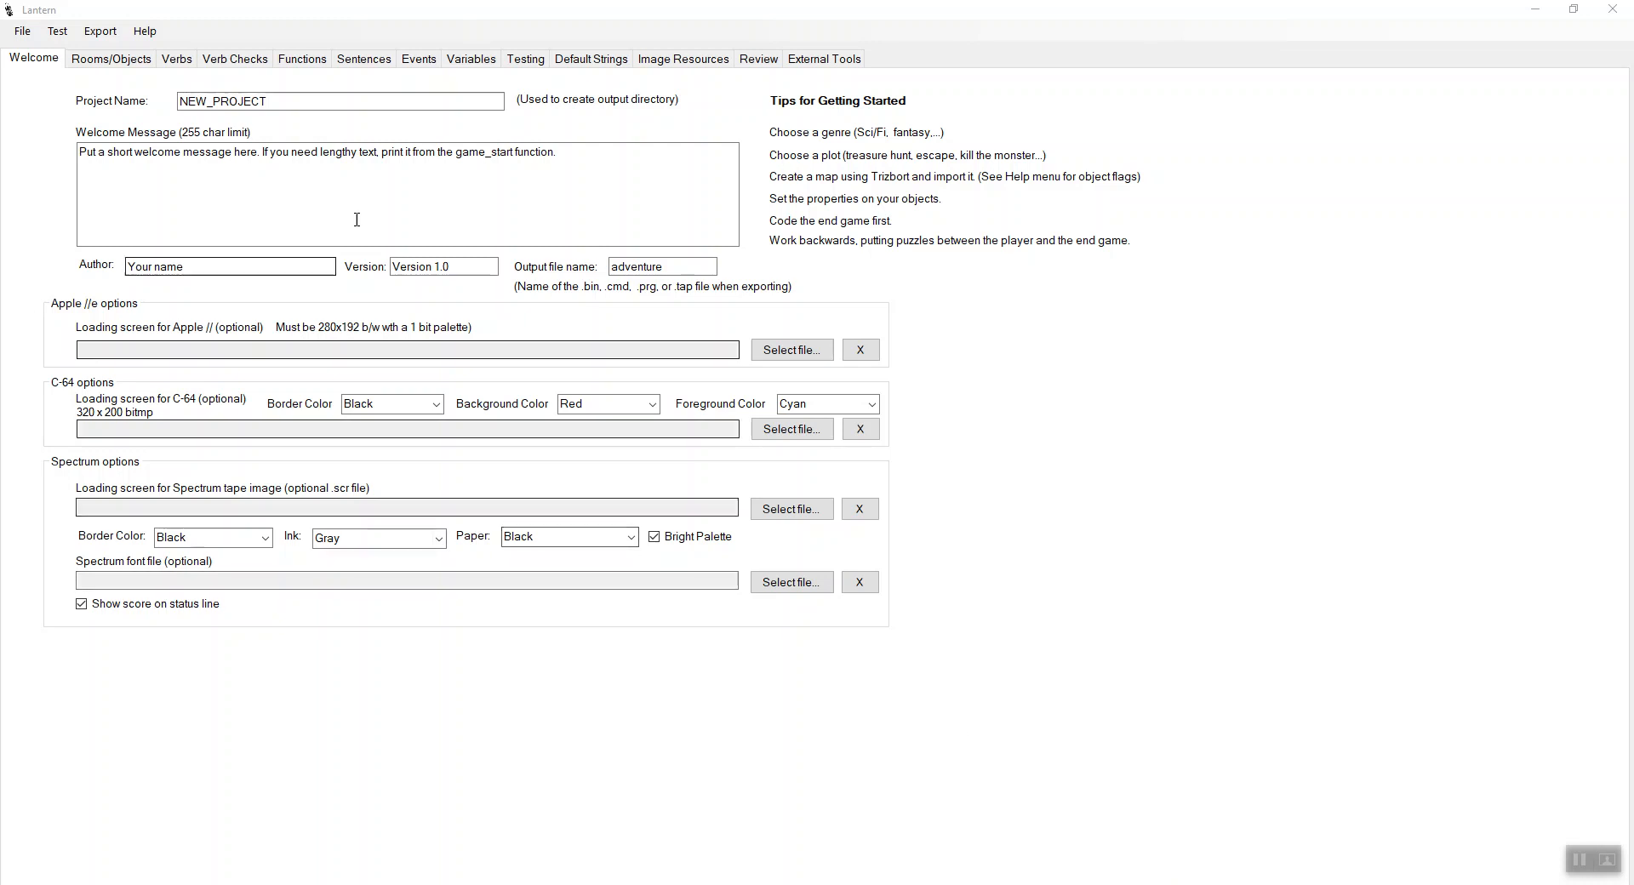
Name the project GraphicsDemo and enter the author's full name.
{"action": "left_click", "coordinate": [347, 101]}
{"action": "left_click_drag", "start_coordinate": [346, 101], "coordinate": [119, 103]}
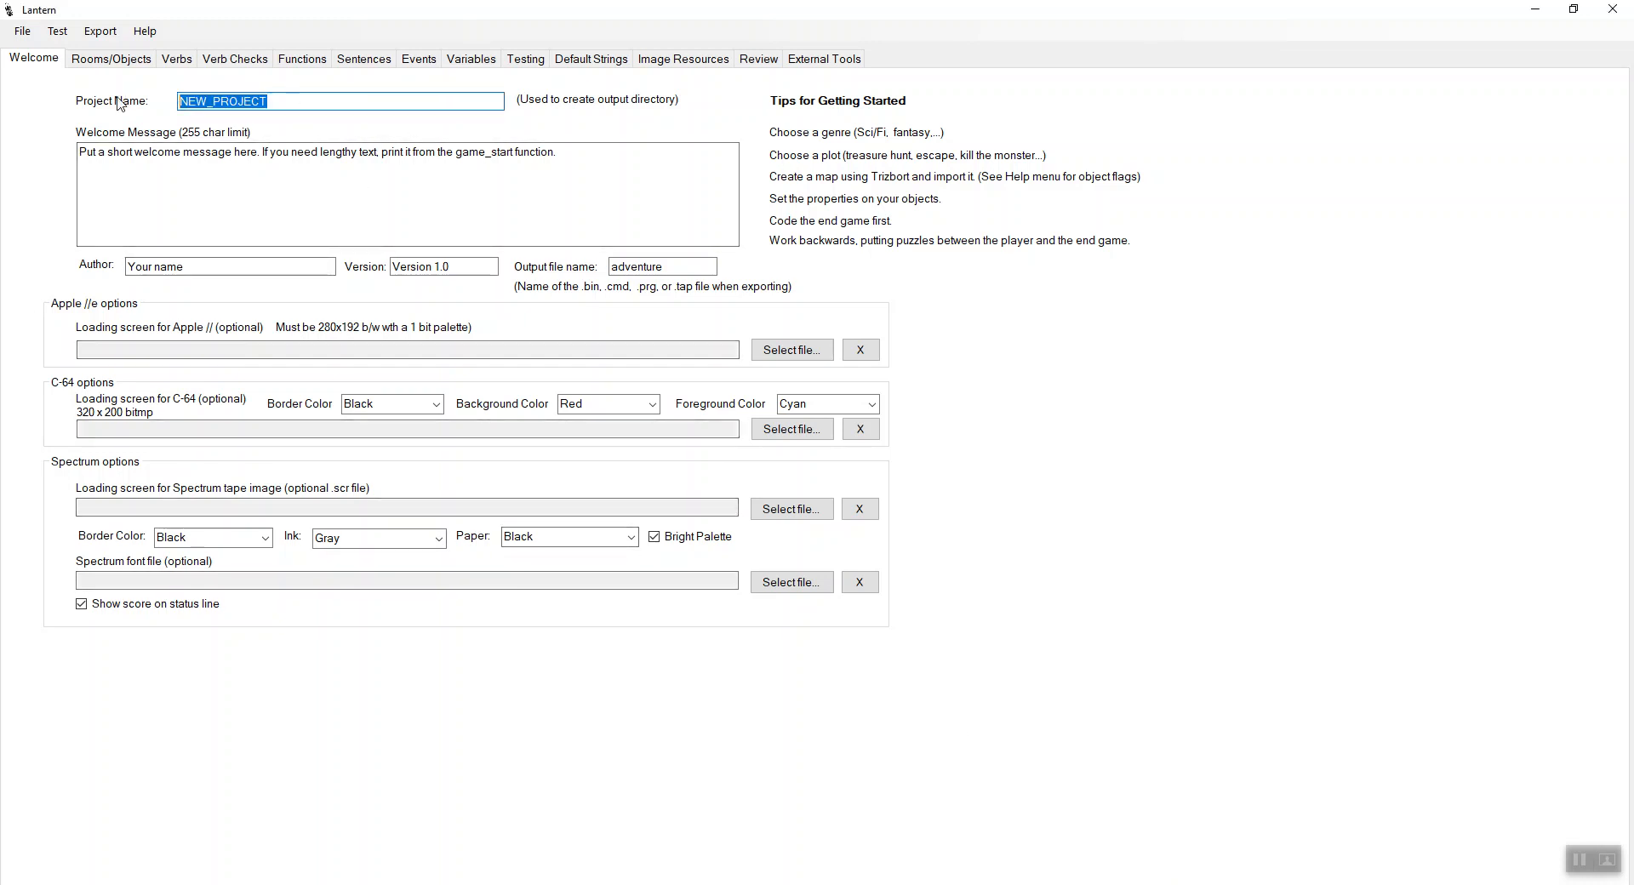
{"action": "type", "text": "dEMO"}
{"action": "key", "text": "BackSpace"}
{"action": "key", "text": "BackSpace"}
{"action": "key", "text": "BackSpace"}
{"action": "key", "text": "BackSpace"}
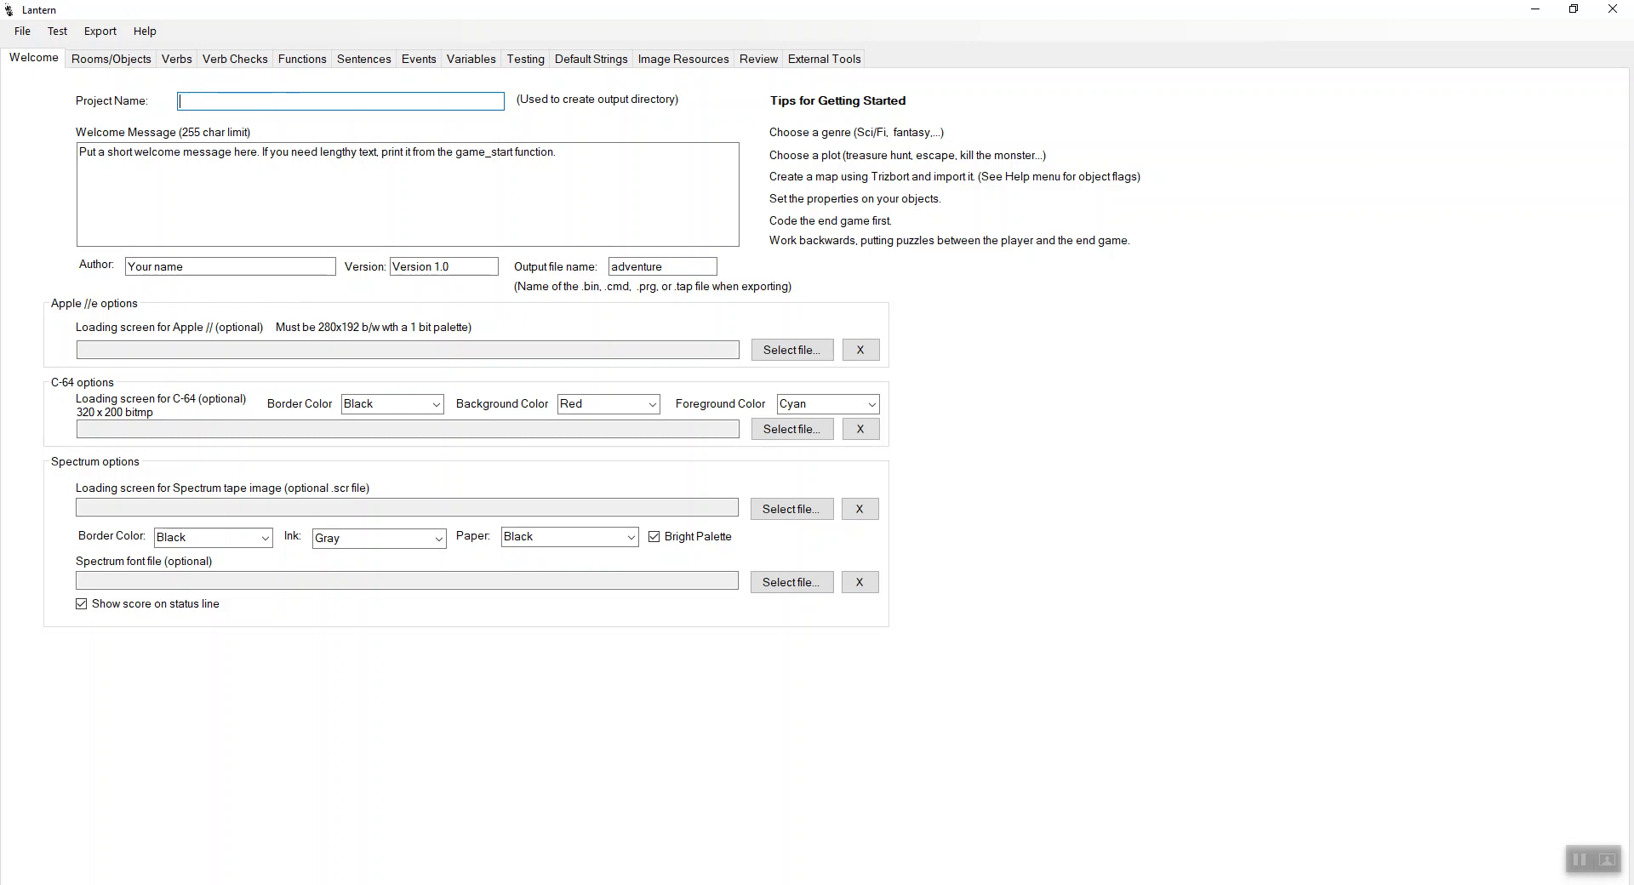
{"action": "type", "text": "GraphicsDEMO"}
{"action": "key", "text": "BackSpace"}
{"action": "key", "text": "BackSpace"}
{"action": "key", "text": "BackSpace"}
{"action": "type", "text": "emo"}
{"action": "left_click", "coordinate": [140, 153]}
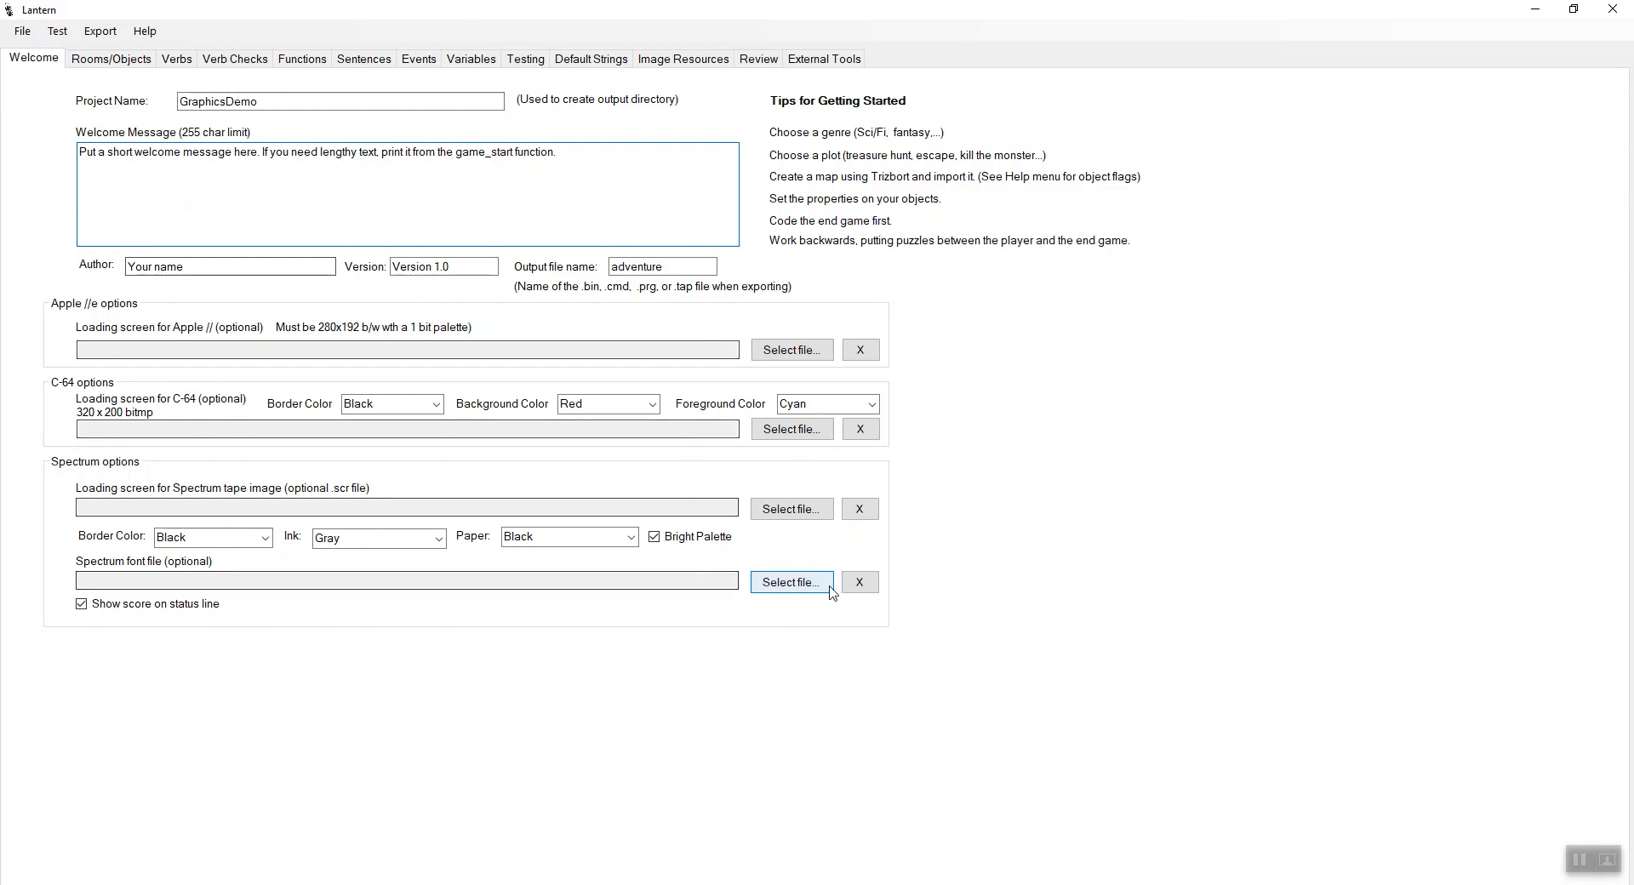
{"action": "left_click_drag", "start_coordinate": [290, 267], "coordinate": [7, 282]}
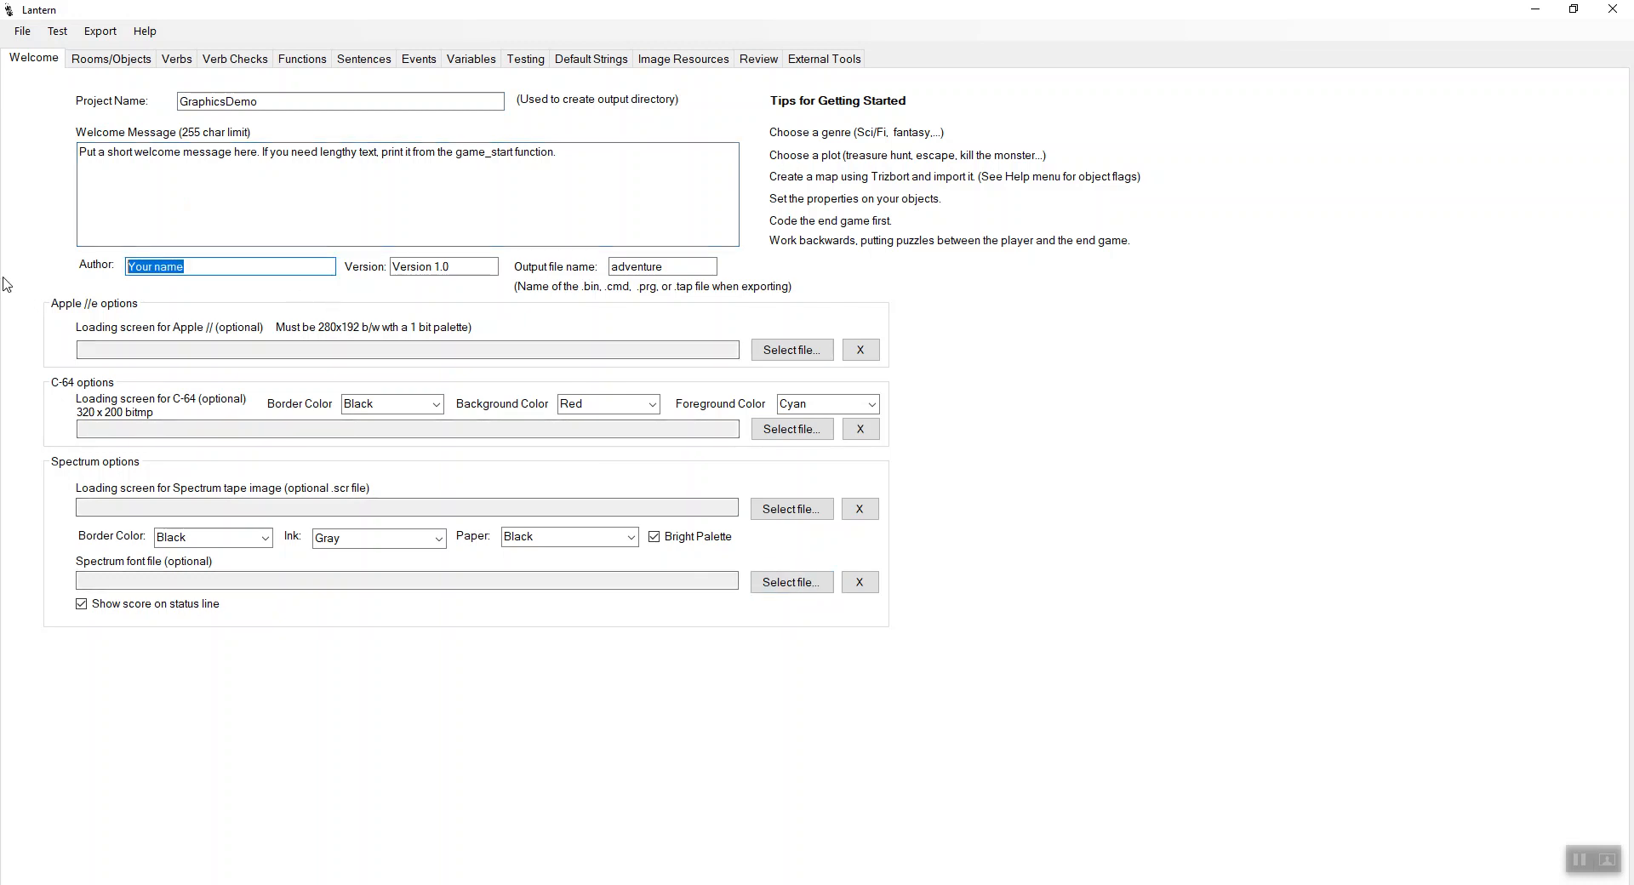
{"action": "type", "text": "Evan Wright"}
Set the output file name to grfx and turn off showing the score on the status line.
{"action": "double_click", "coordinate": [633, 273]}
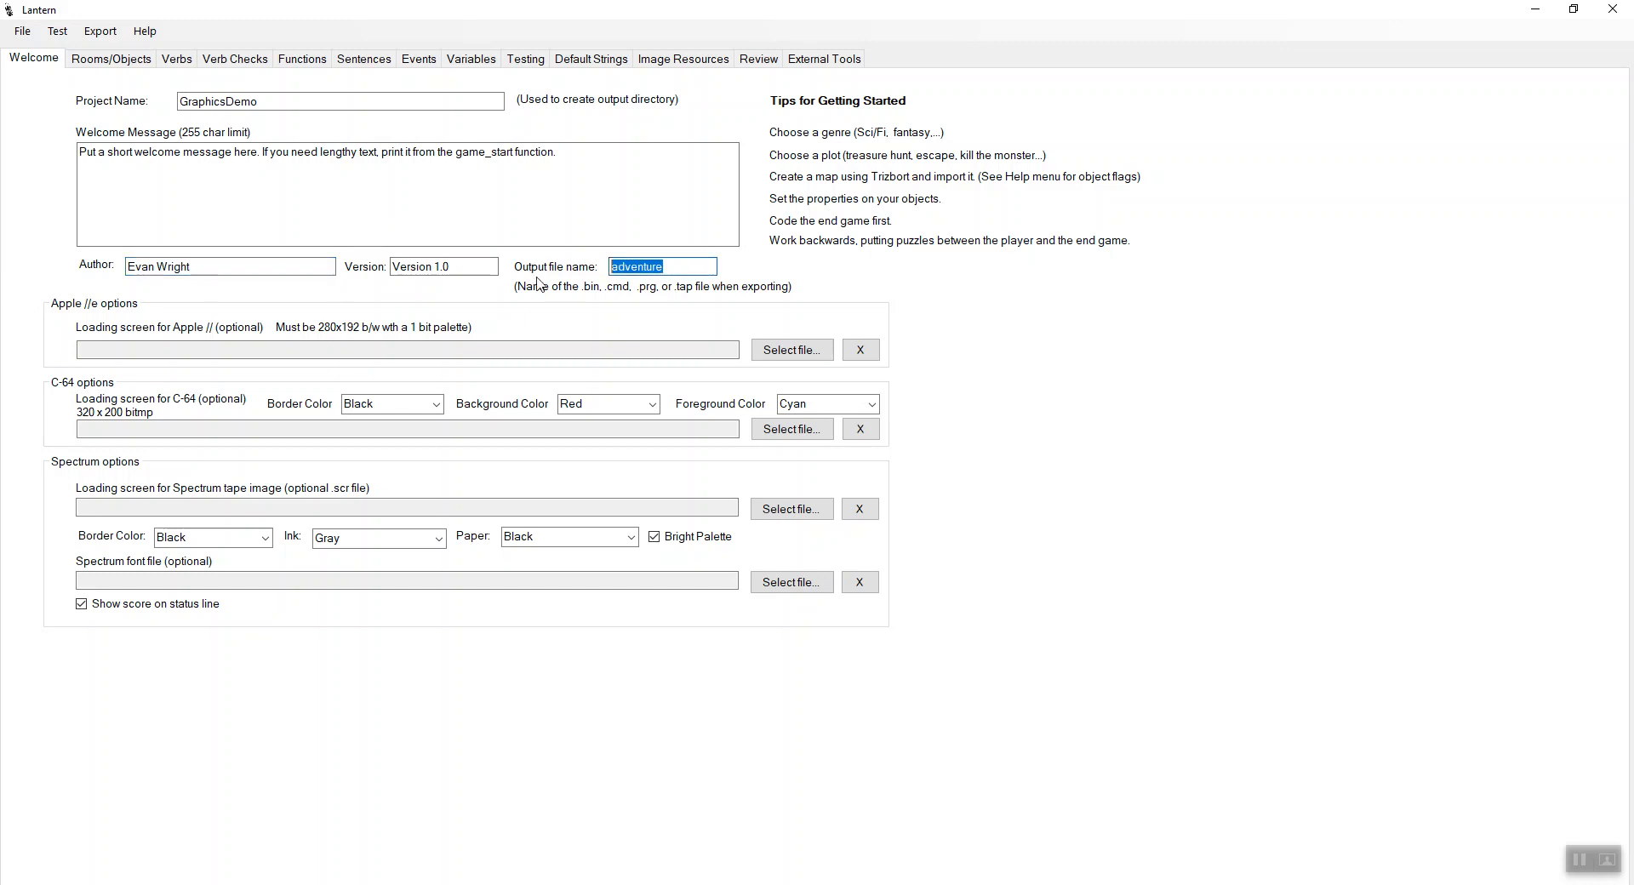
{"action": "type", "text": "graphicsdemo"}
{"action": "key", "text": "BackSpace"}
{"action": "key", "text": "BackSpace"}
{"action": "key", "text": "BackSpace"}
{"action": "key", "text": "BackSpace"}
{"action": "key", "text": "BackSpace"}
{"action": "key", "text": "BackSpace"}
{"action": "key", "text": "BackSpace"}
{"action": "key", "text": "BackSpace"}
{"action": "key", "text": "BackSpace"}
{"action": "key", "text": "BackSpace"}
{"action": "key", "text": "BackSpace"}
{"action": "key", "text": "BackSpace"}
{"action": "type", "text": "grfx"}
{"action": "left_click", "coordinate": [119, 611]}
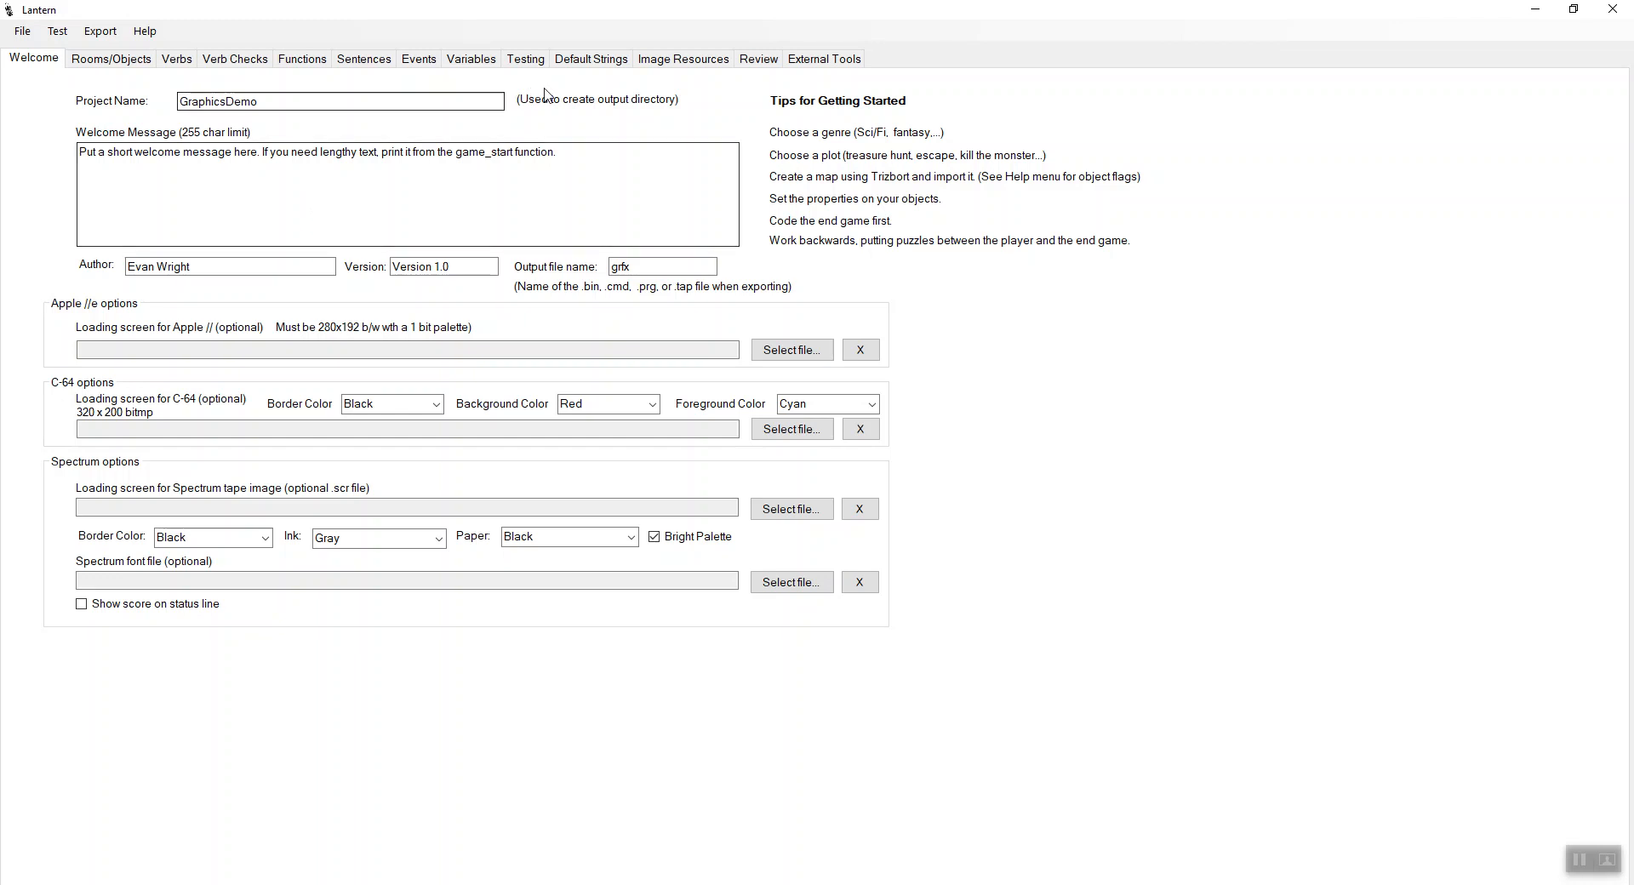
Enable graphics for the project, and check the Image Resource choices for rooms and the Spectrum image height options.
{"action": "left_click", "coordinate": [696, 67]}
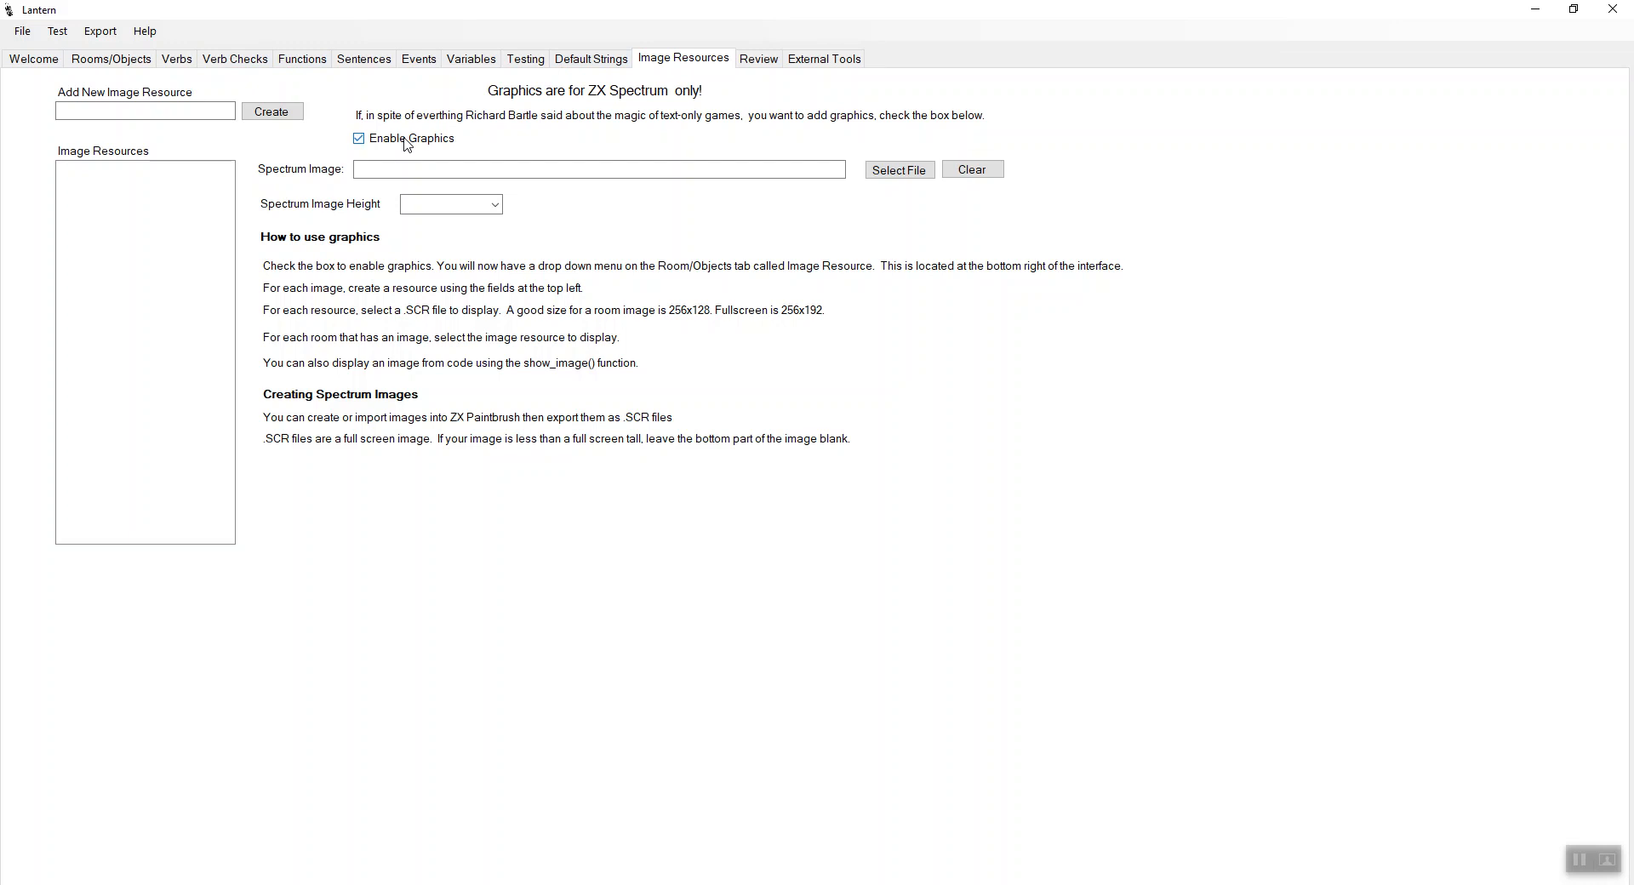
{"action": "left_click", "coordinate": [93, 60]}
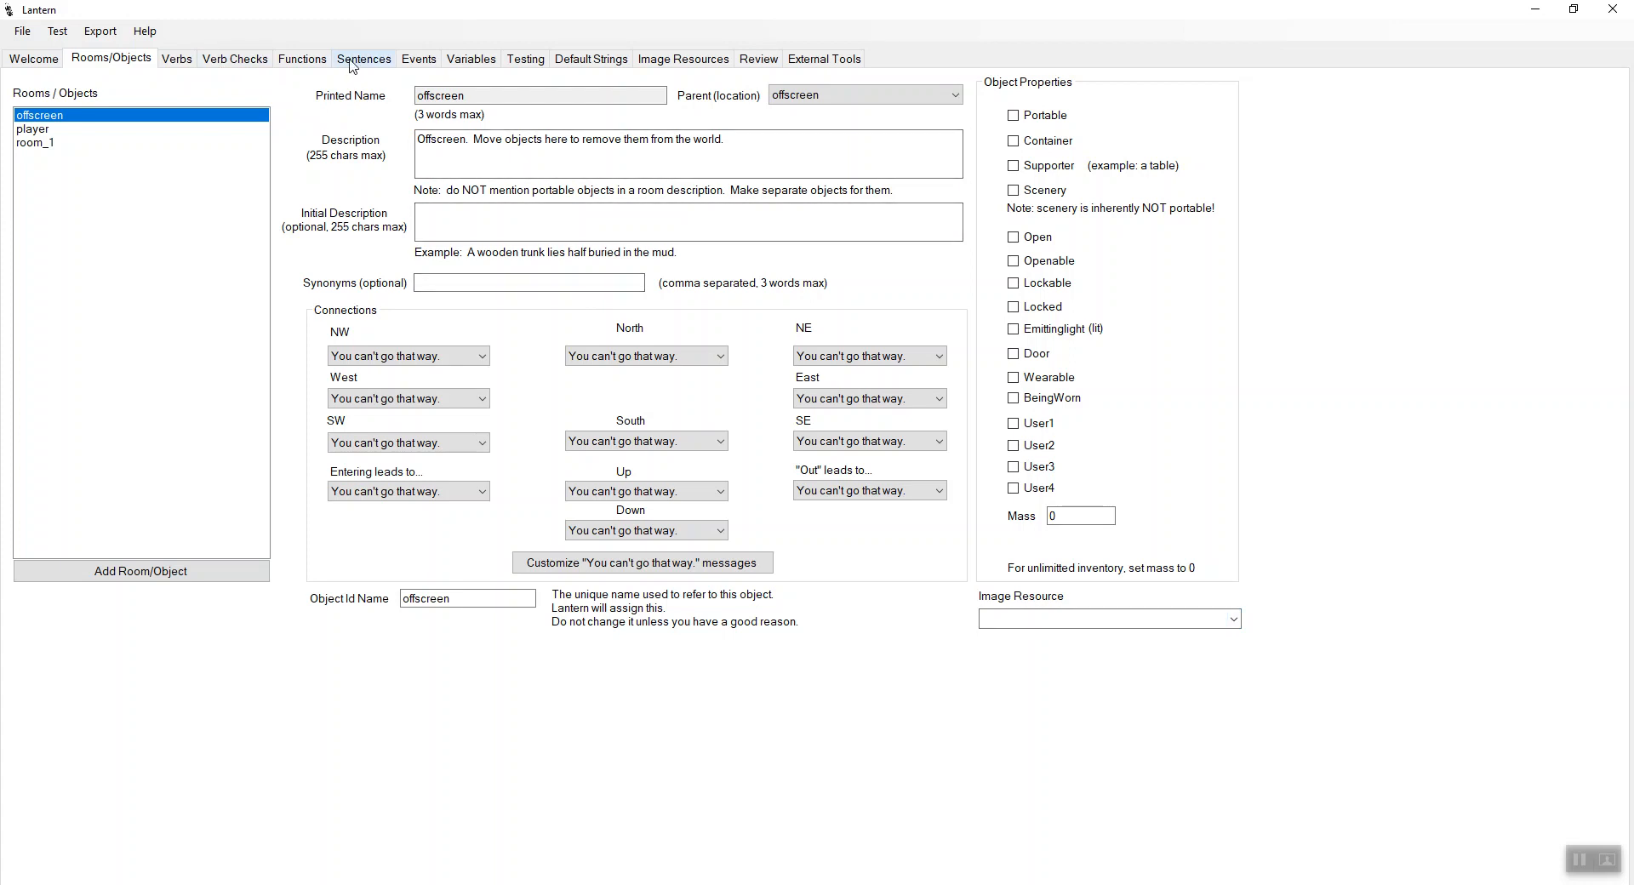
{"action": "left_click", "coordinate": [1235, 622]}
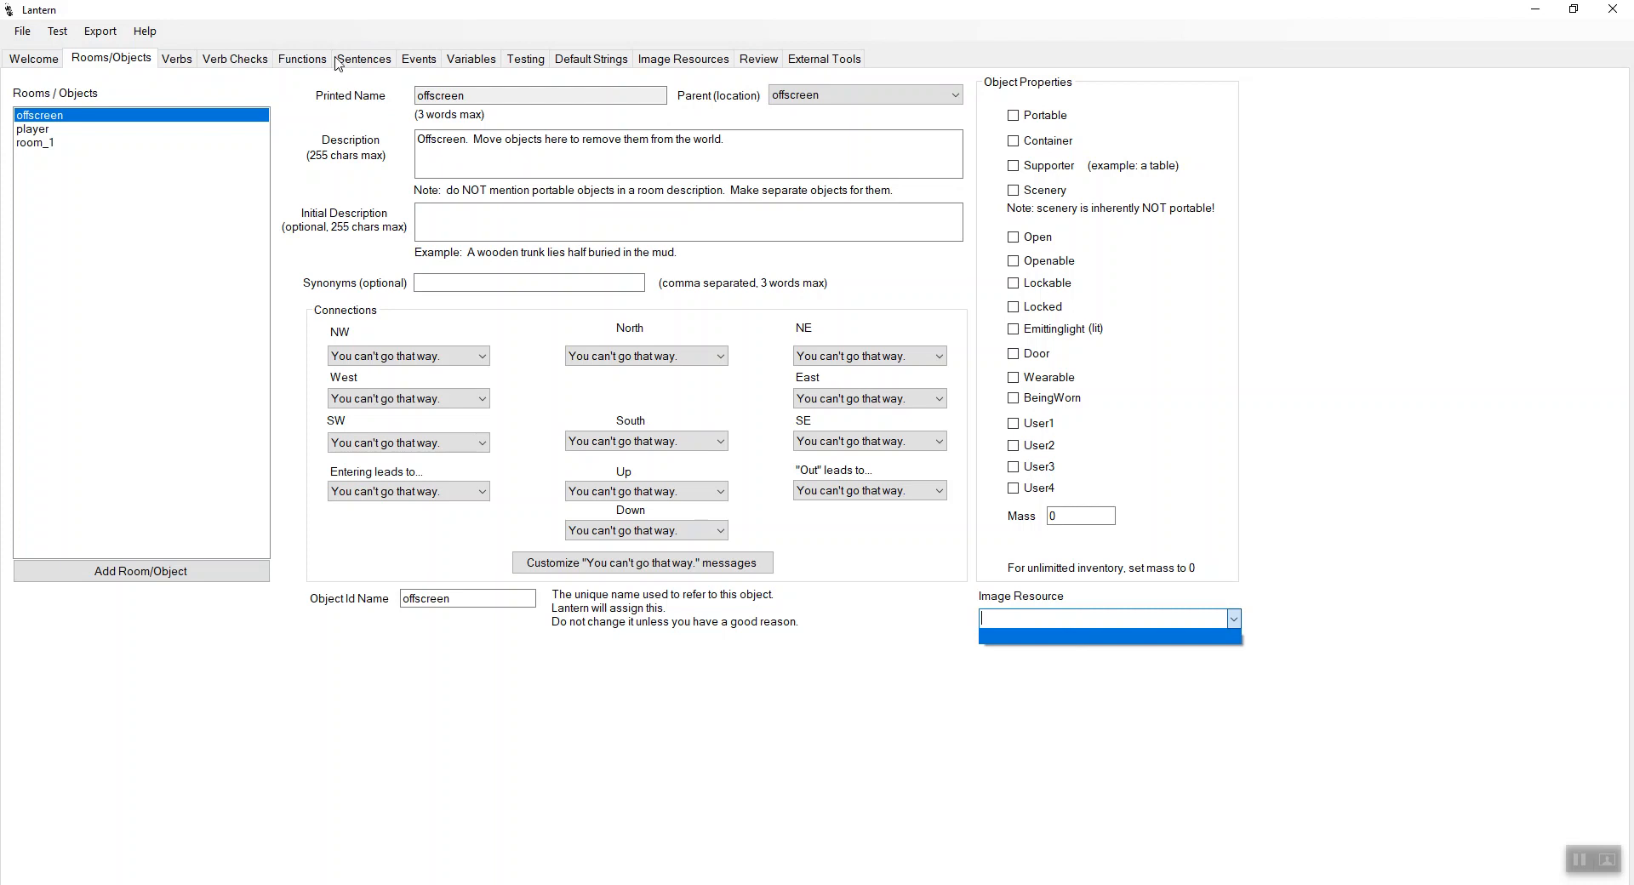
{"action": "left_click", "coordinate": [666, 62]}
{"action": "left_click", "coordinate": [666, 60]}
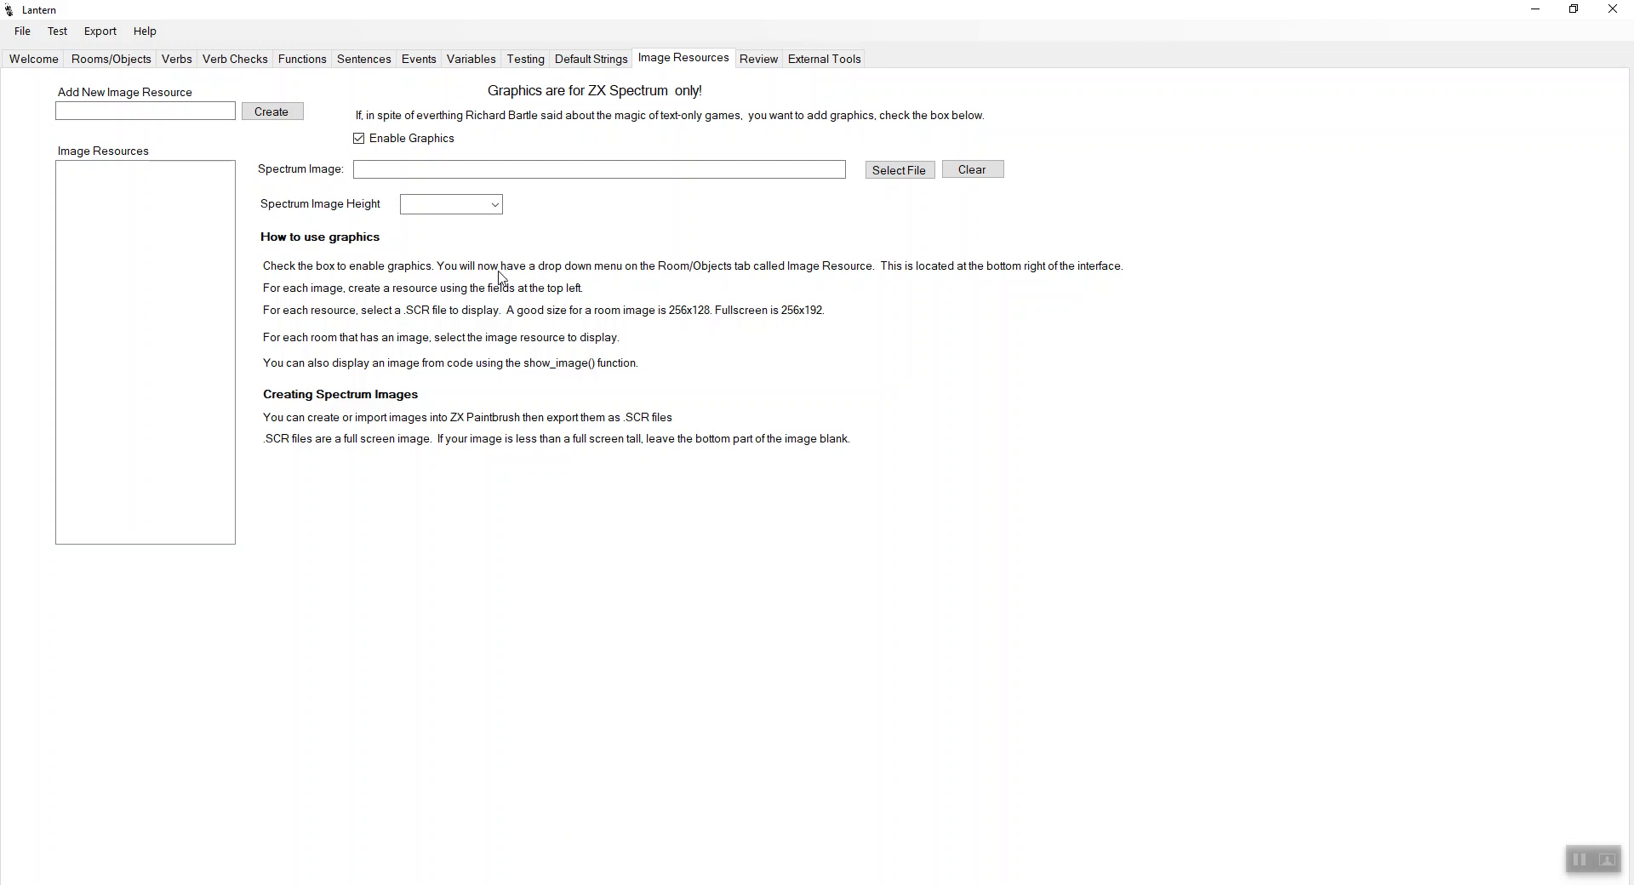
{"action": "left_click", "coordinate": [494, 206]}
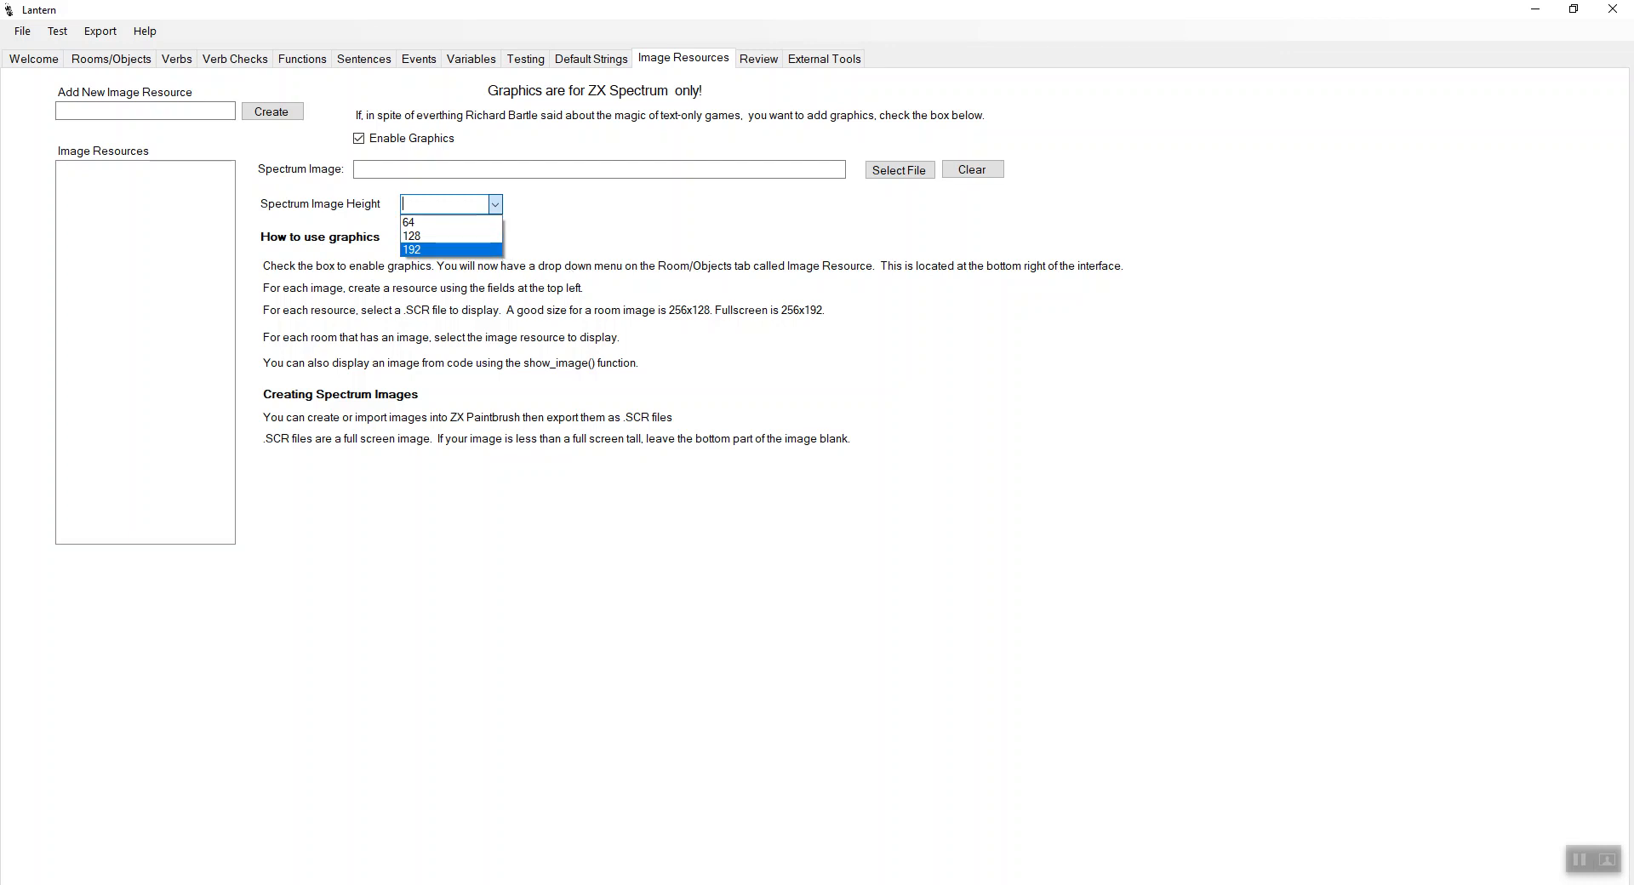
Switch to Paint to examine the map and dirt road pictures, and check the file commands in ZX-Paintbrush.
{"action": "mouse_move", "coordinate": [772, 884]}
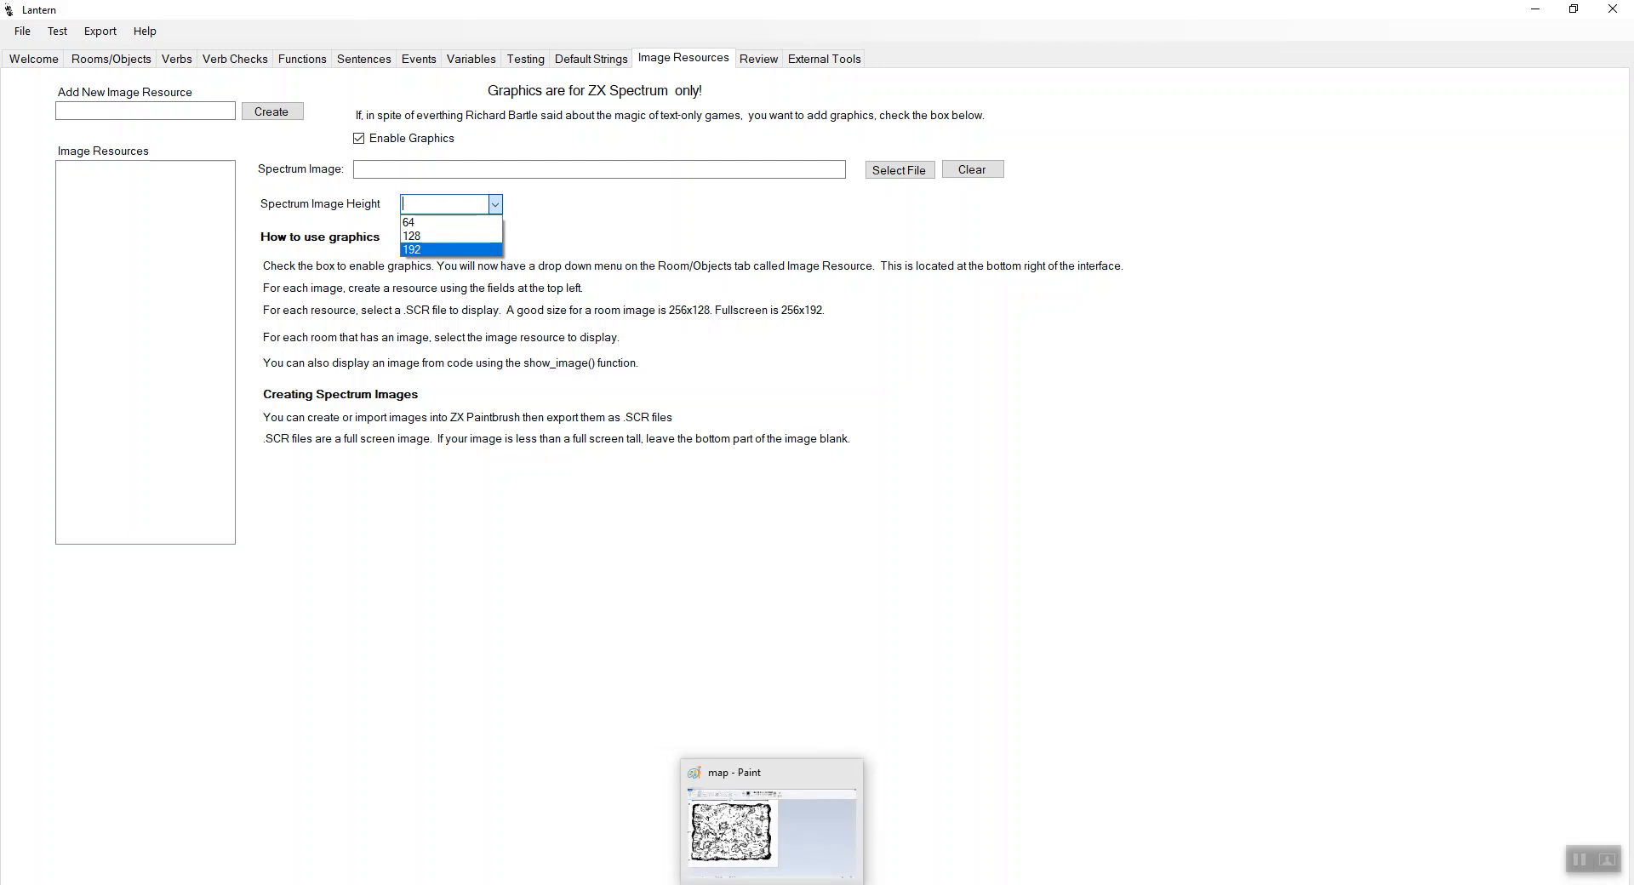
{"action": "left_click", "coordinate": [772, 884]}
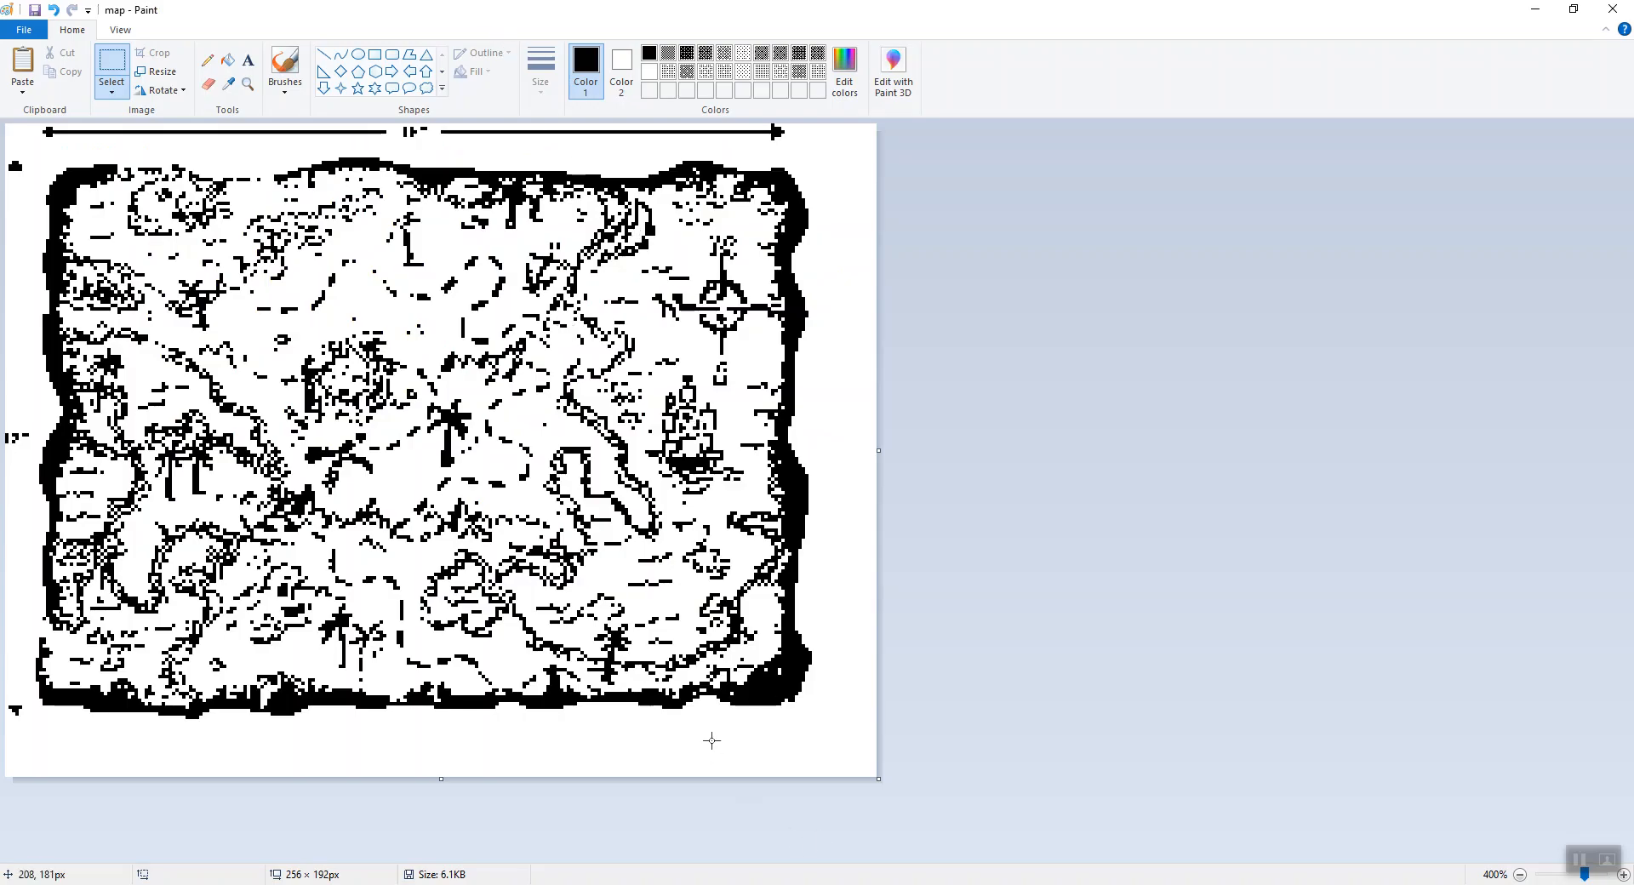
{"action": "left_click", "coordinate": [733, 884]}
{"action": "left_click", "coordinate": [23, 30]}
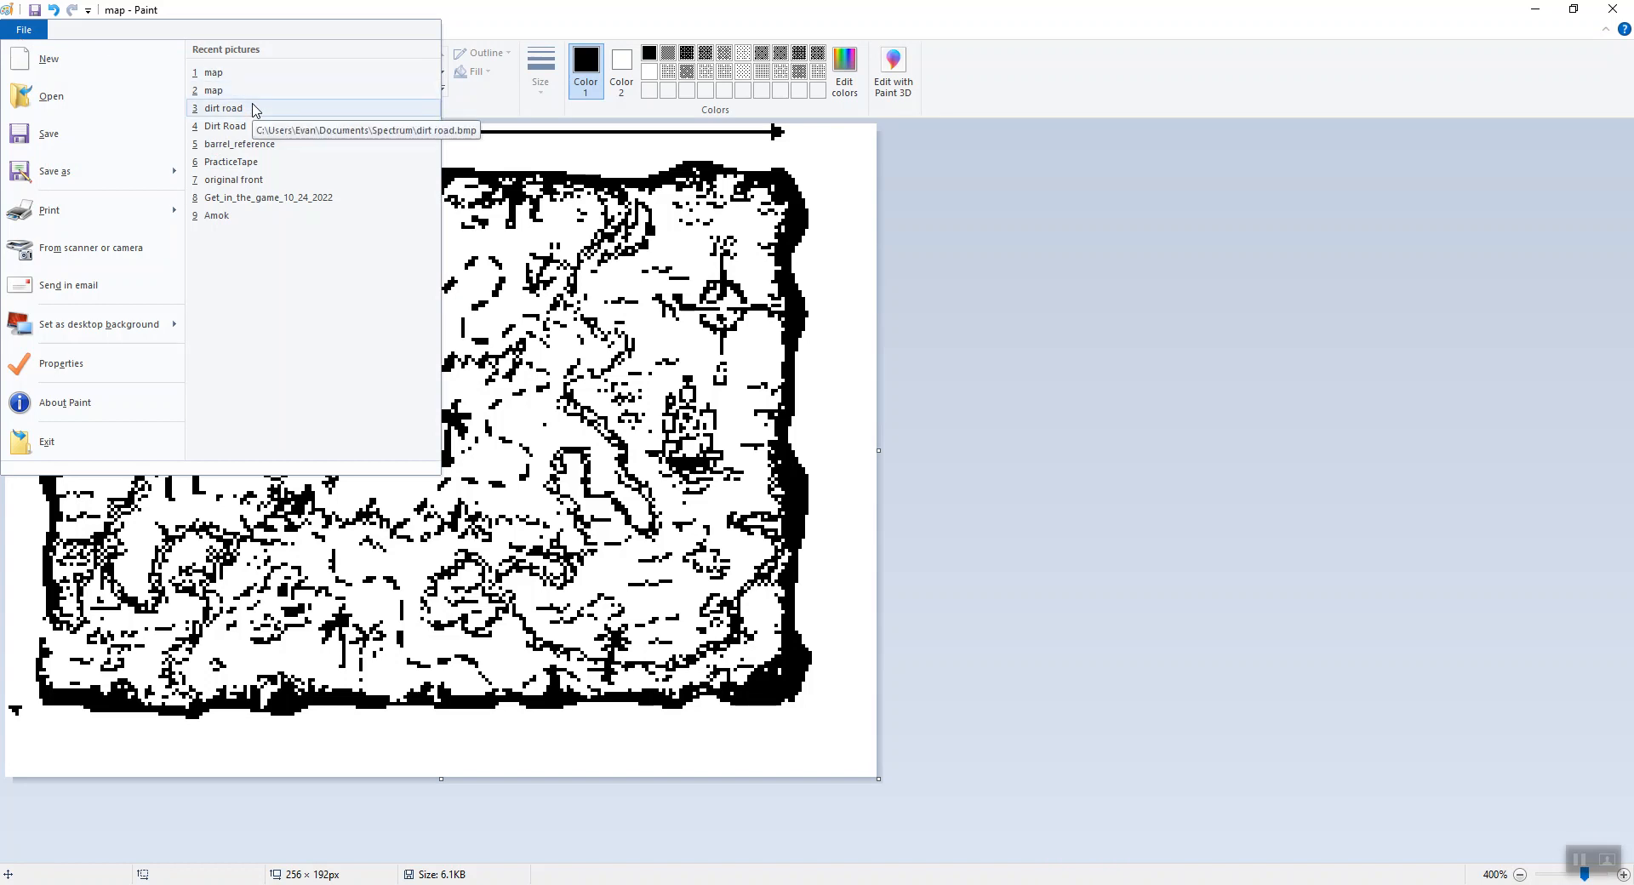
{"action": "left_click", "coordinate": [223, 108]}
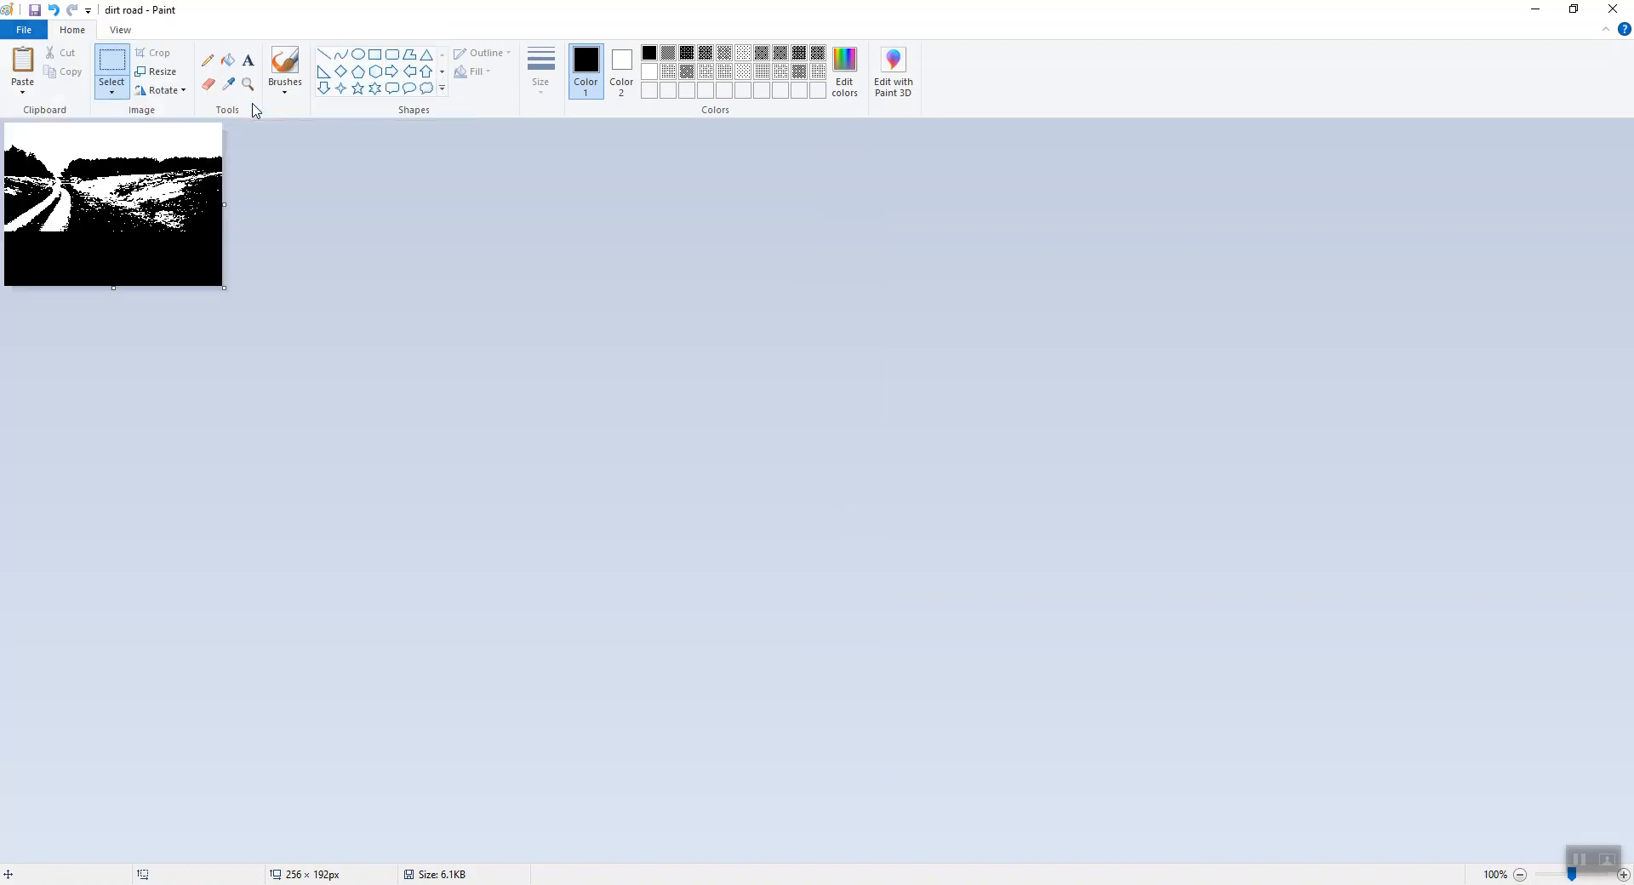
{"action": "scroll", "coordinate": [359, 294], "scroll_direction": "up", "scroll_amount": 2, "text": "ctrl"}
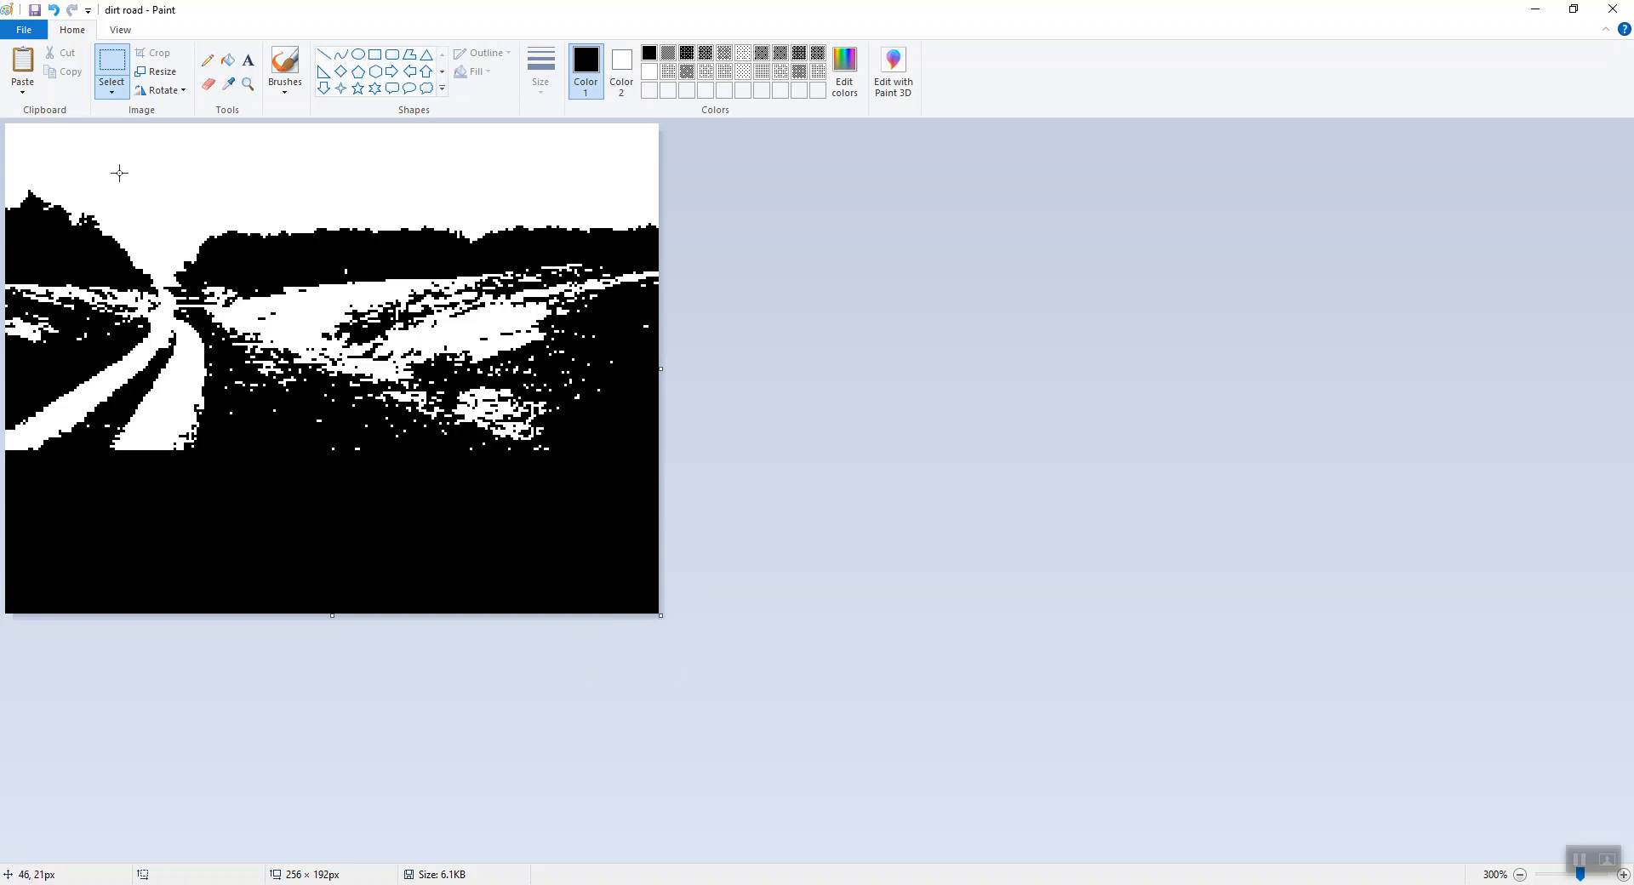
{"action": "key", "text": "alt+Tab"}
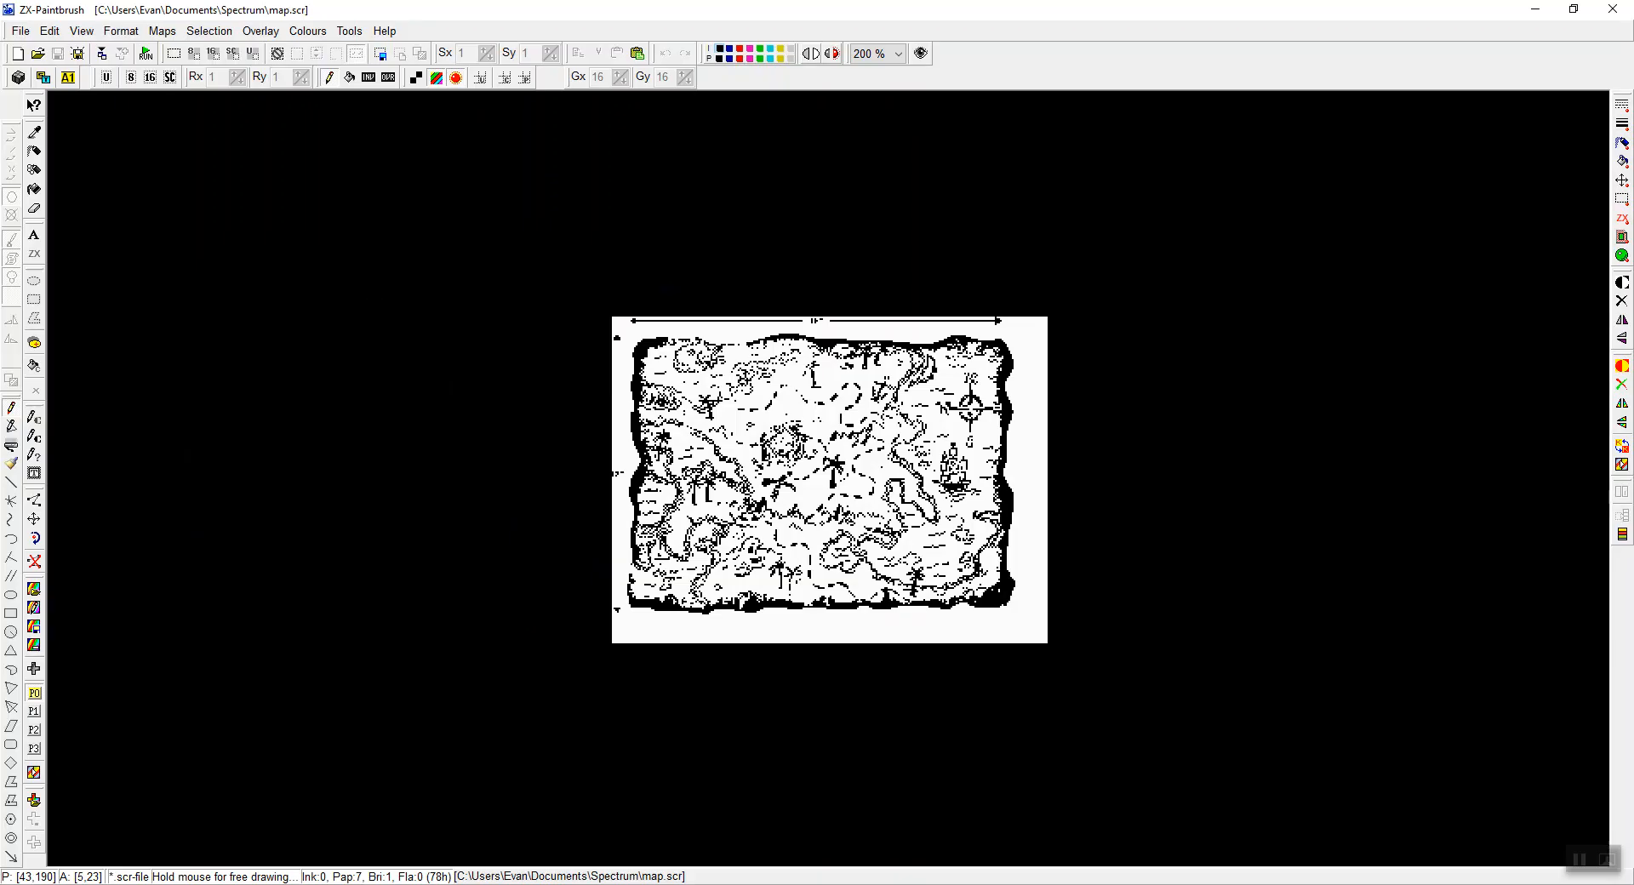
{"action": "left_click", "coordinate": [22, 31]}
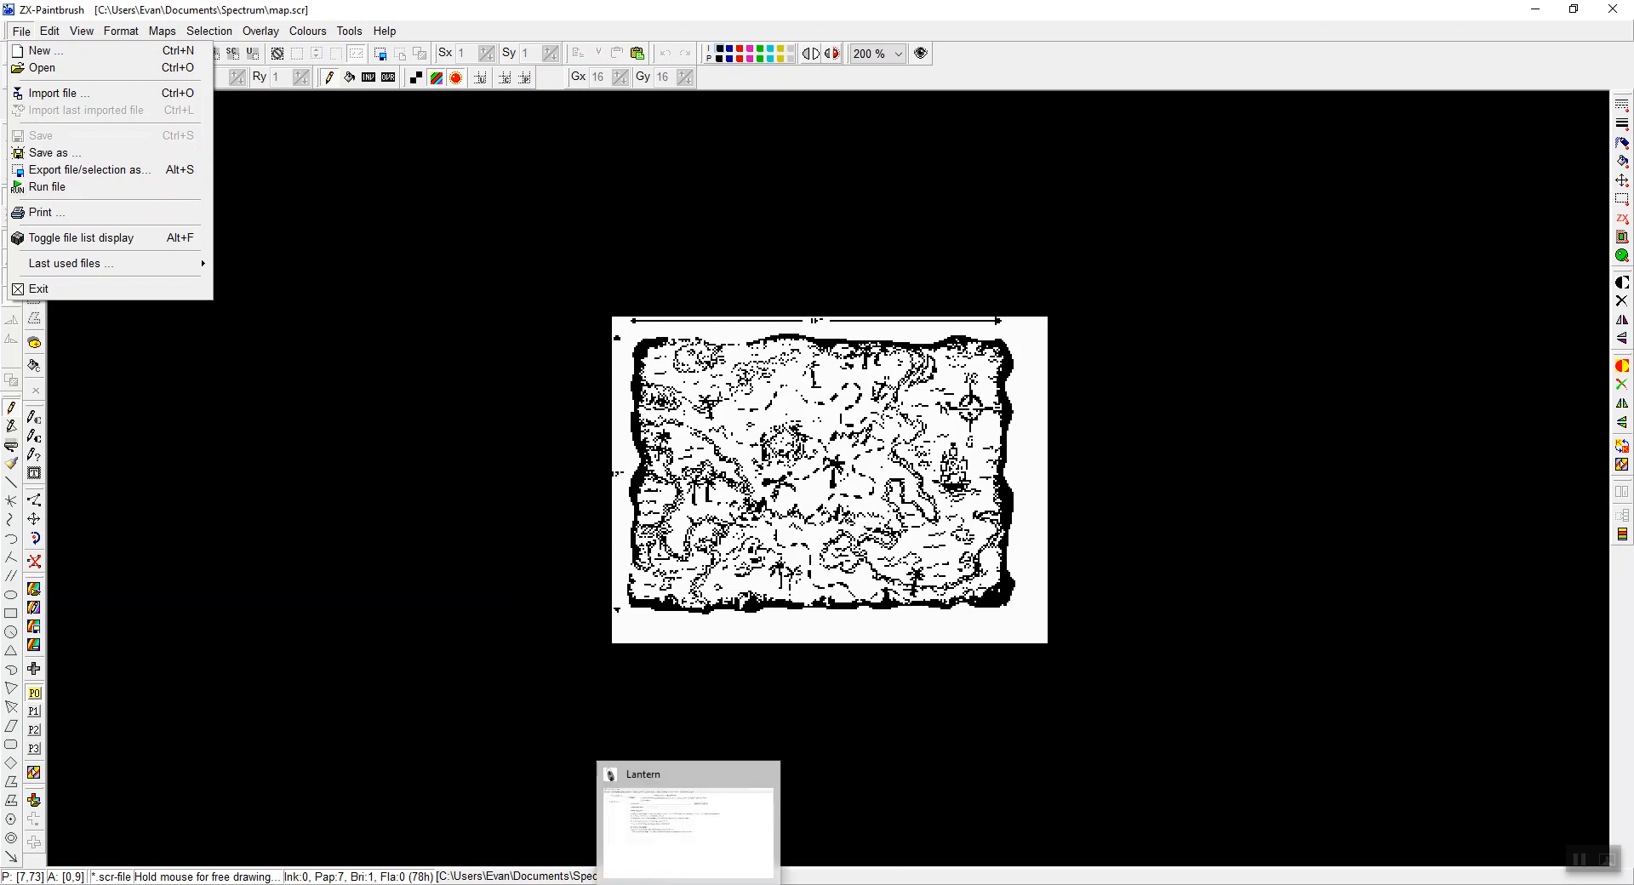
Switch back to Lantern and create an image resource named Dirt_Road with a Spectrum image height of 128.
{"action": "left_click", "coordinate": [689, 884]}
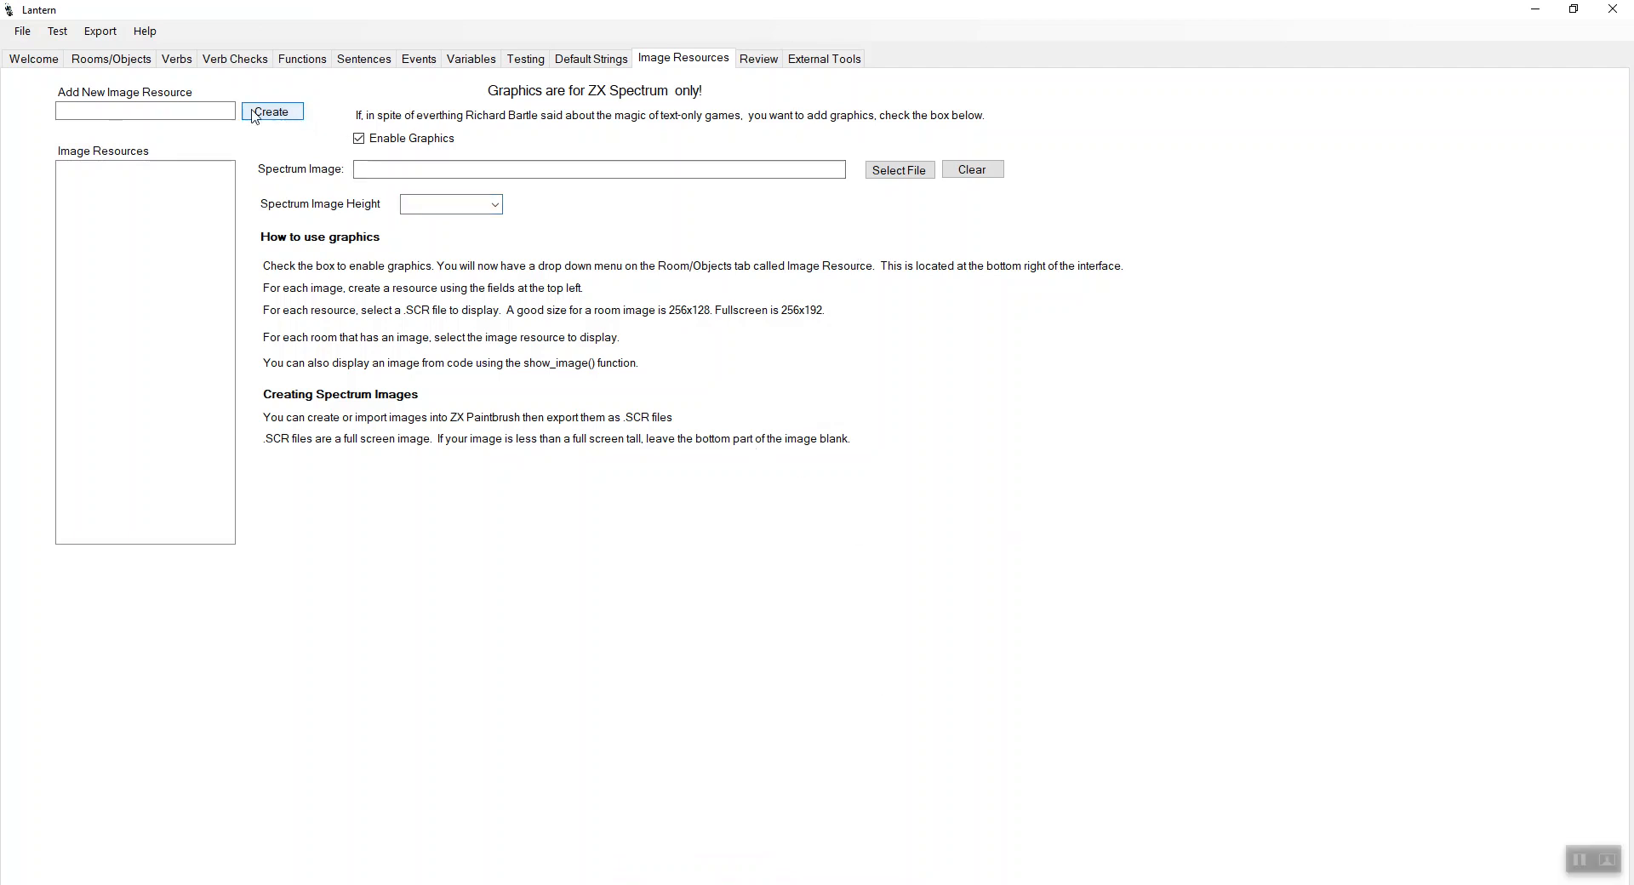
{"action": "left_click", "coordinate": [224, 112]}
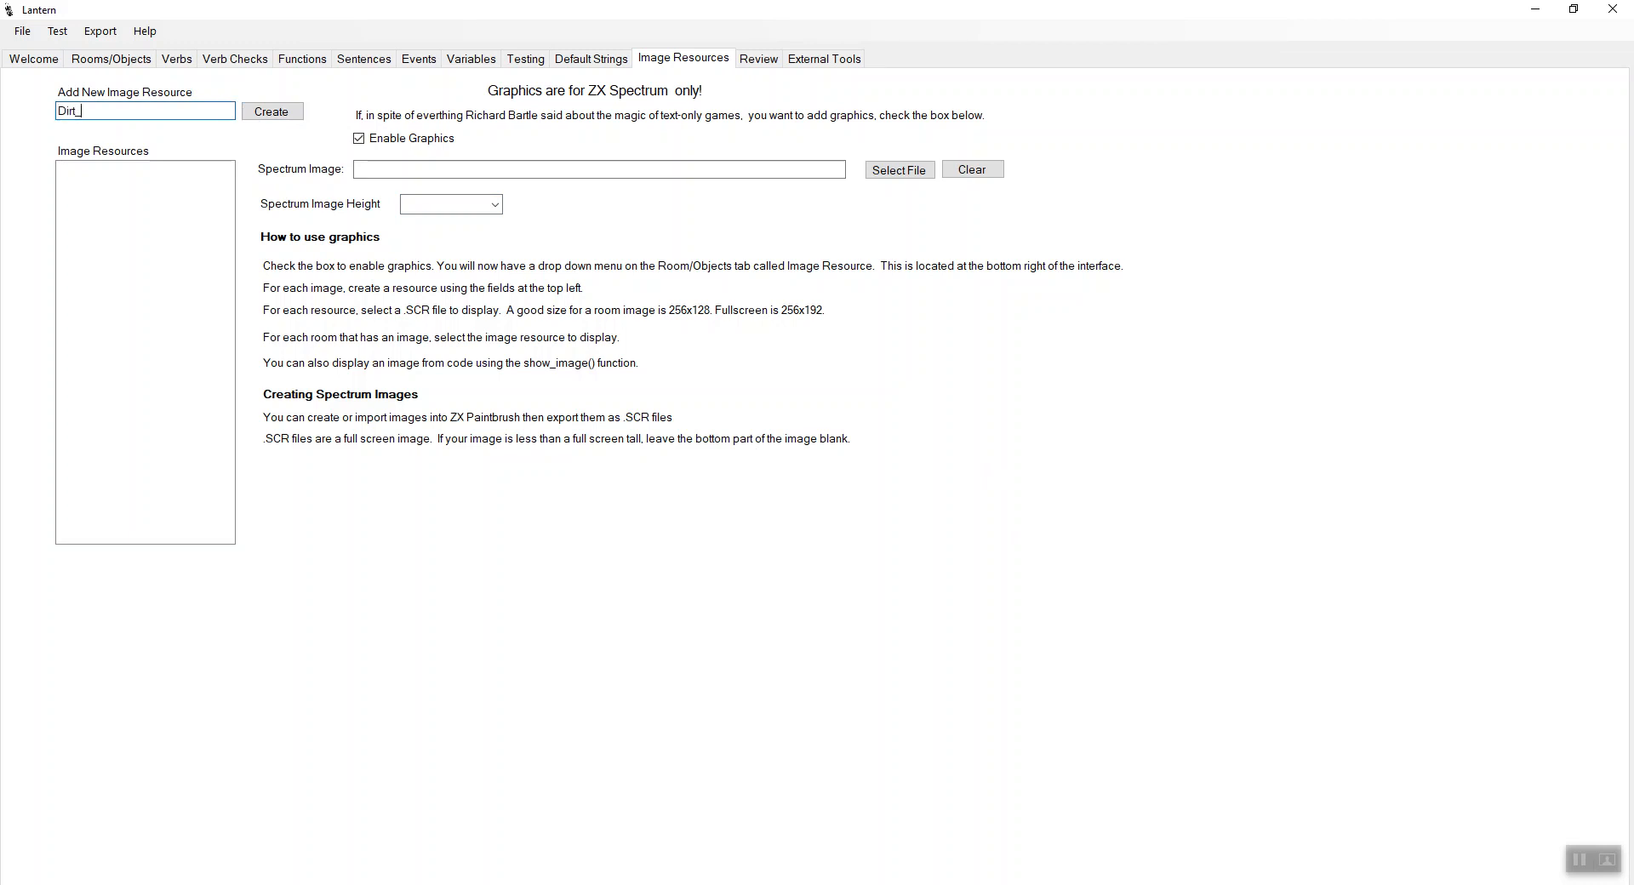
{"action": "left_click", "coordinate": [296, 114]}
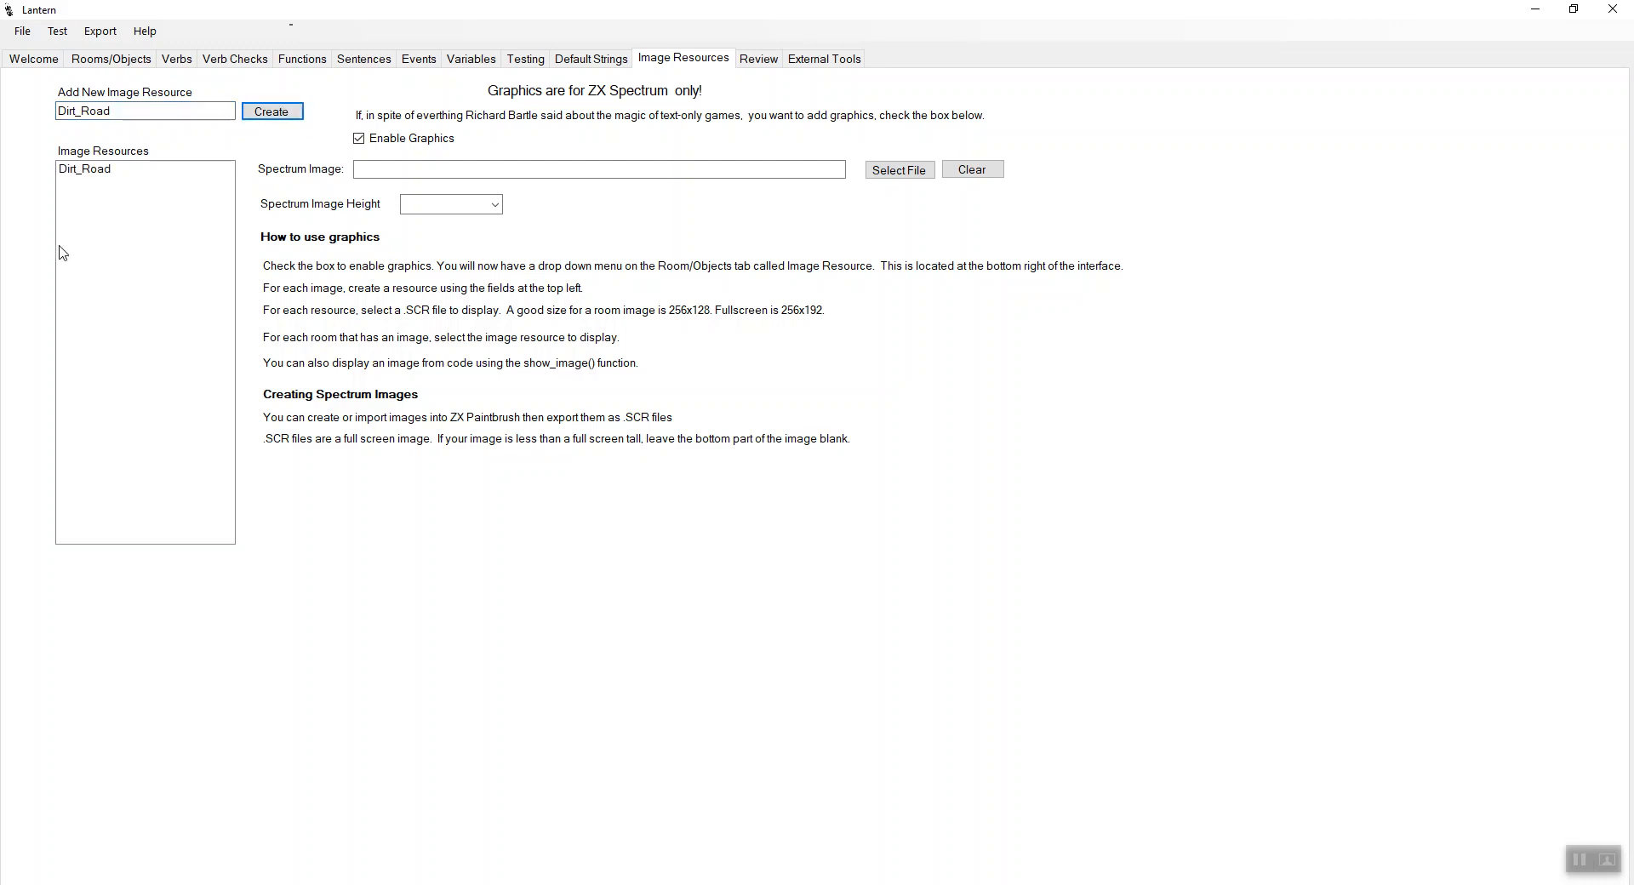
{"action": "left_click", "coordinate": [103, 173]}
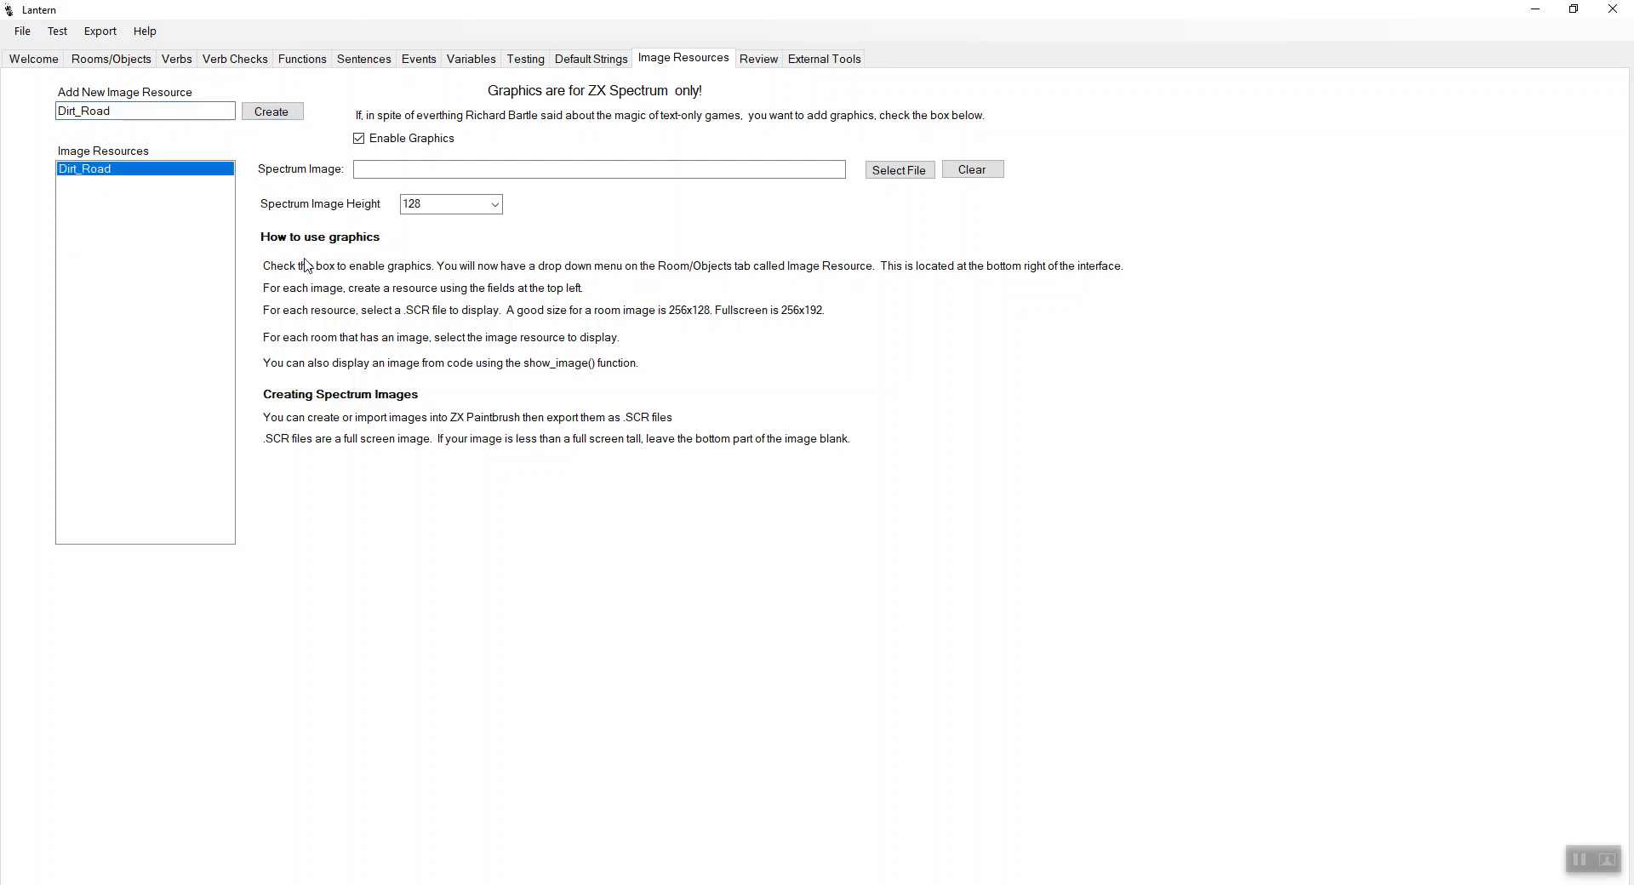
{"action": "left_click", "coordinate": [495, 204]}
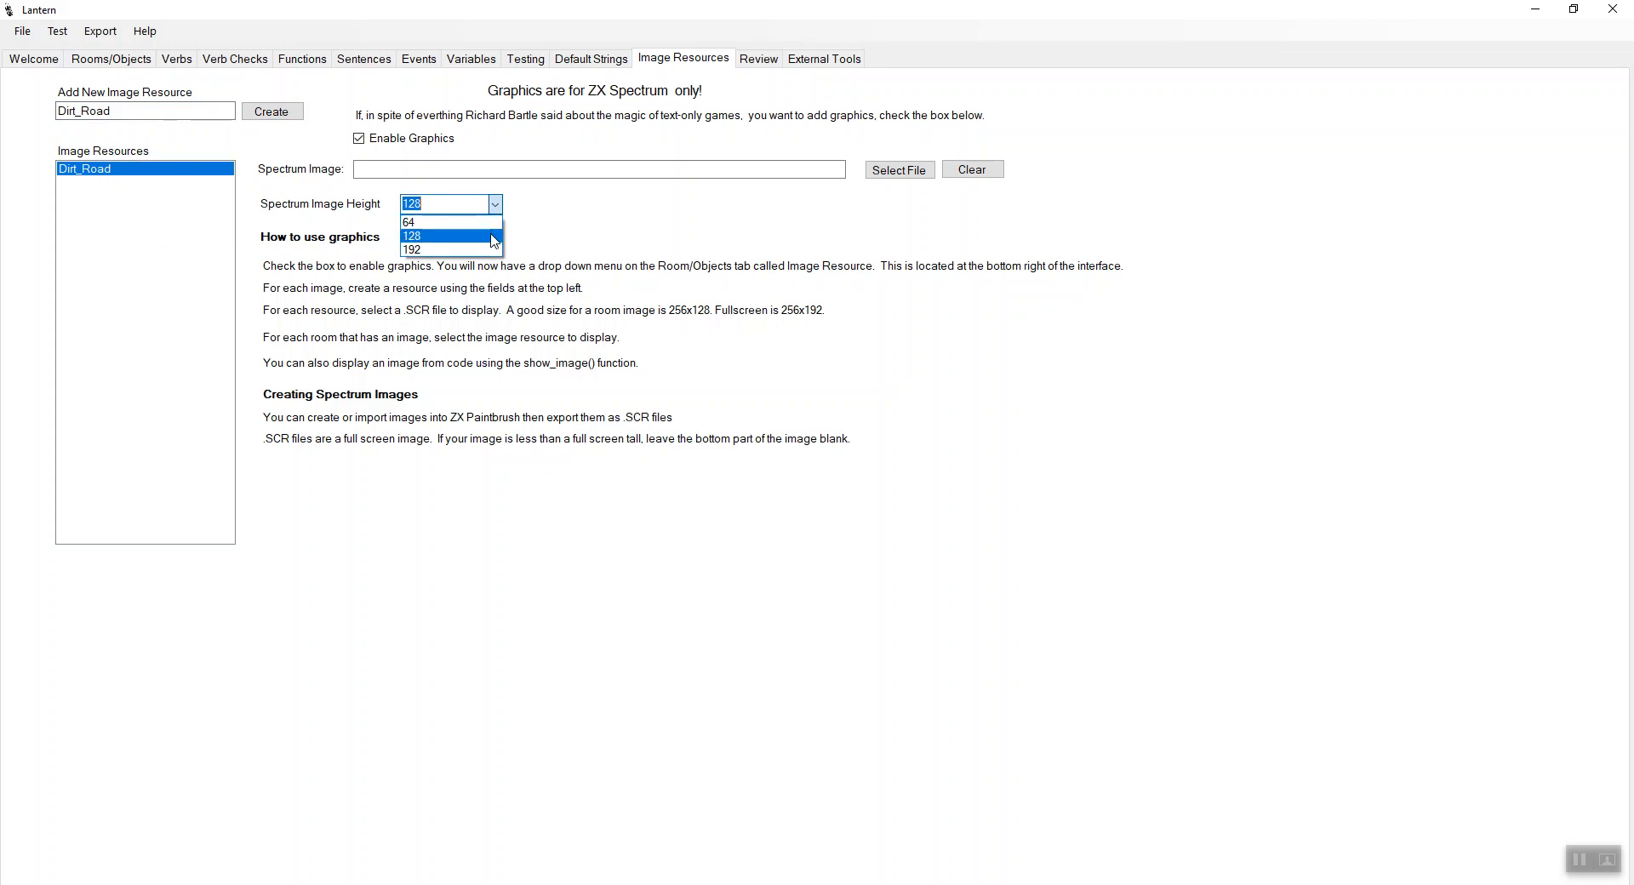
{"action": "left_click", "coordinate": [494, 240]}
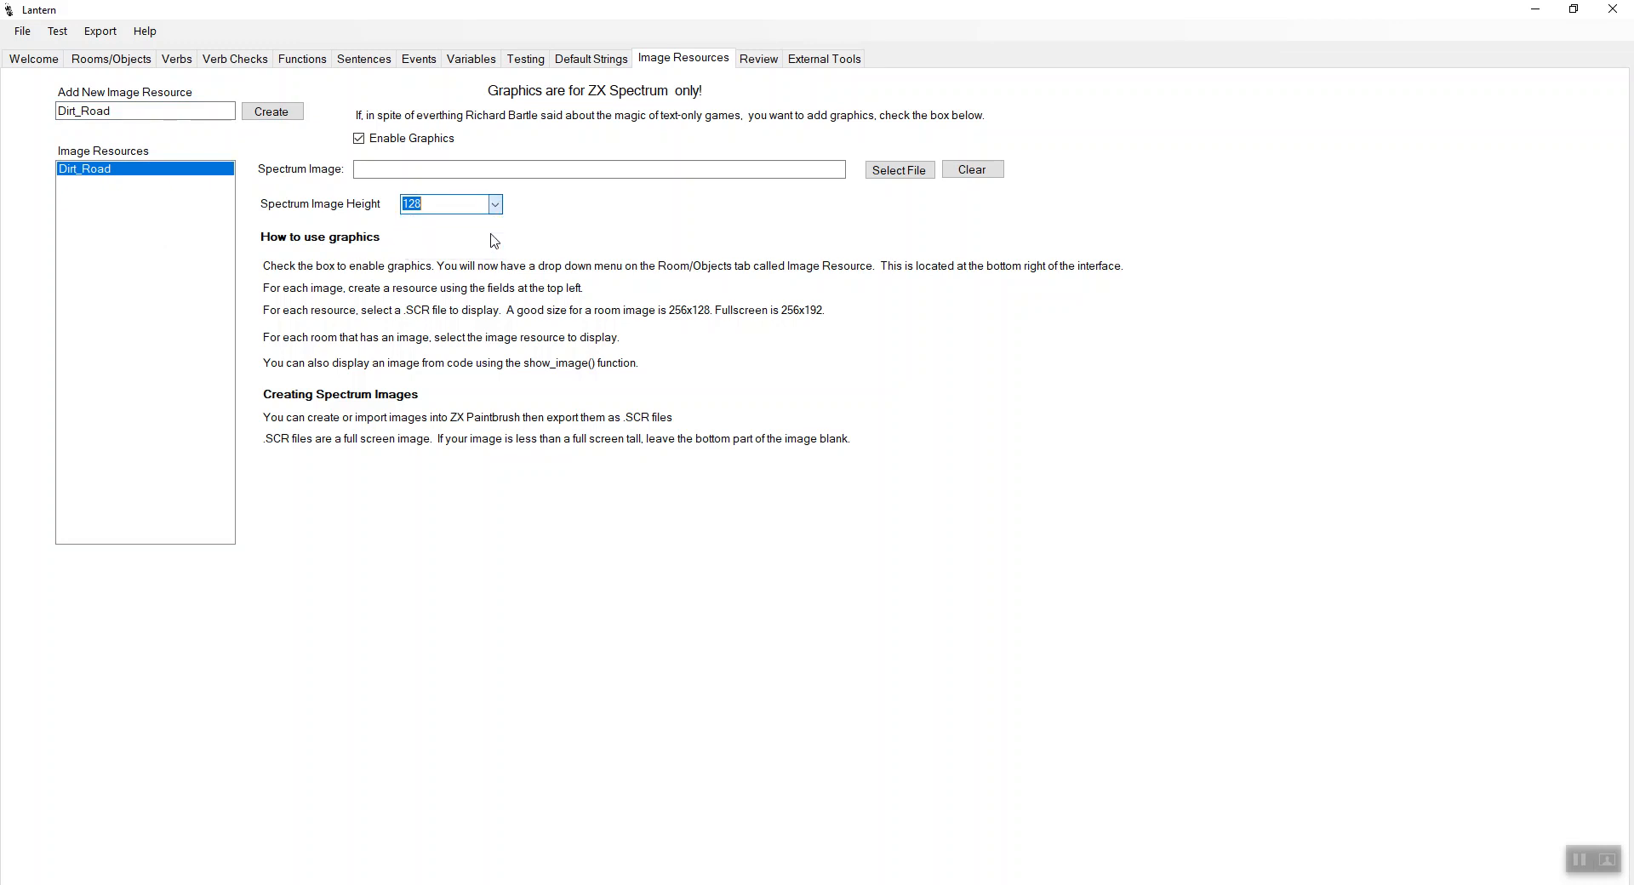
Browse to the Spectrum folder in Documents for the Dirt_Road resource's Spectrum image file.
{"action": "left_click", "coordinate": [900, 172]}
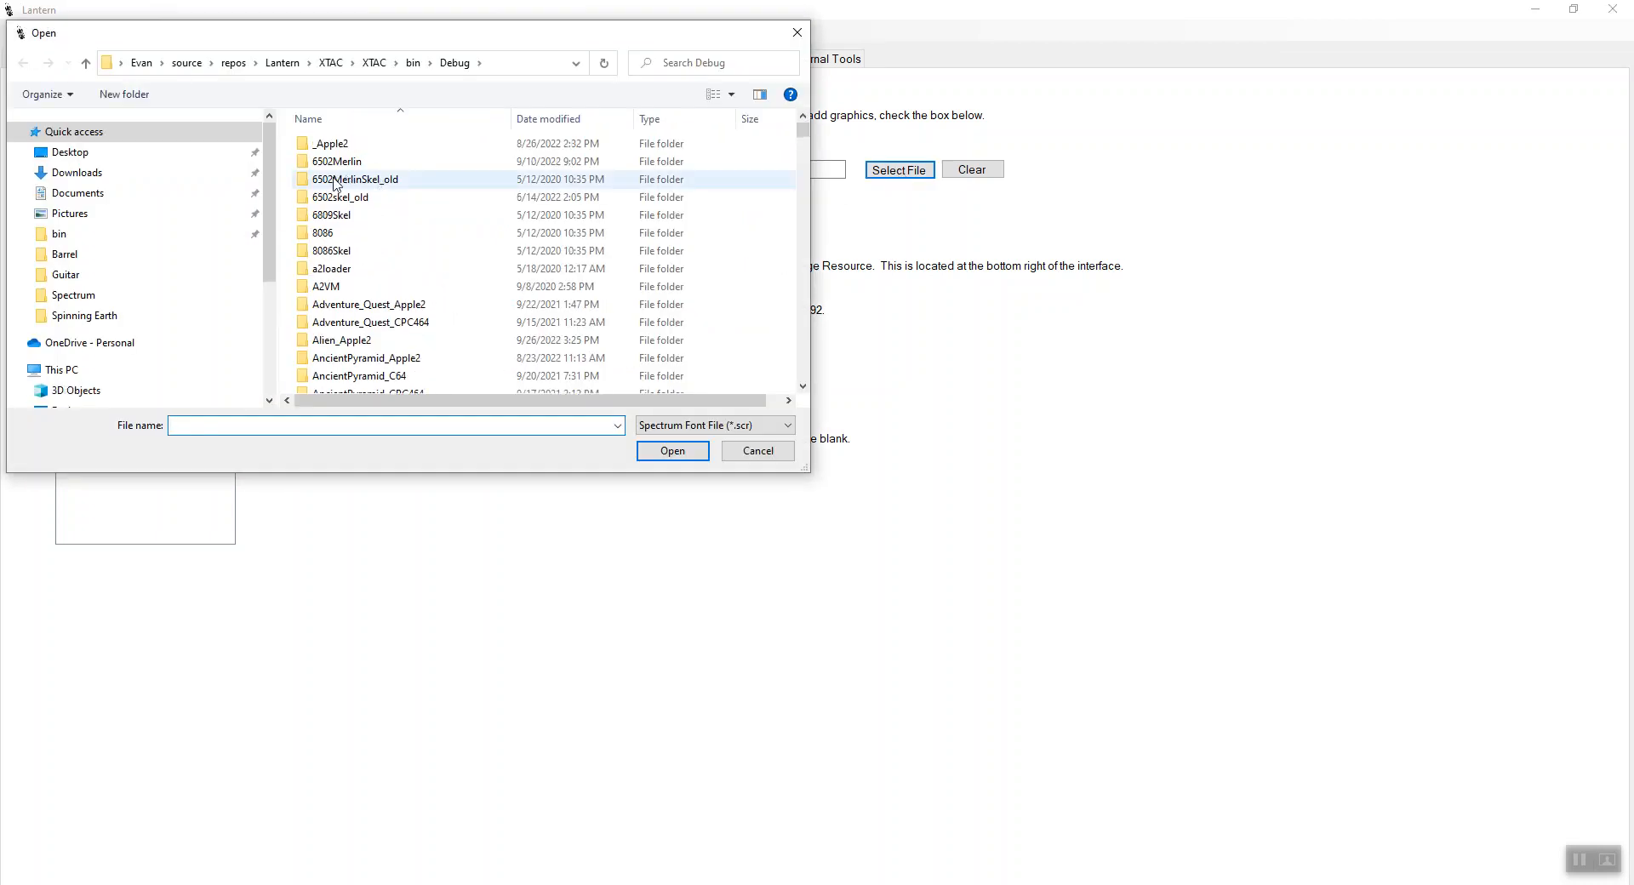
{"action": "left_click", "coordinate": [139, 200]}
{"action": "left_click_drag", "start_coordinate": [803, 143], "coordinate": [816, 323]}
{"action": "double_click", "coordinate": [445, 289]}
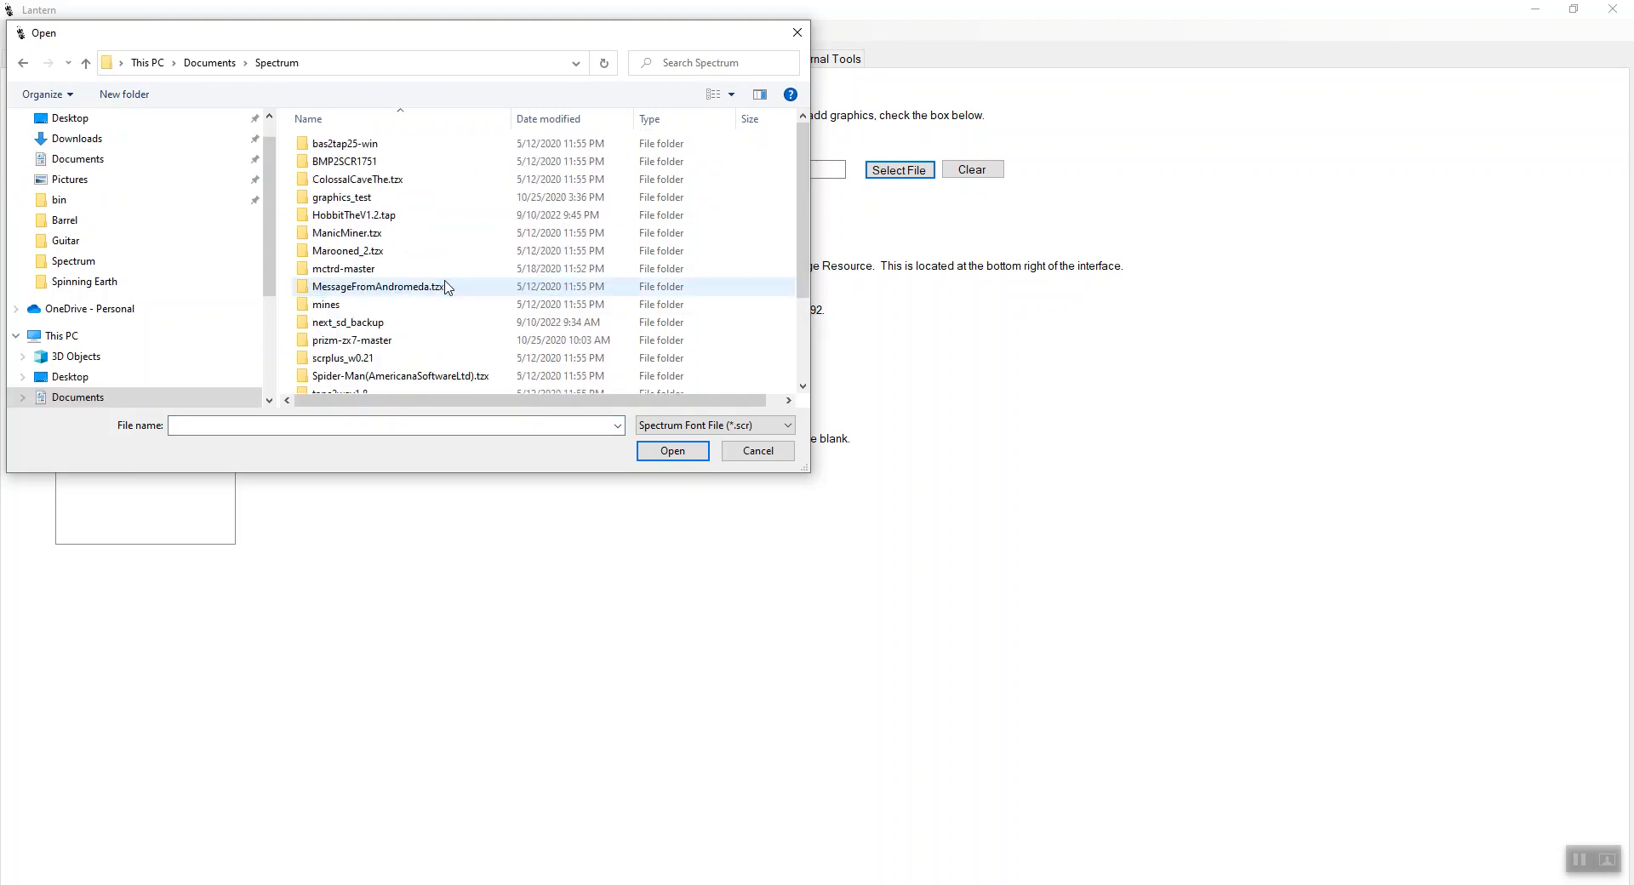
{"action": "scroll", "coordinate": [510, 357], "scroll_direction": "down", "scroll_amount": 3}
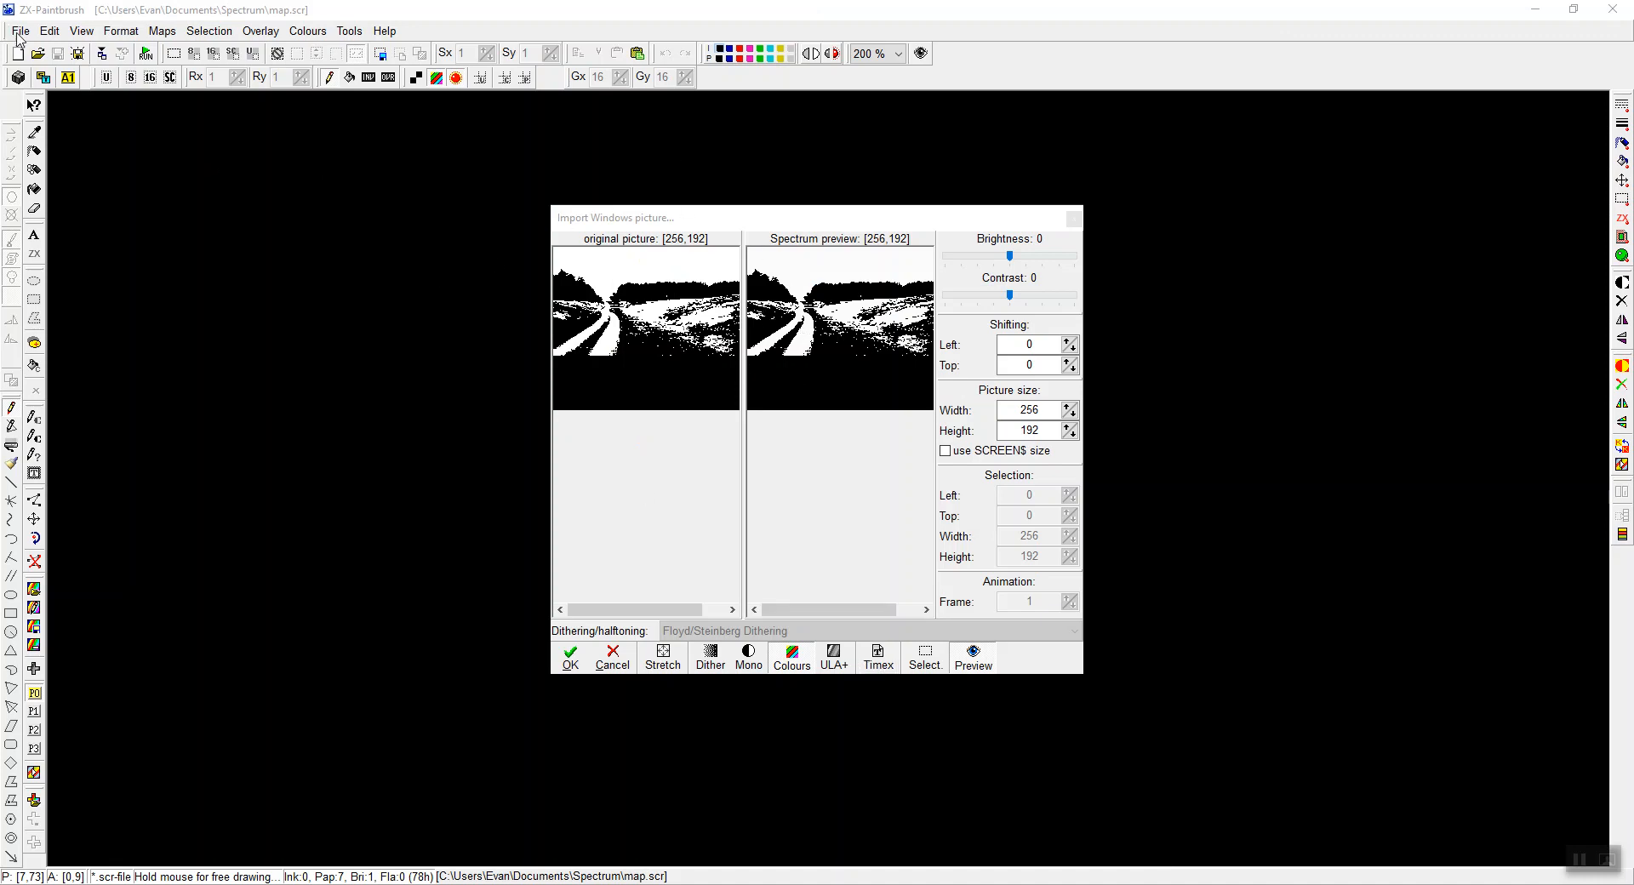
Import dirt road.bmp in ZX-Paintbrush and save it in the Spectrum folder as a screen file (*.scr) named dirt road.
{"action": "left_click", "coordinate": [572, 659]}
{"action": "left_click", "coordinate": [21, 31]}
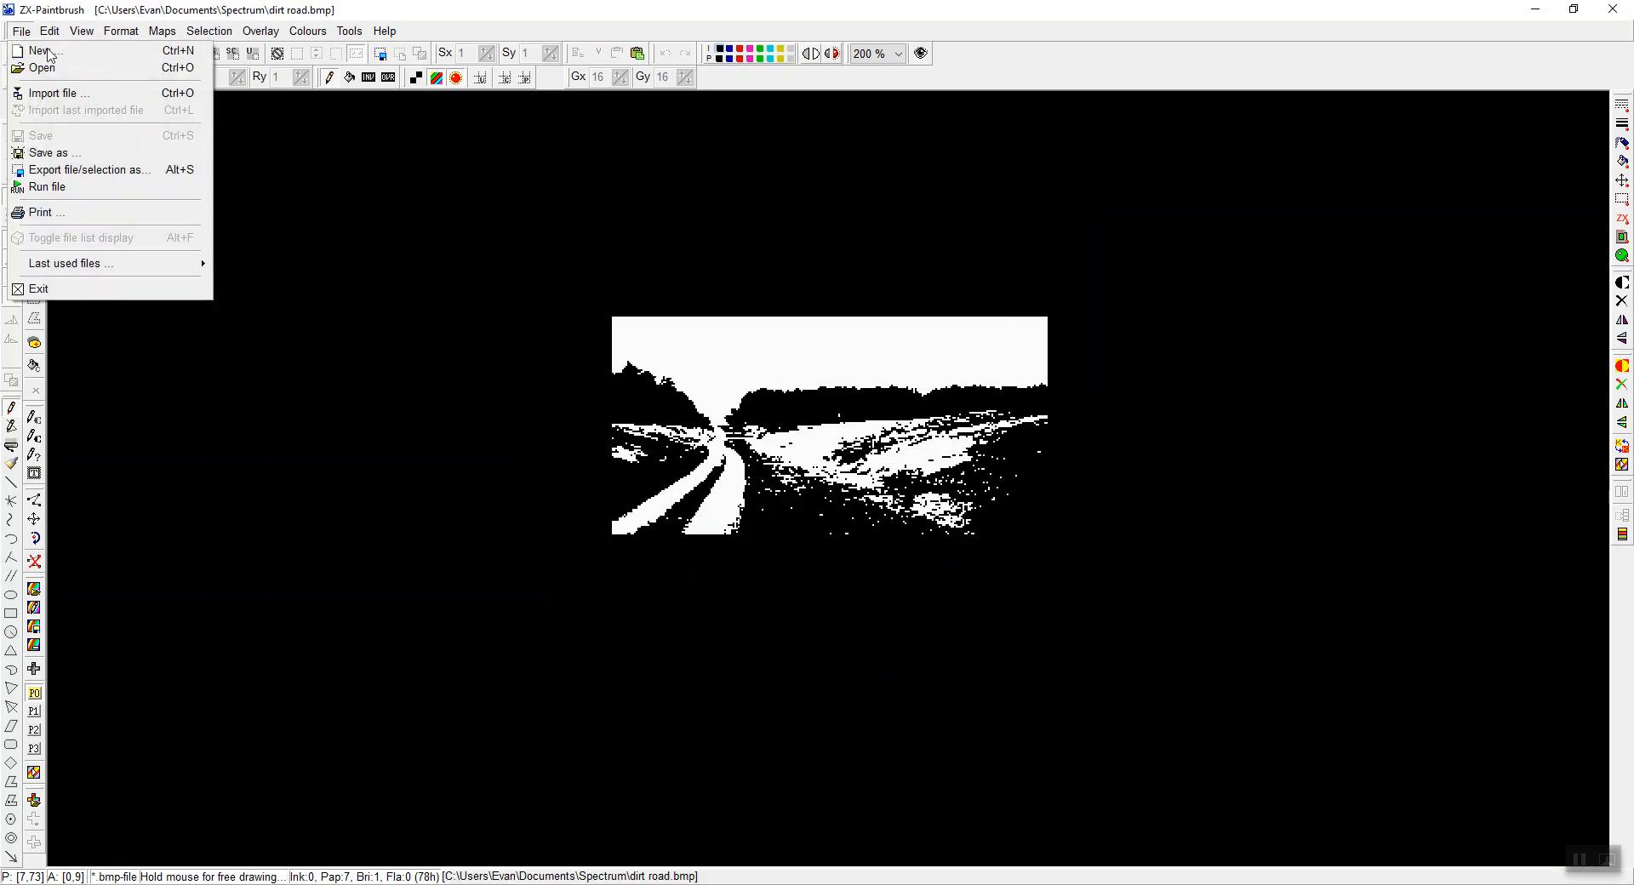
{"action": "left_click", "coordinate": [53, 154]}
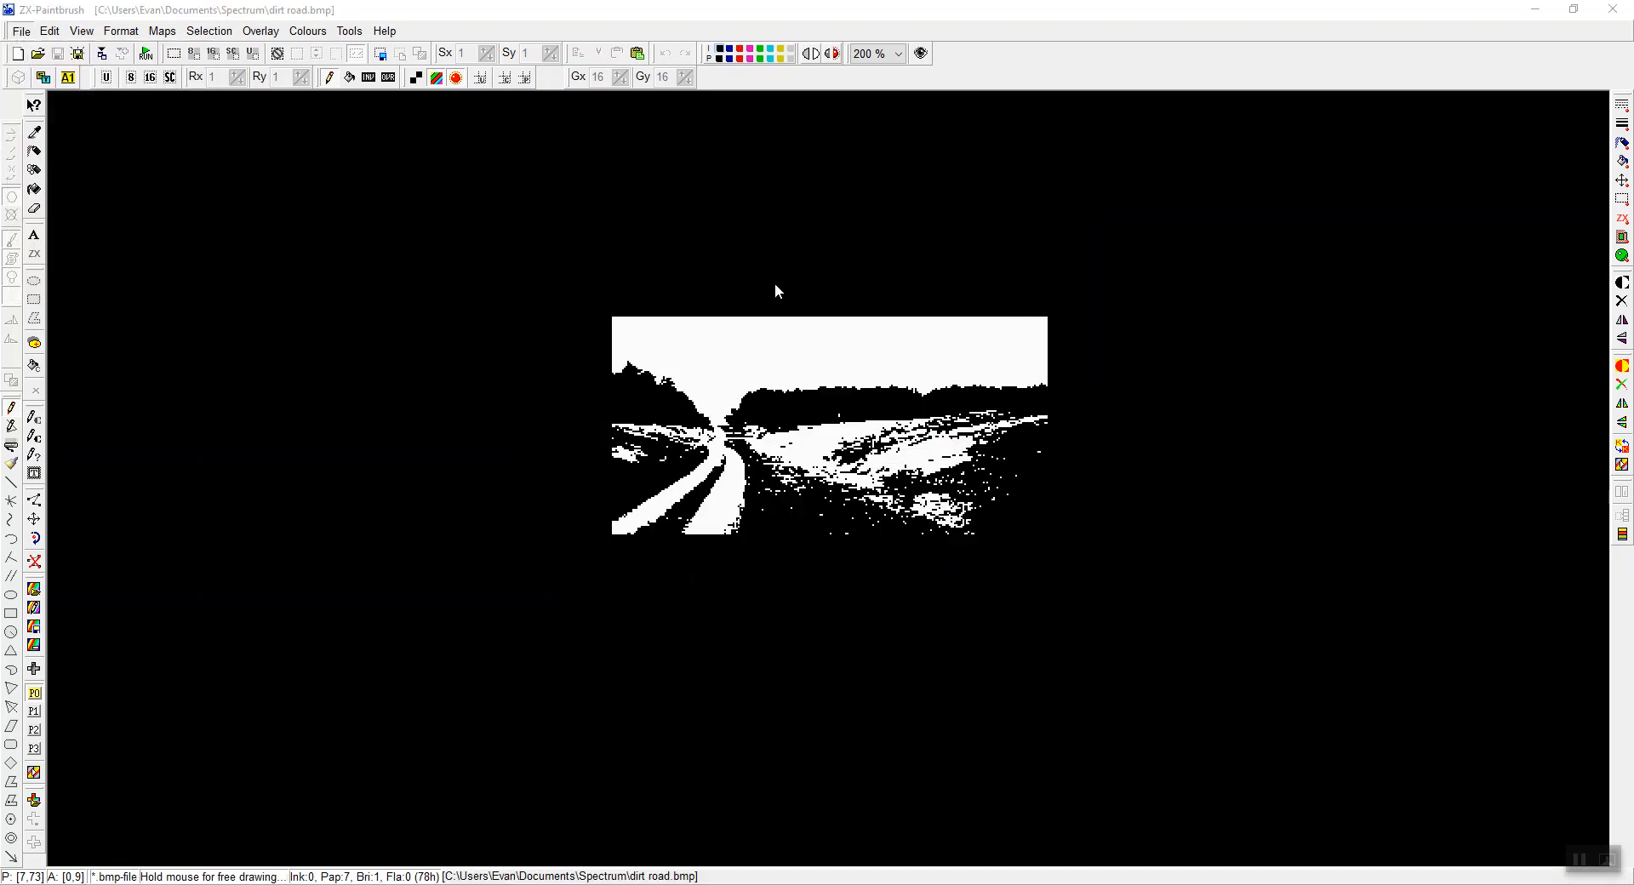
{"action": "left_click", "coordinate": [800, 662]}
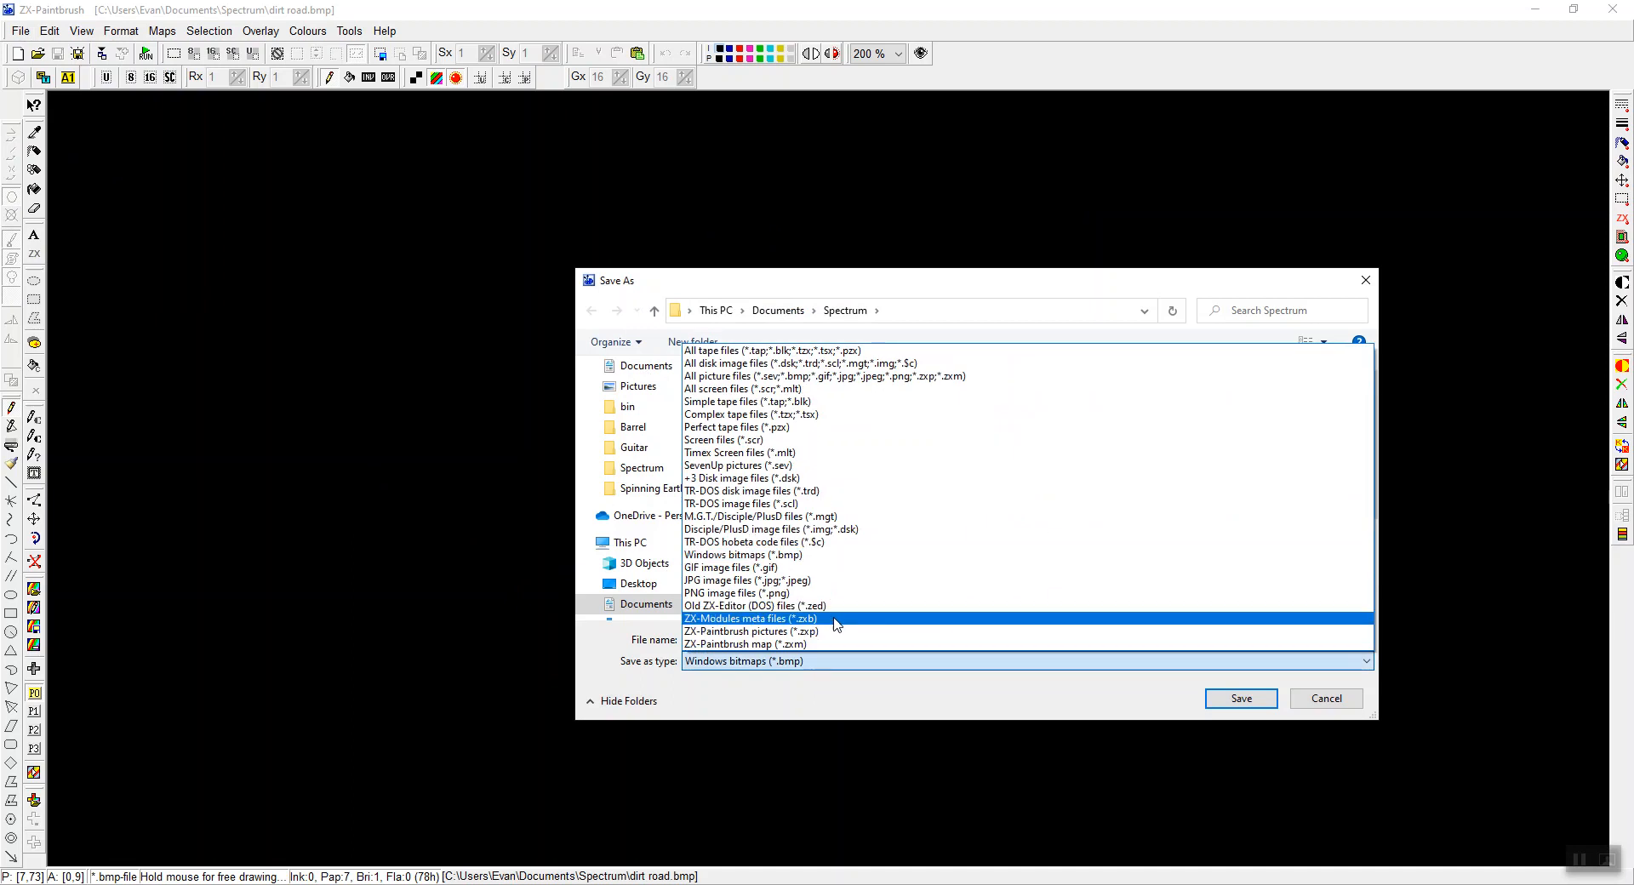
{"action": "left_click", "coordinate": [830, 439]}
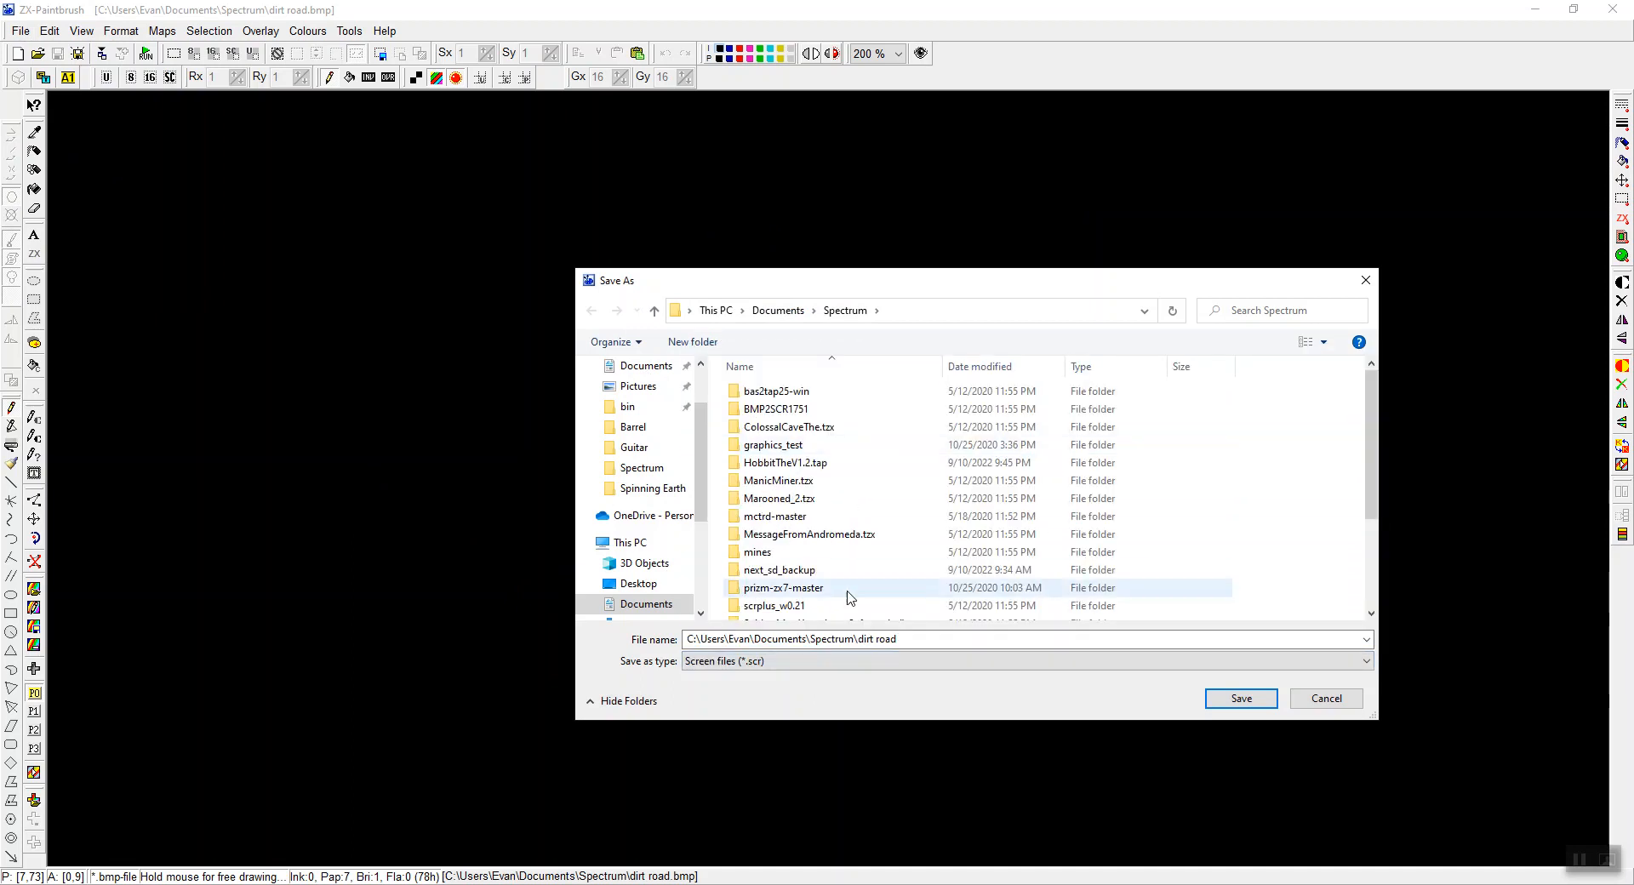
{"action": "left_click", "coordinate": [1243, 702]}
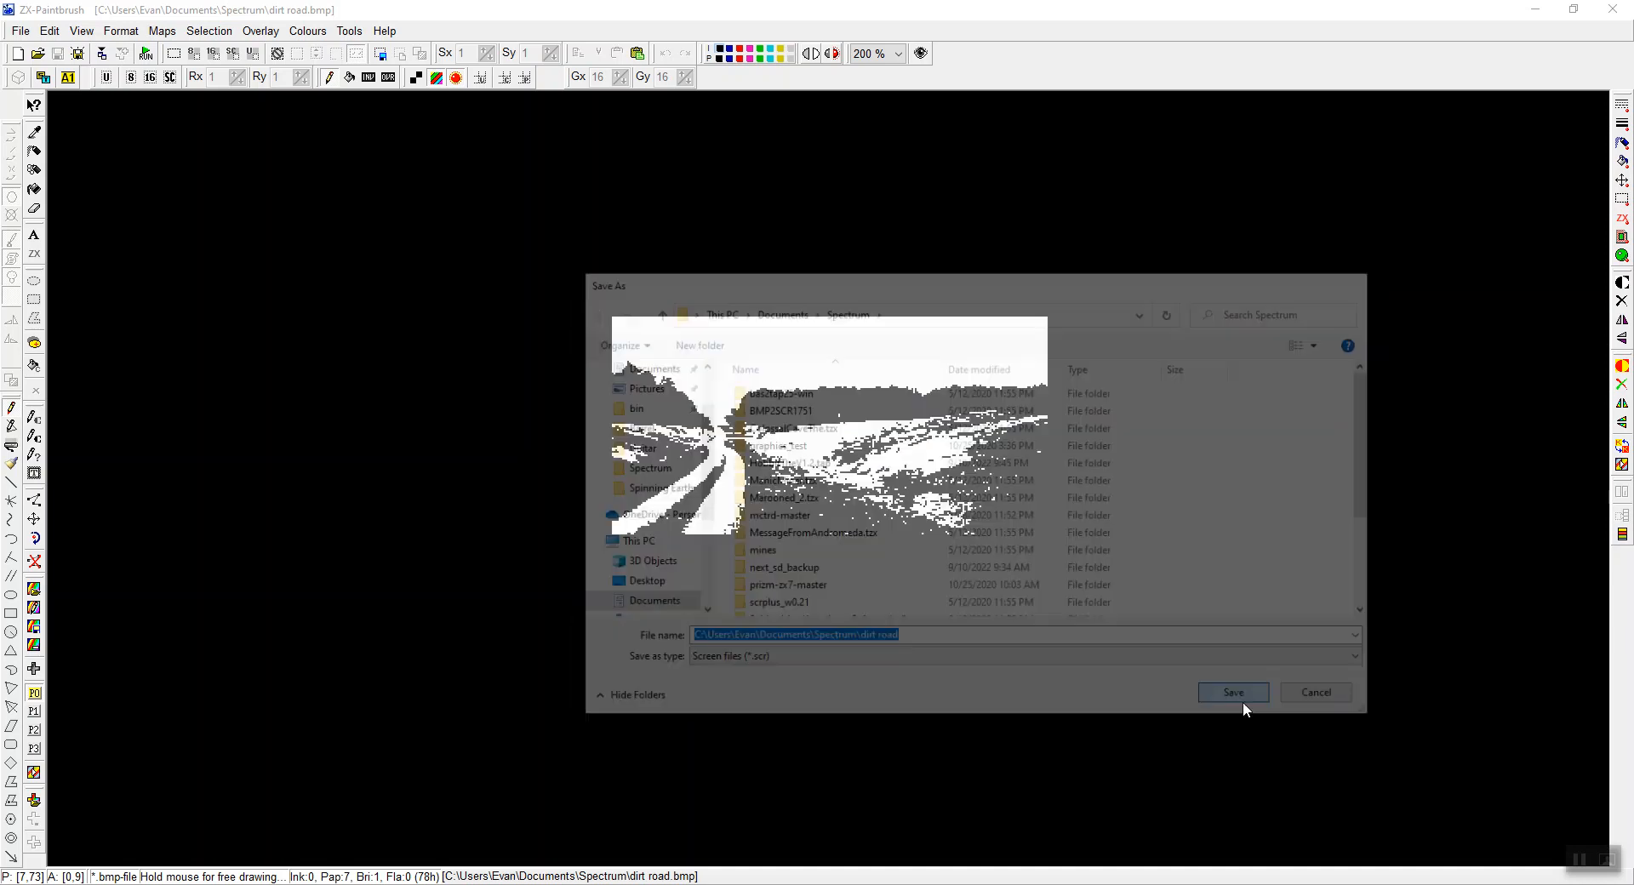
Switch back to Lantern and assign dirt road.scr as the Dirt_Road resource's Spectrum image.
{"action": "left_click", "coordinate": [685, 884]}
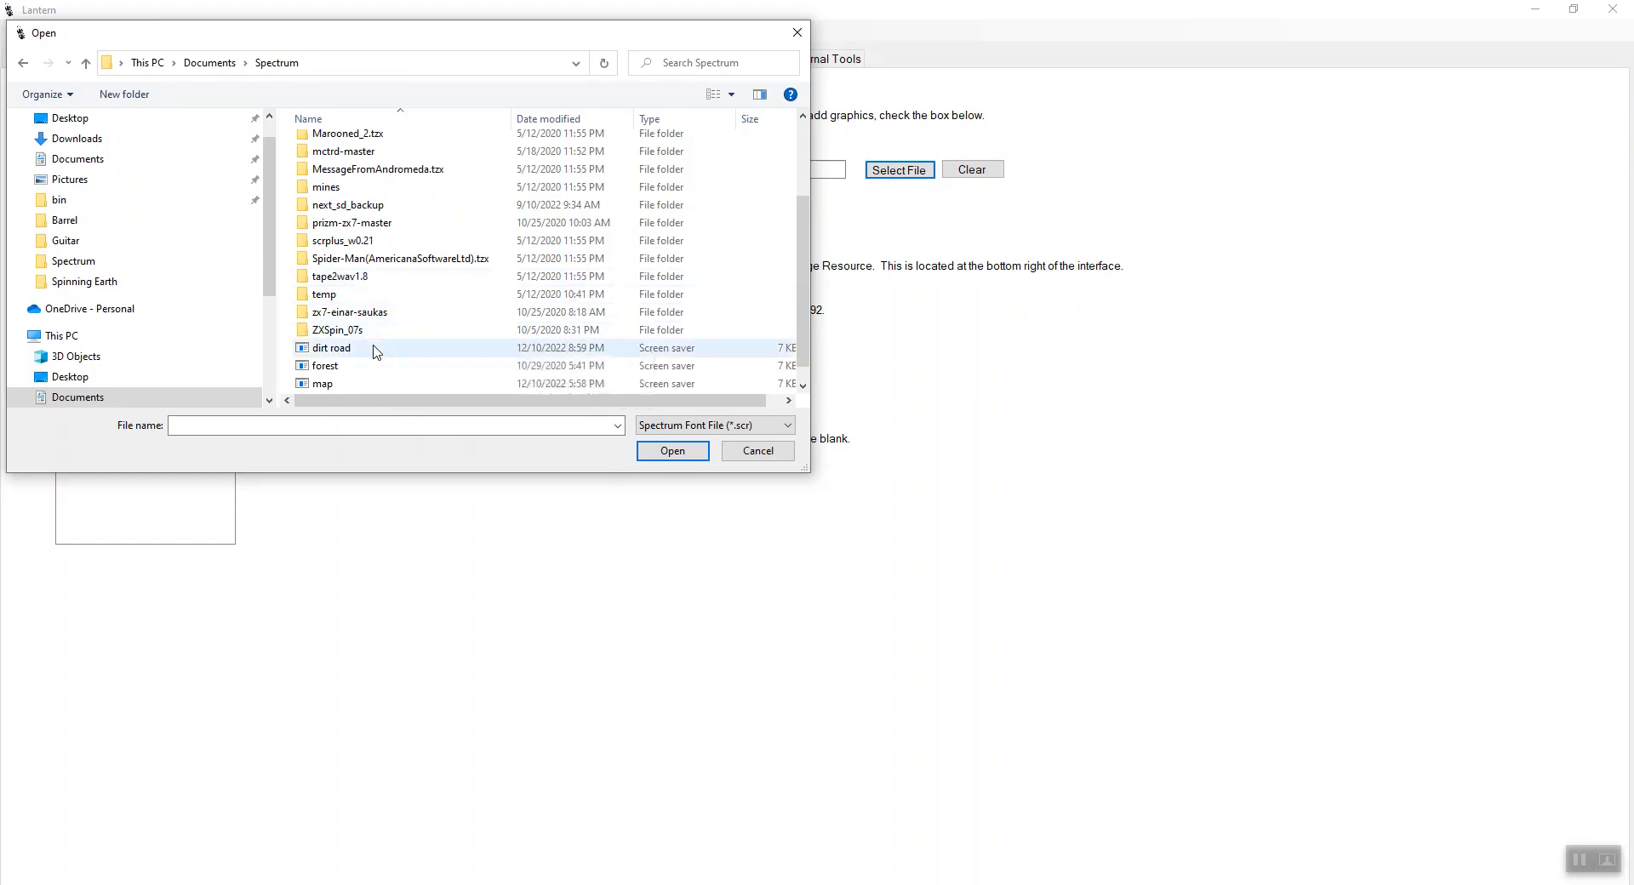
{"action": "left_click", "coordinate": [377, 351]}
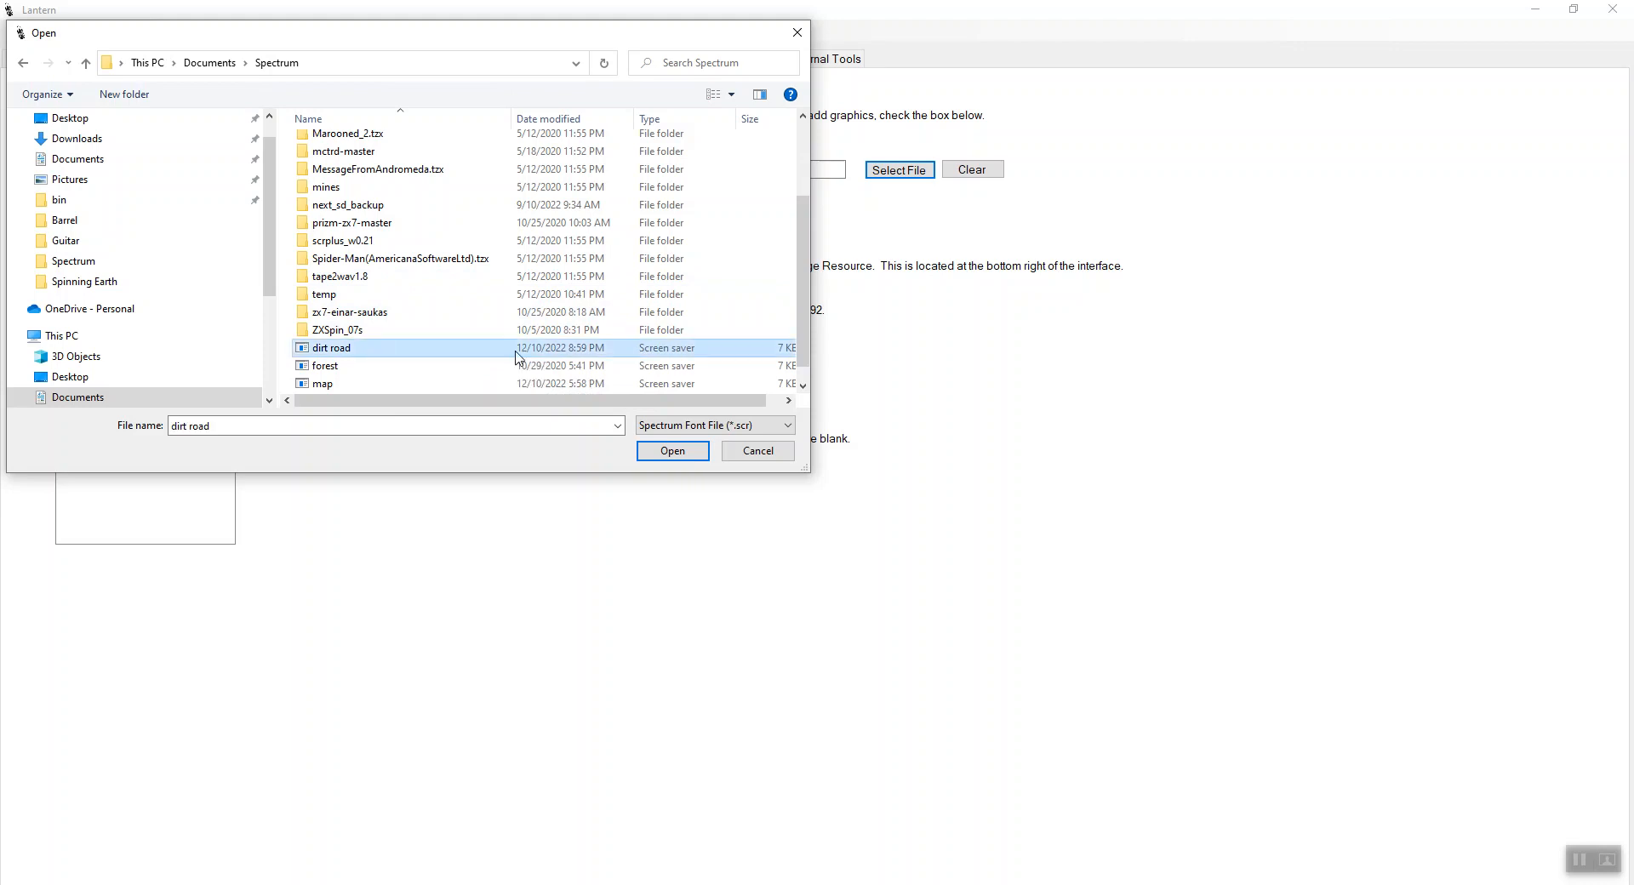
{"action": "left_click", "coordinate": [672, 451]}
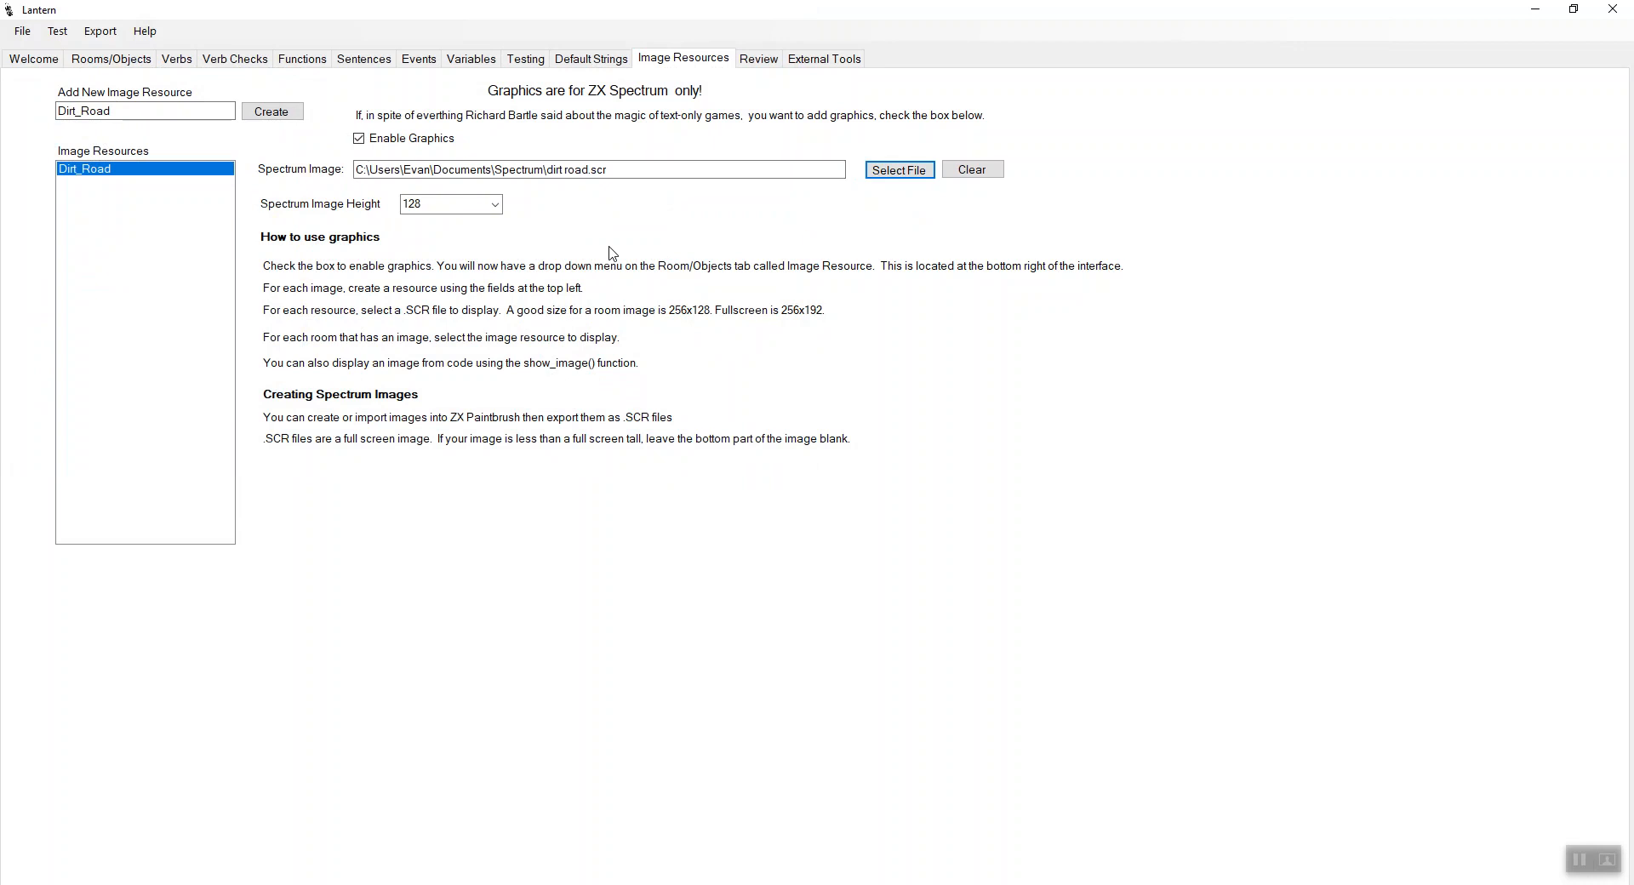
Set the printed name of room_1 to Dirt Road.
{"action": "left_click", "coordinate": [25, 34]}
{"action": "left_click", "coordinate": [431, 506]}
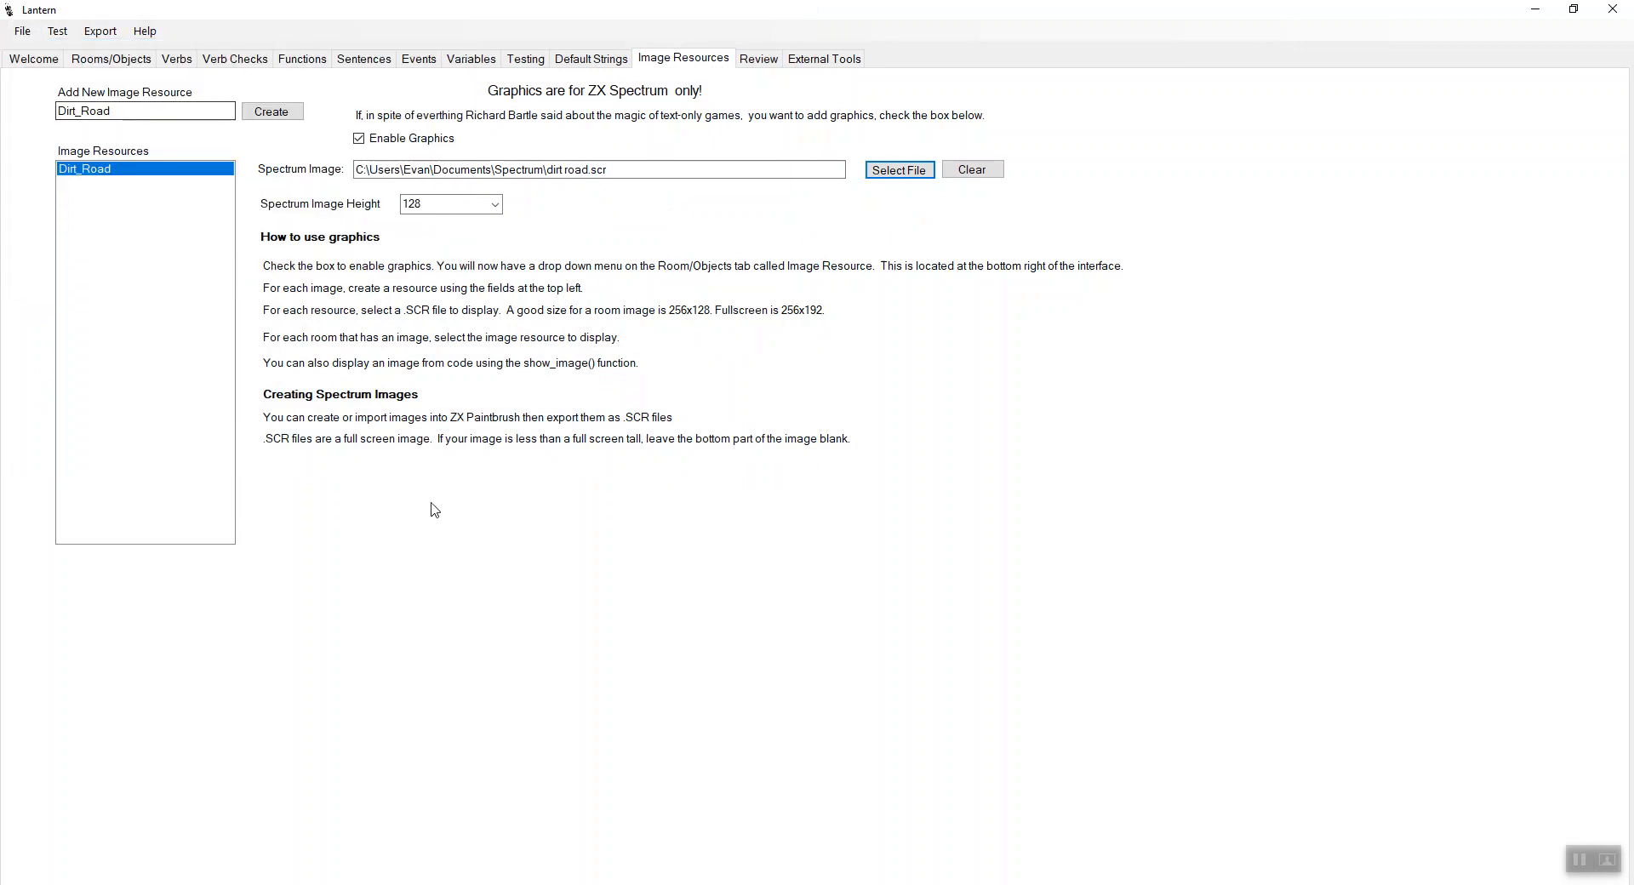
{"action": "left_click", "coordinate": [101, 66]}
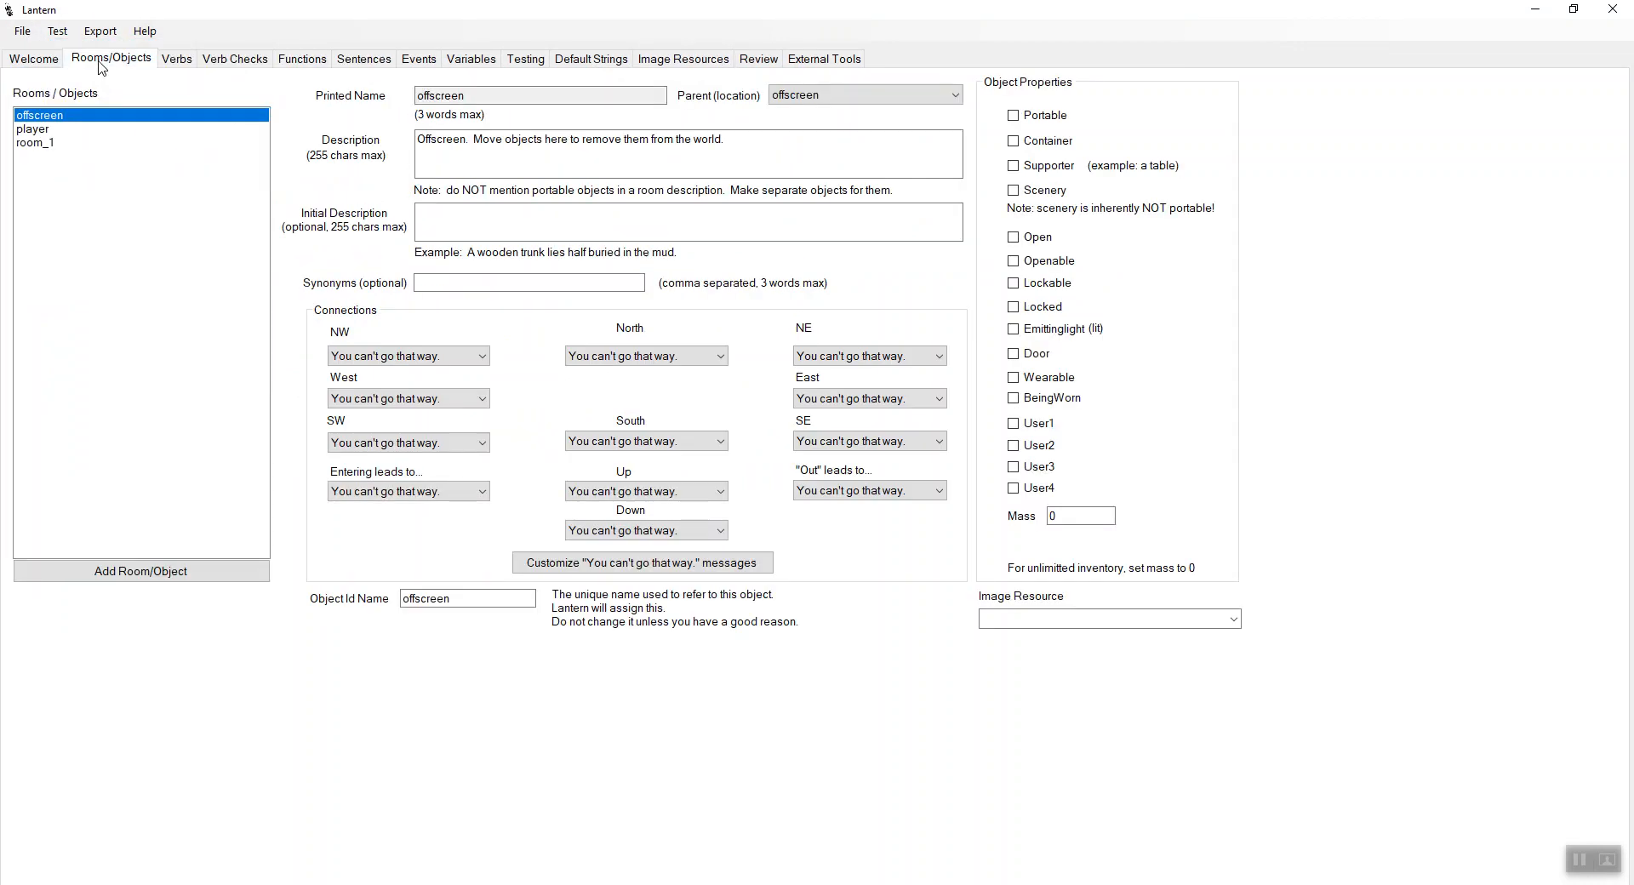
{"action": "left_click", "coordinate": [77, 143]}
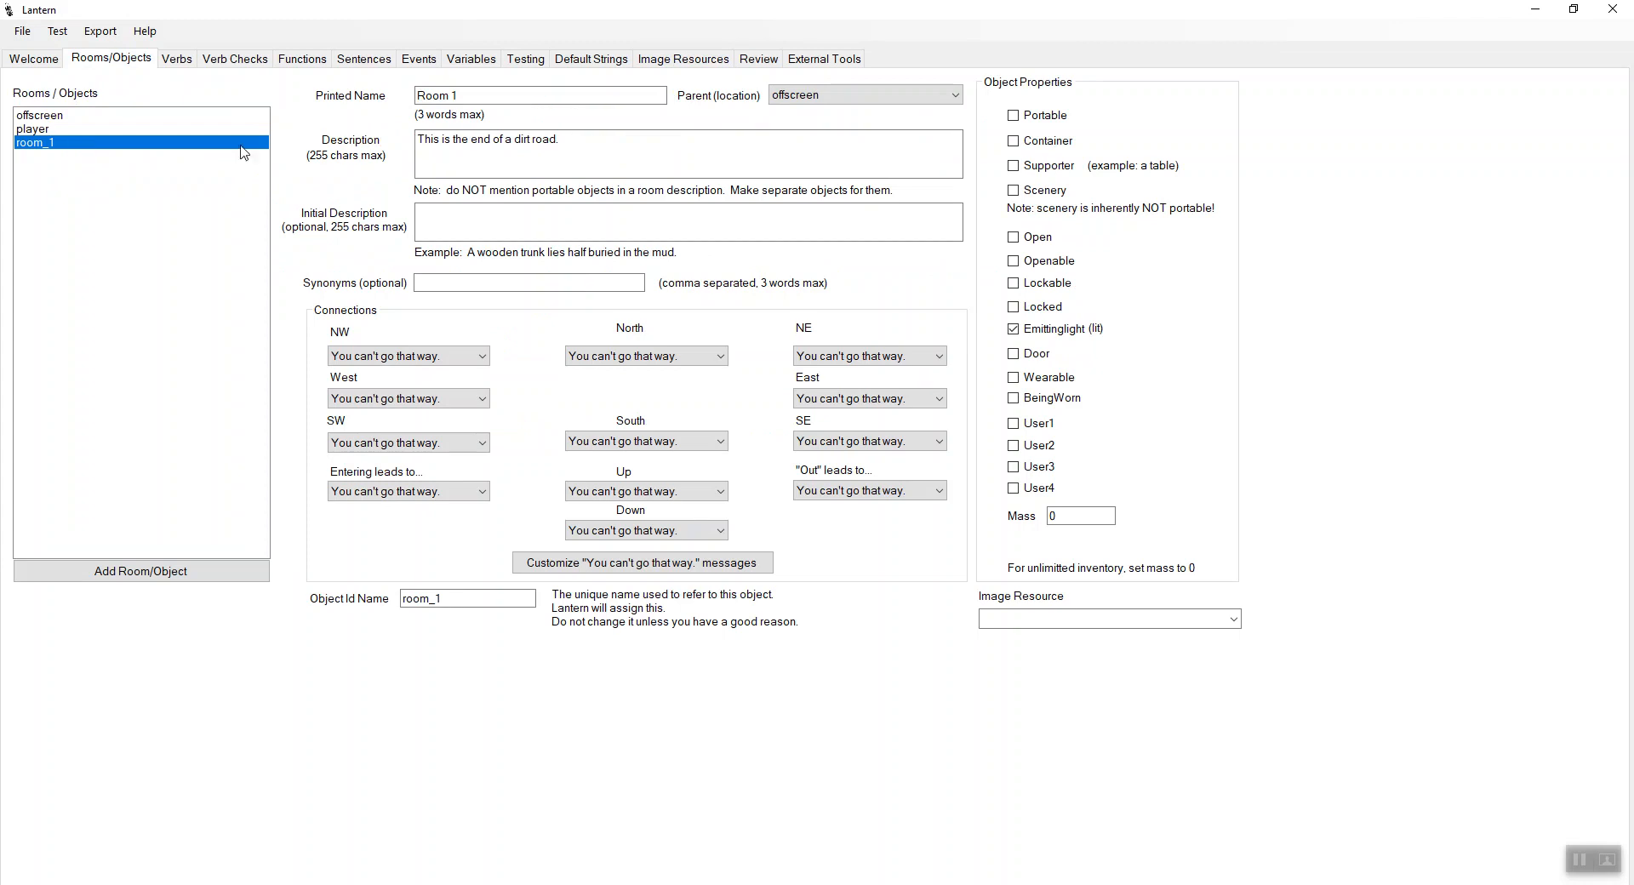
{"action": "triple_click", "coordinate": [475, 98]}
{"action": "type", "text": "Dirt Road"}
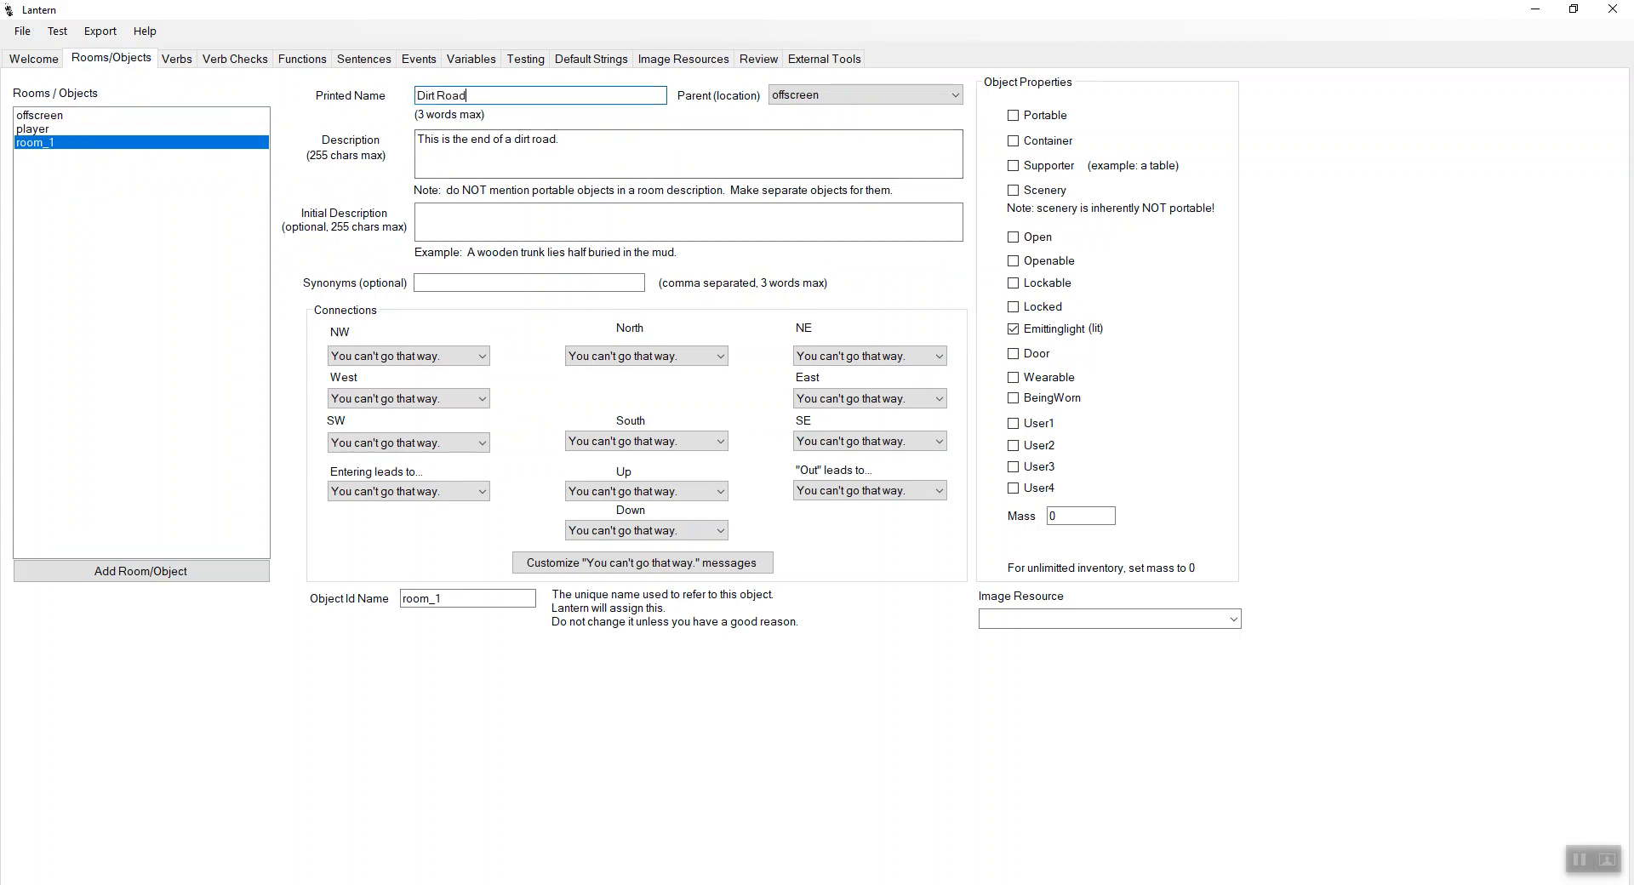
Assign the Dirt_Road image resource to the Dirt Road room.
{"action": "left_click", "coordinate": [1106, 619]}
{"action": "left_click", "coordinate": [1232, 620]}
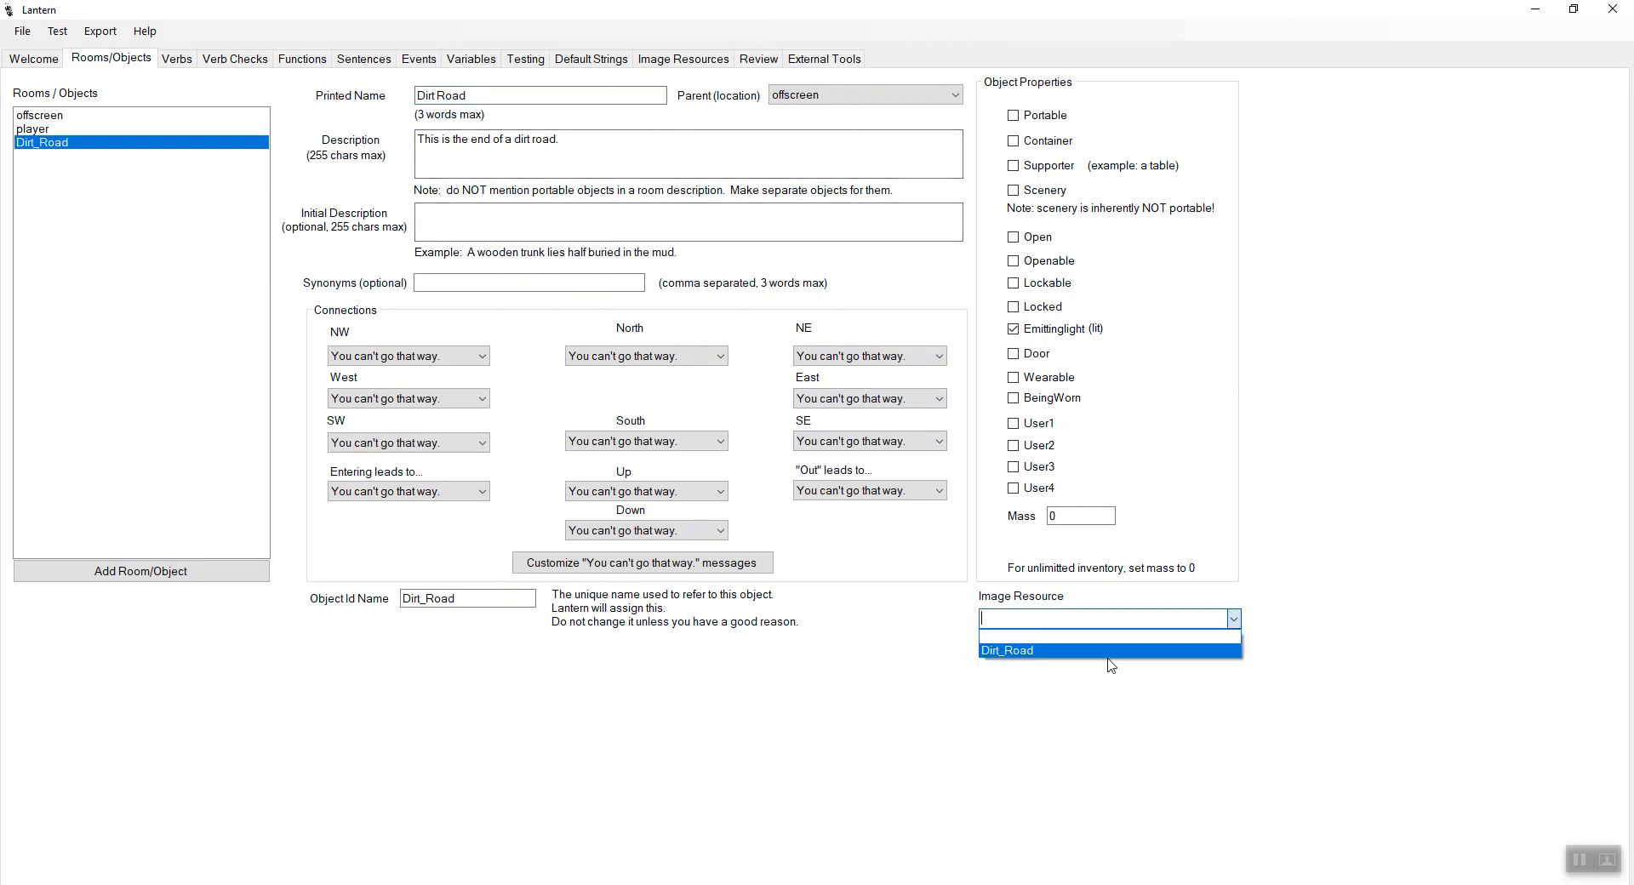
{"action": "left_click", "coordinate": [1108, 659]}
{"action": "left_click", "coordinate": [1224, 625]}
{"action": "left_click", "coordinate": [1213, 649]}
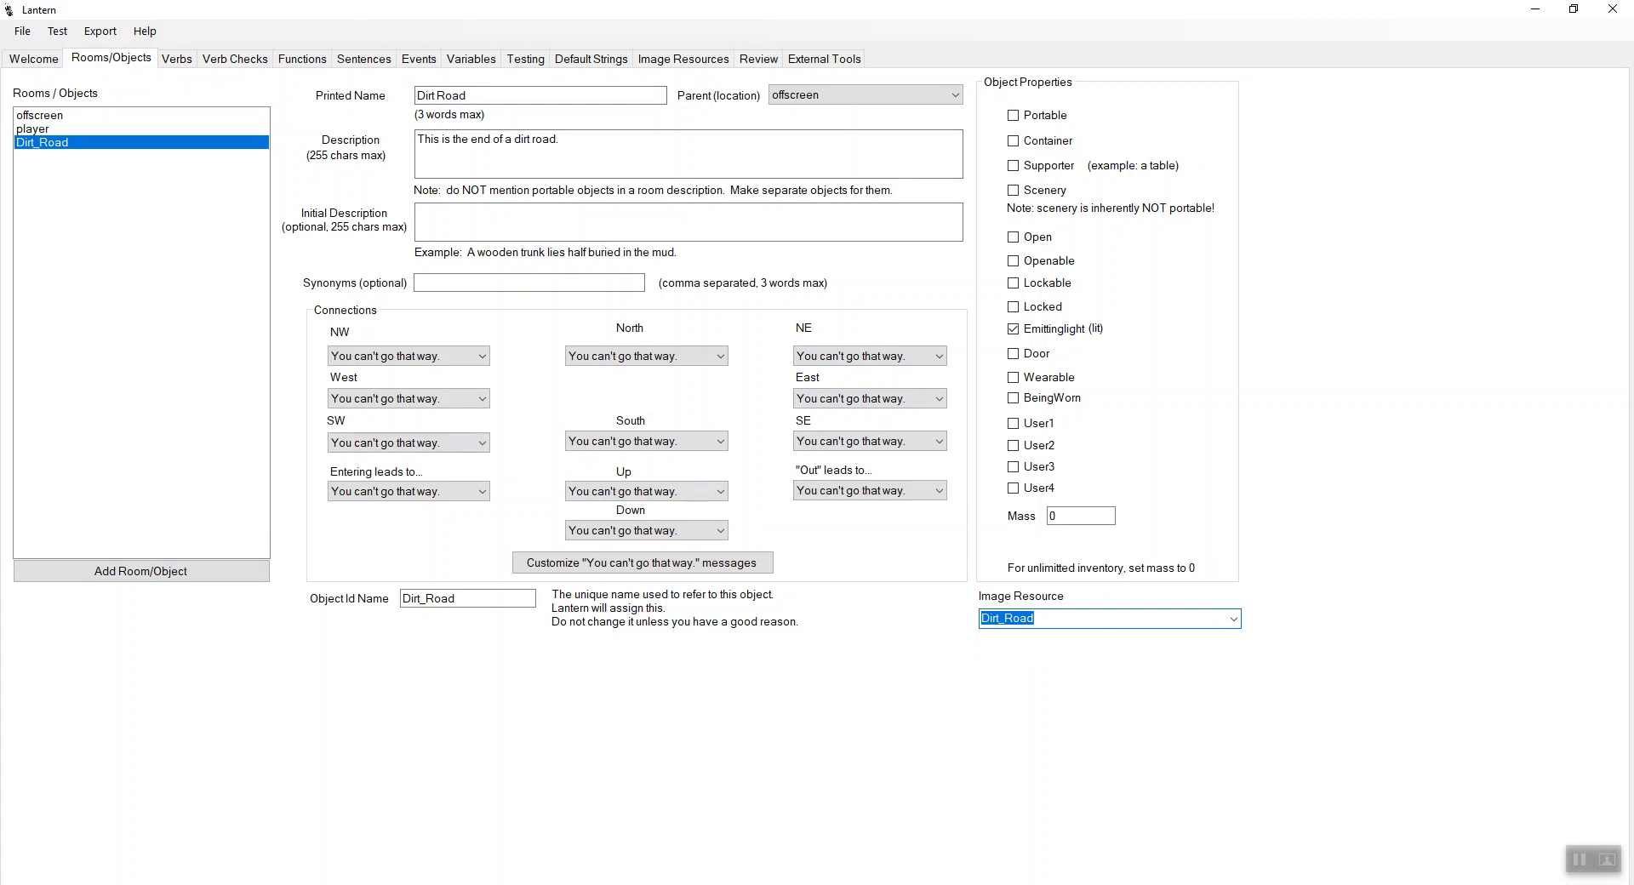
Try to save the project without specifying a file name.
{"action": "left_click", "coordinate": [22, 31]}
{"action": "left_click", "coordinate": [651, 209]}
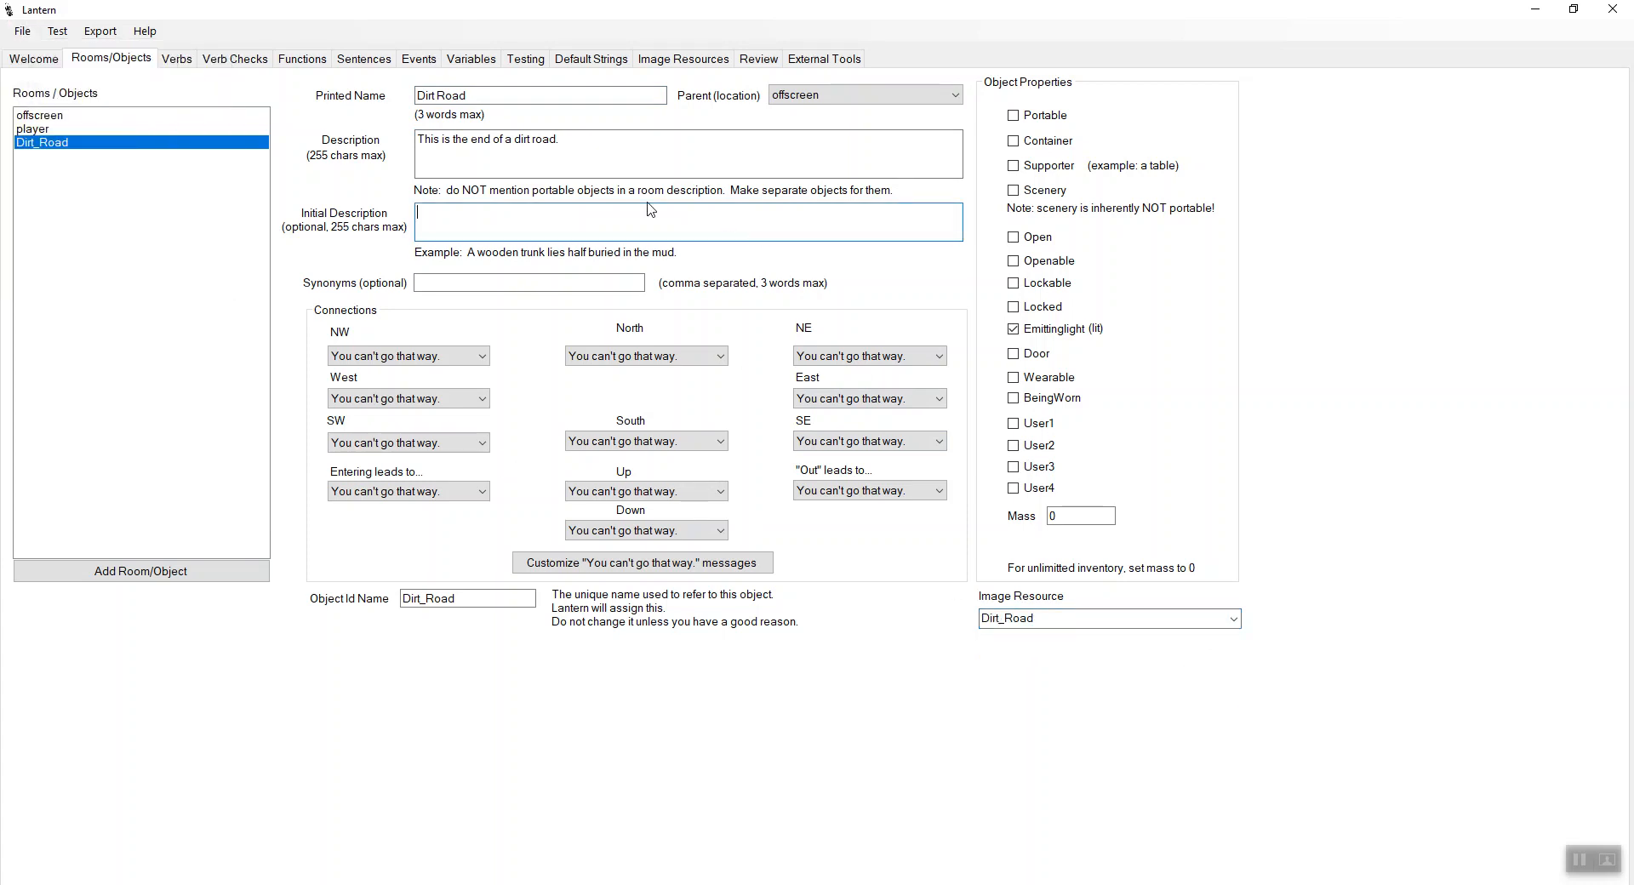
{"action": "left_click", "coordinate": [22, 30]}
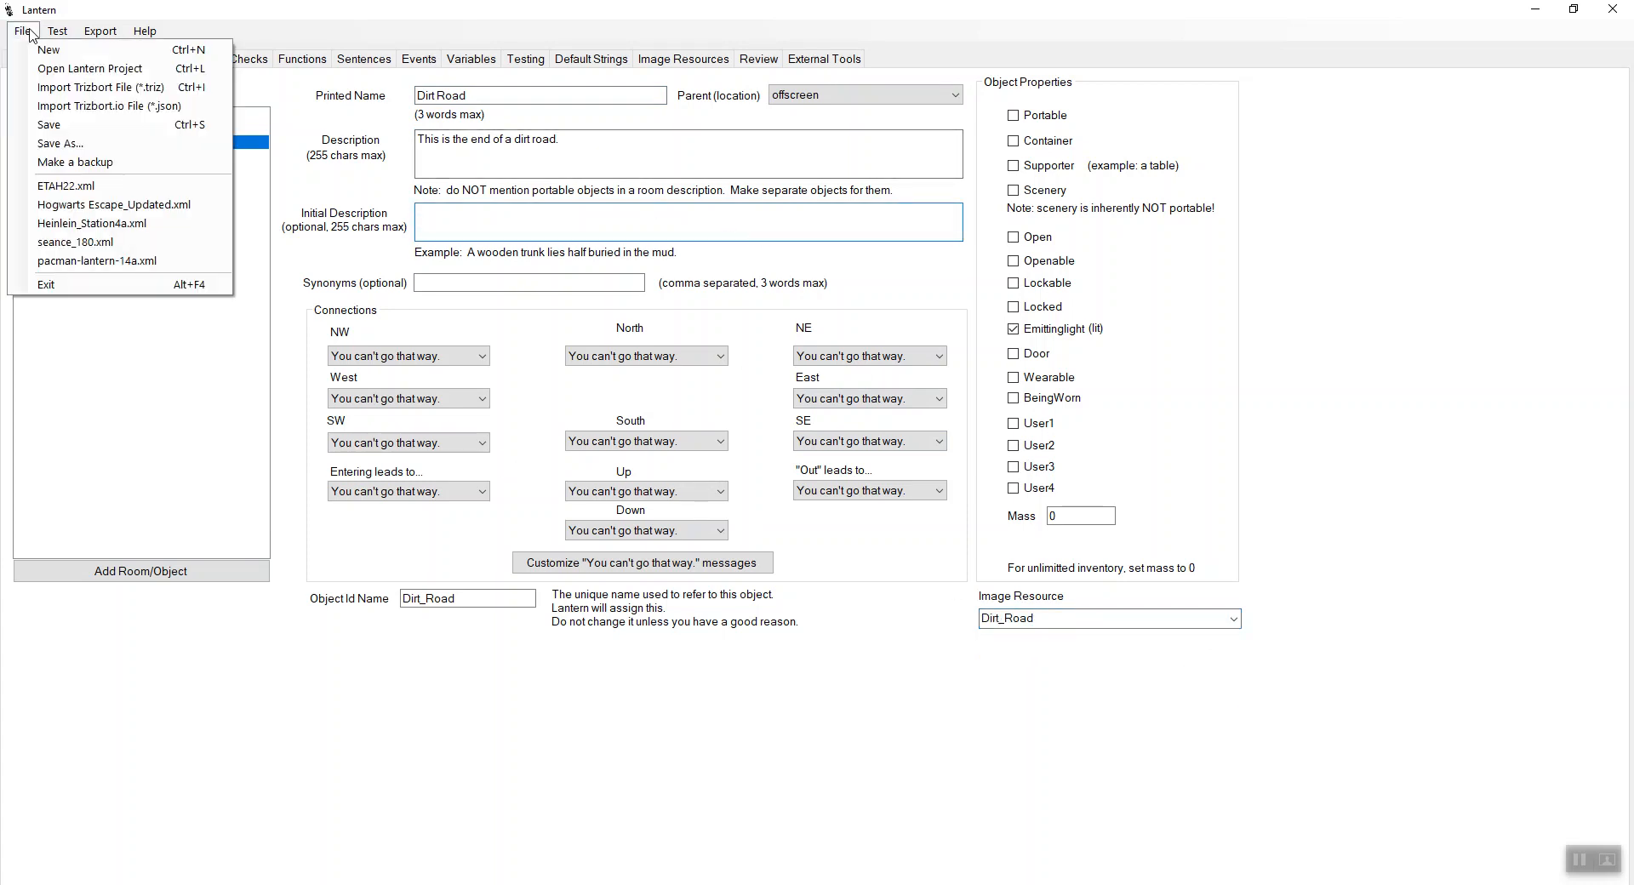
{"action": "left_click", "coordinate": [71, 129]}
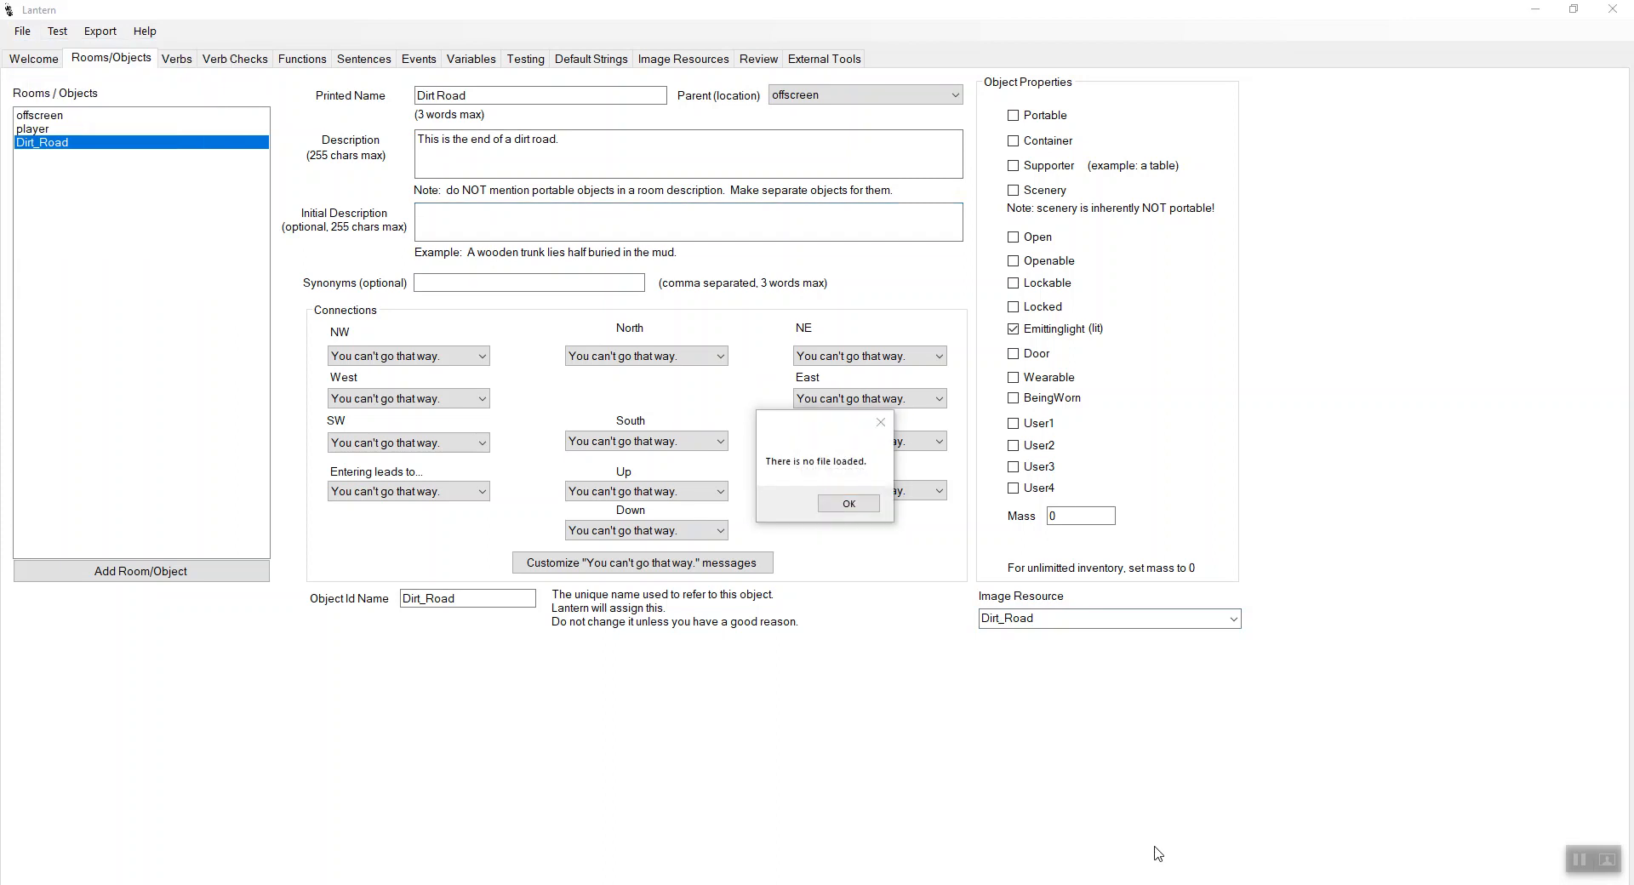
{"action": "left_click", "coordinate": [849, 504]}
Start saving the project as a new file and browse to the Lantern\XTAC\XTAC\bin\Debug folder.
{"action": "left_click", "coordinate": [24, 33]}
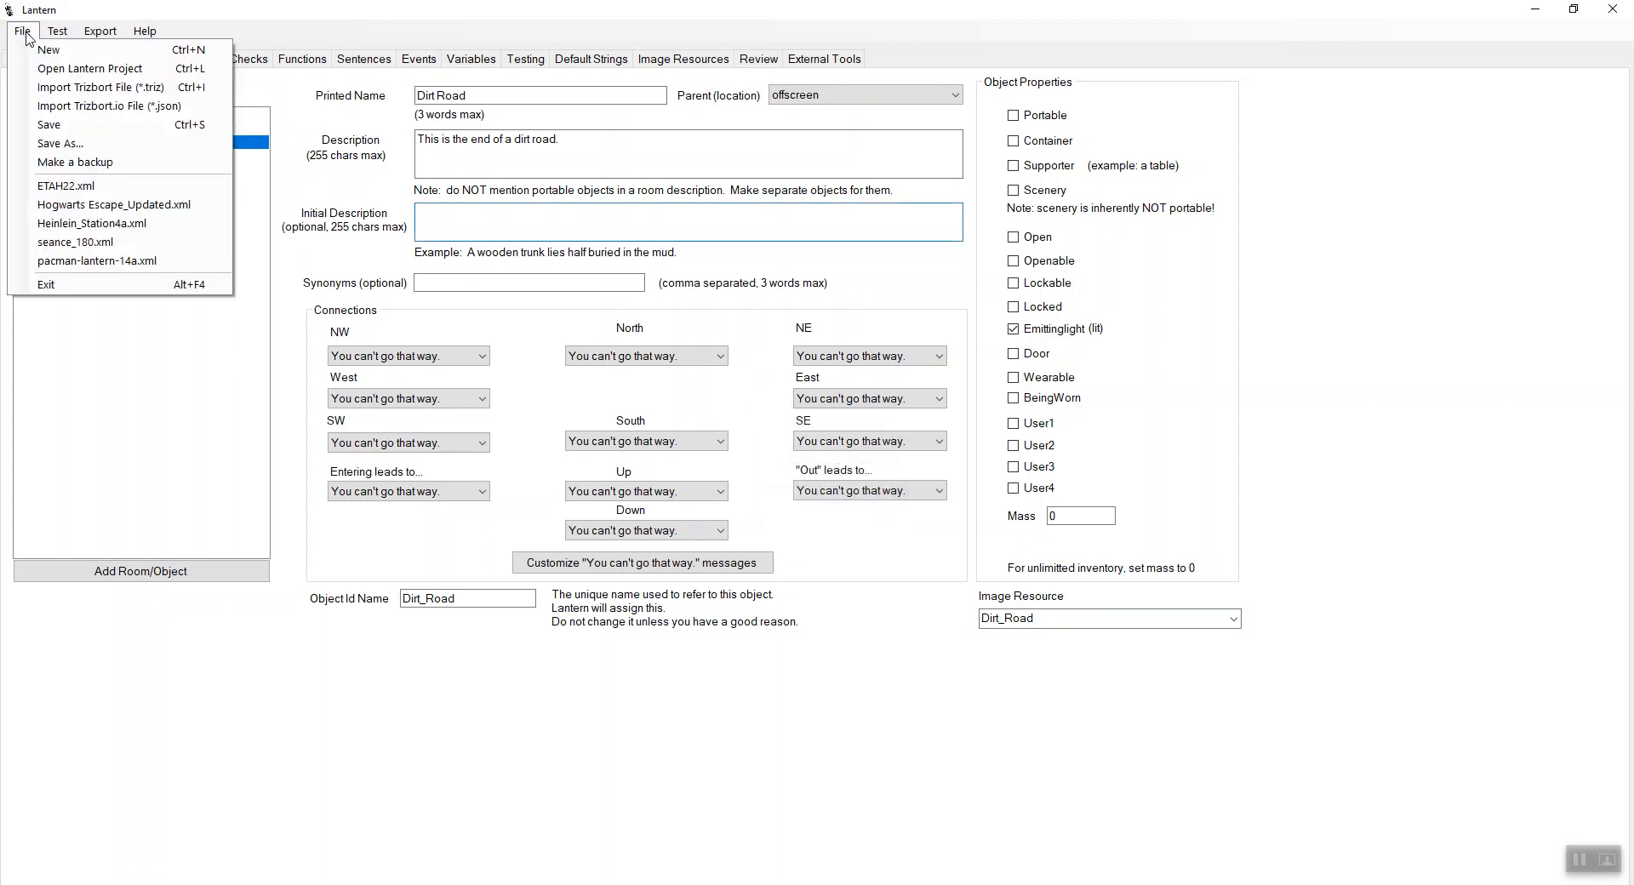
{"action": "left_click", "coordinate": [85, 143]}
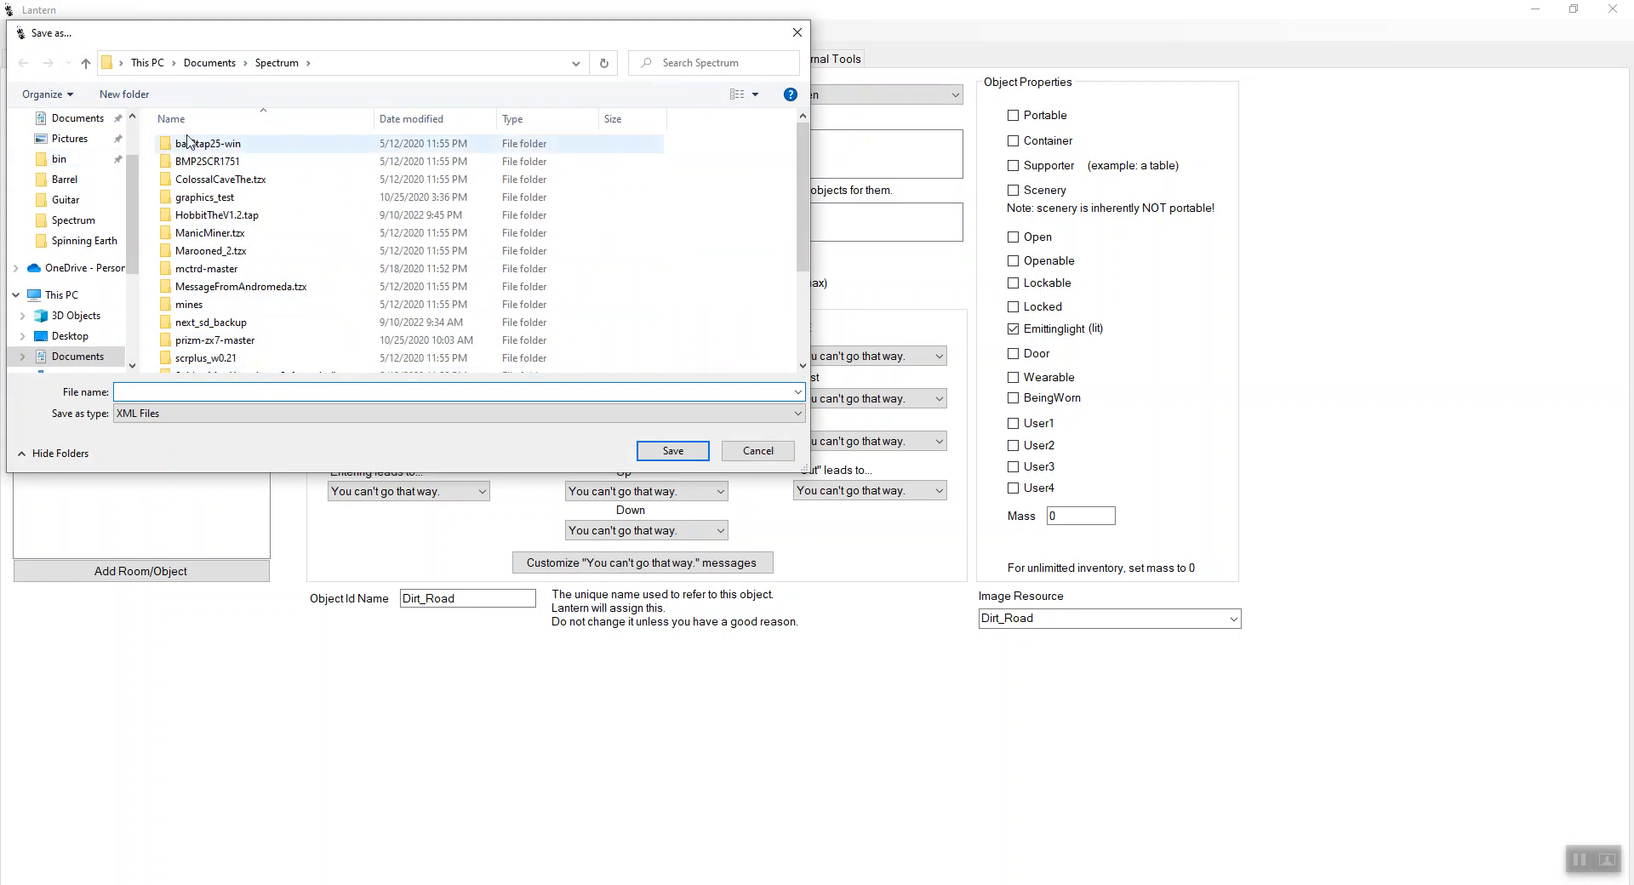
{"action": "left_click", "coordinate": [70, 167]}
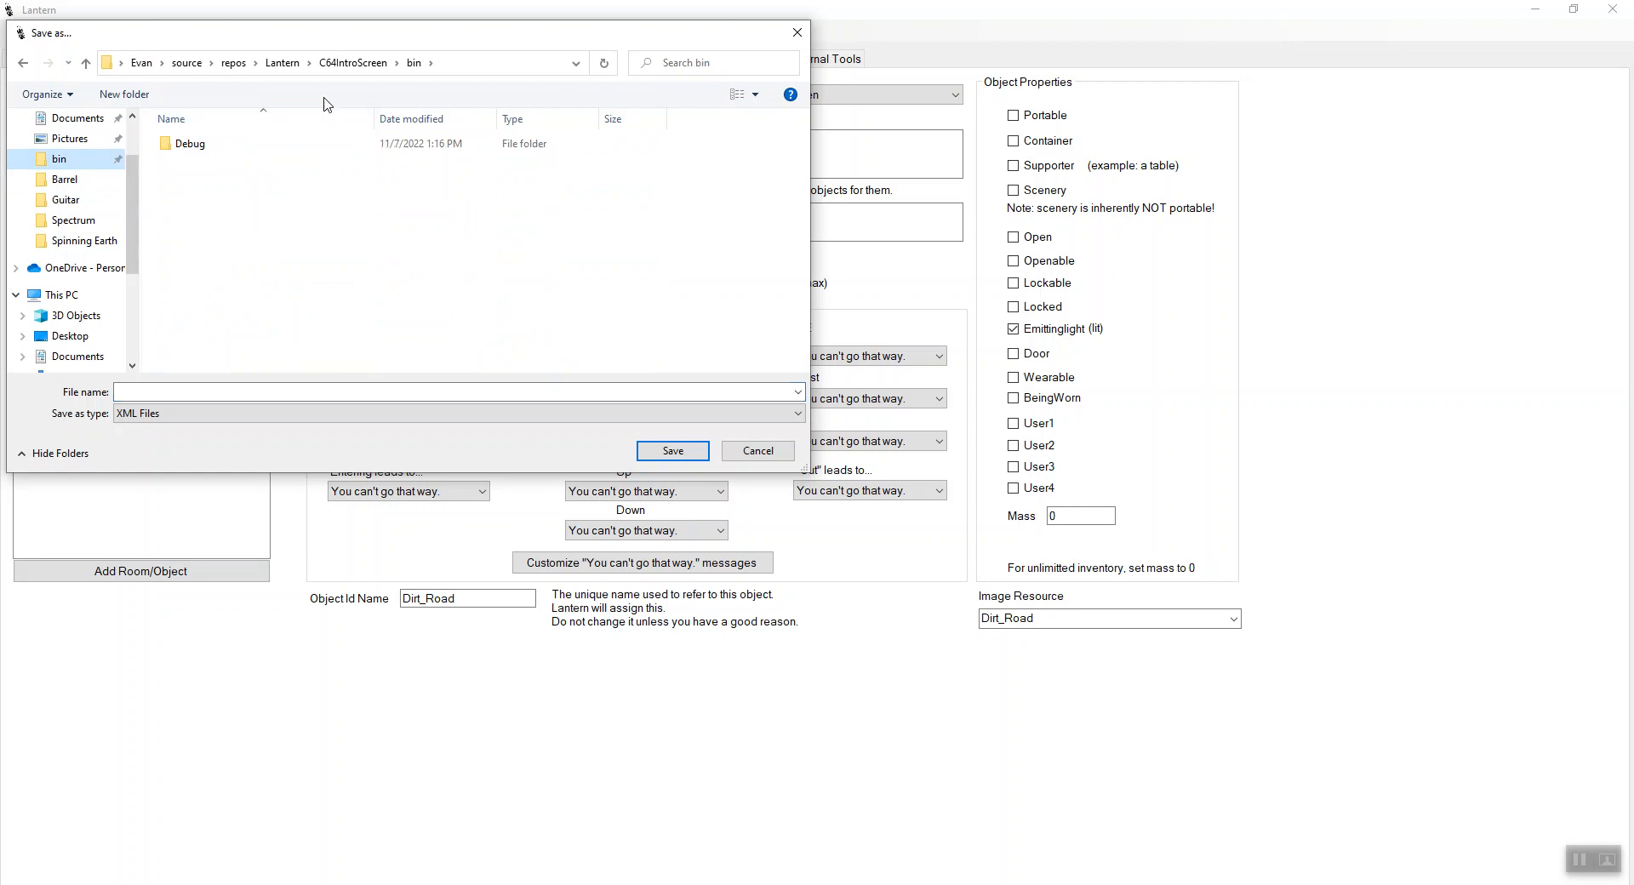
{"action": "left_click", "coordinate": [281, 62]}
{"action": "scroll", "coordinate": [281, 313], "scroll_direction": "down", "scroll_amount": 10}
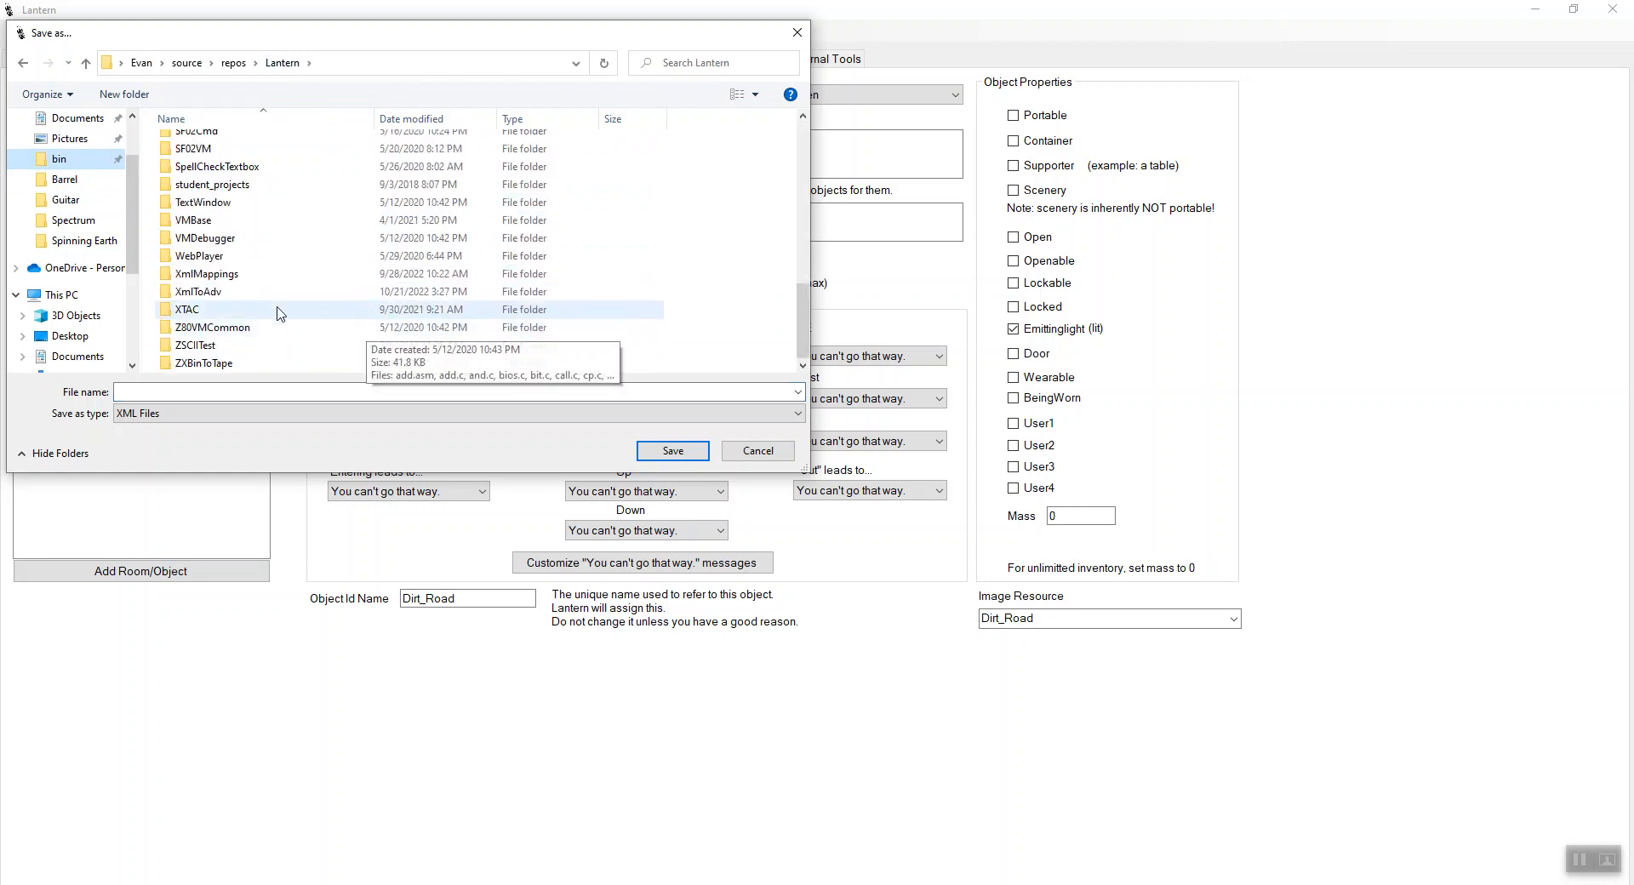
{"action": "double_click", "coordinate": [281, 313]}
{"action": "double_click", "coordinate": [223, 216]}
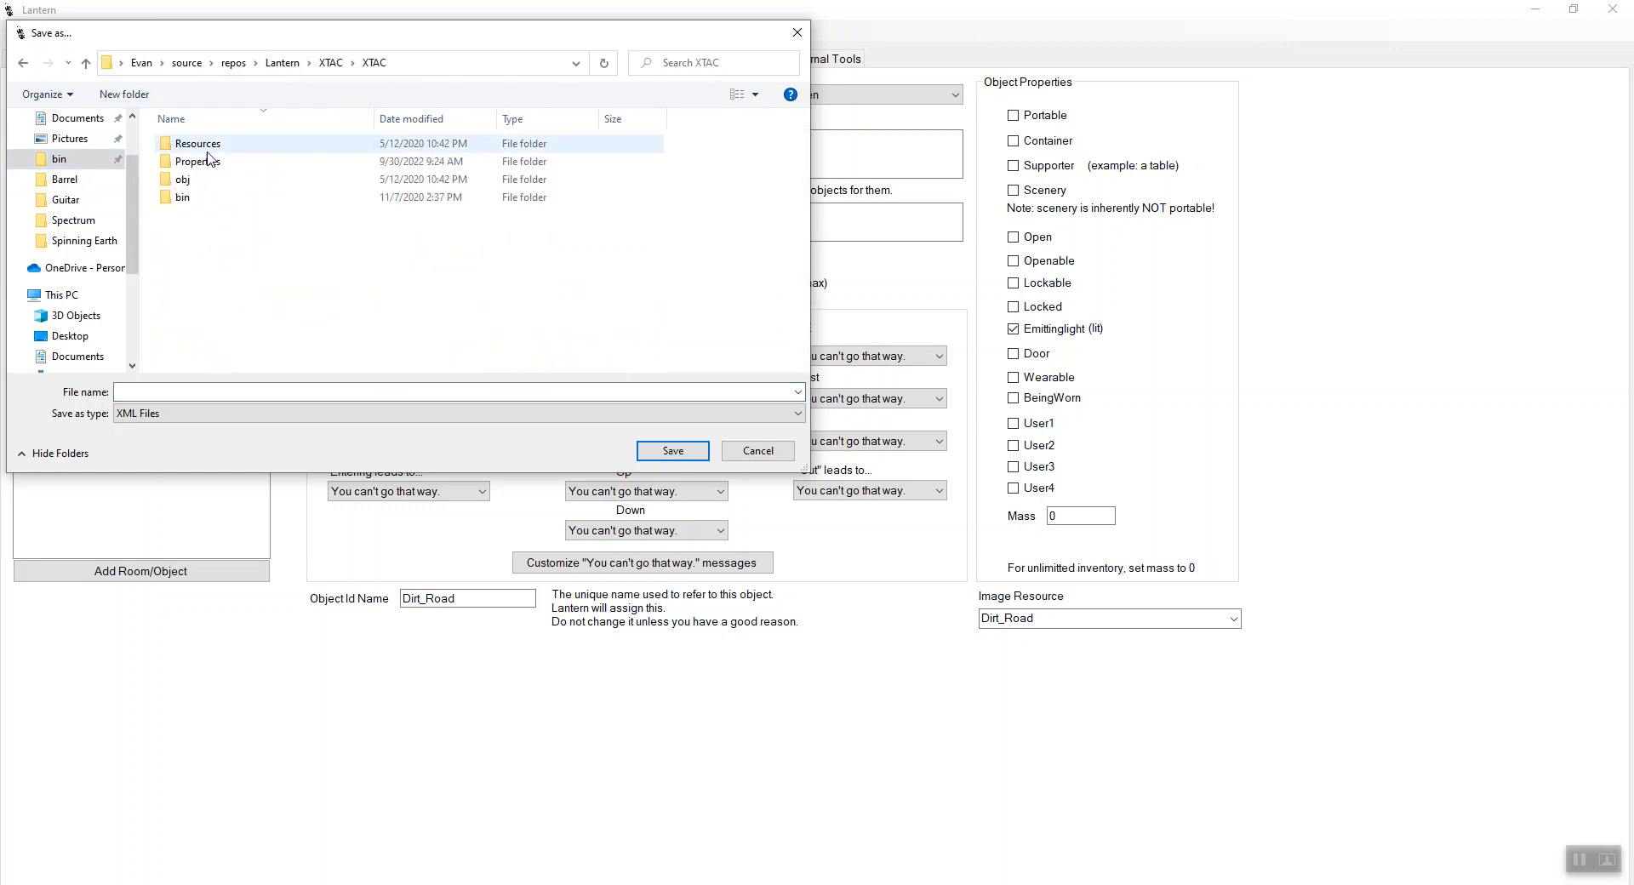
{"action": "double_click", "coordinate": [204, 198]}
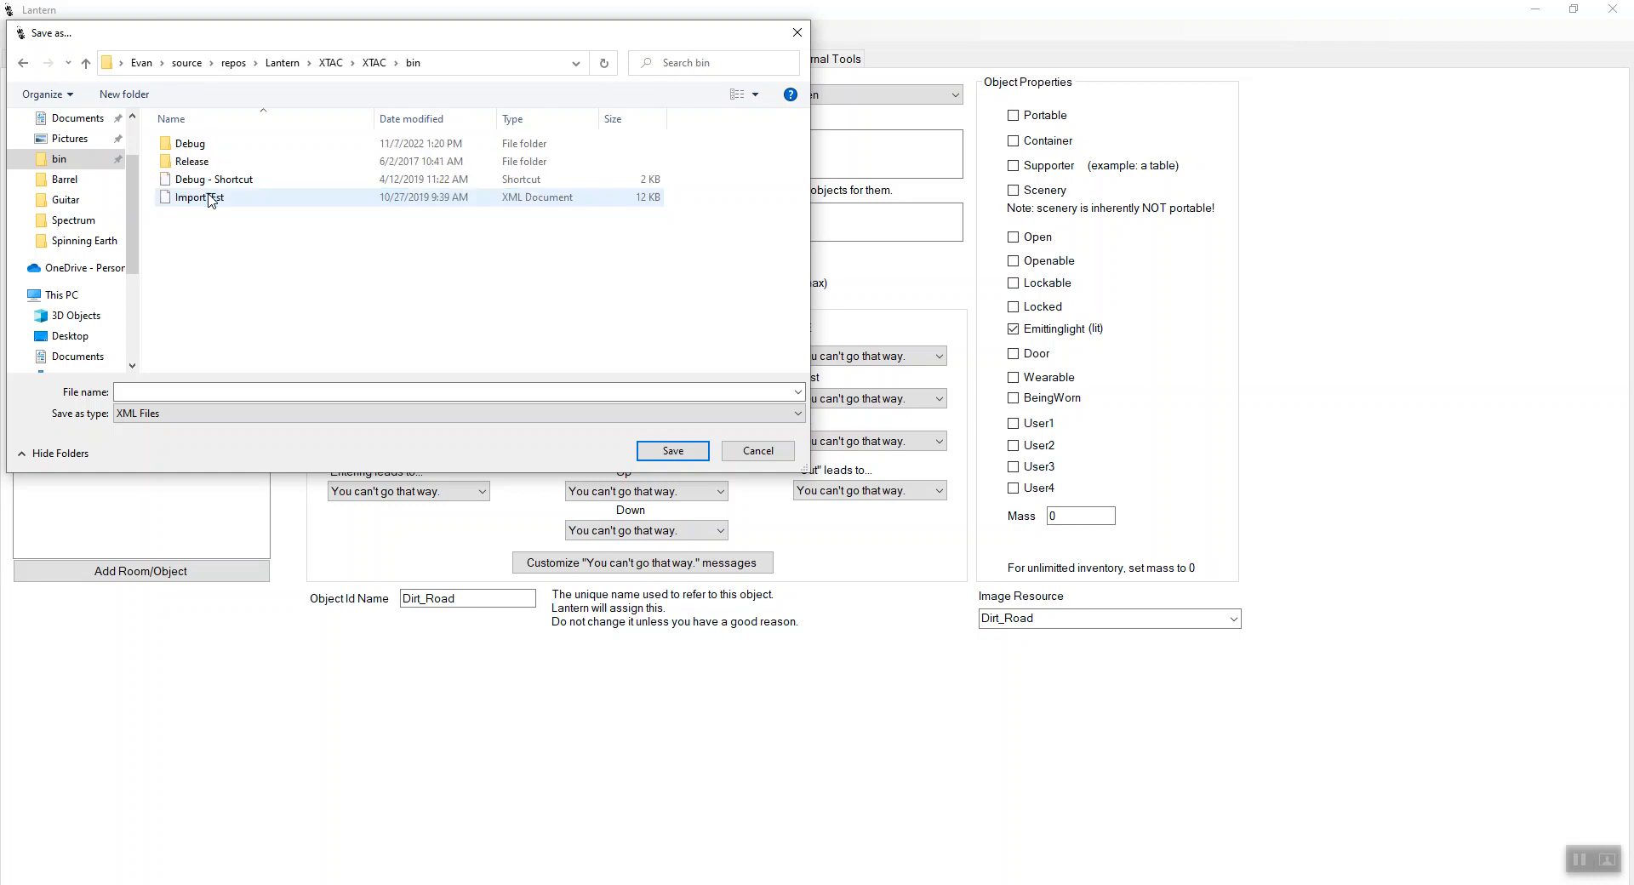
{"action": "double_click", "coordinate": [189, 143]}
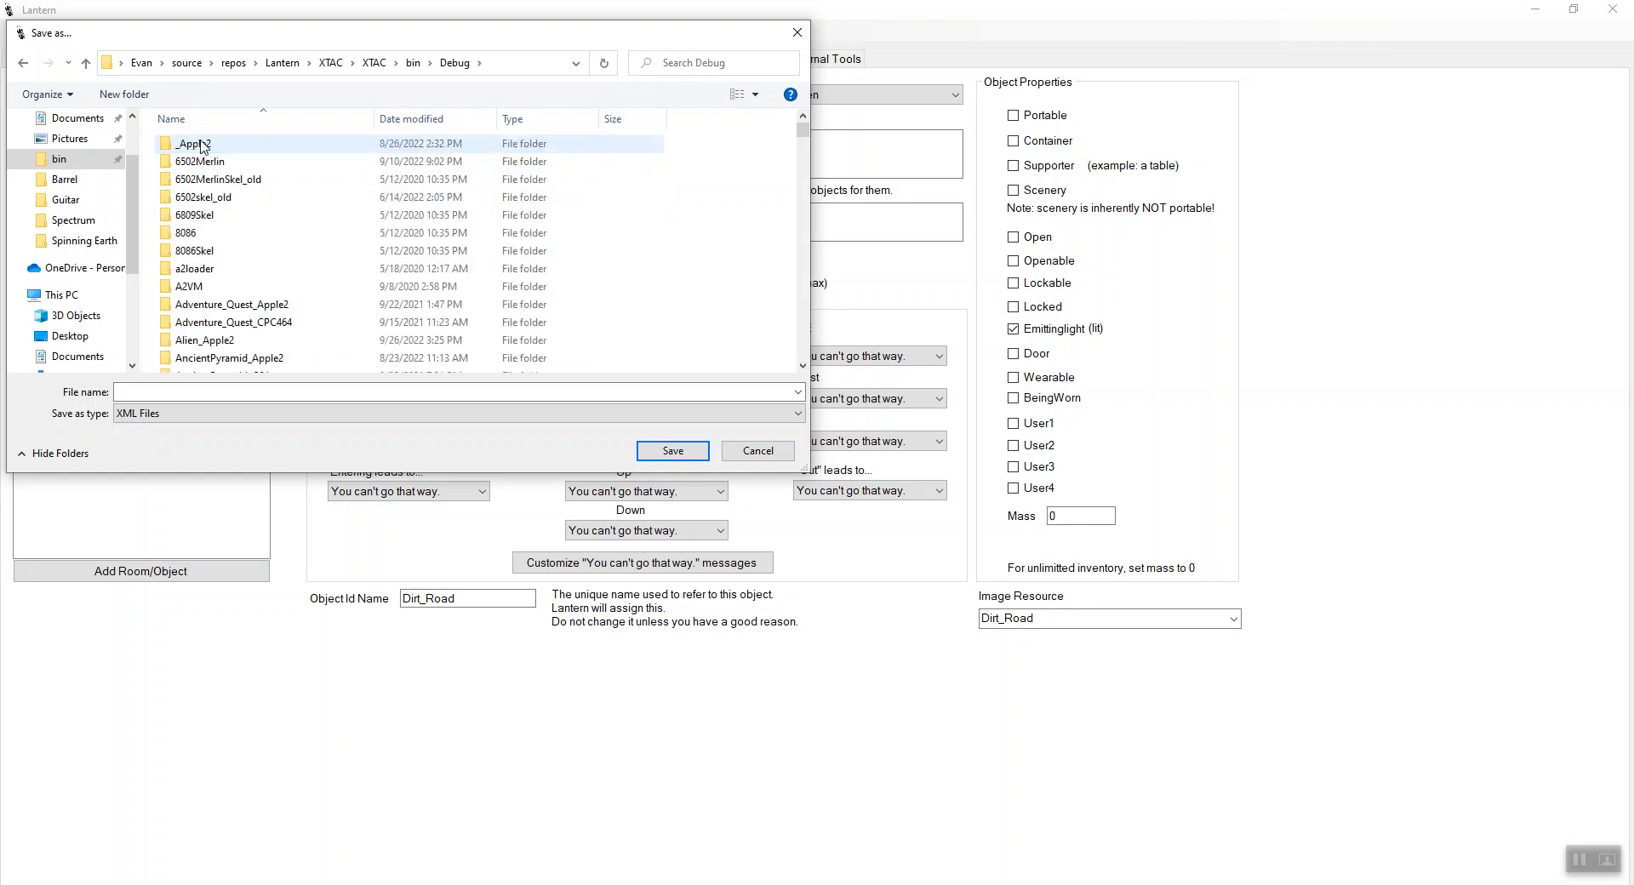
Save the project in the Debug folder as an XML file named GrfxDemo.
{"action": "scroll", "coordinate": [321, 230], "scroll_direction": "down", "scroll_amount": 5}
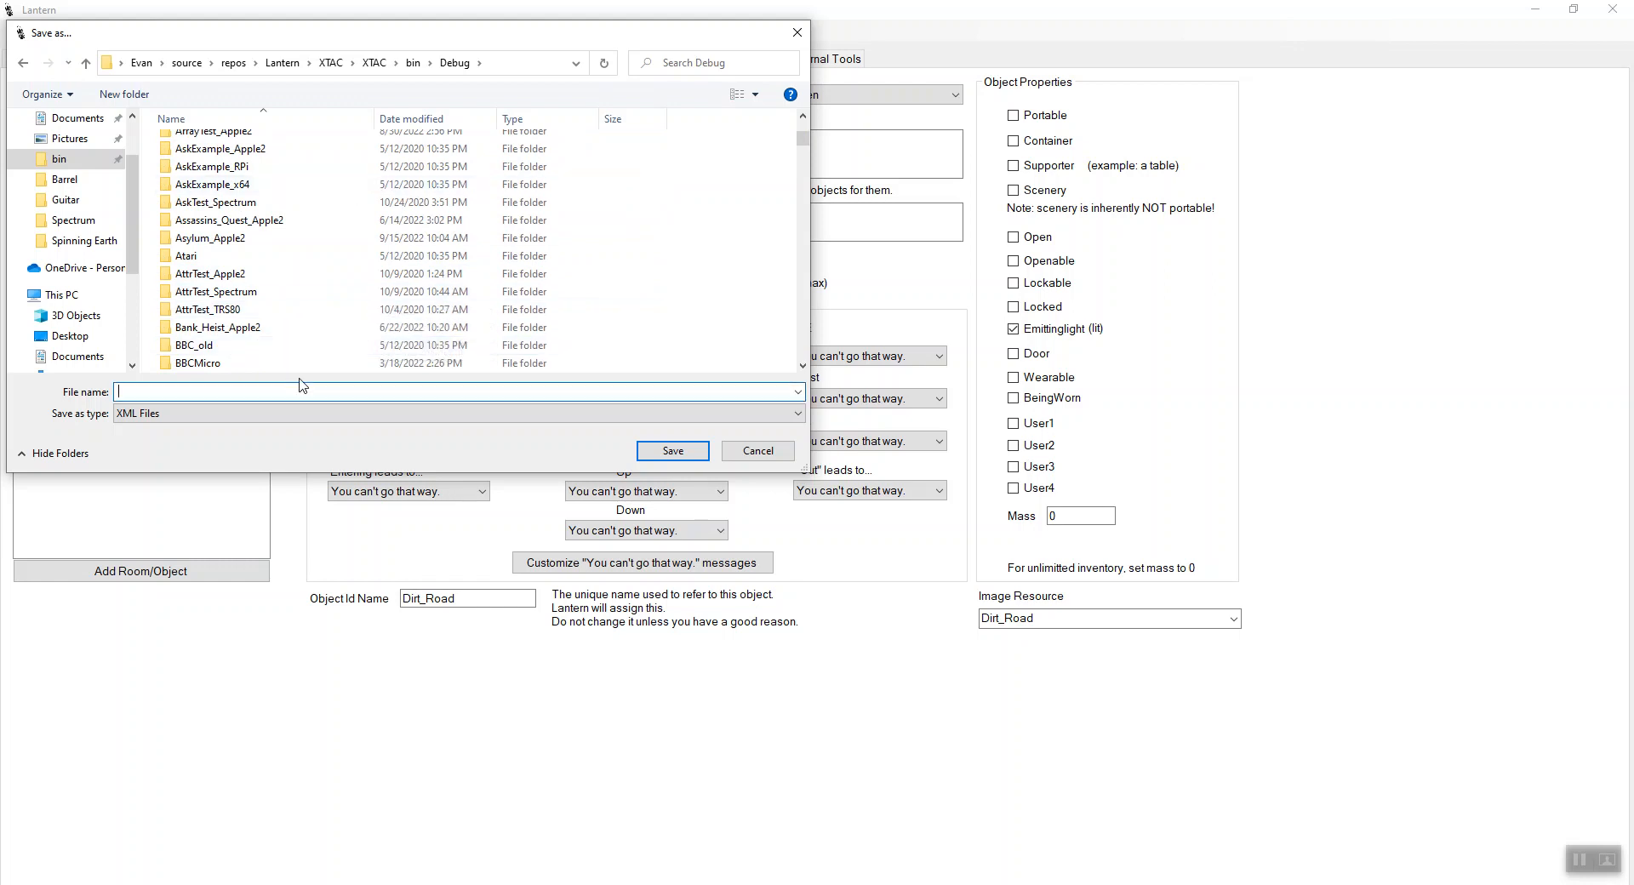
{"action": "type", "text": "Gr"}
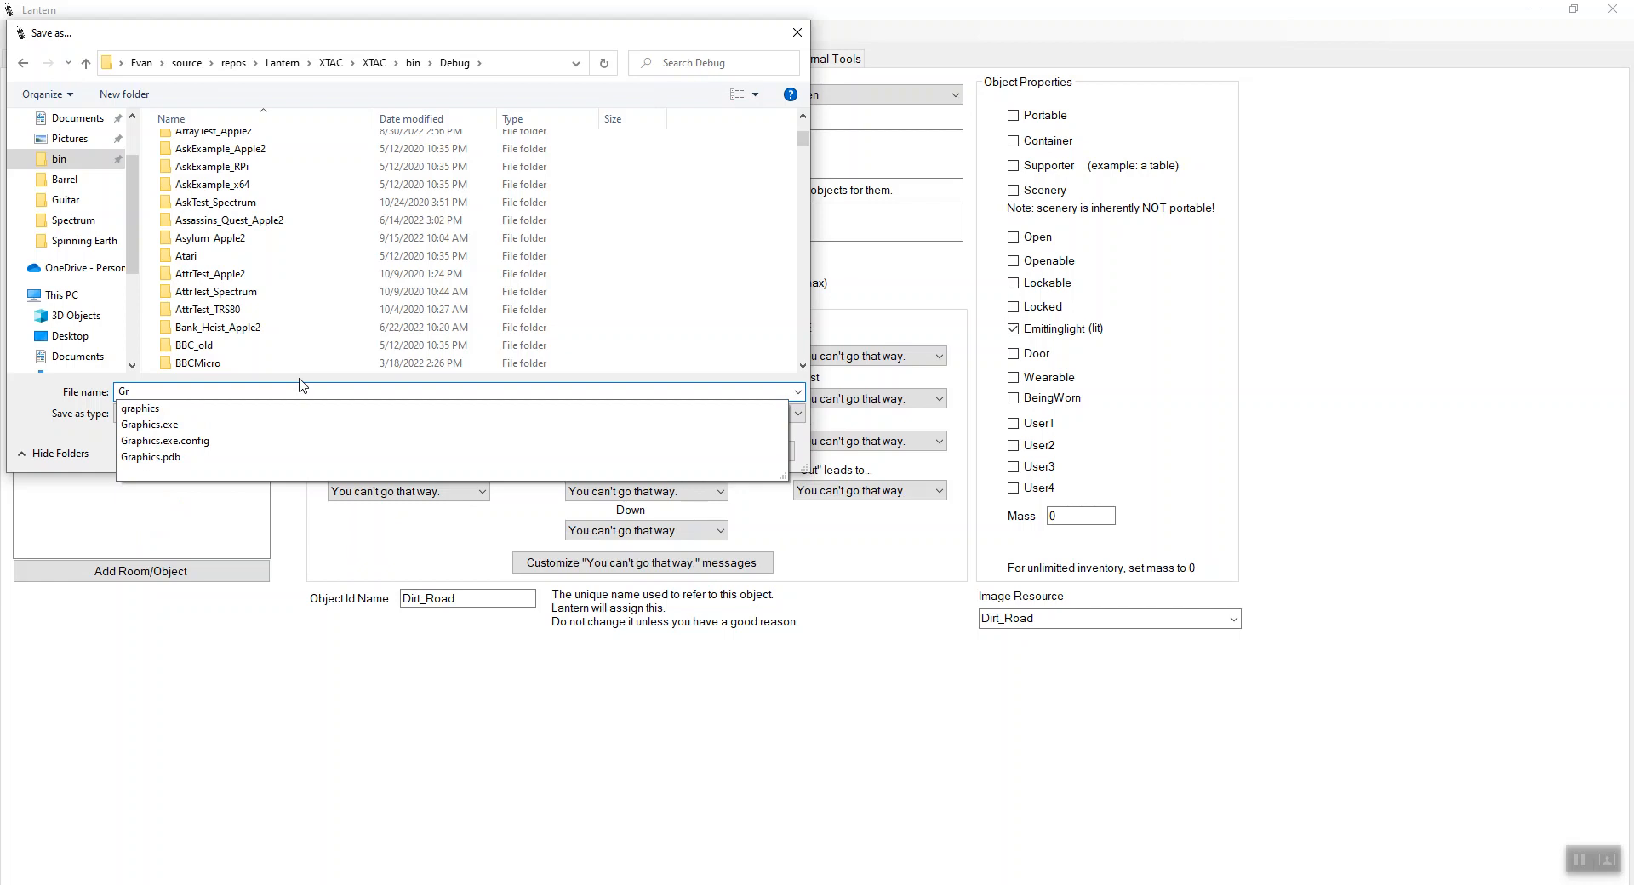
{"action": "type", "text": "fxDemo"}
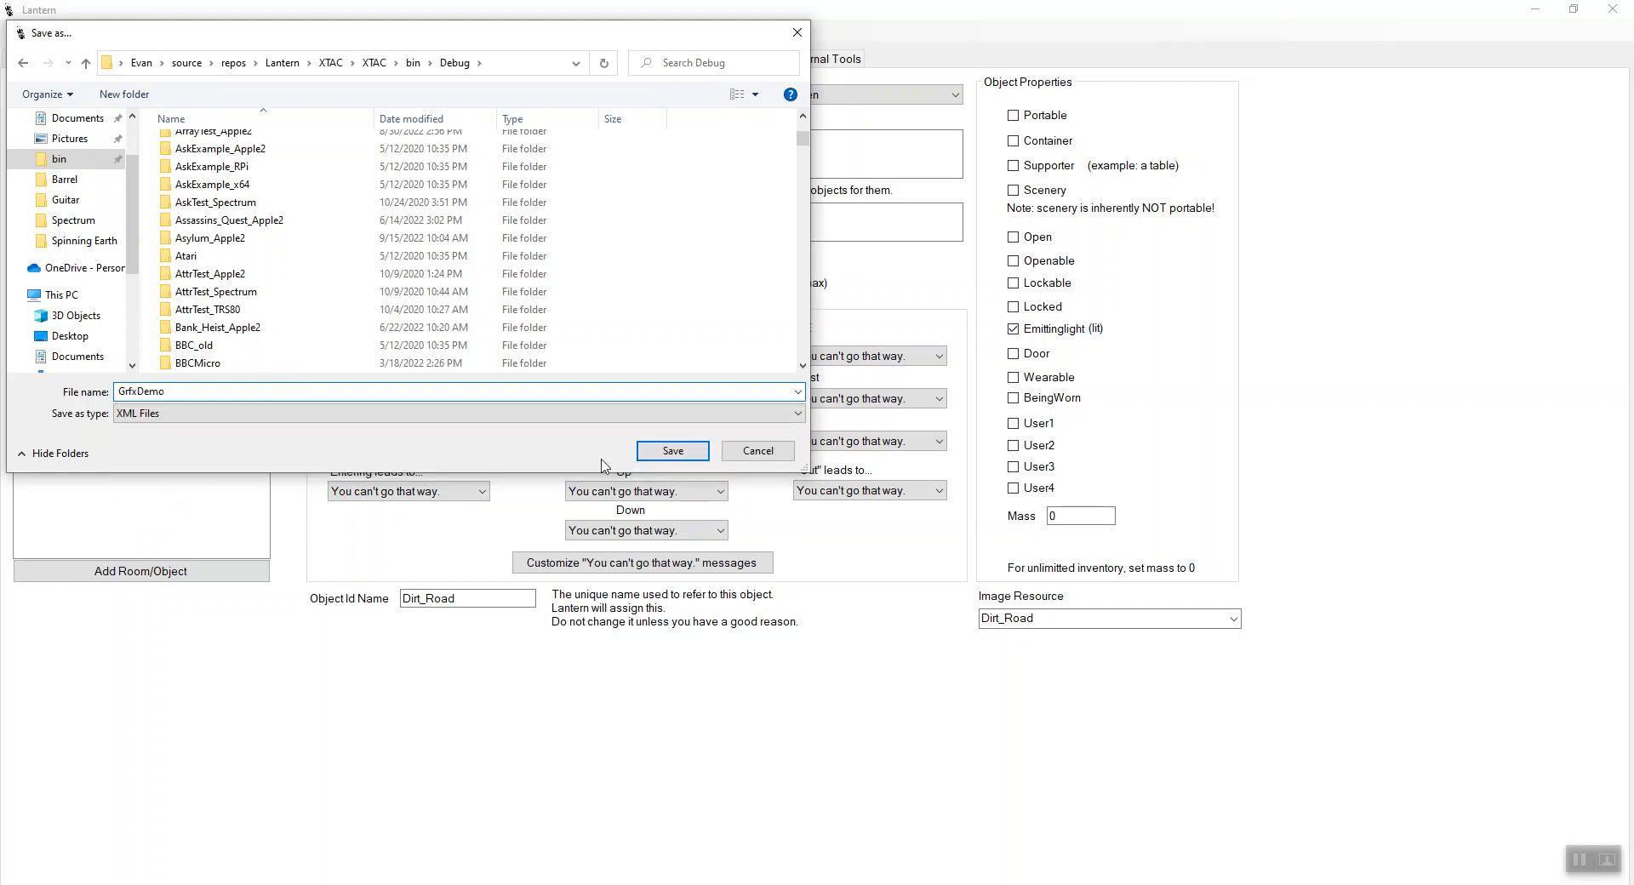
{"action": "left_click", "coordinate": [667, 453]}
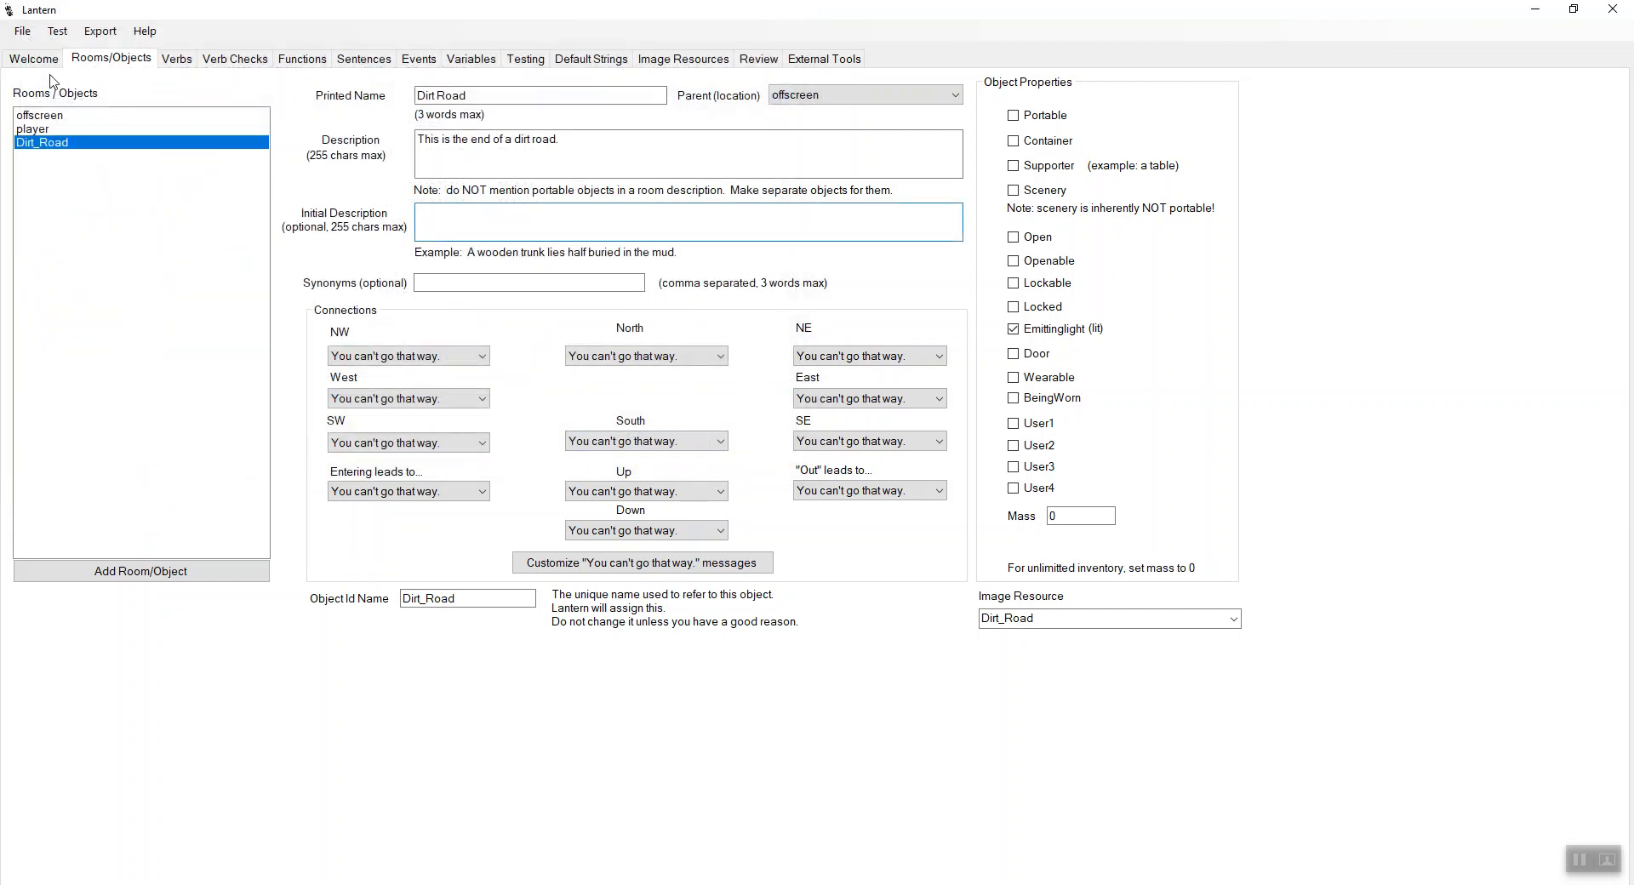
Export the game for the ZX Spectrum 48K.
{"action": "left_click", "coordinate": [95, 37]}
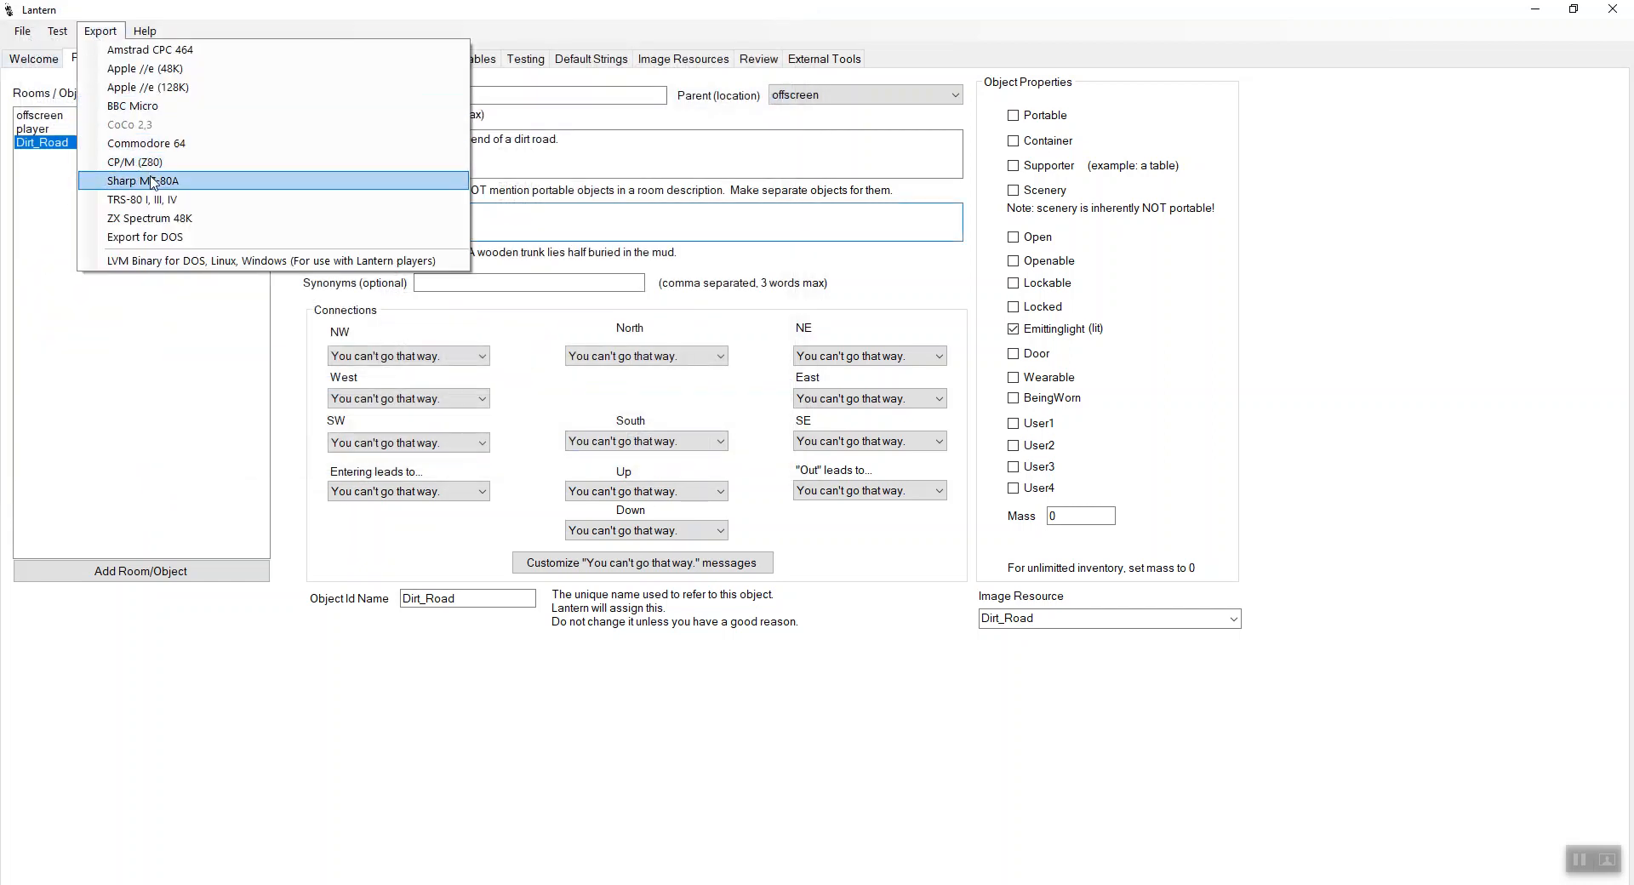
{"action": "left_click", "coordinate": [172, 223]}
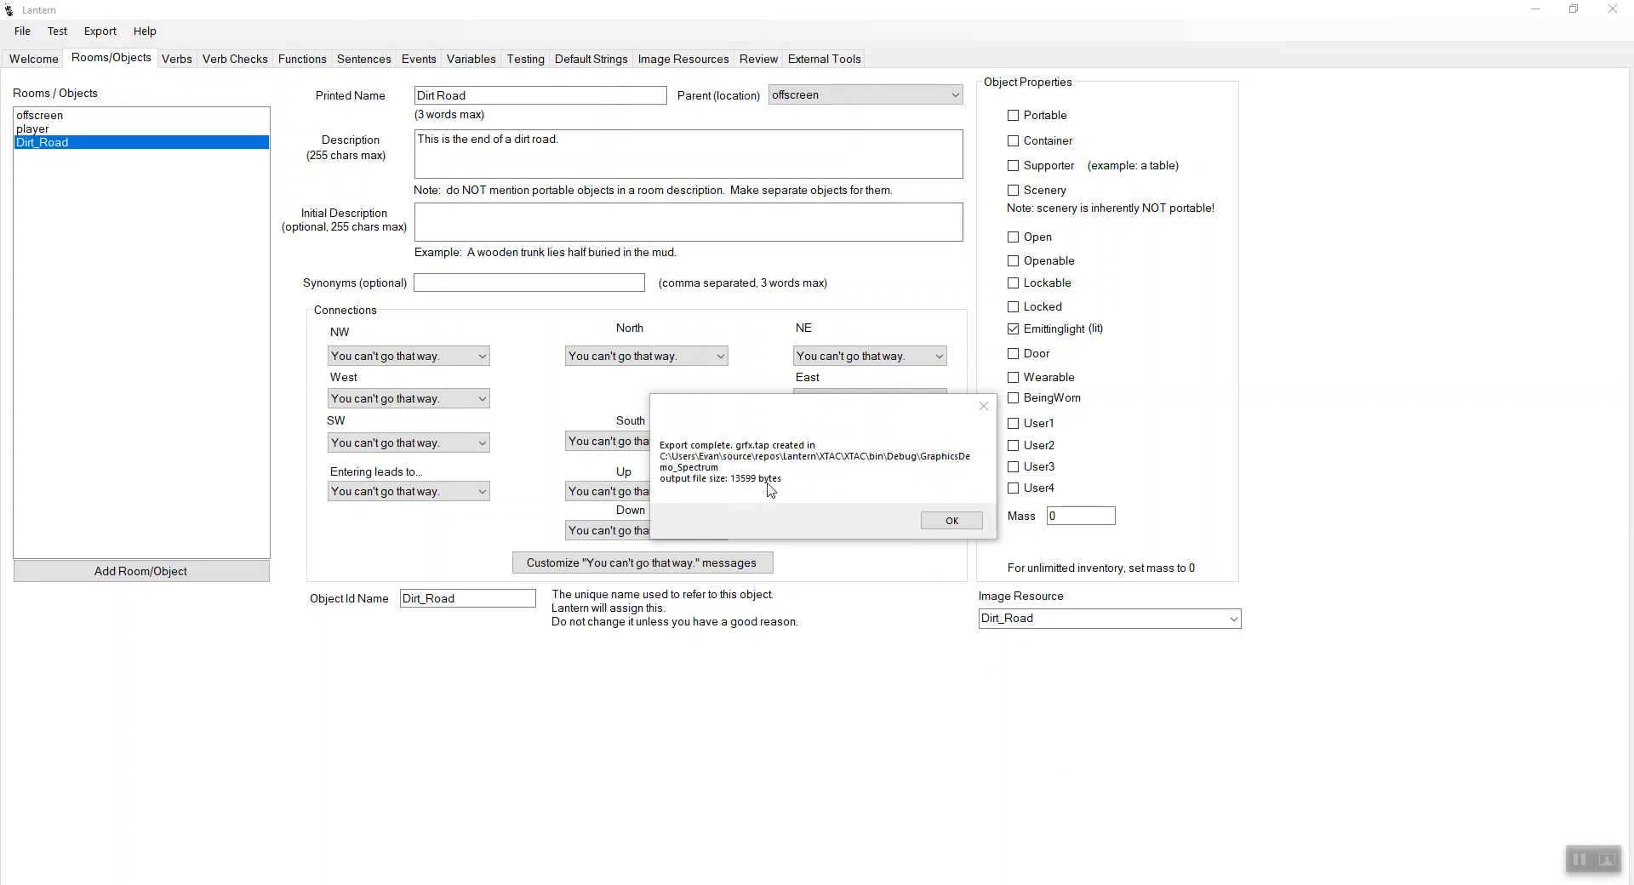
{"action": "left_click", "coordinate": [949, 525]}
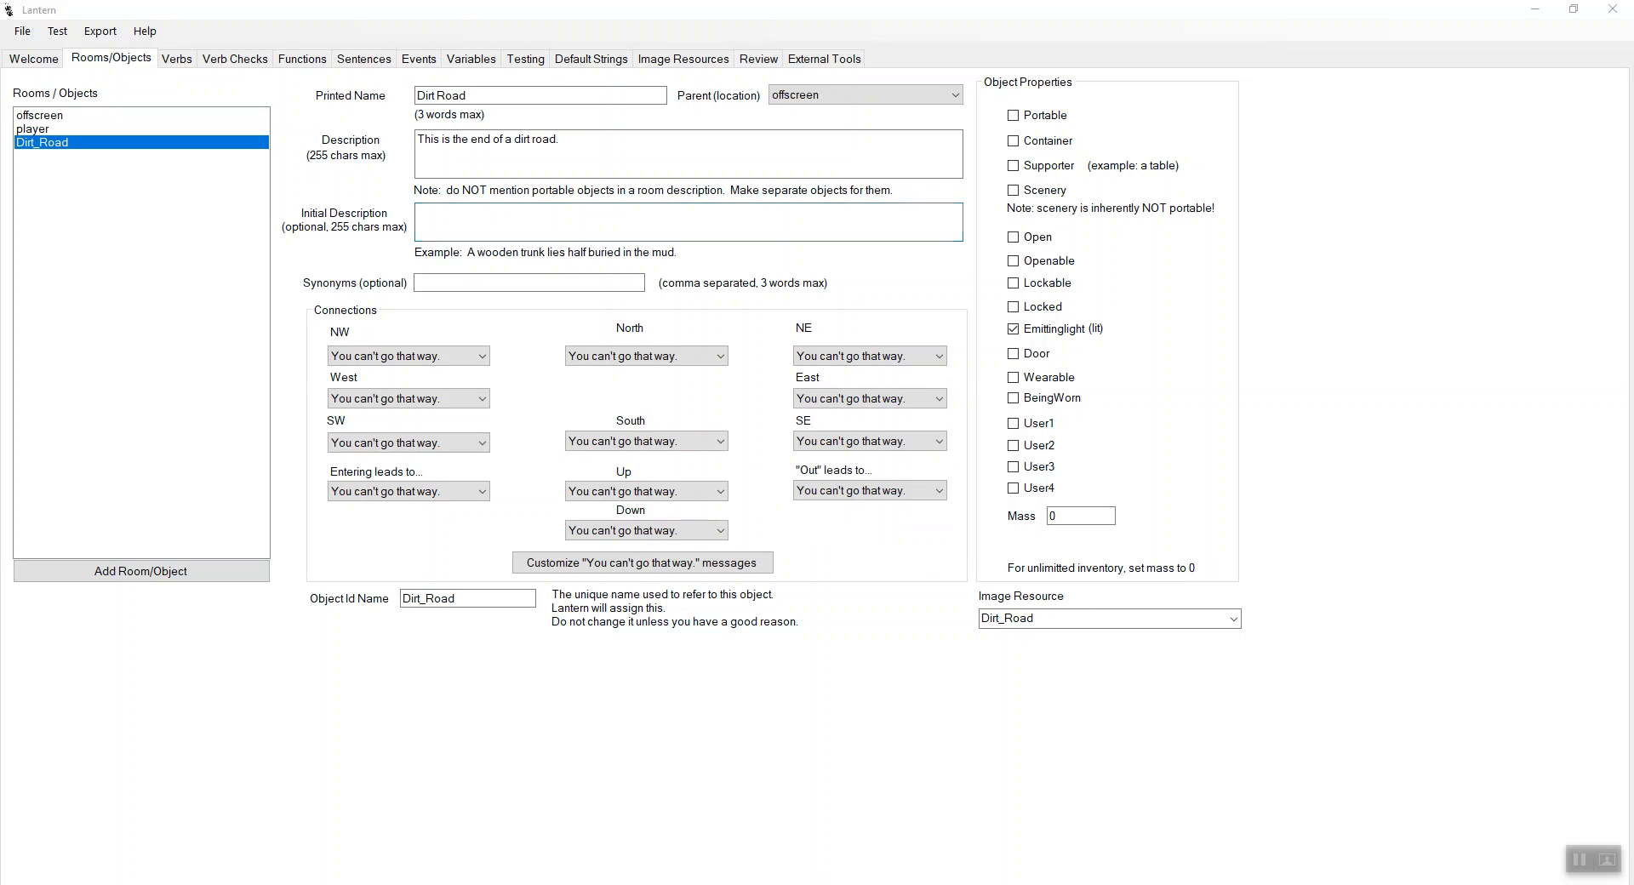
Switch to the Spectaculator emulator and start opening a file, browsing to the Lantern folder under source\repos.
{"action": "left_click_drag", "start_coordinate": [1274, 311], "coordinate": [1006, 148]}
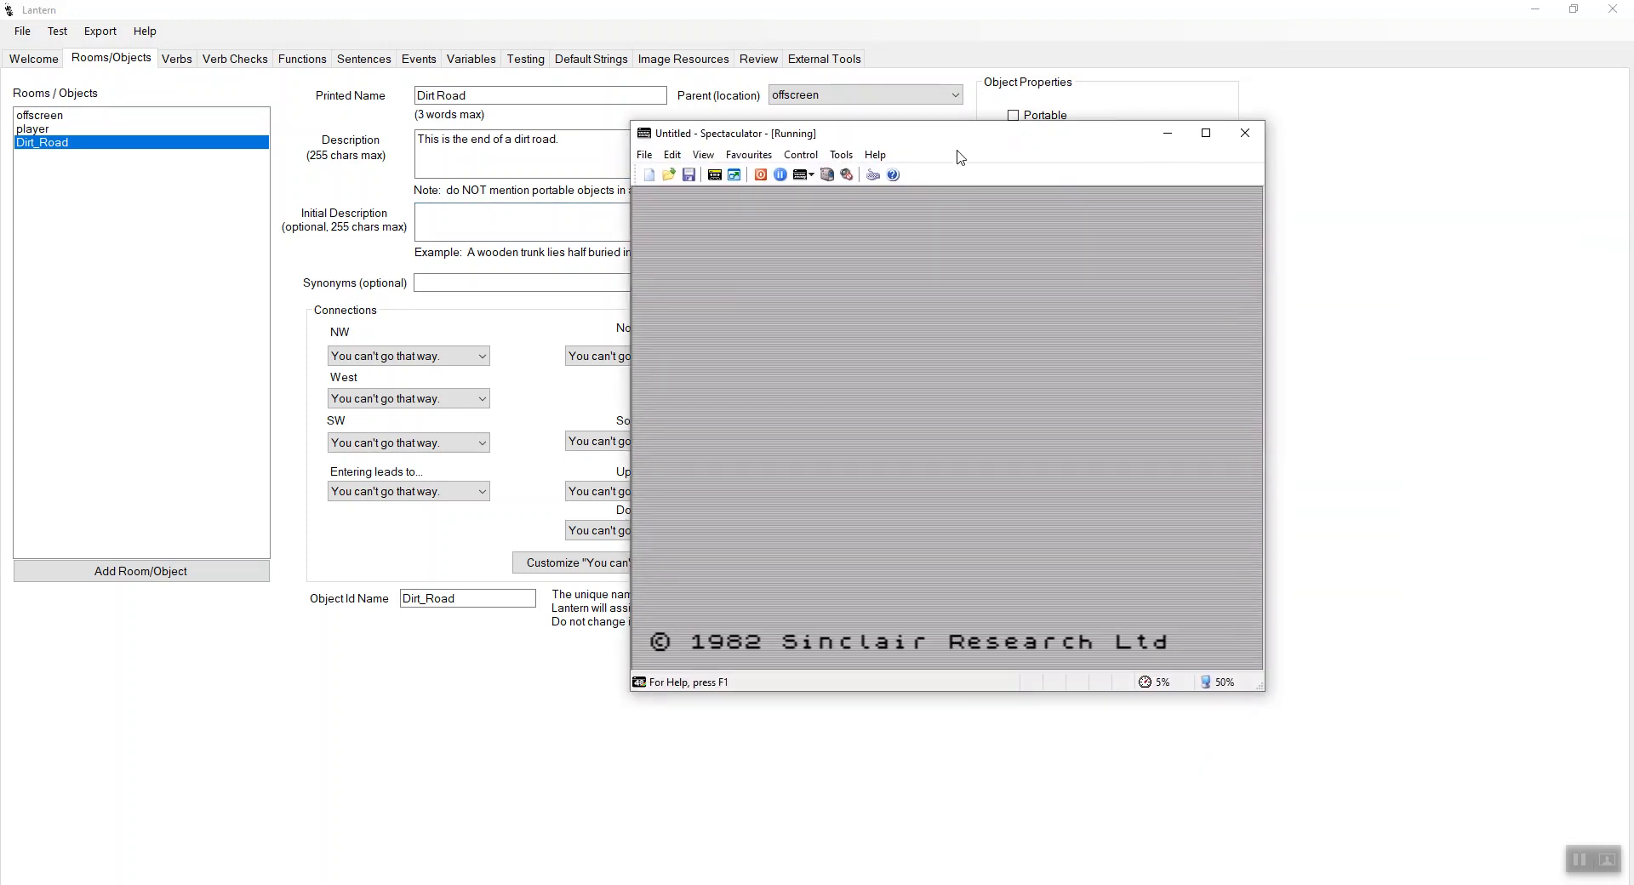
{"action": "left_click", "coordinate": [652, 156]}
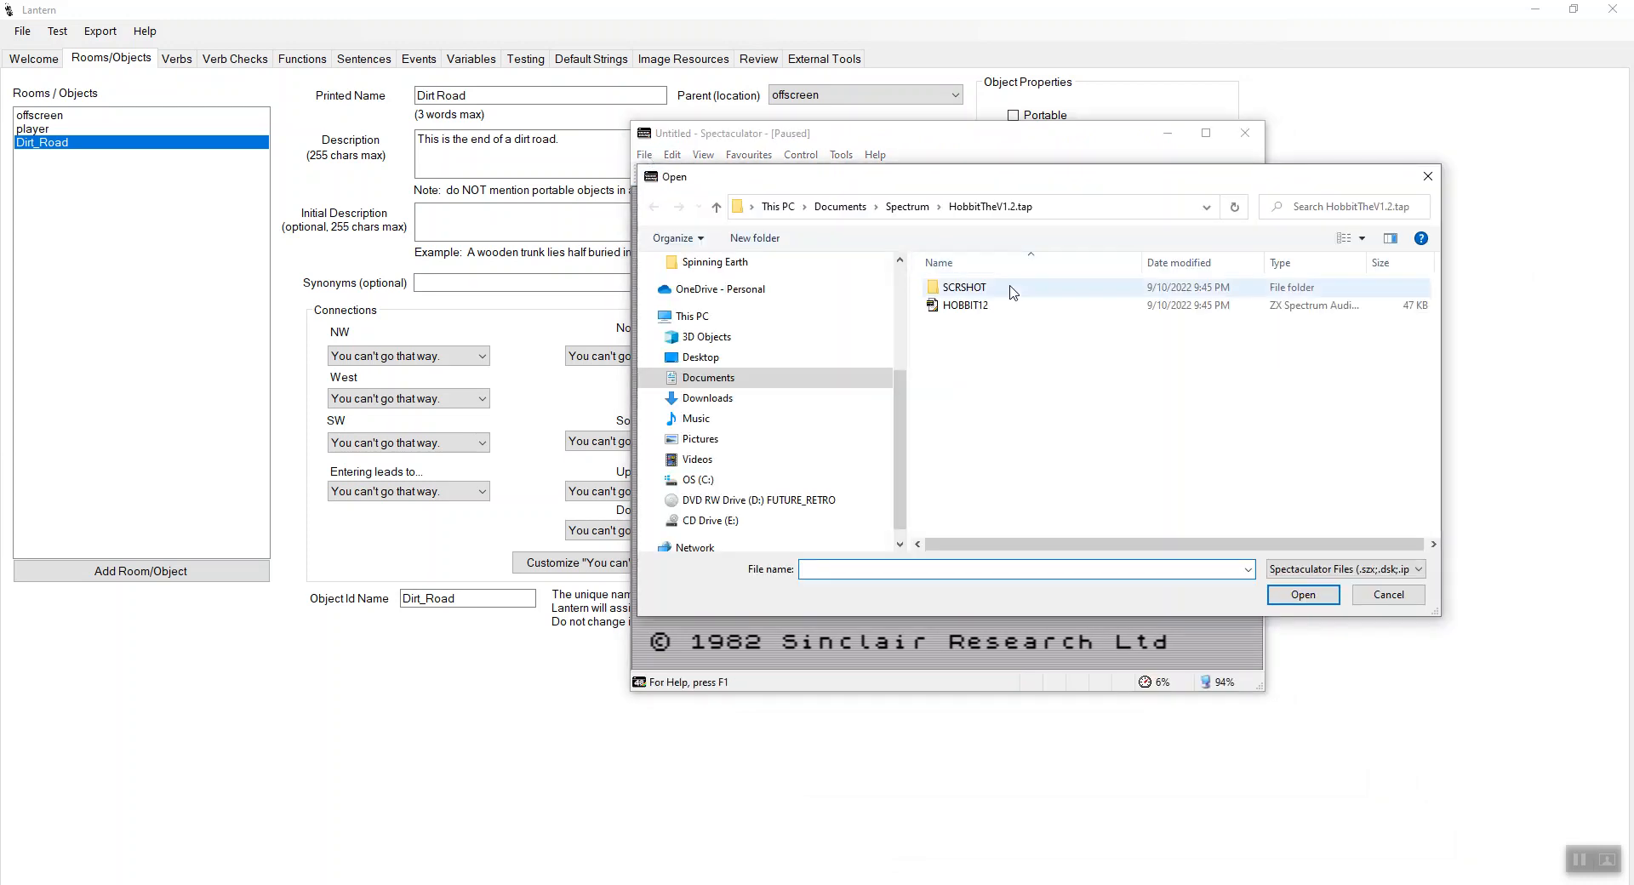
{"action": "left_click", "coordinate": [908, 208]}
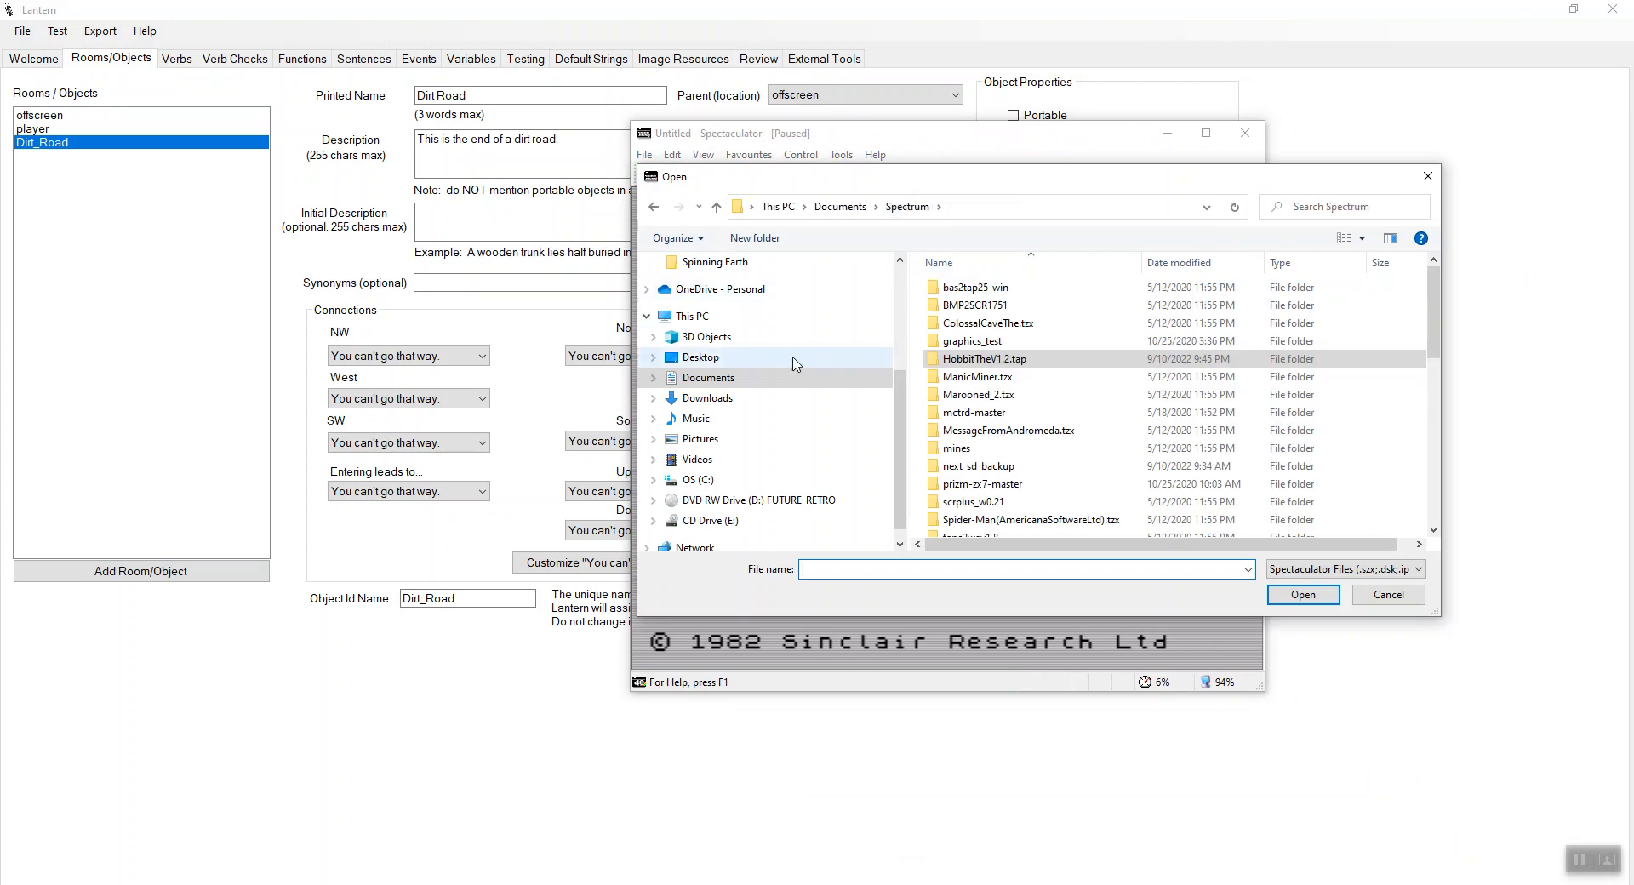
{"action": "scroll", "coordinate": [770, 357], "scroll_direction": "up", "scroll_amount": 3}
{"action": "left_click", "coordinate": [766, 388]}
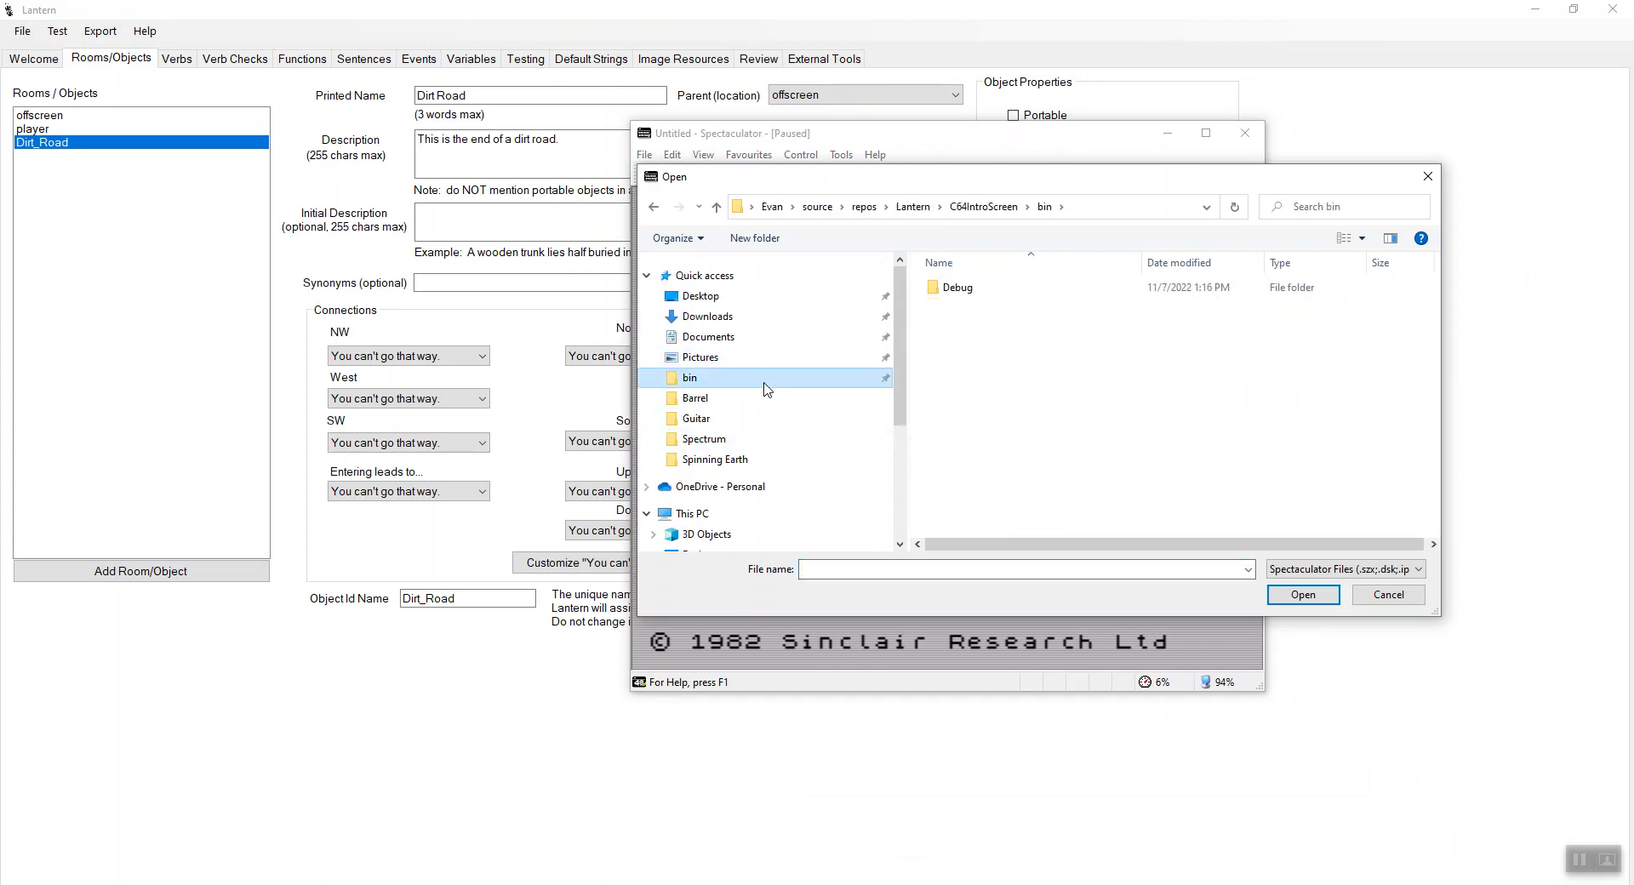
{"action": "left_click", "coordinate": [932, 213]}
{"action": "scroll", "coordinate": [975, 294], "scroll_direction": "down", "scroll_amount": 5}
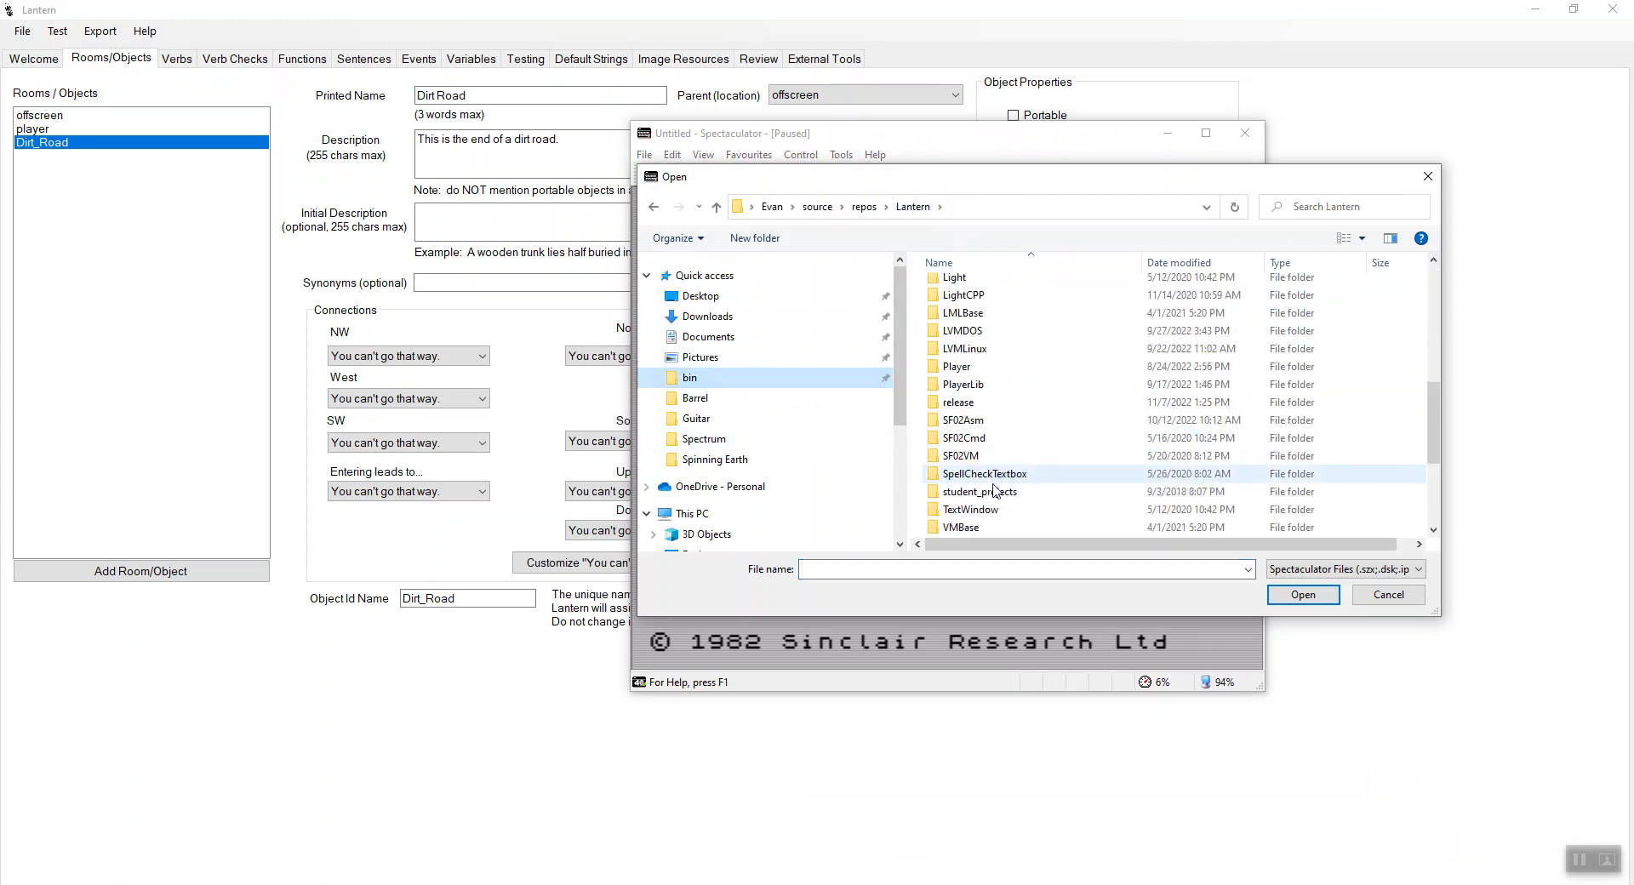
Browse from the Lantern folder down to XTAC\XTAC\bin\Debug for the file to open.
{"action": "double_click", "coordinate": [972, 434]}
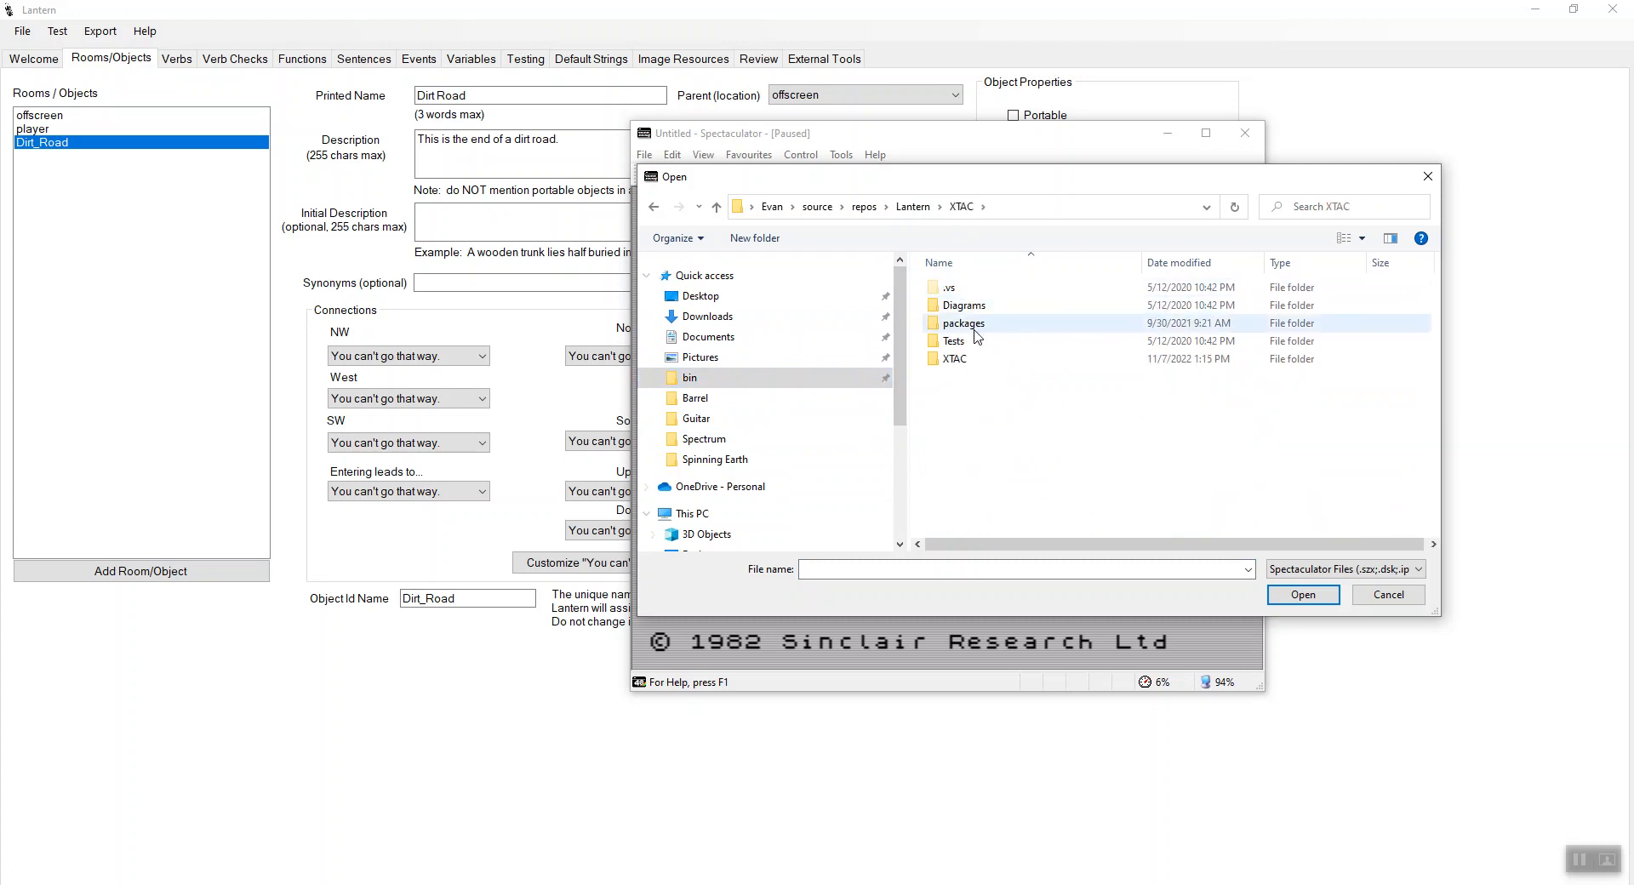
{"action": "double_click", "coordinate": [957, 358]}
{"action": "double_click", "coordinate": [977, 323]}
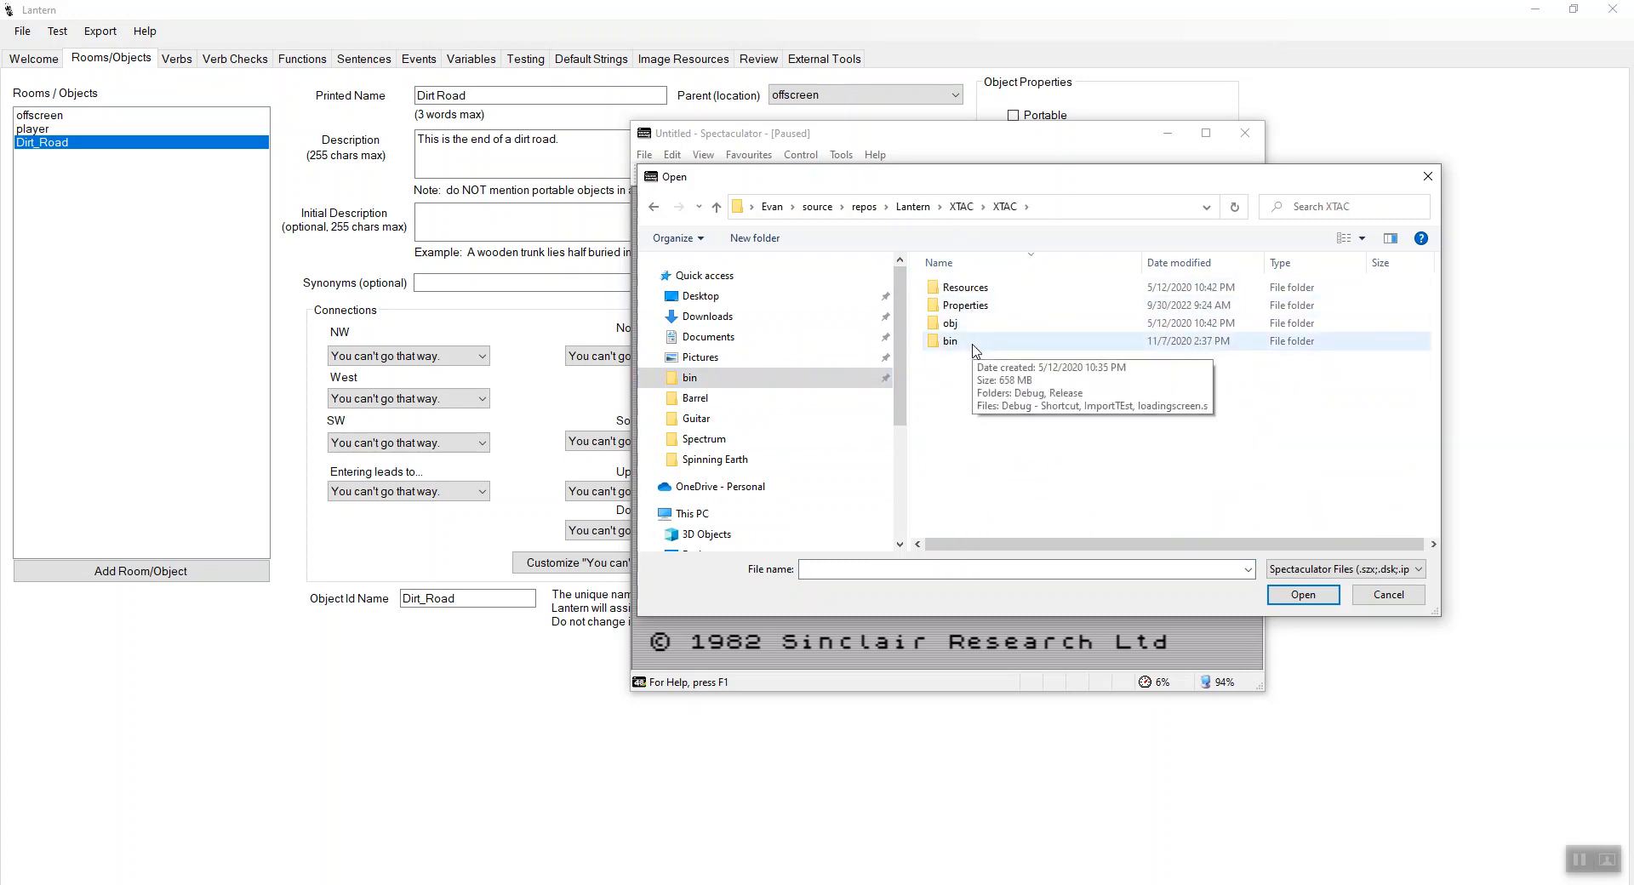
{"action": "double_click", "coordinate": [950, 342]}
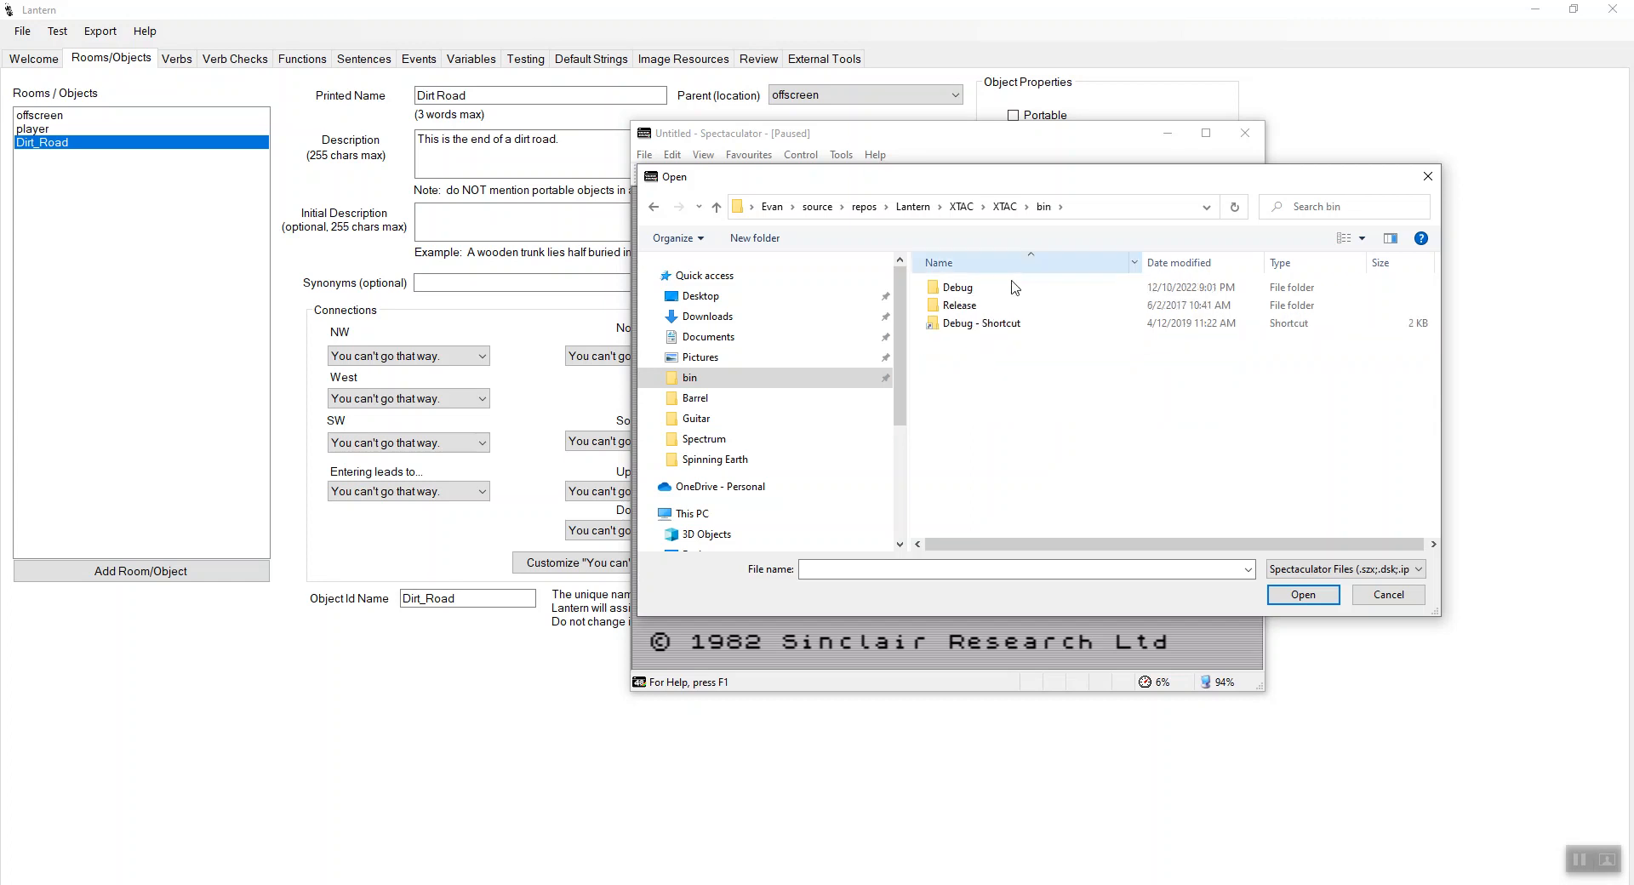
{"action": "left_click", "coordinate": [990, 295]}
{"action": "double_click", "coordinate": [990, 295]}
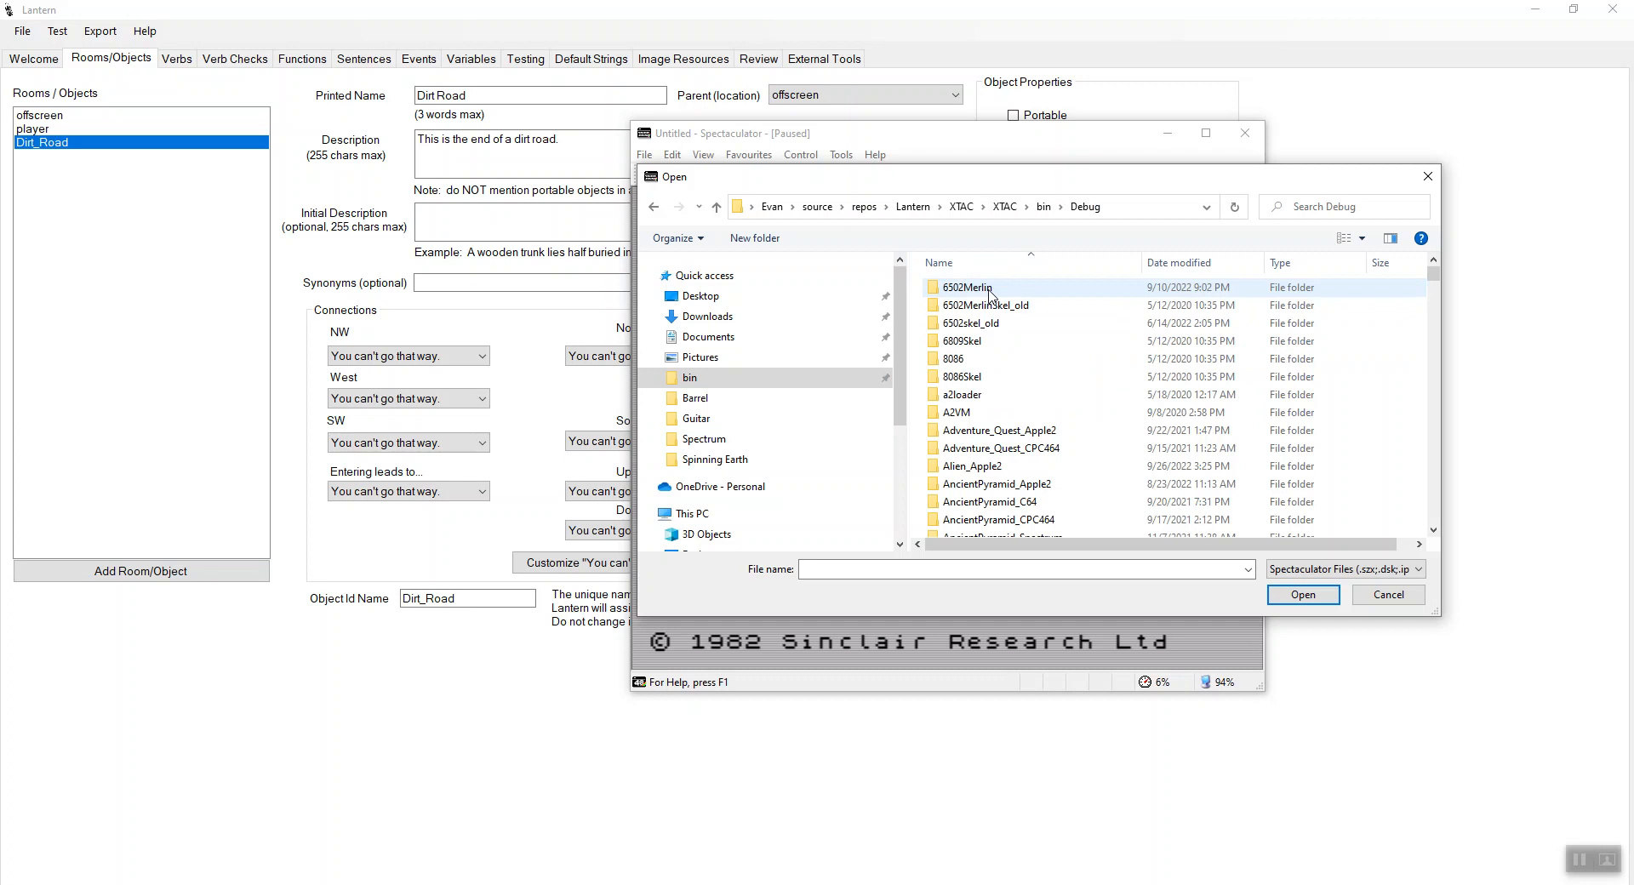
Load the grfx tape file from the GraphicsDemo_Spectrum folder into the emulator.
{"action": "left_click_drag", "start_coordinate": [1434, 277], "coordinate": [1447, 334]}
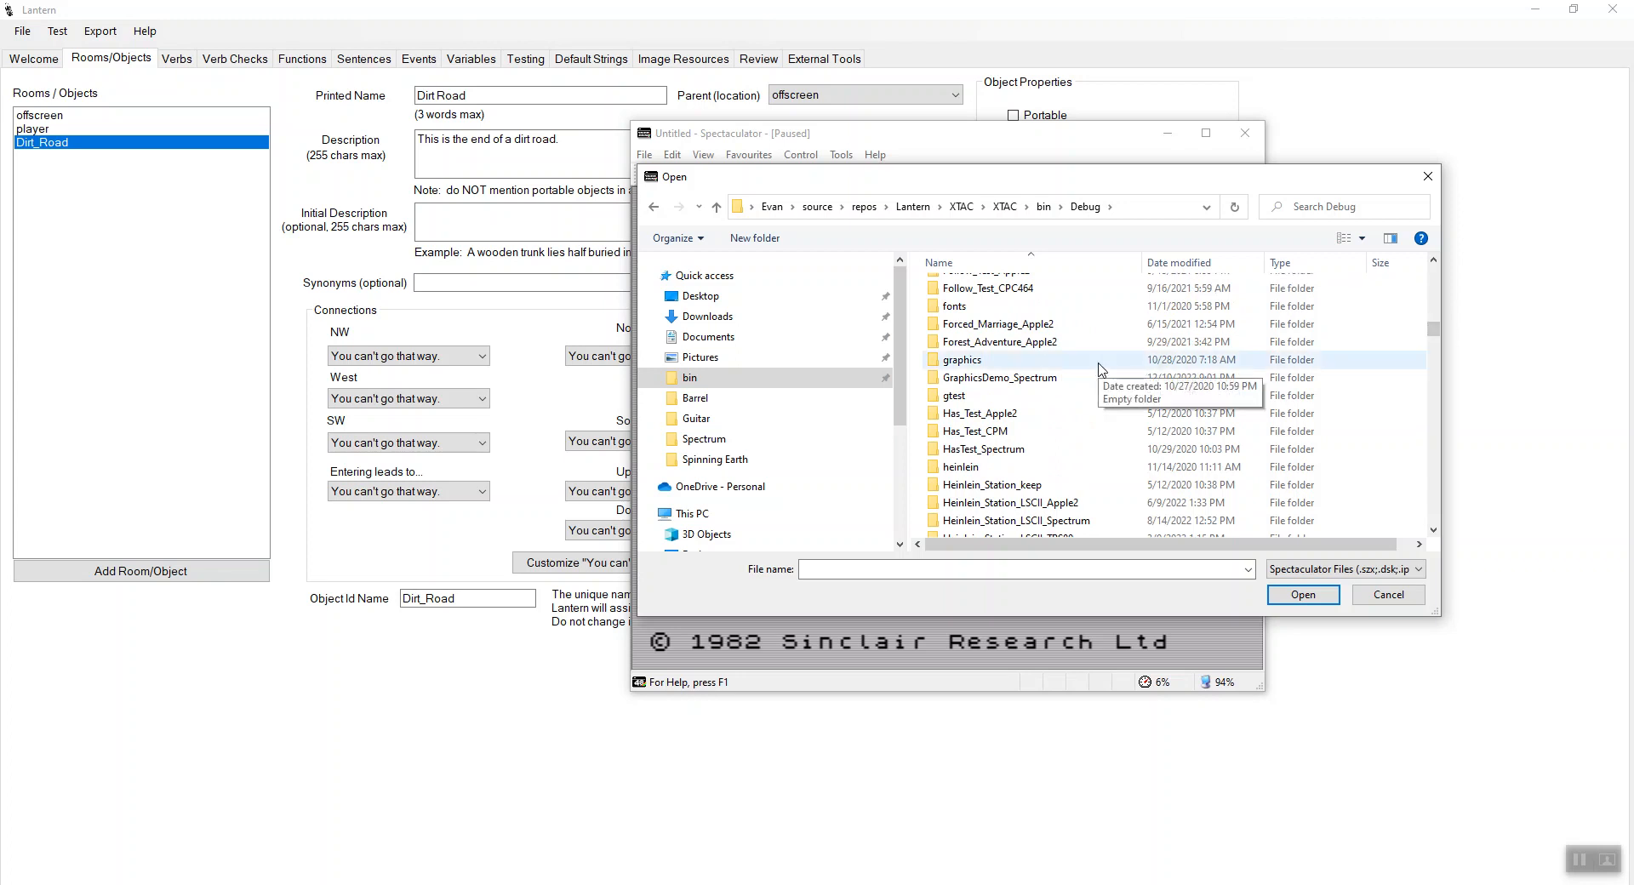
{"action": "double_click", "coordinate": [1037, 380]}
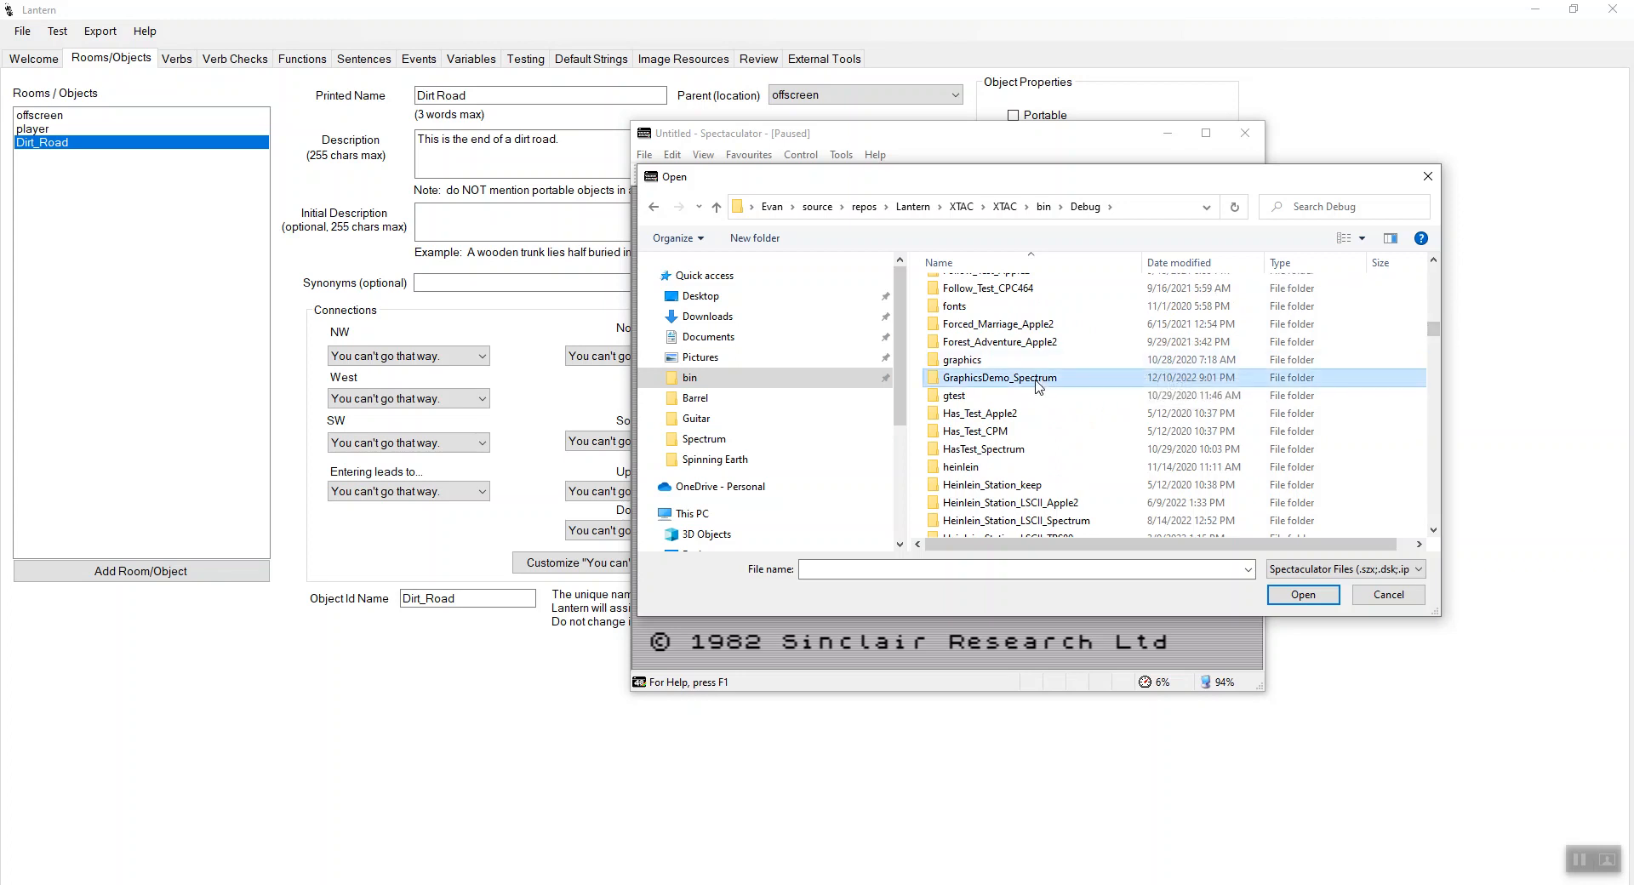
{"action": "left_click", "coordinate": [965, 349]}
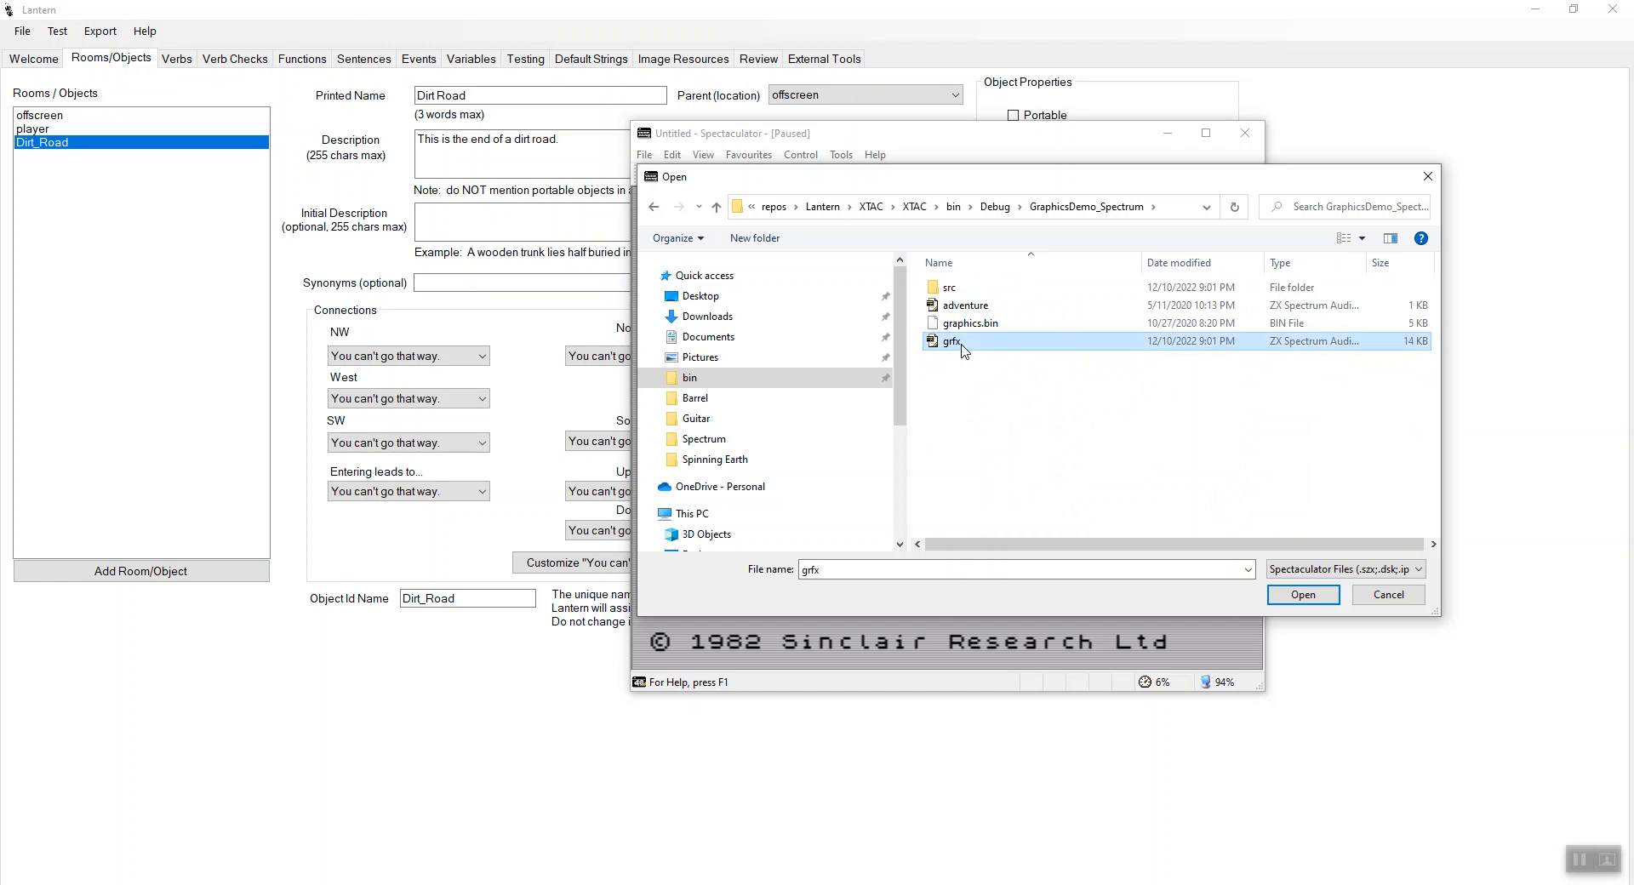
{"action": "double_click", "coordinate": [964, 343]}
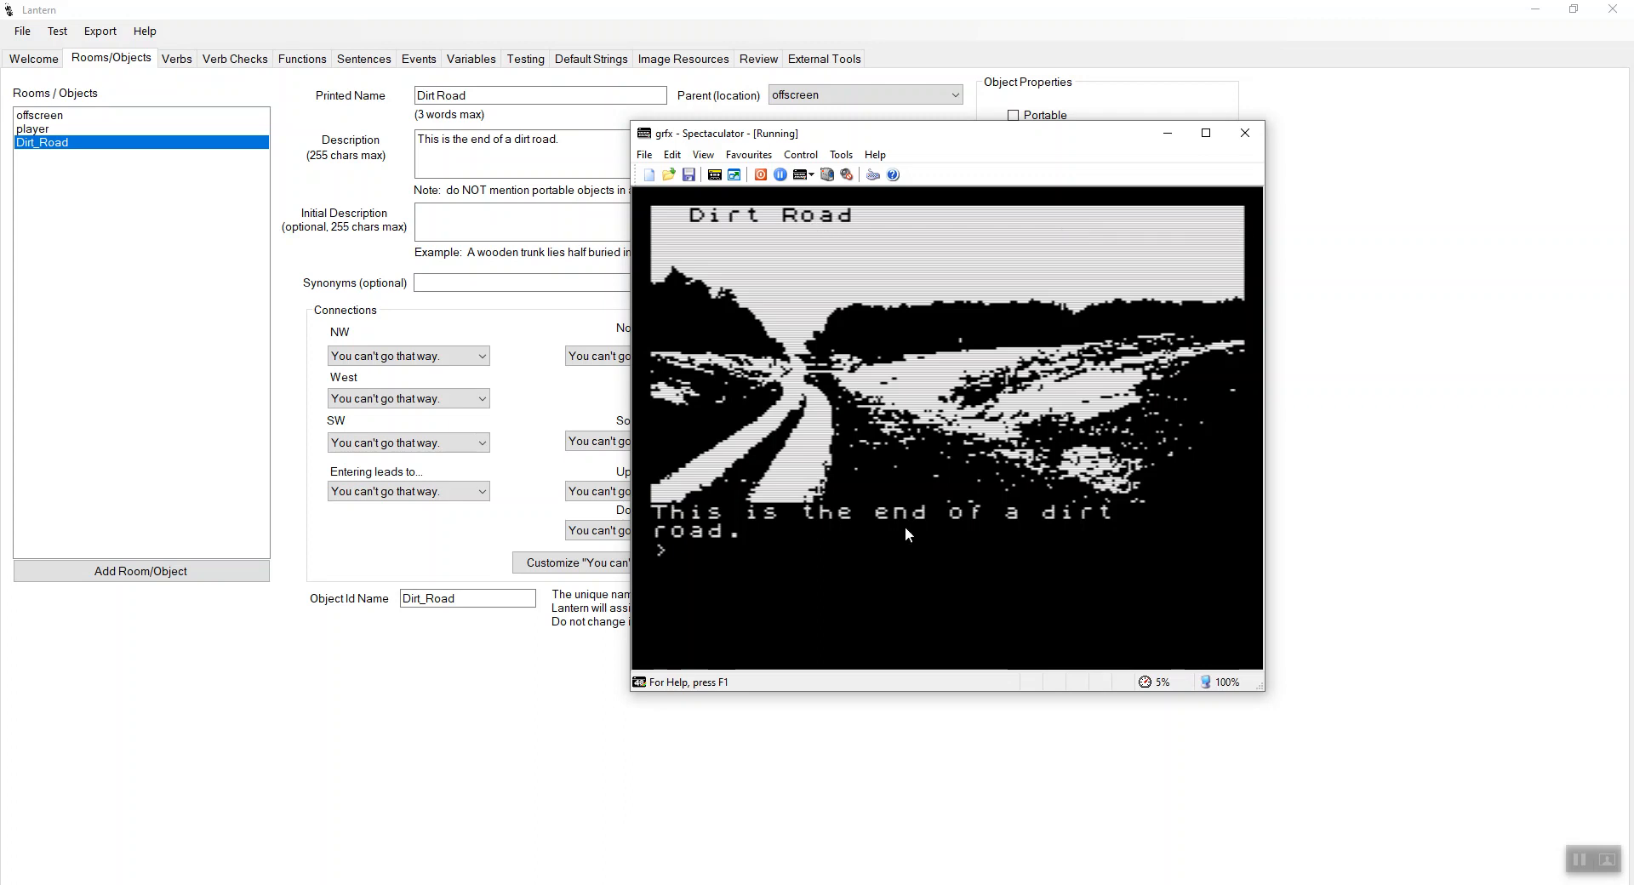
Test the running game with the look command and by trying to move north, east and west.
{"action": "type", "text": "look"}
{"action": "key", "text": "Return"}
{"action": "type", "text": "n"}
{"action": "key", "text": "Return"}
{"action": "type", "text": "n"}
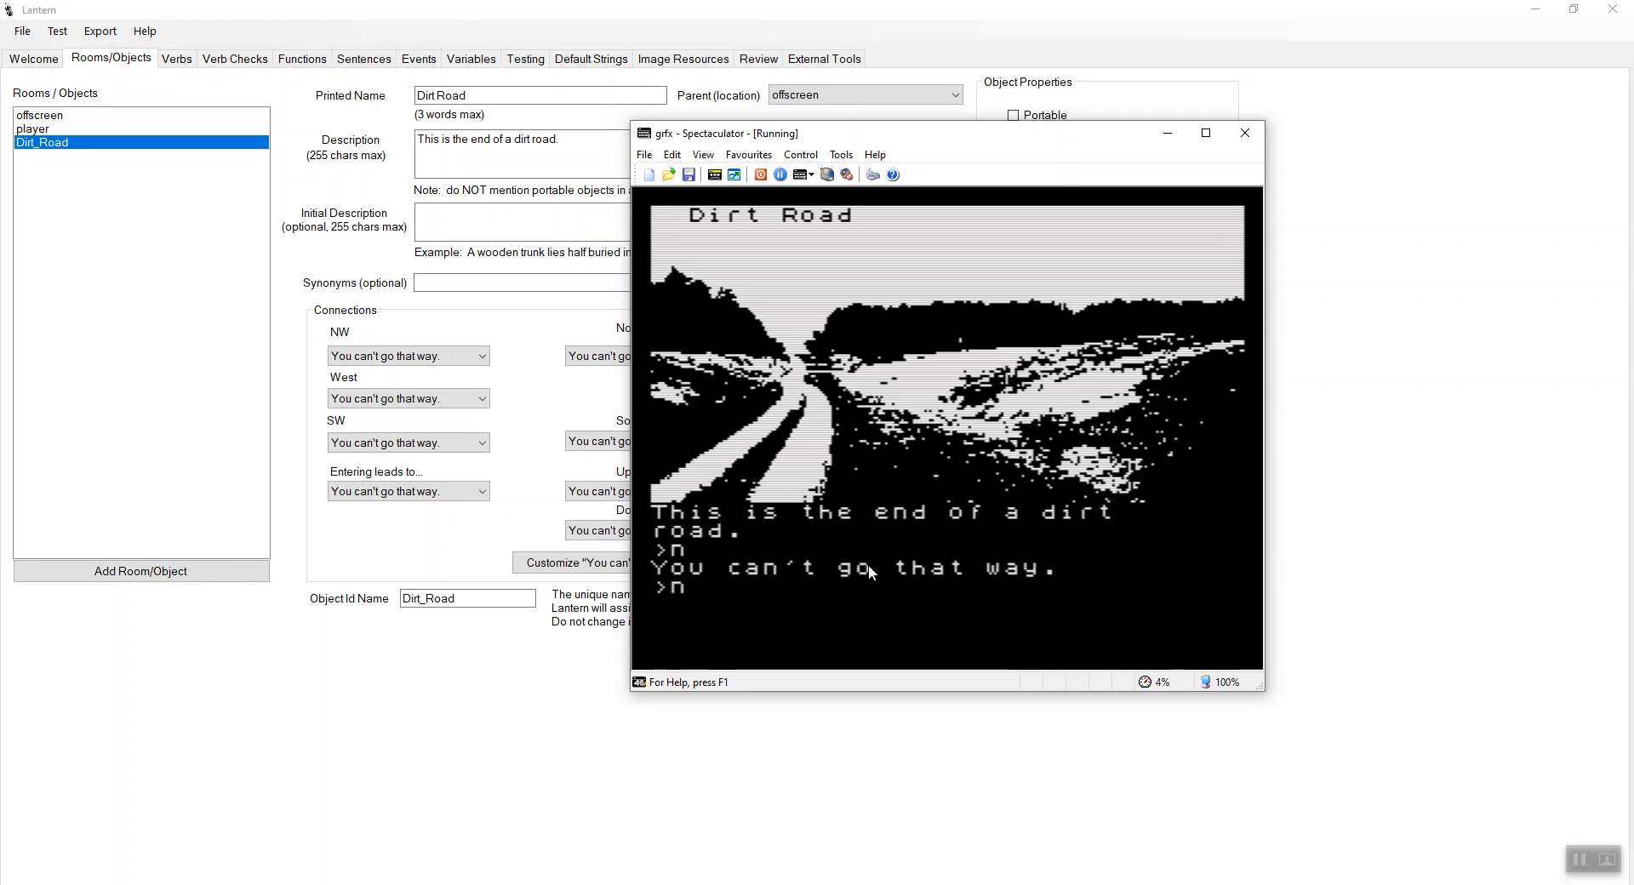
{"action": "key", "text": "Return"}
{"action": "type", "text": "e"}
{"action": "key", "text": "Return"}
{"action": "type", "text": "e"}
{"action": "key", "text": "Return"}
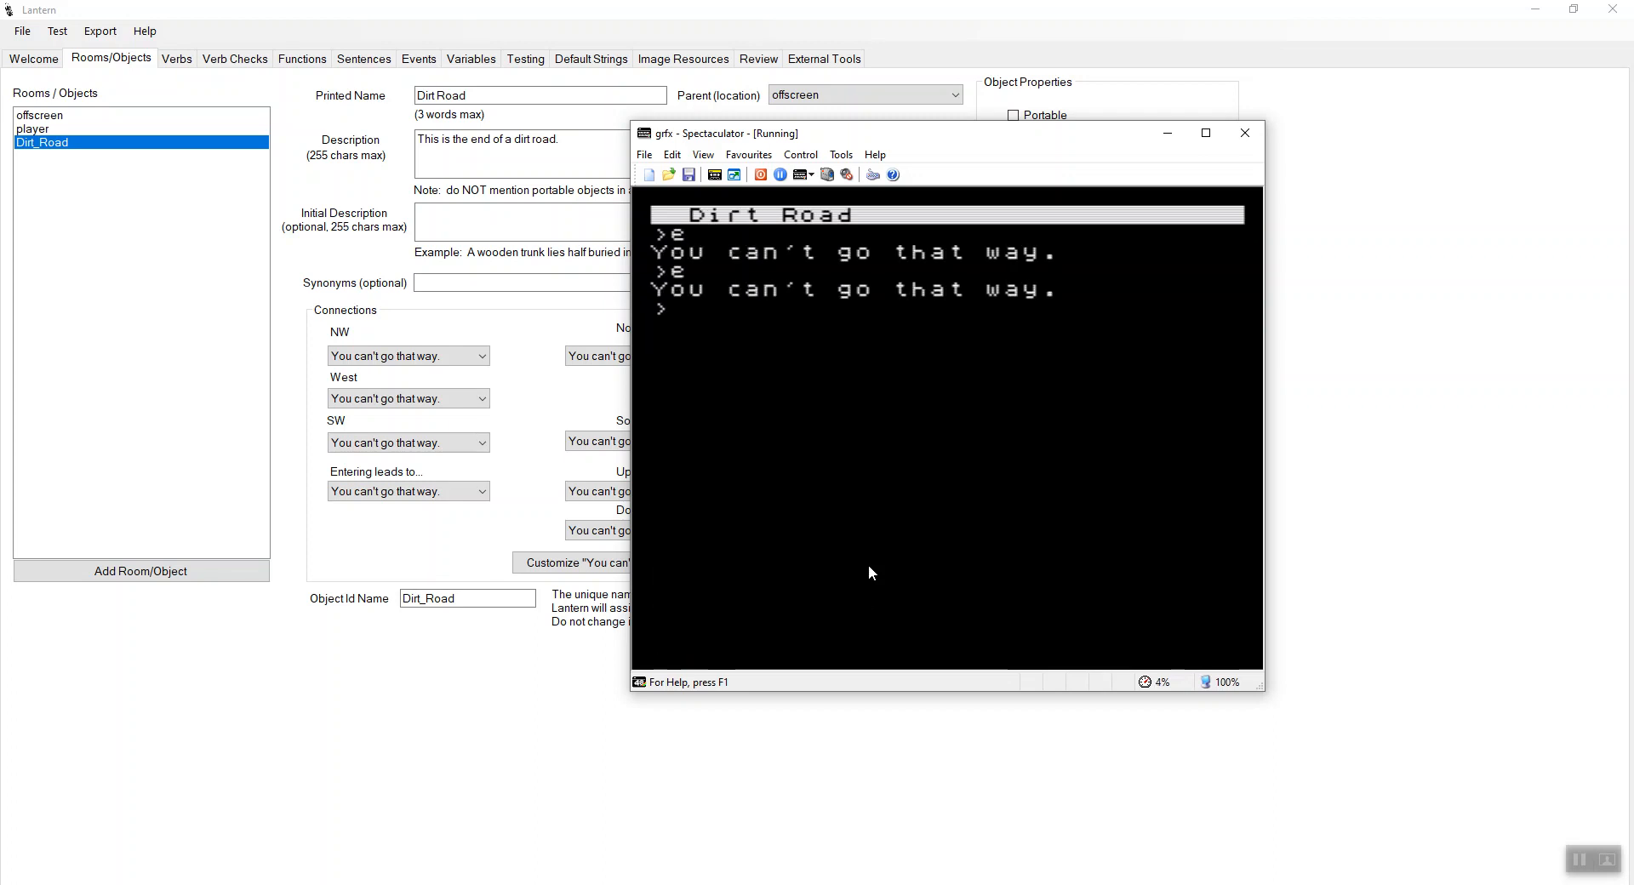
{"action": "type", "text": "e"}
{"action": "key", "text": "Return"}
{"action": "type", "text": "w"}
{"action": "key", "text": "Return"}
Redisplay the Dirt Road room with the short look command l, and close the emulator.
{"action": "type", "text": "l"}
{"action": "key", "text": "Return"}
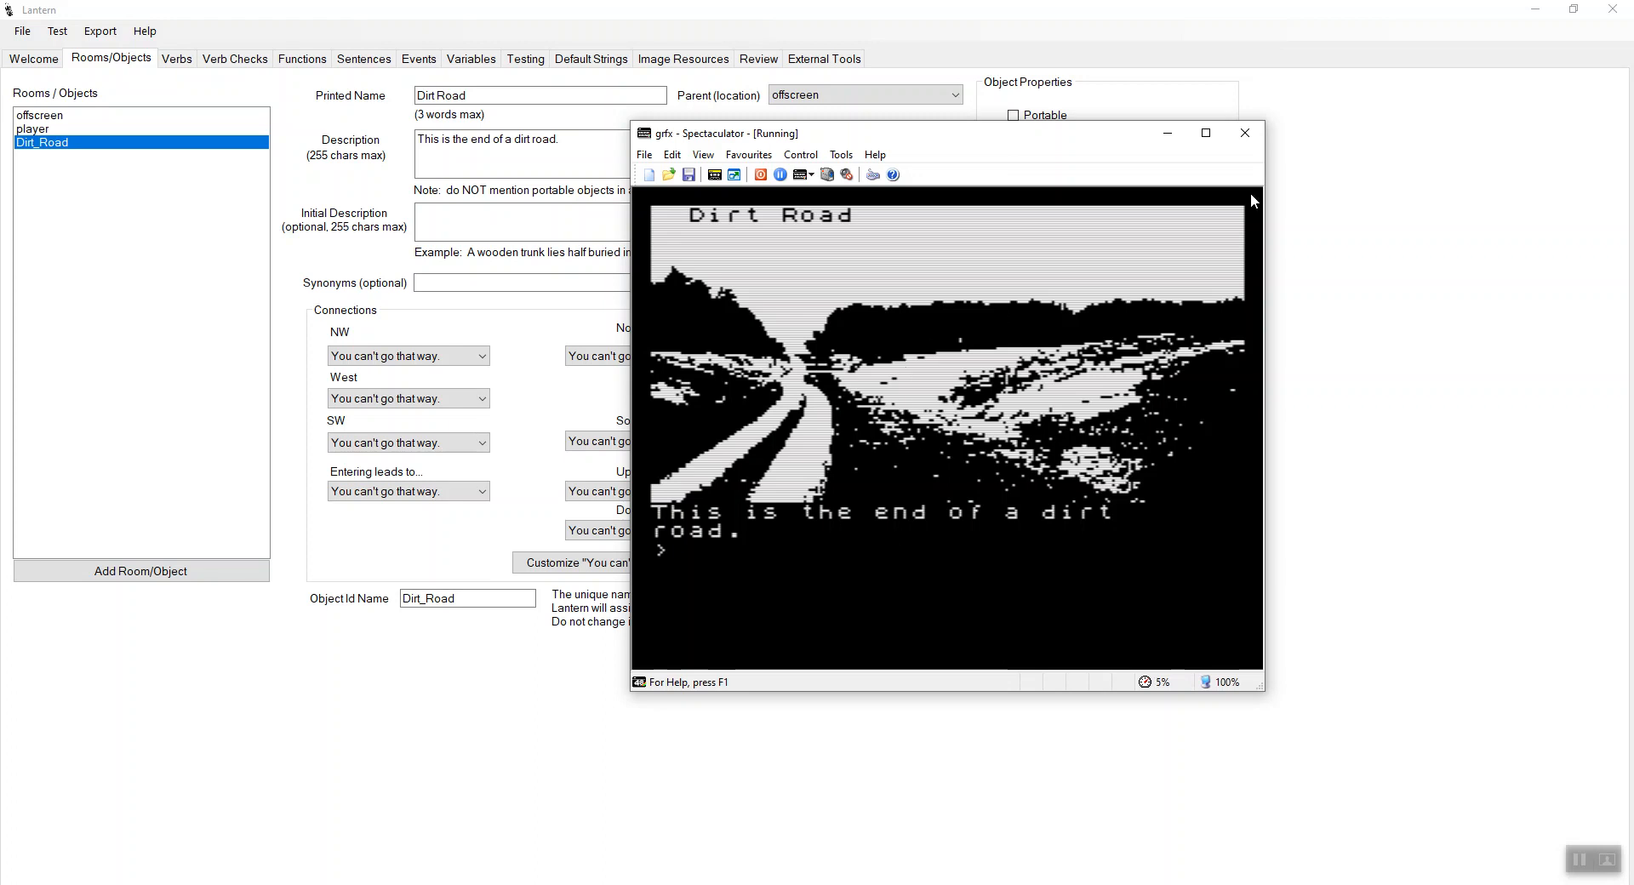
{"action": "left_click", "coordinate": [1245, 134]}
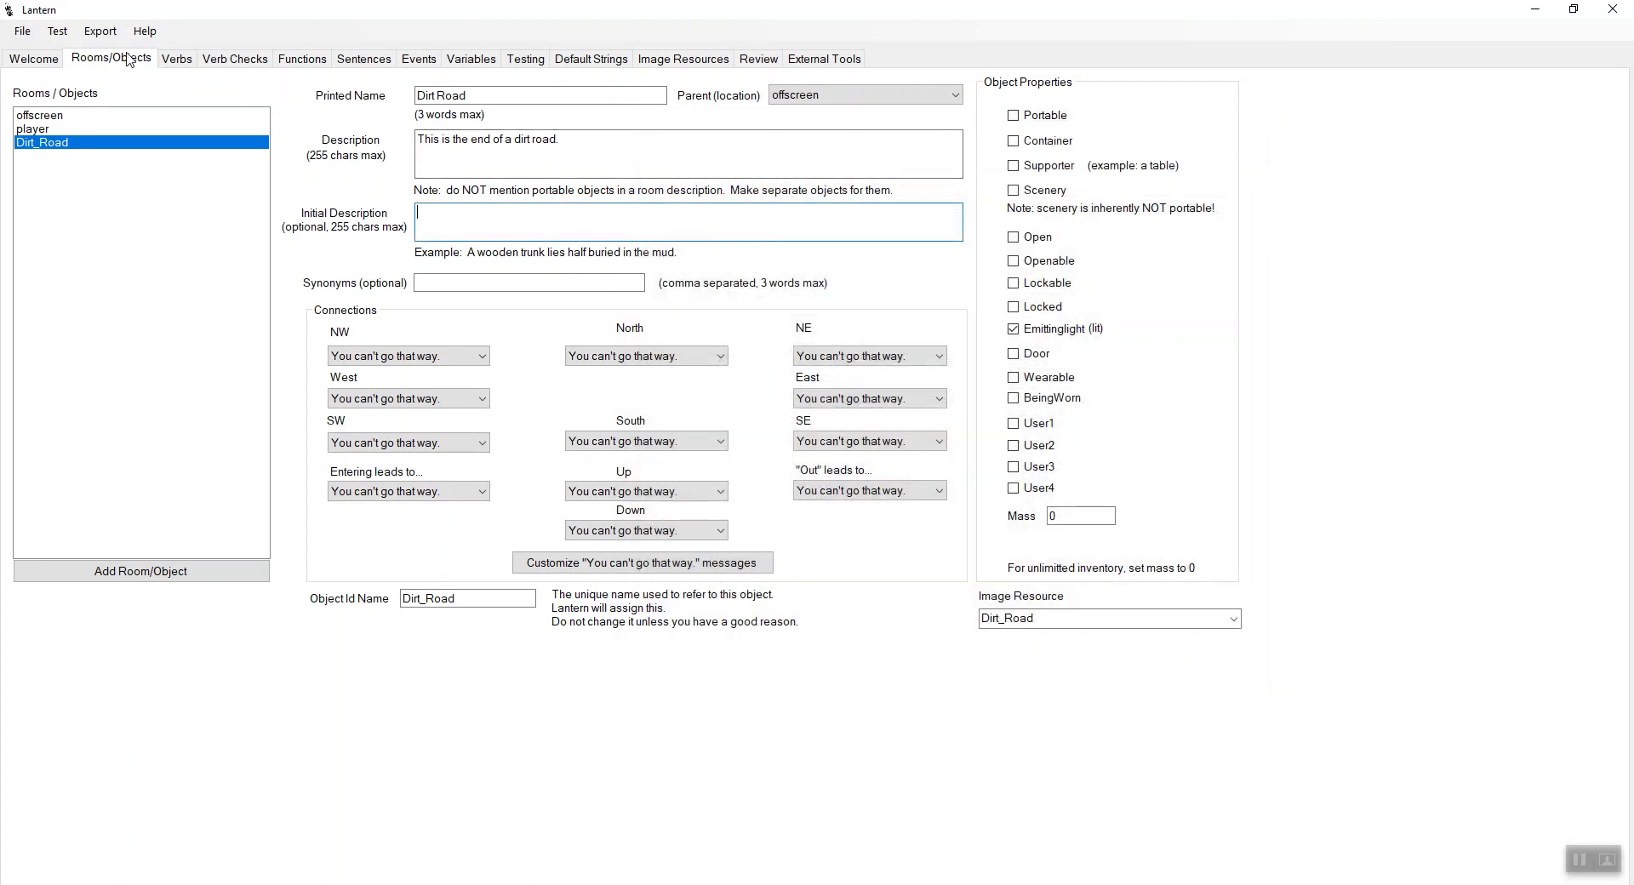
Create a new image resource named Map_Image in Lantern.
{"action": "left_click", "coordinate": [48, 62]}
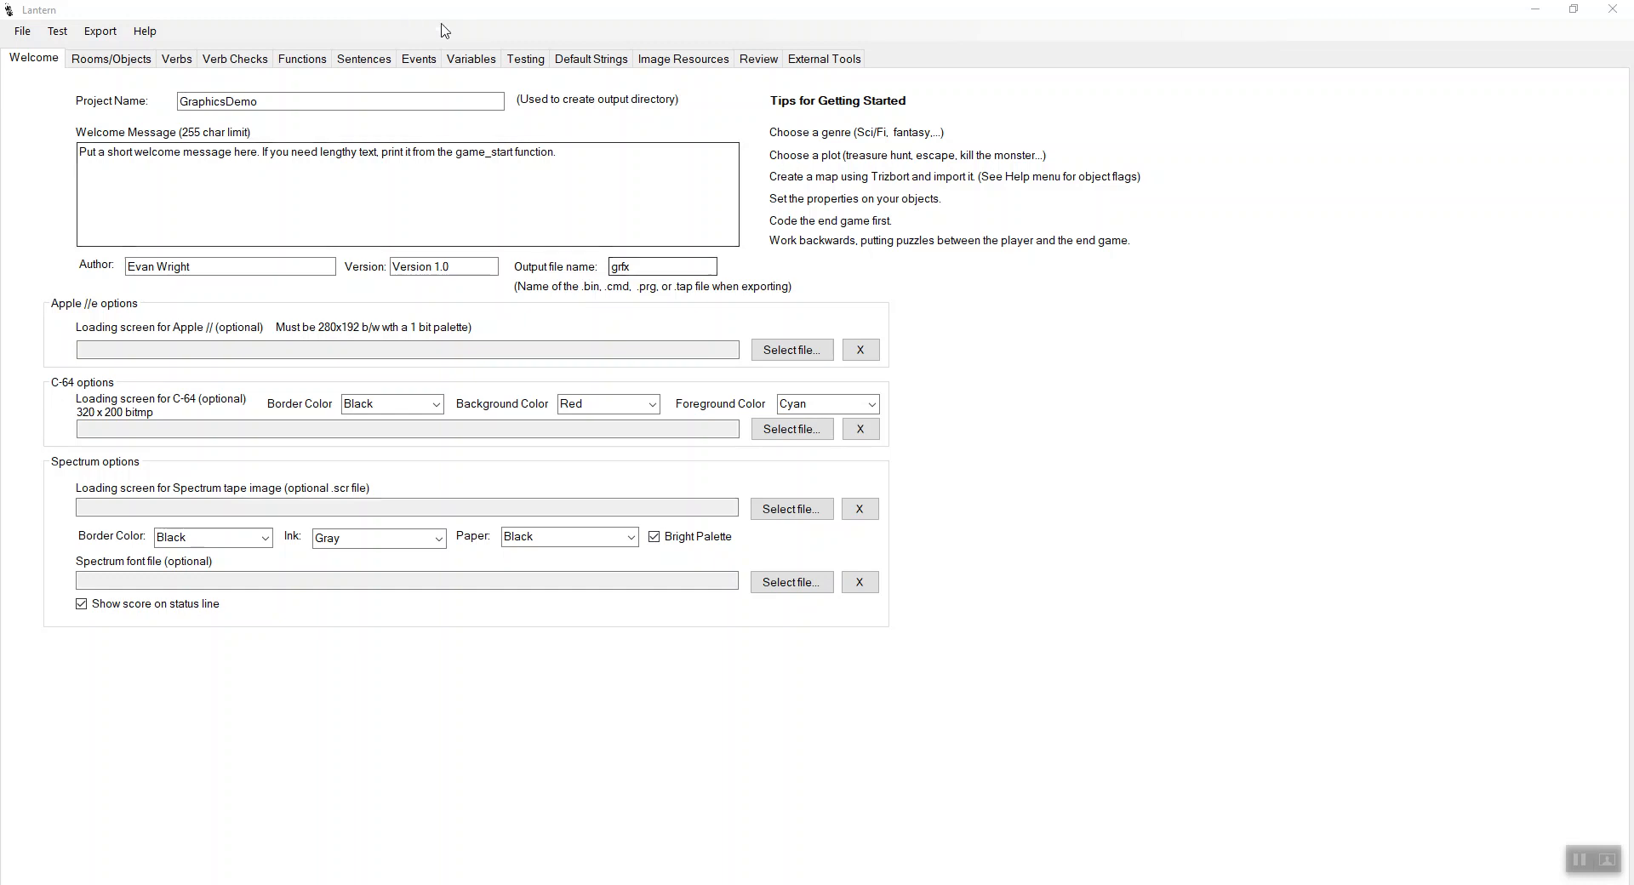
{"action": "left_click", "coordinate": [673, 59]}
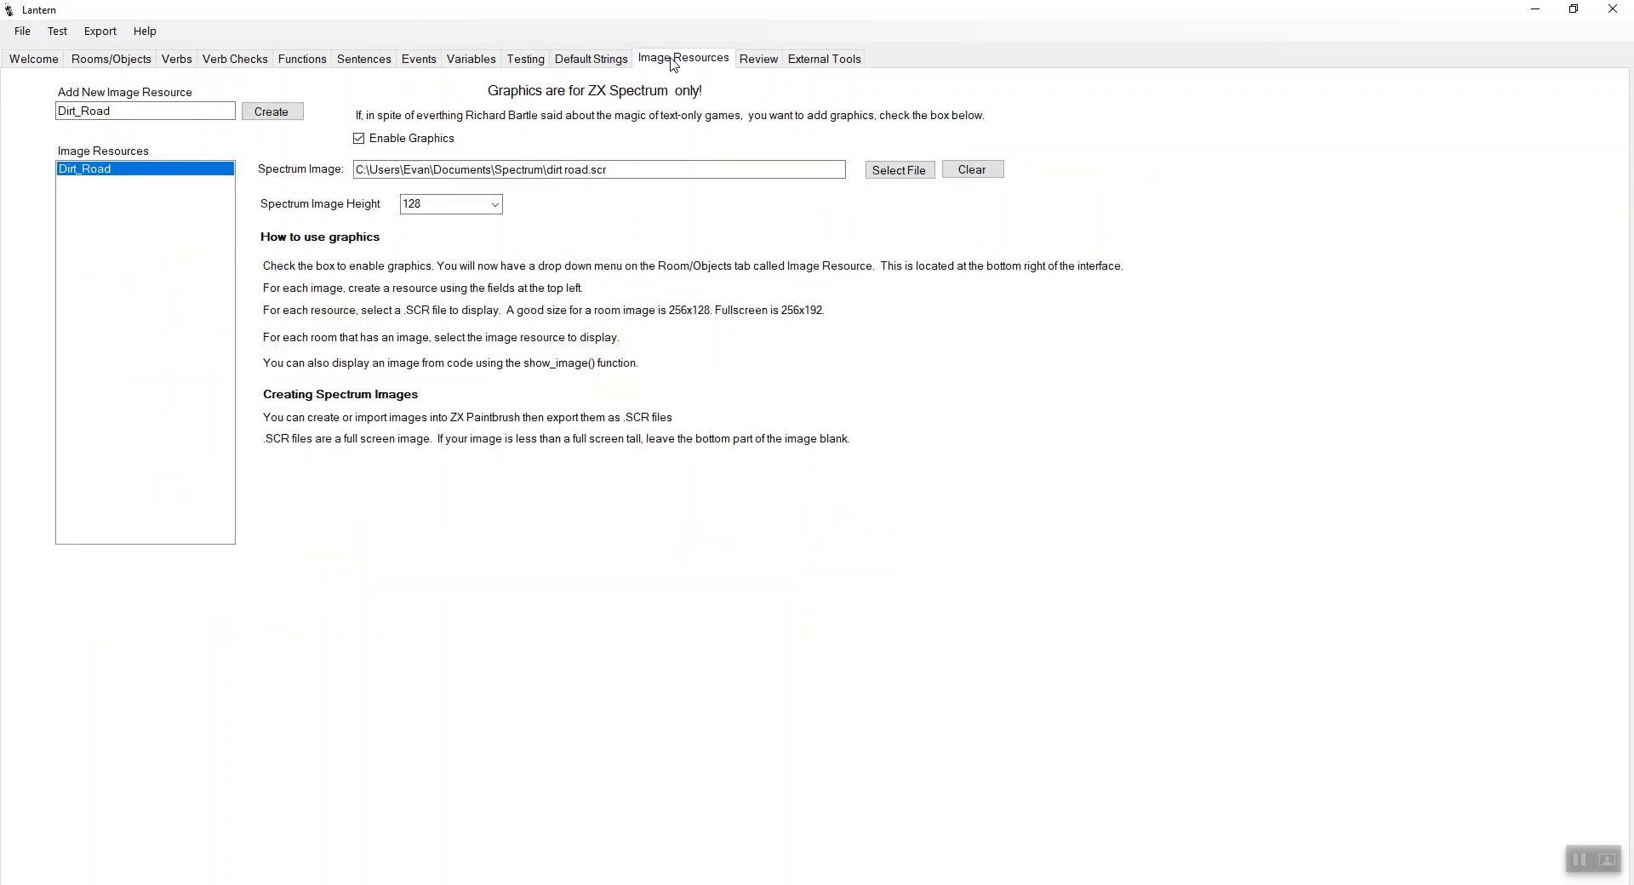
{"action": "double_click", "coordinate": [109, 112]}
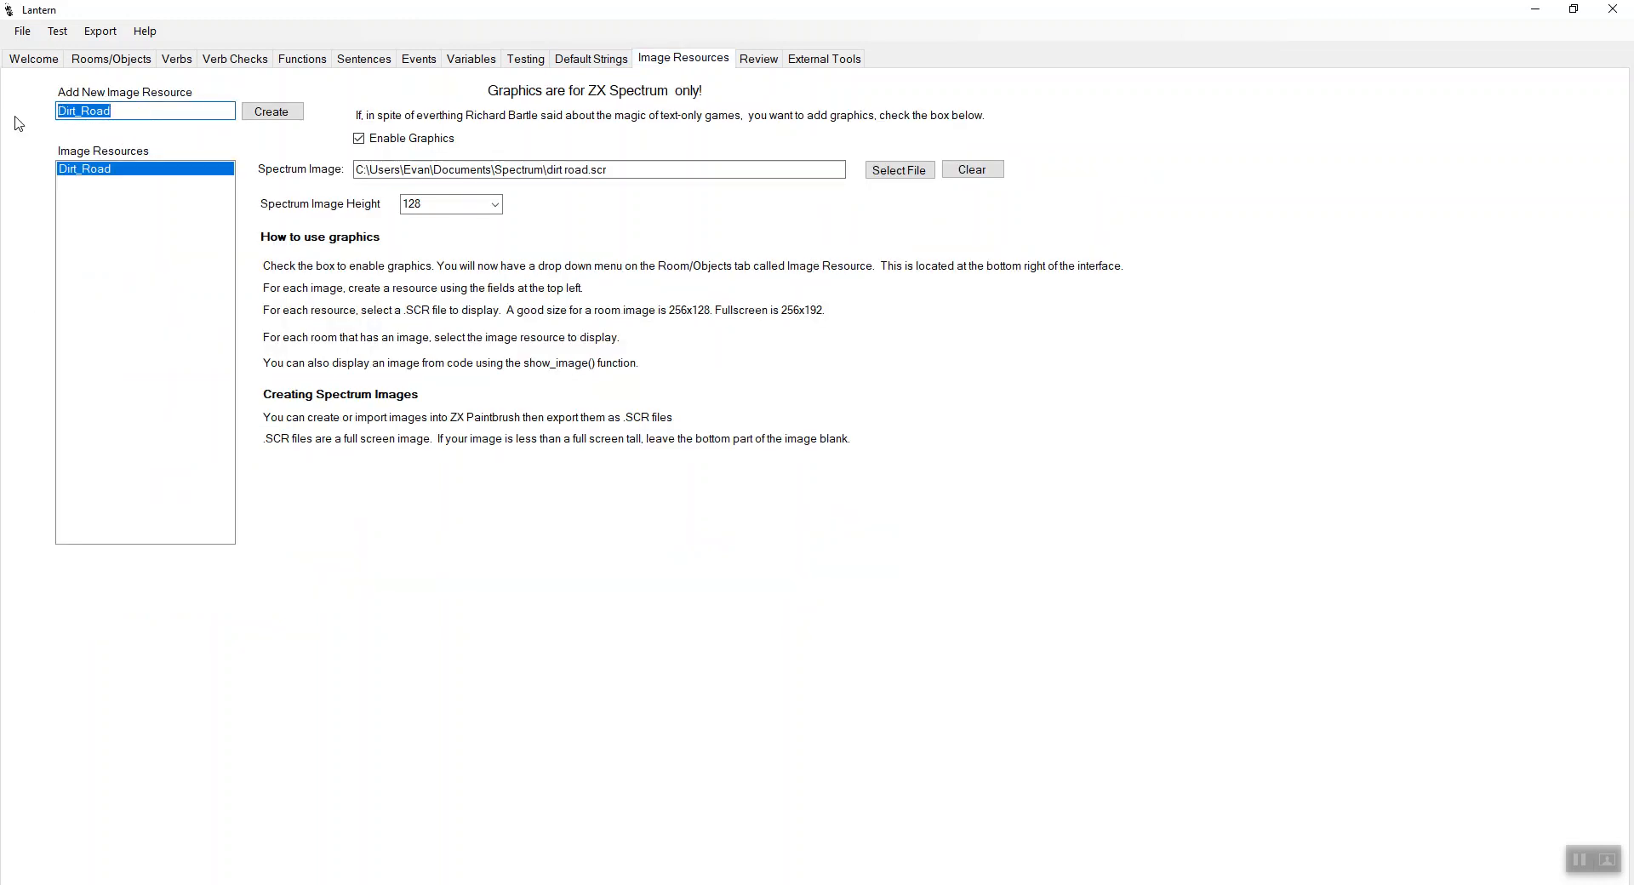
{"action": "type", "text": "MA"}
{"action": "key", "text": "BackSpace"}
{"action": "key", "text": "BackSpace"}
{"action": "type", "text": "Map_Image"}
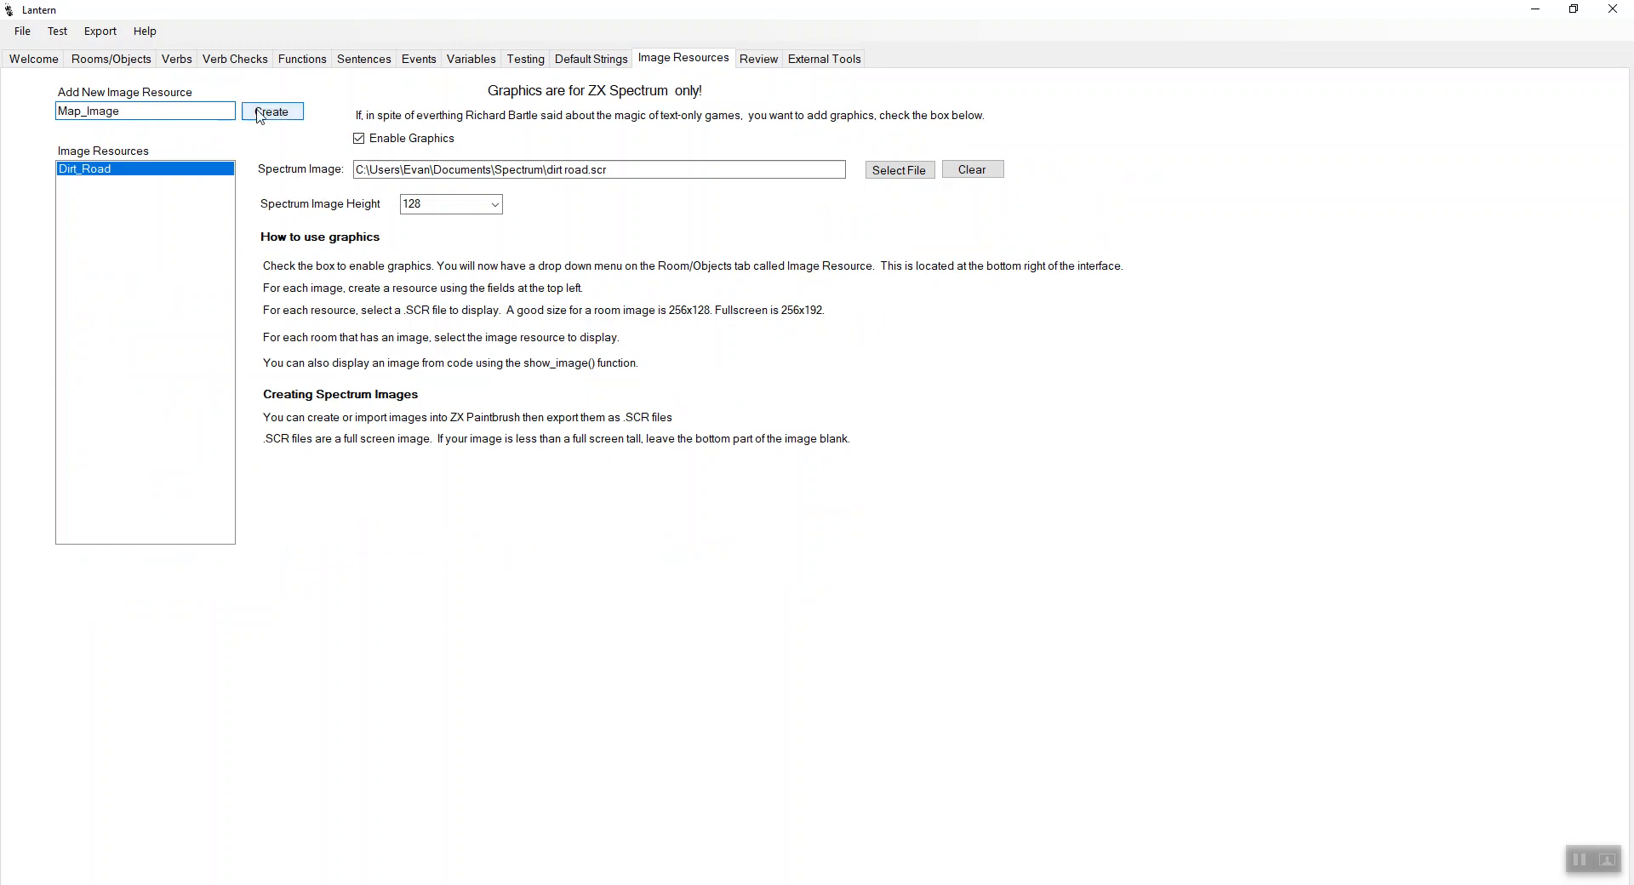
{"action": "left_click", "coordinate": [260, 114]}
Set the Spectrum image height of the Map_Image resource to 192.
{"action": "left_click", "coordinate": [160, 184]}
{"action": "left_click", "coordinate": [457, 209]}
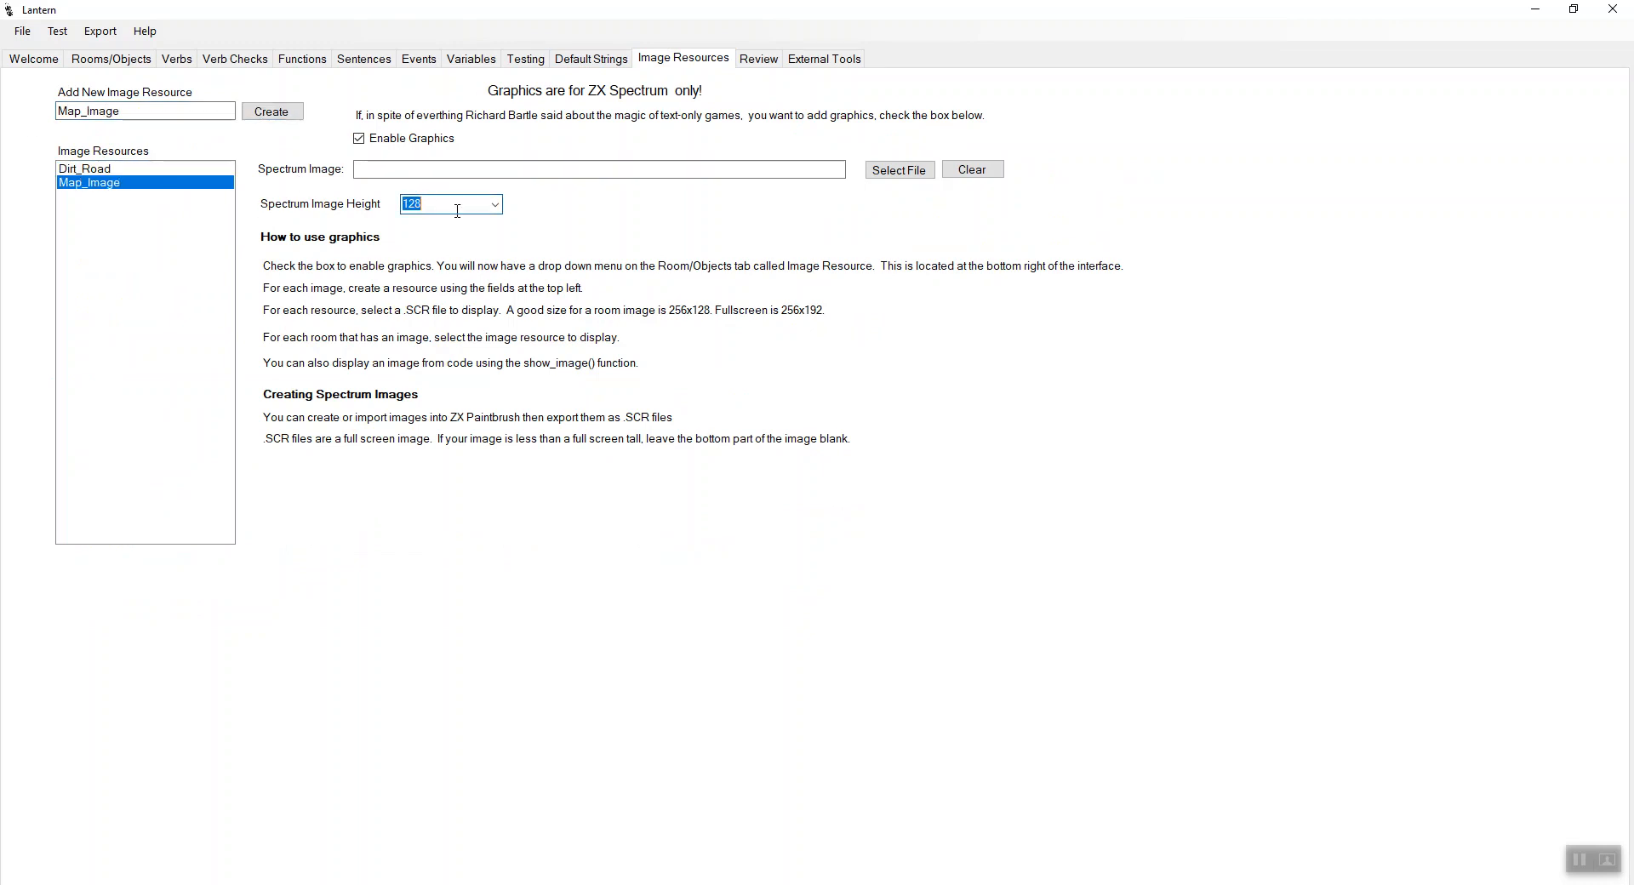
{"action": "left_click", "coordinate": [494, 205]}
{"action": "left_click", "coordinate": [491, 249]}
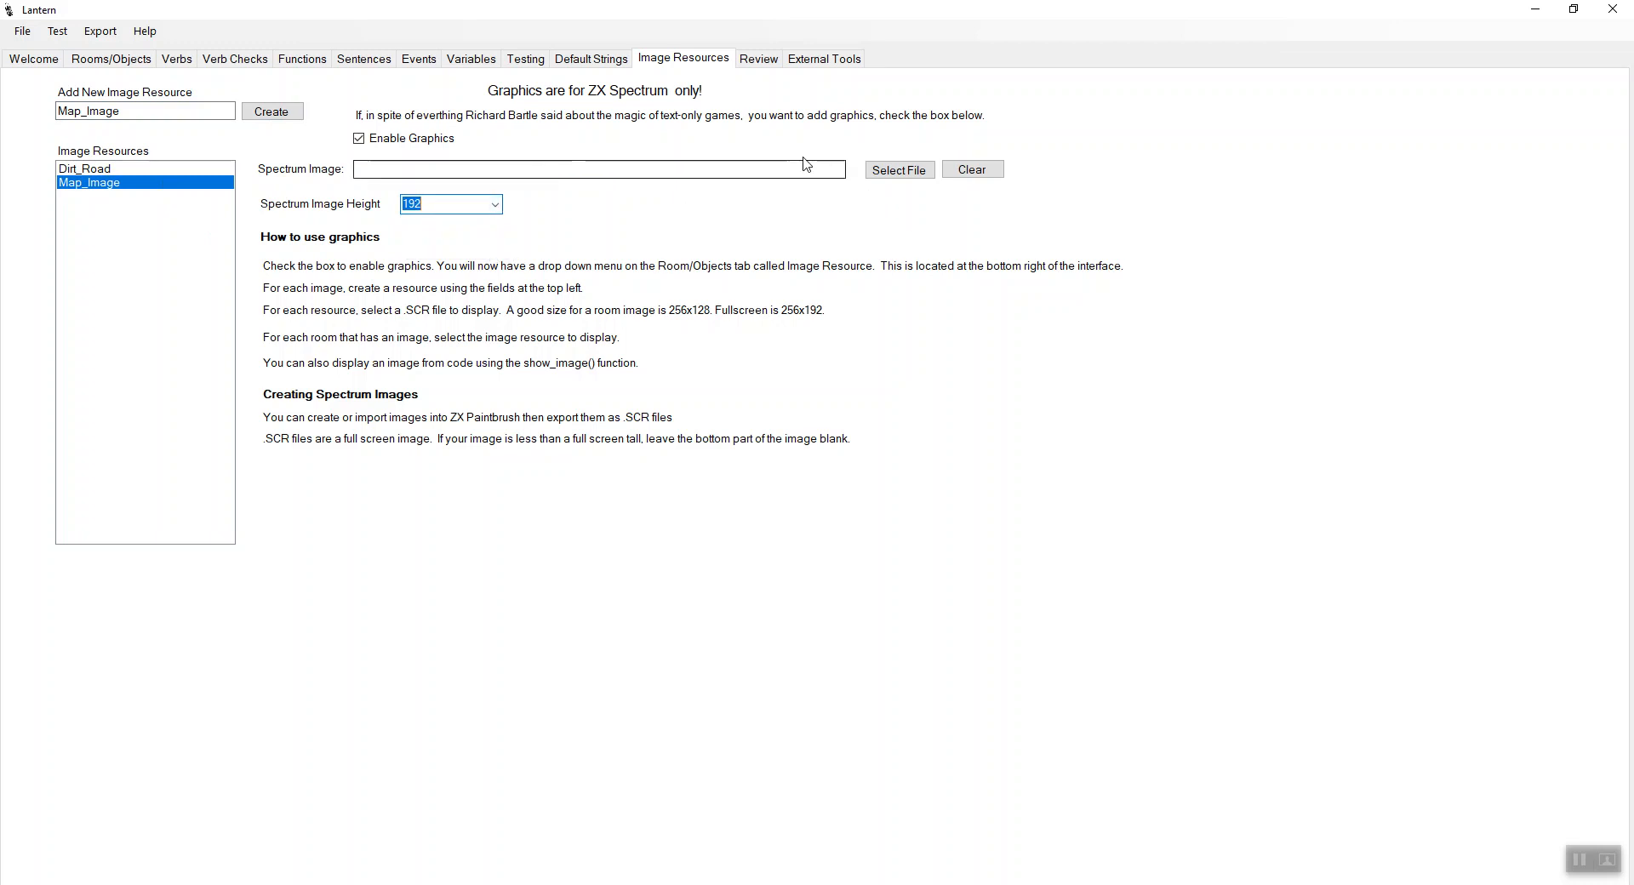
Assign the map screen file from the Spectrum documents folder to the Map_Image resource.
{"action": "left_click", "coordinate": [898, 171]}
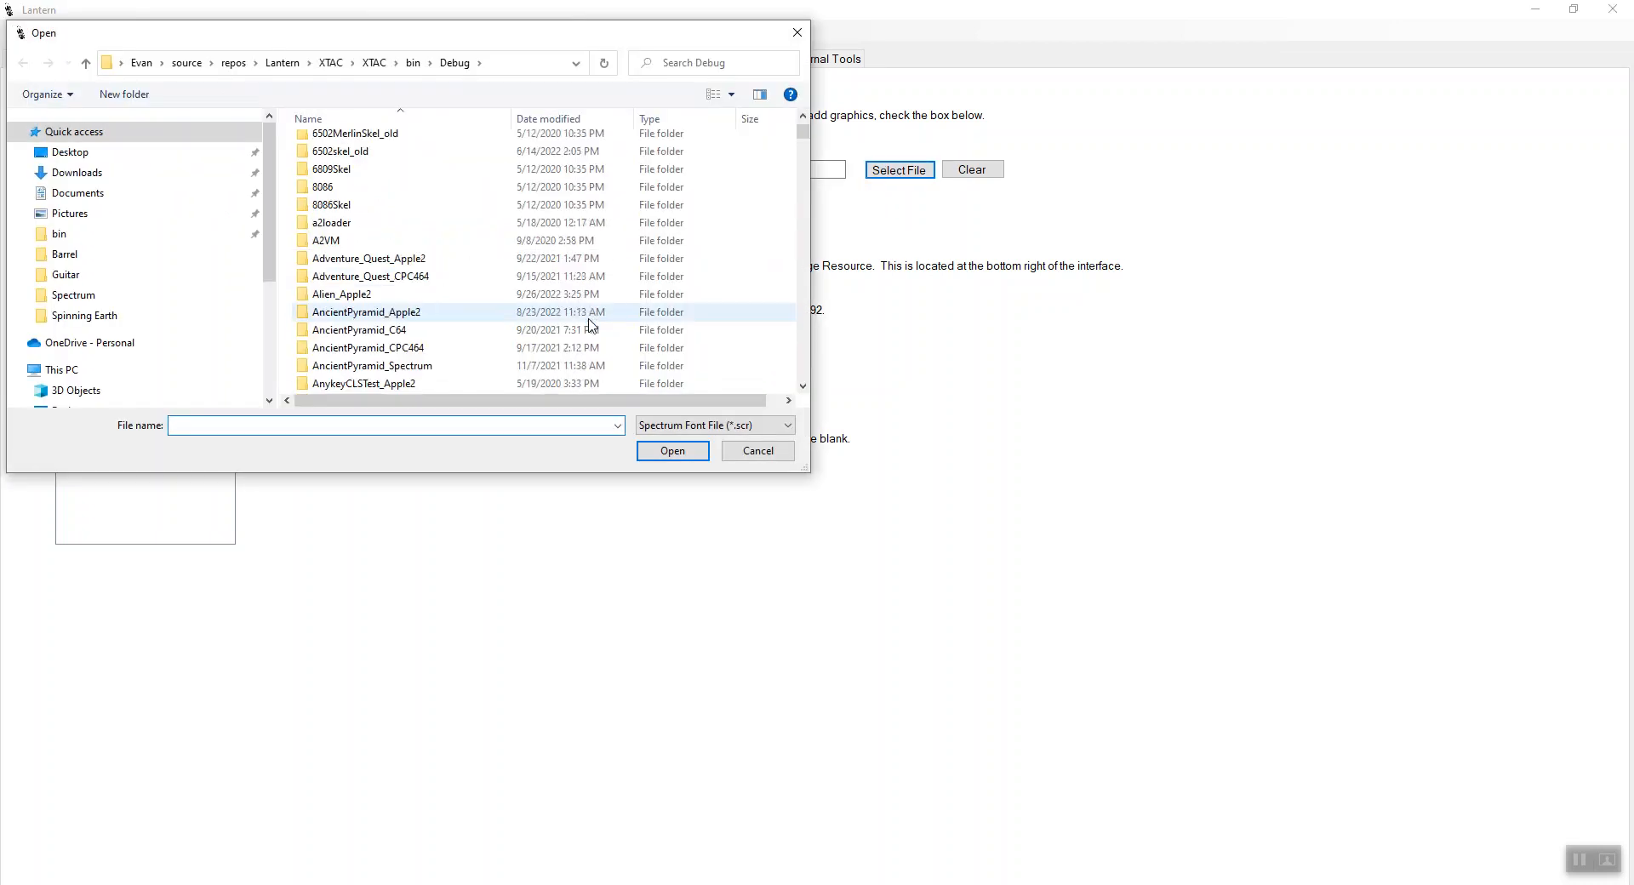
{"action": "left_click", "coordinate": [162, 294]}
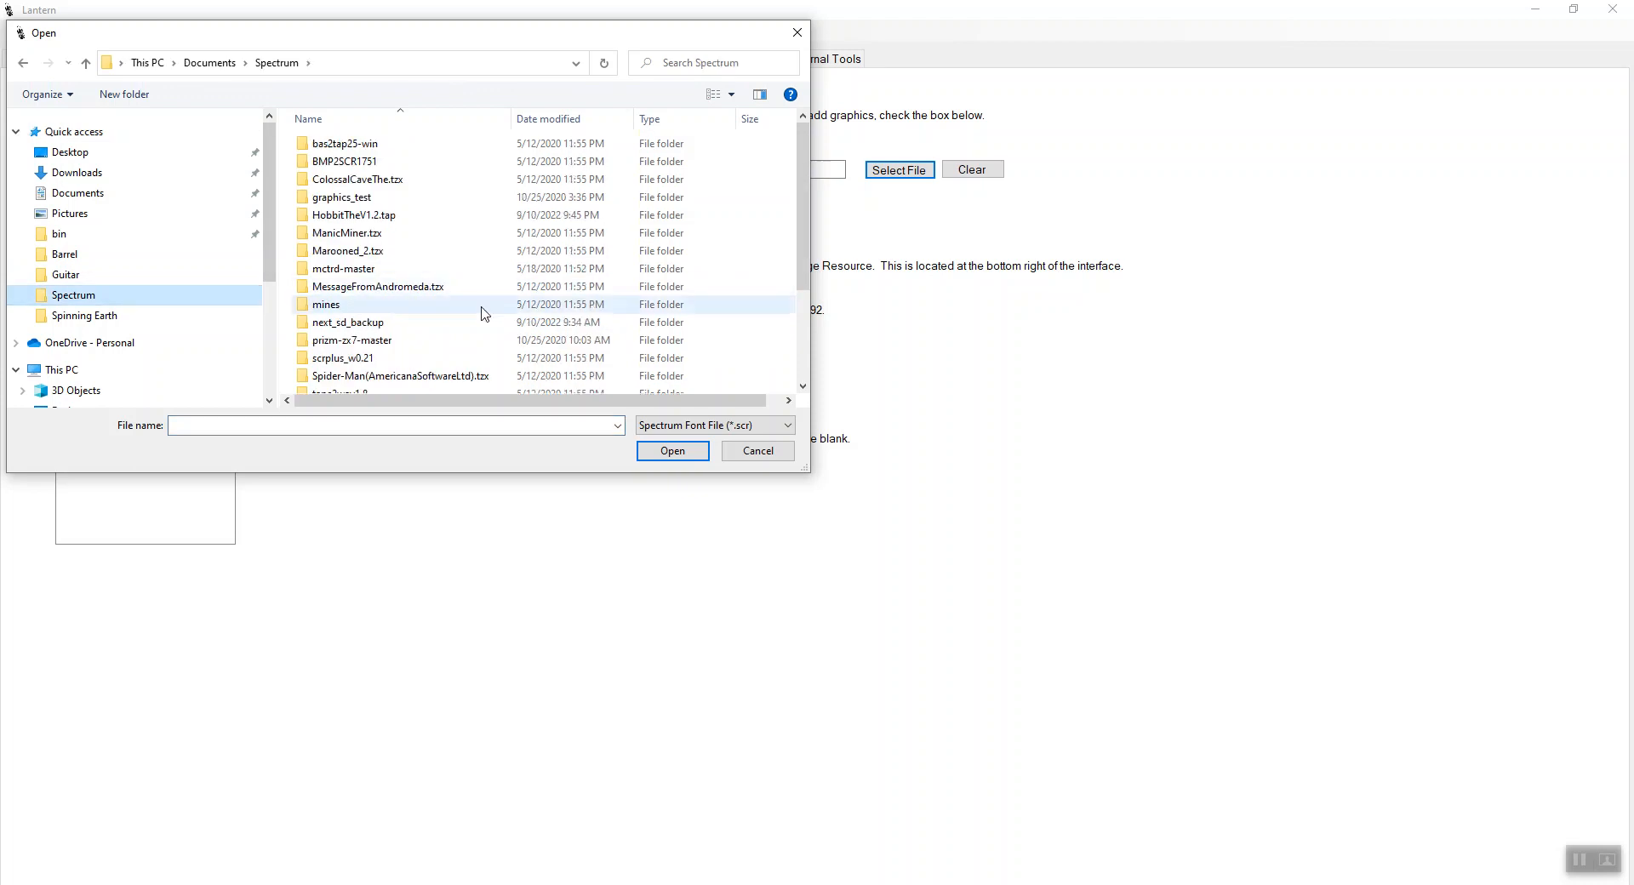
{"action": "scroll", "coordinate": [483, 313], "scroll_direction": "down", "scroll_amount": 3}
{"action": "left_click", "coordinate": [344, 370]}
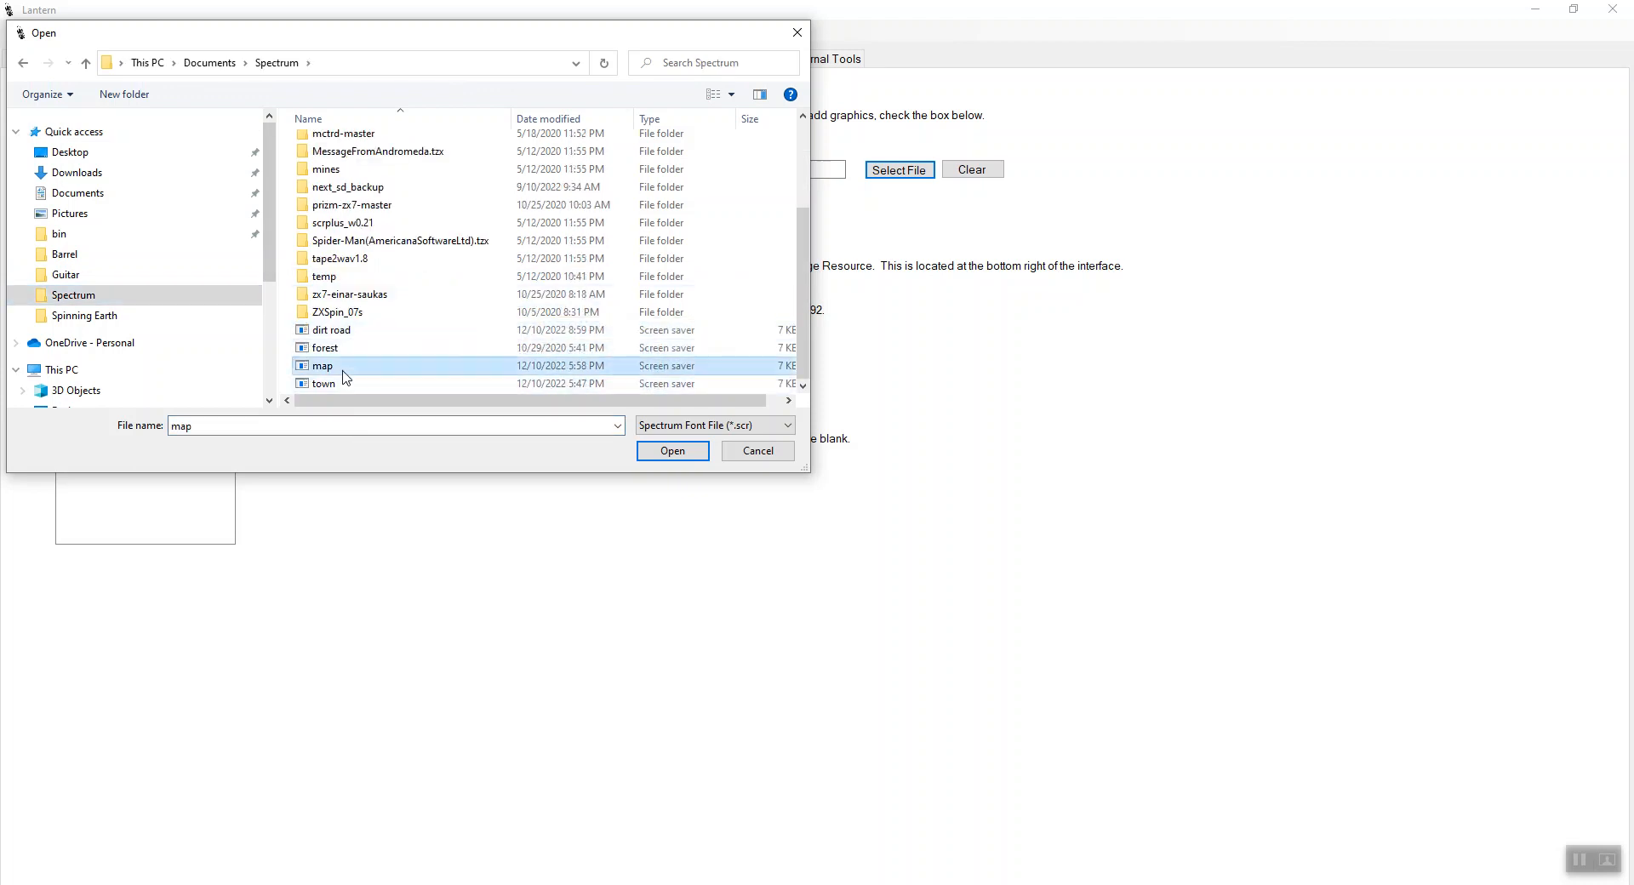
{"action": "left_click", "coordinate": [686, 457]}
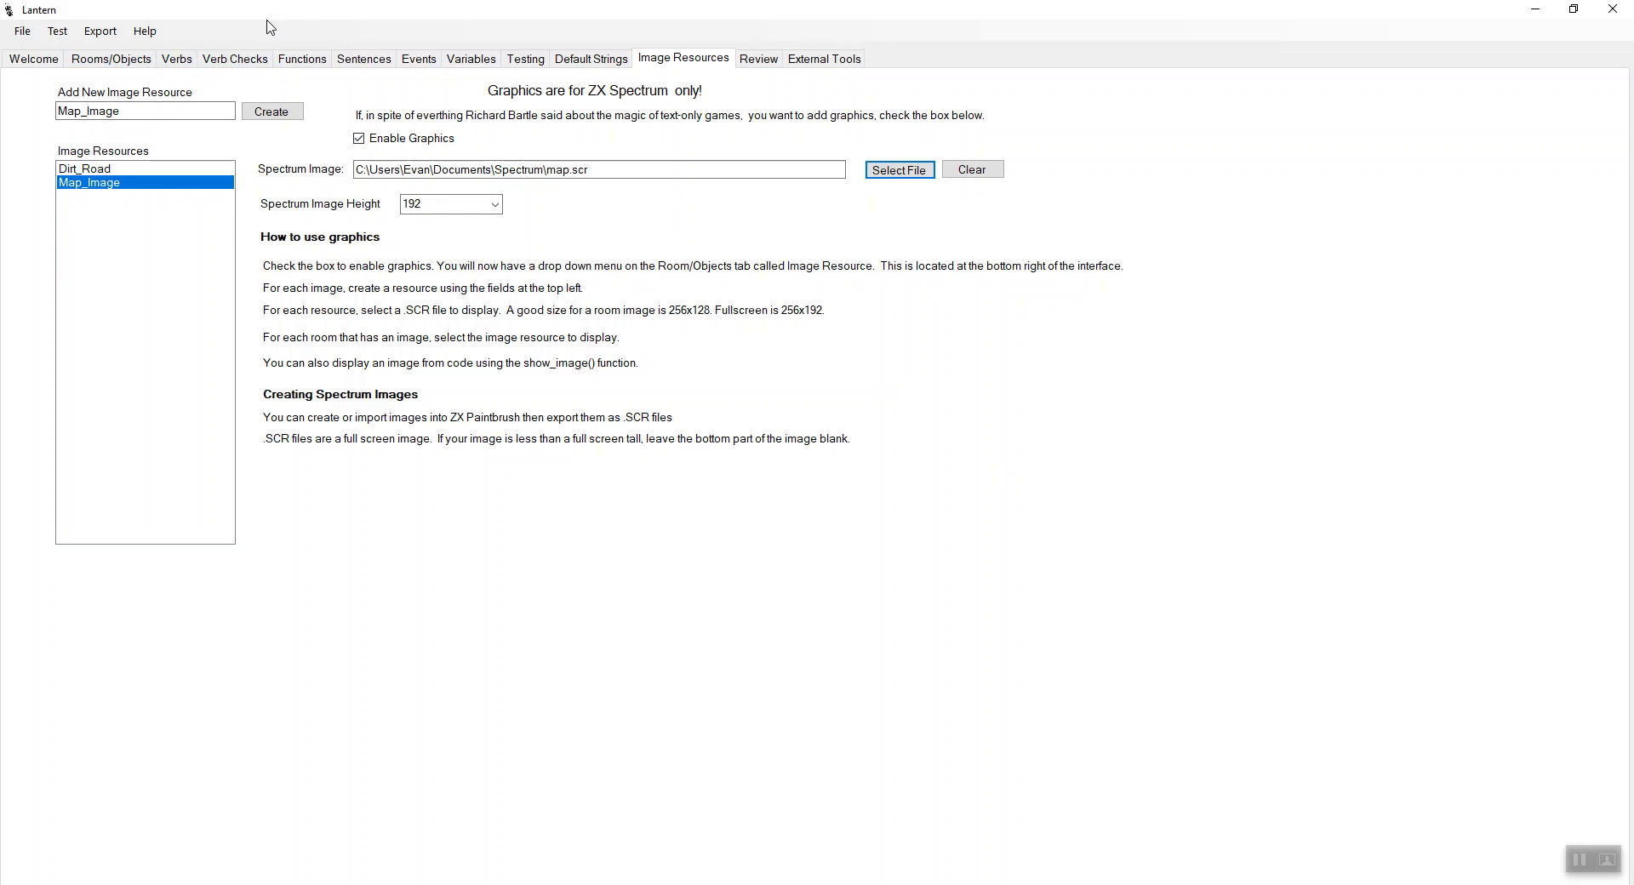
Add a function named examine_map and enter the call show_image(); as its code.
{"action": "left_click", "coordinate": [308, 62]}
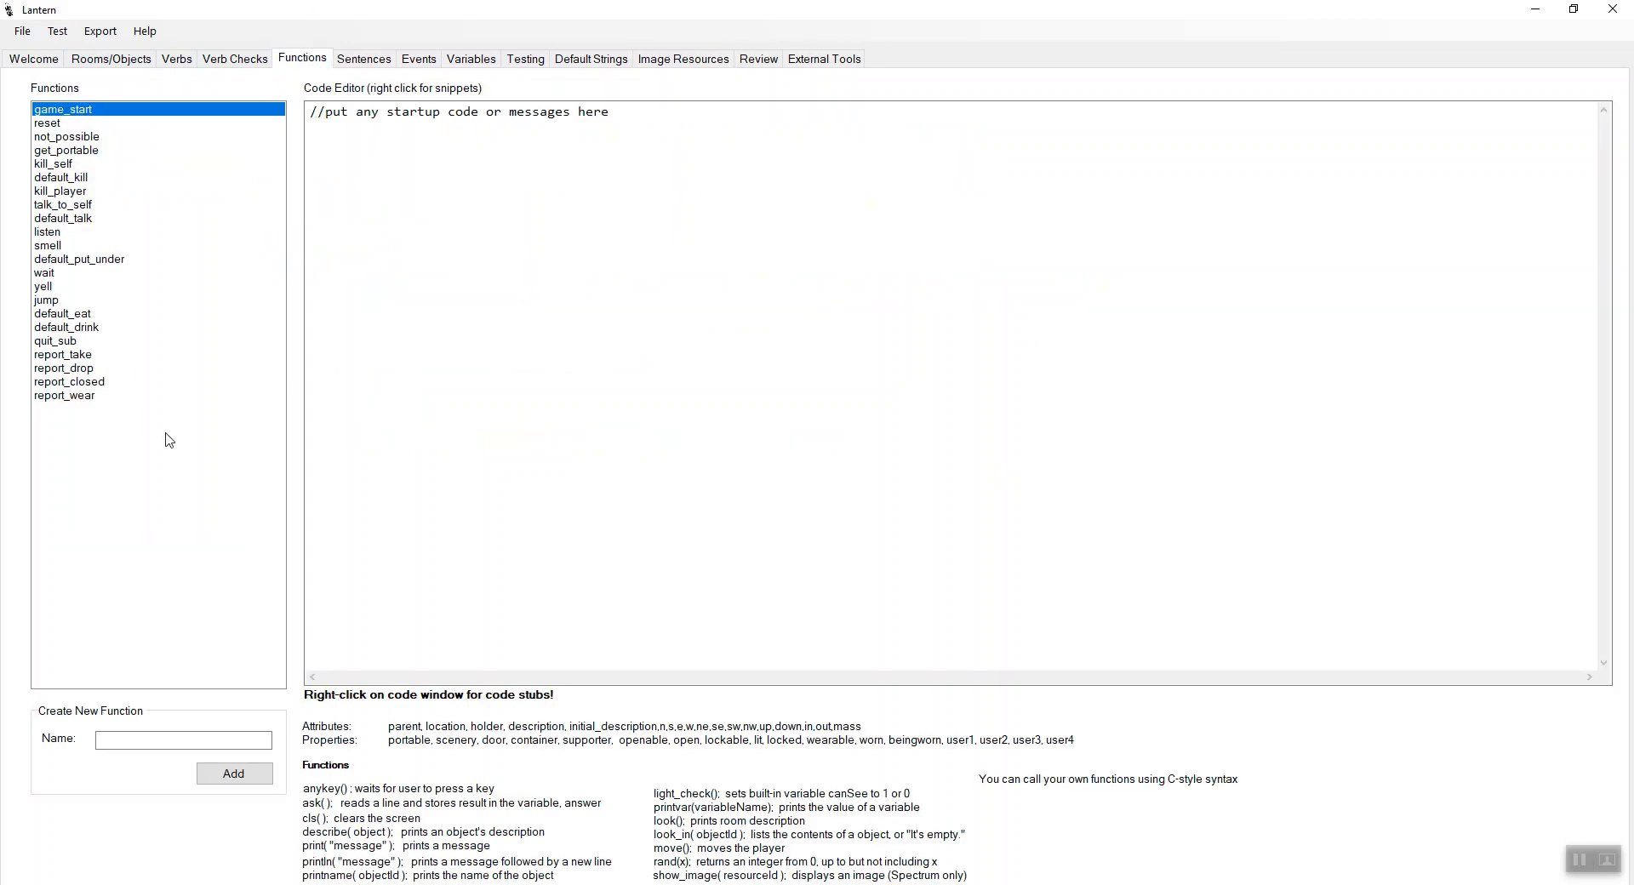
{"action": "left_click", "coordinate": [214, 742]}
{"action": "type", "text": "examine_map"}
{"action": "left_click", "coordinate": [270, 769]}
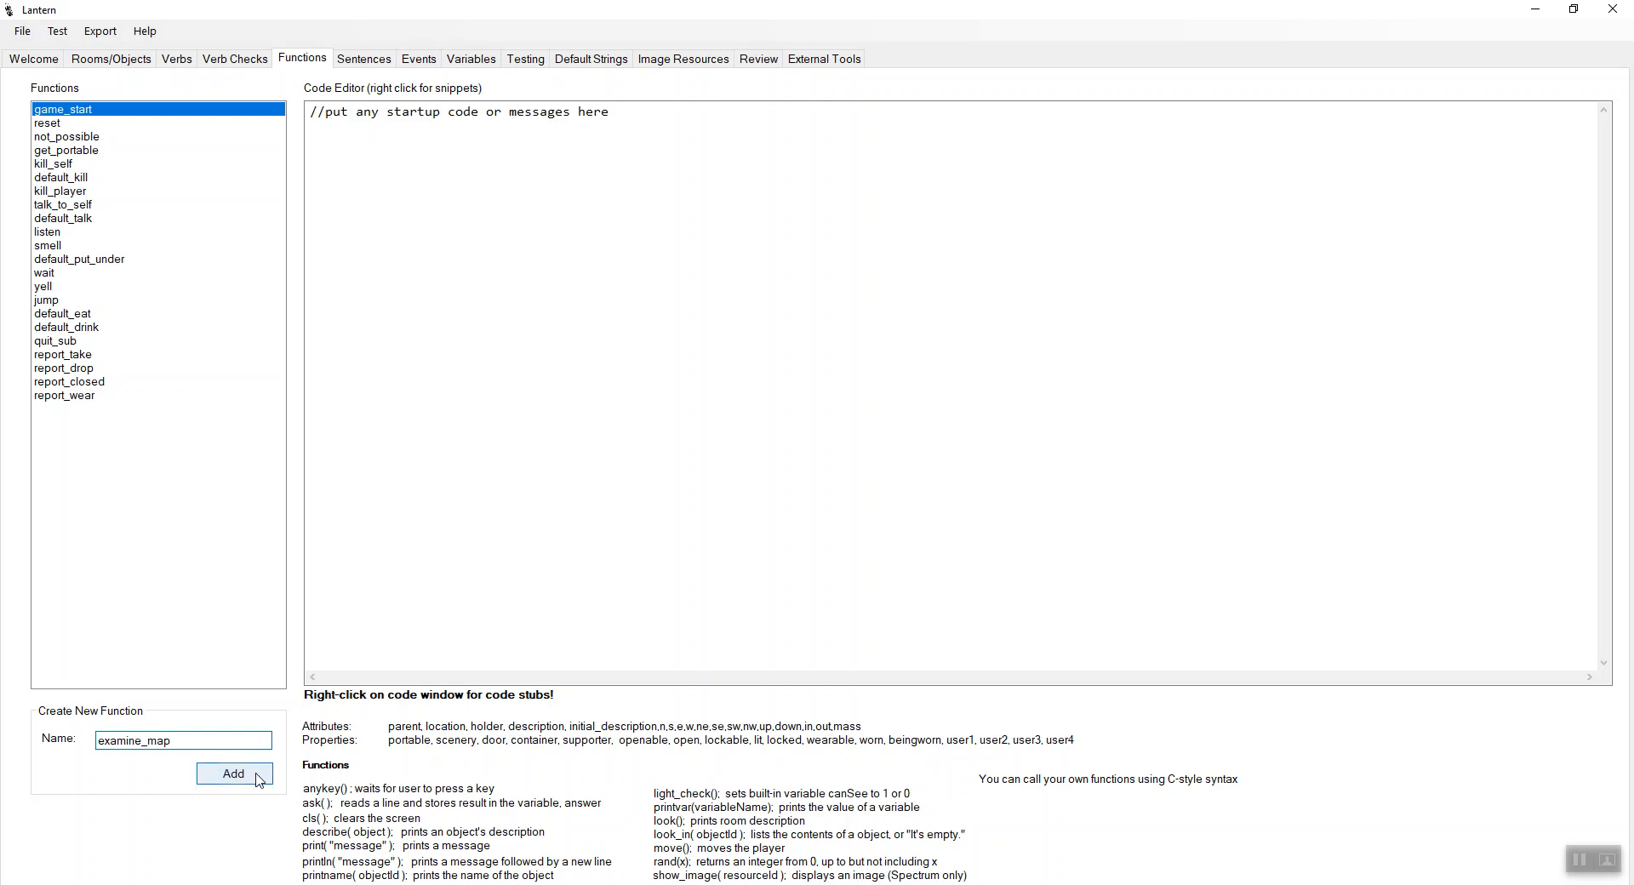
{"action": "left_click", "coordinate": [447, 243]}
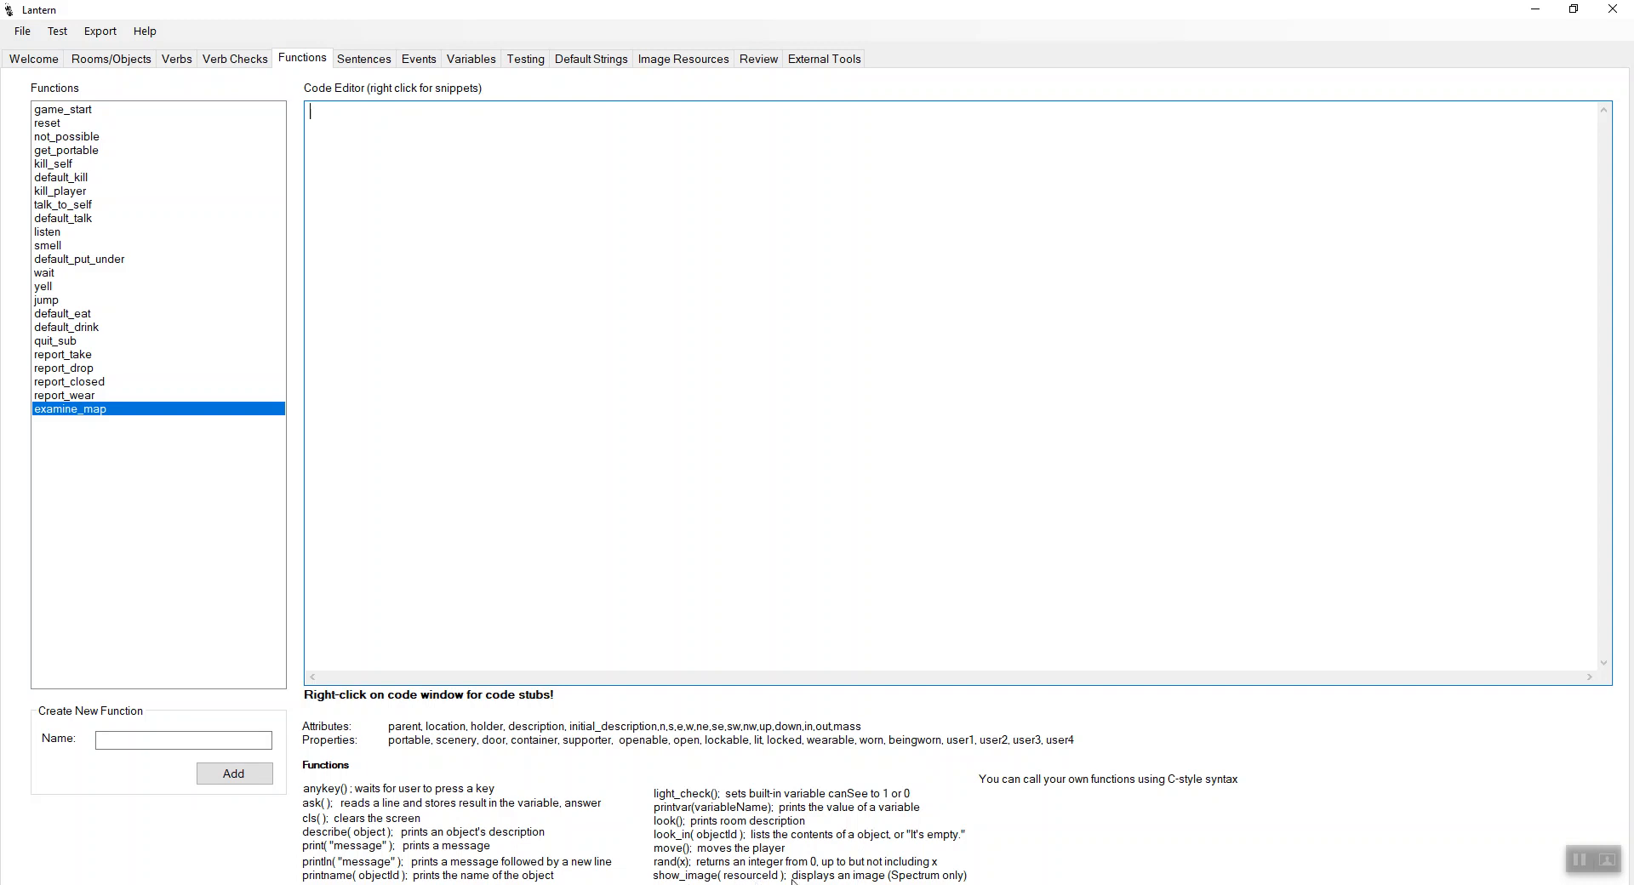
{"action": "type", "text": "show_image();"}
Copy the resource name Map_Image into the parentheses of the show_image call in examine_map, and save the project.
{"action": "left_click", "coordinate": [665, 60]}
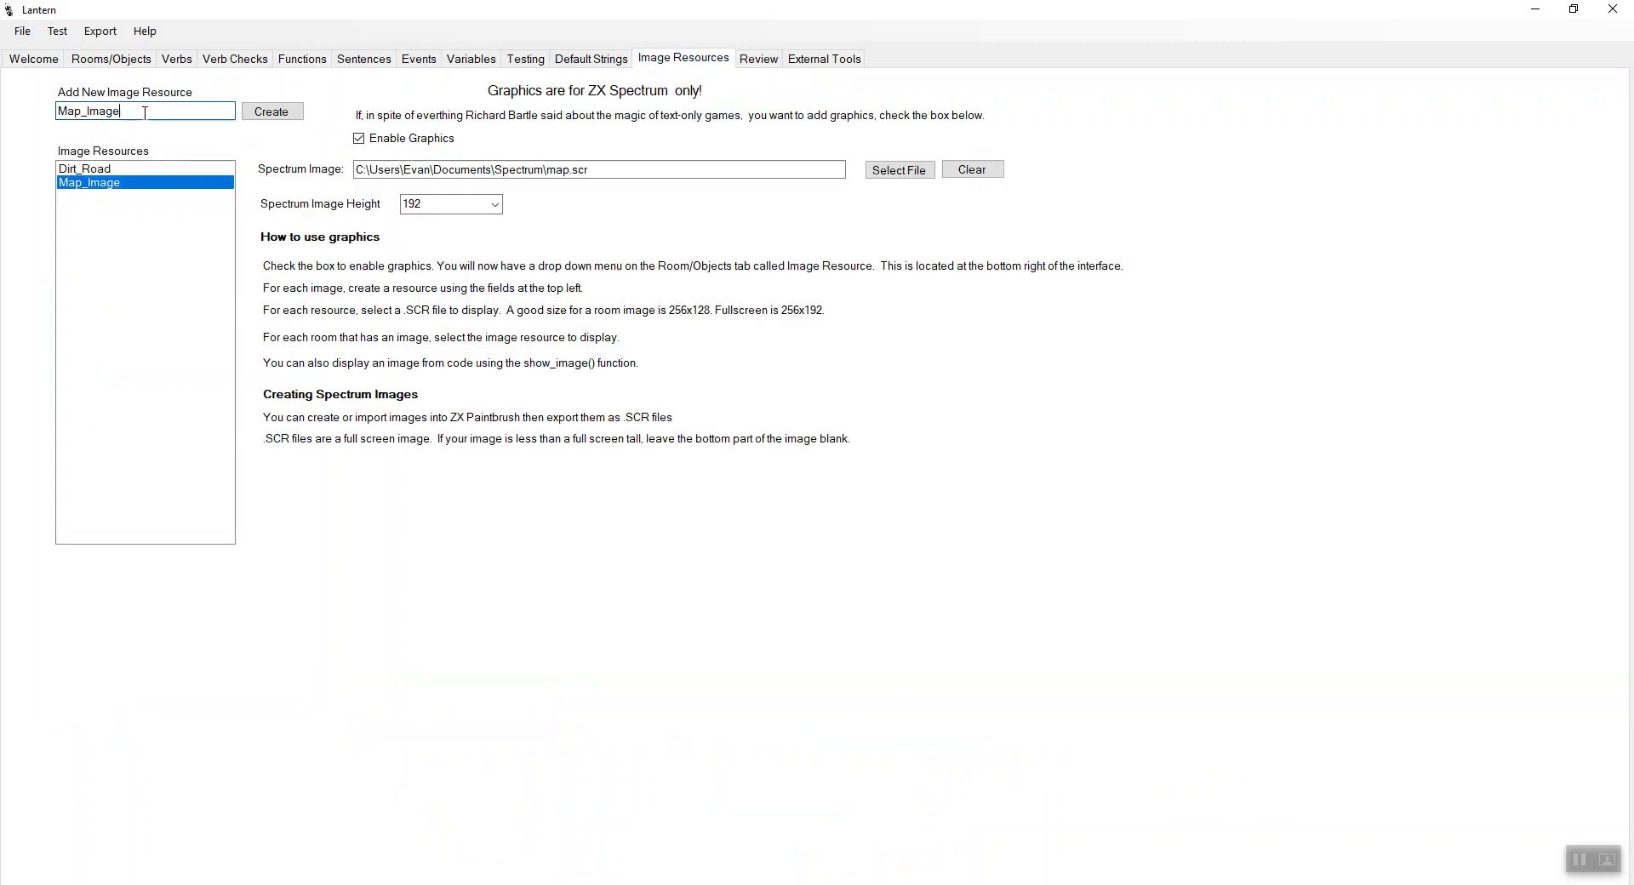
{"action": "left_click_drag", "start_coordinate": [154, 112], "coordinate": [58, 110]}
{"action": "key", "text": "ctrl+c"}
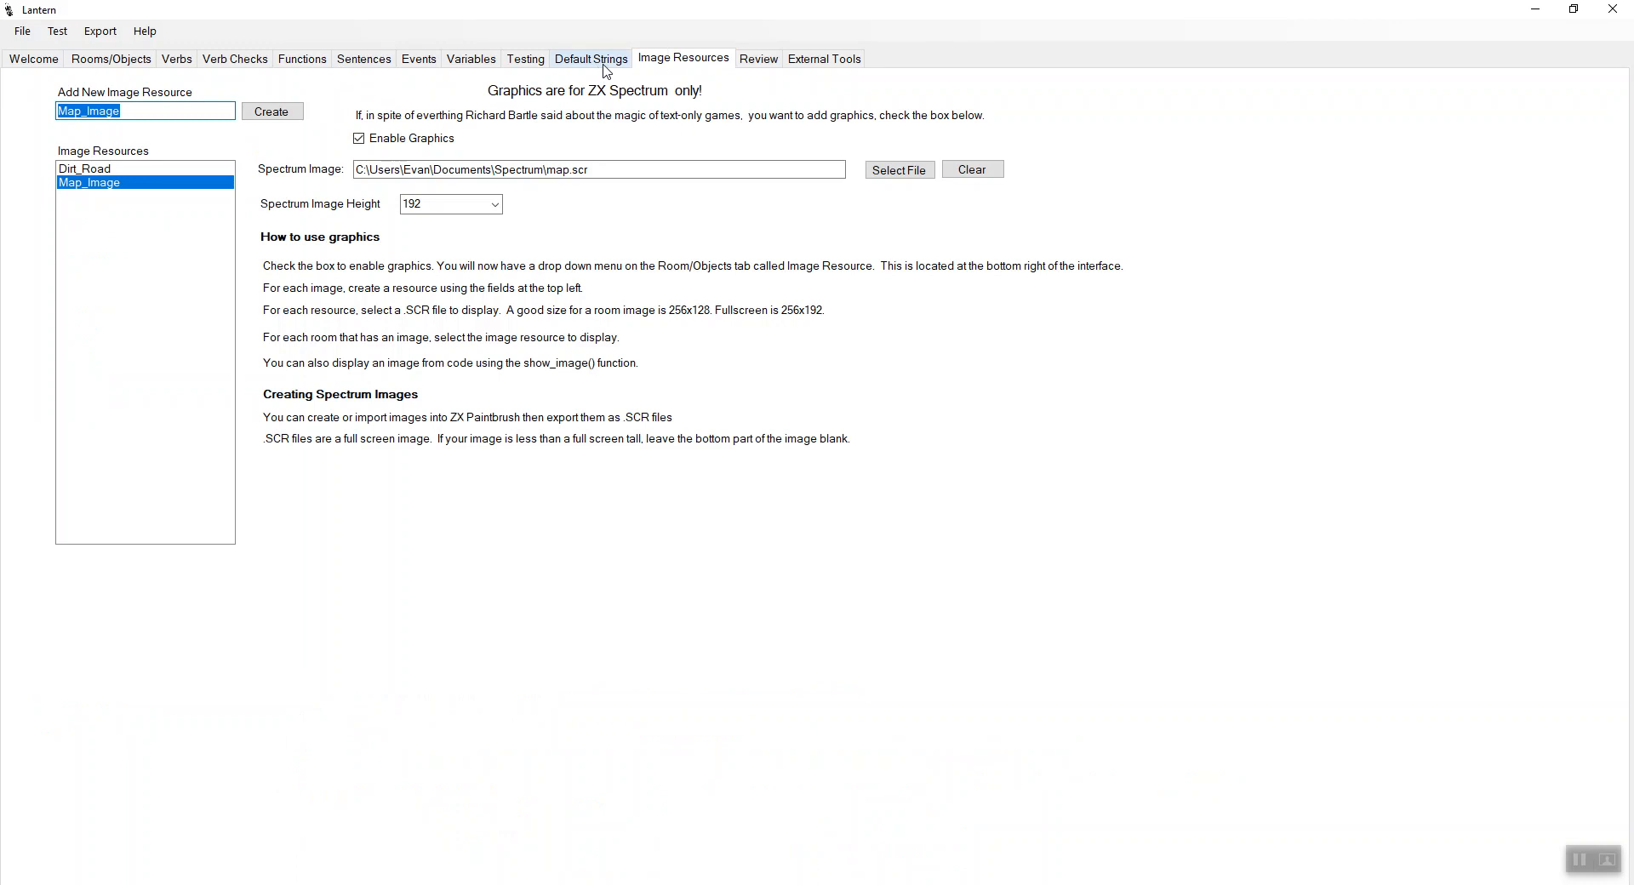
{"action": "left_click", "coordinate": [305, 59]}
{"action": "left_click", "coordinate": [398, 112]}
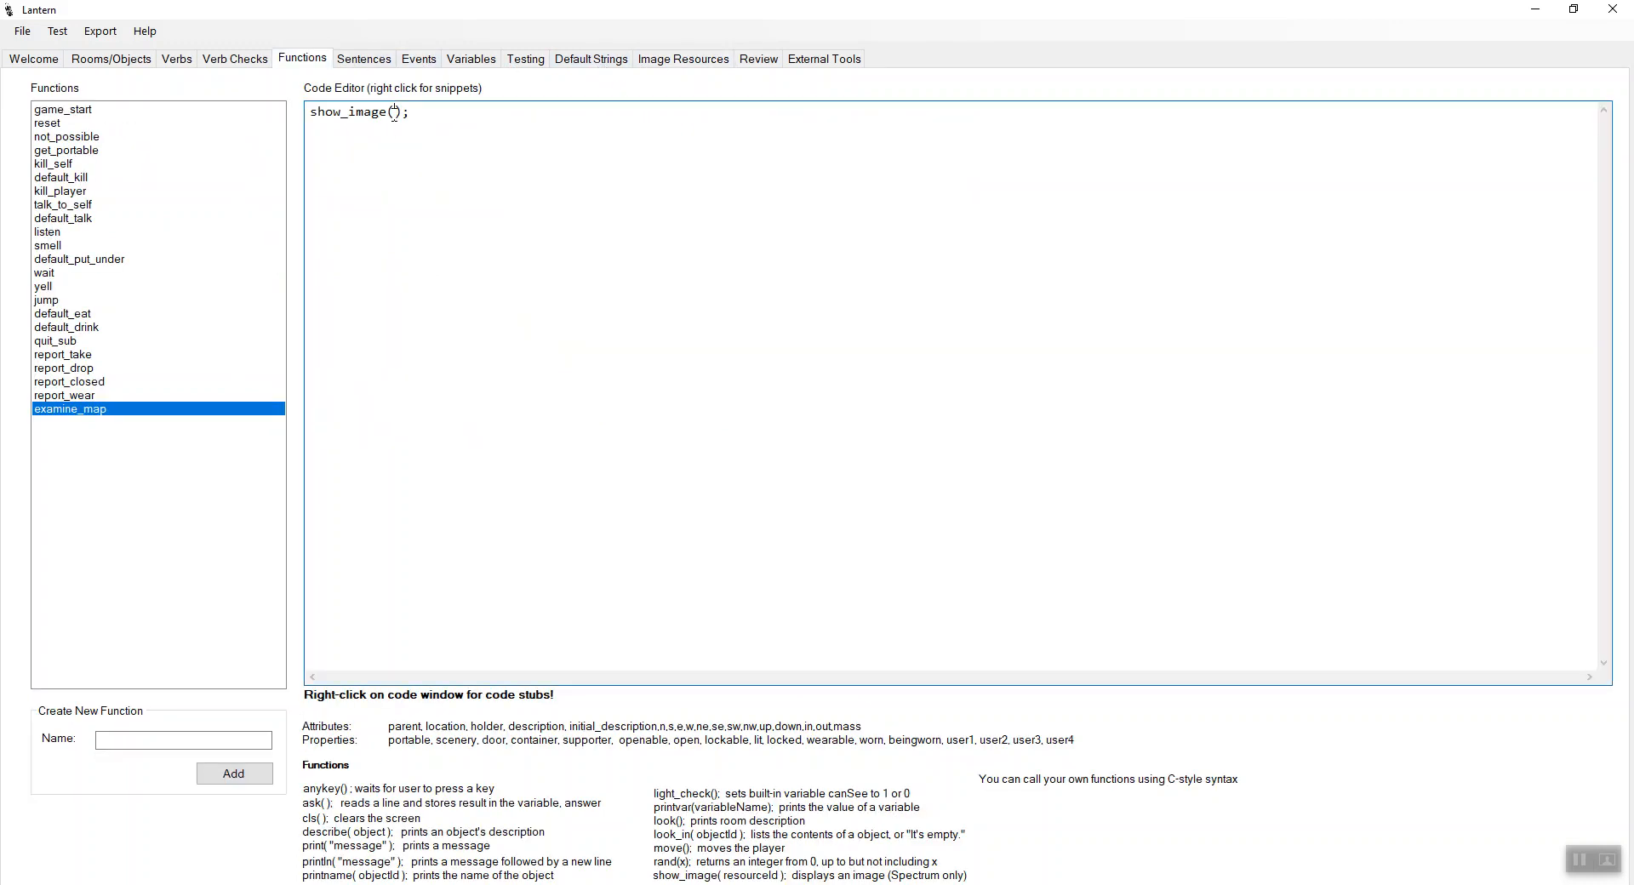
{"action": "key", "text": "ctrl+v"}
{"action": "left_click", "coordinate": [22, 31]}
{"action": "left_click", "coordinate": [109, 126]}
{"action": "left_click", "coordinate": [366, 59]}
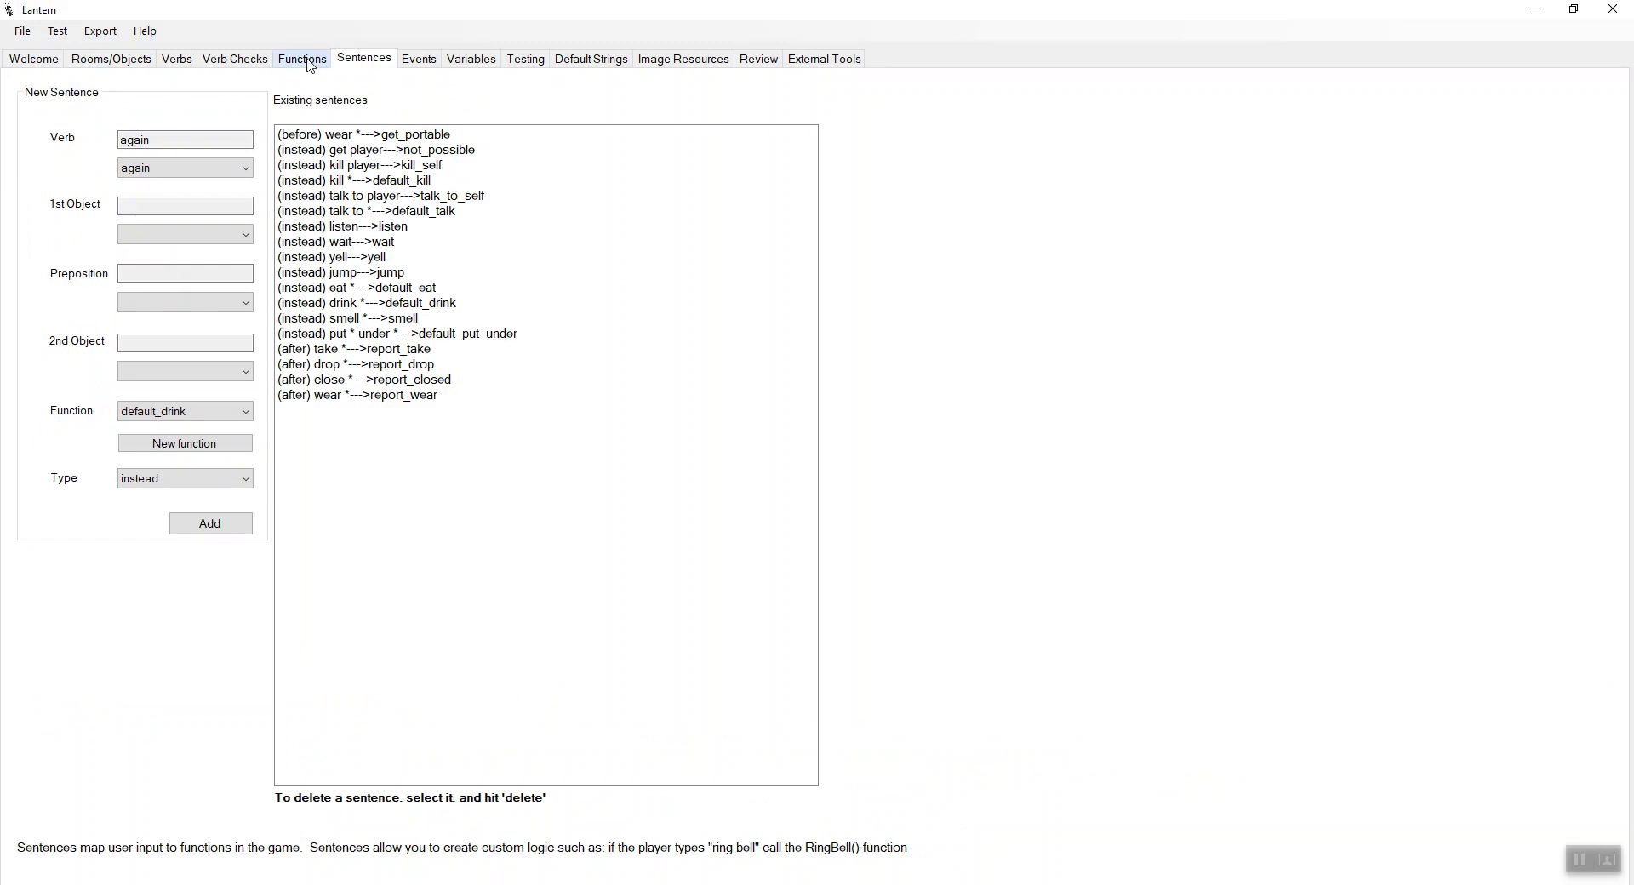
{"action": "left_click", "coordinate": [246, 168]}
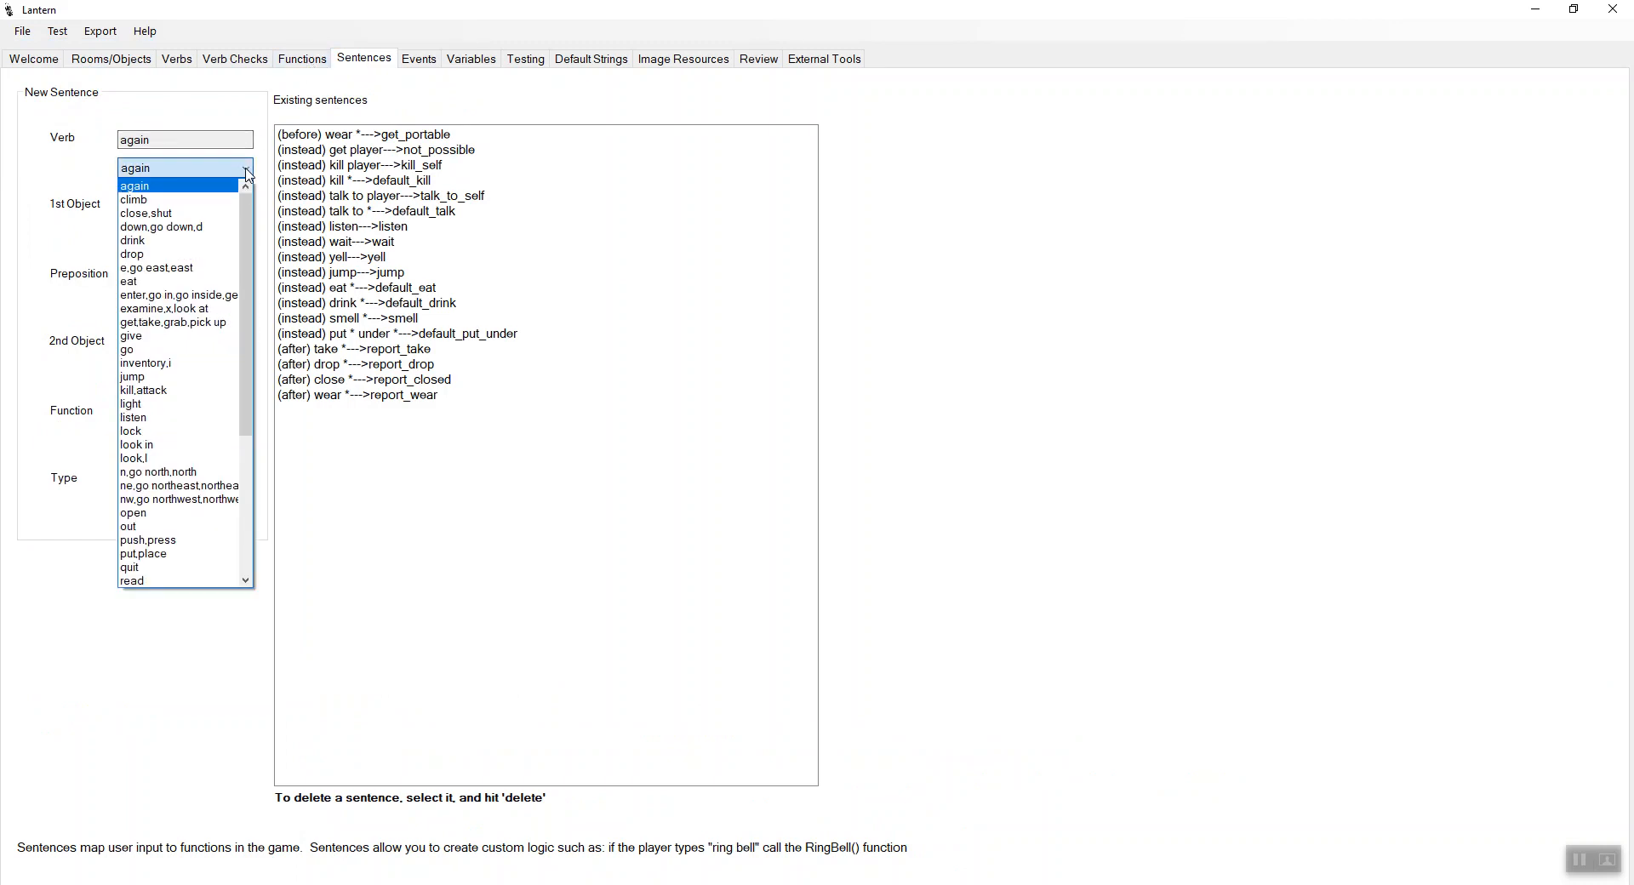
{"action": "left_click", "coordinate": [179, 308]}
{"action": "left_click", "coordinate": [175, 235]}
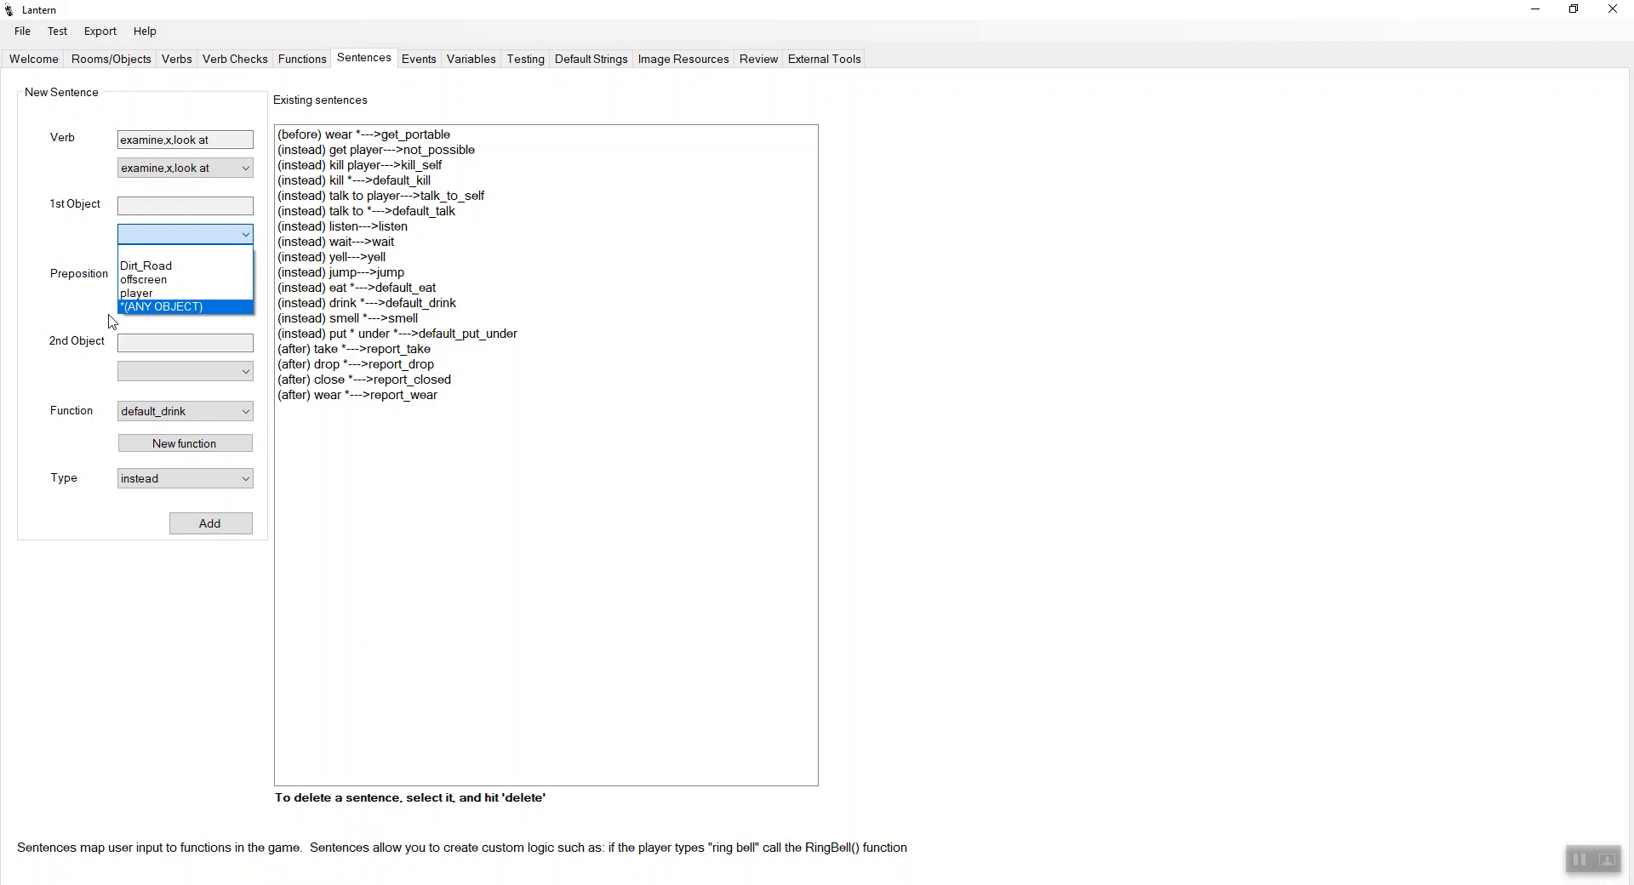
{"action": "left_click", "coordinate": [64, 310]}
Add a new object to the game with the printed name map.
{"action": "left_click", "coordinate": [102, 64]}
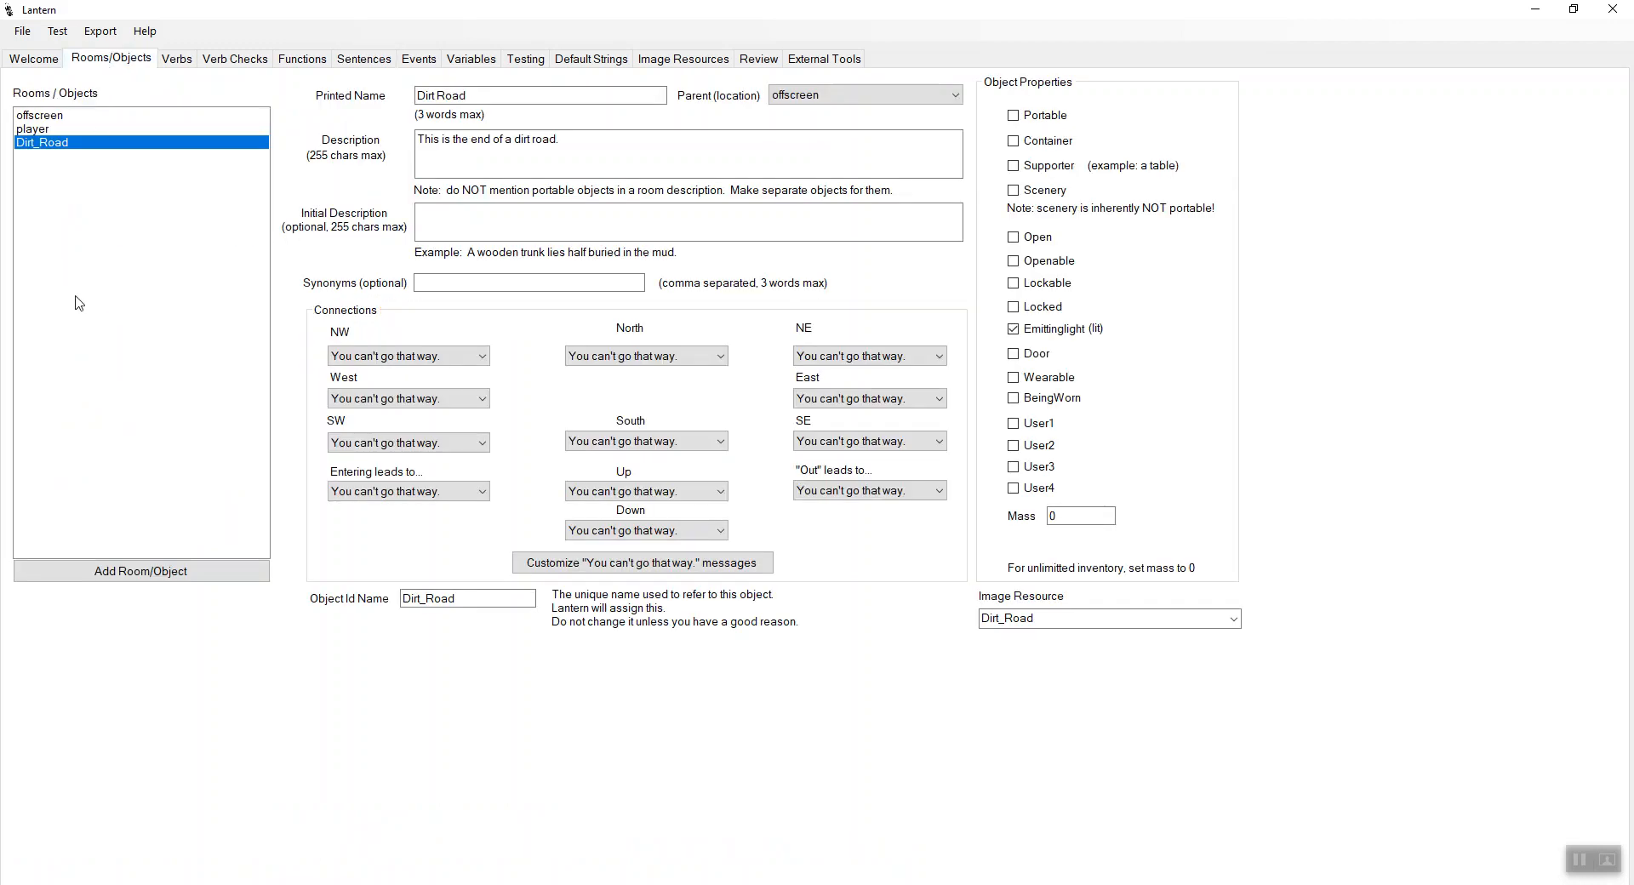
{"action": "left_click", "coordinate": [106, 572]}
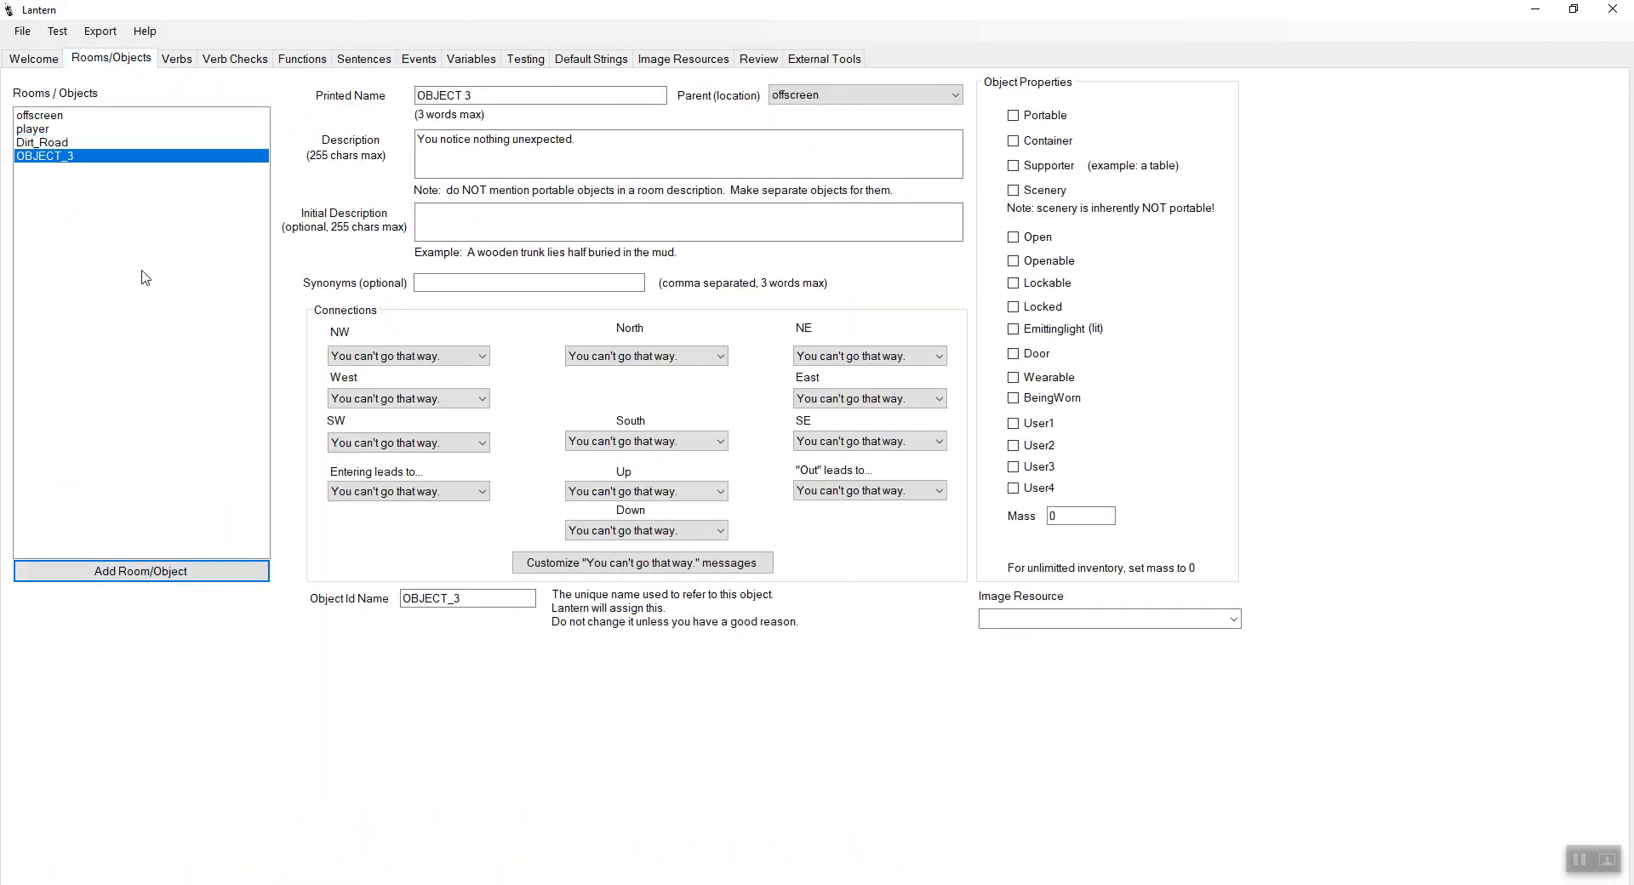
{"action": "left_click", "coordinate": [497, 94]}
{"action": "left_click_drag", "start_coordinate": [497, 95], "coordinate": [364, 102]}
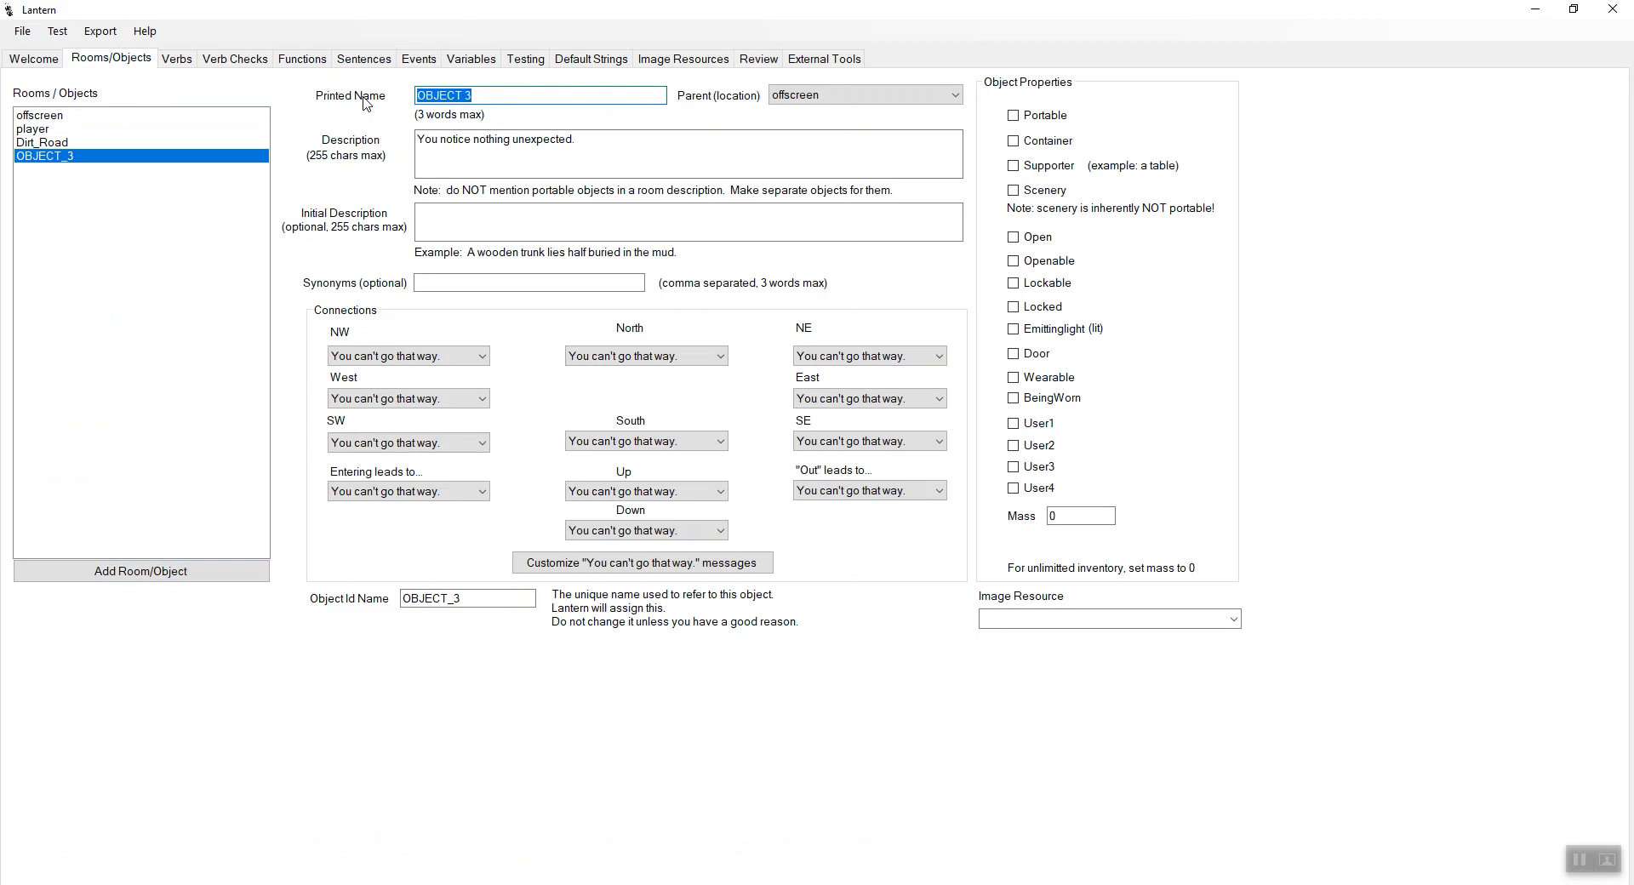
{"action": "type", "text": "map"}
Set the map object's parent to player and make the object portable.
{"action": "left_click", "coordinate": [839, 96]}
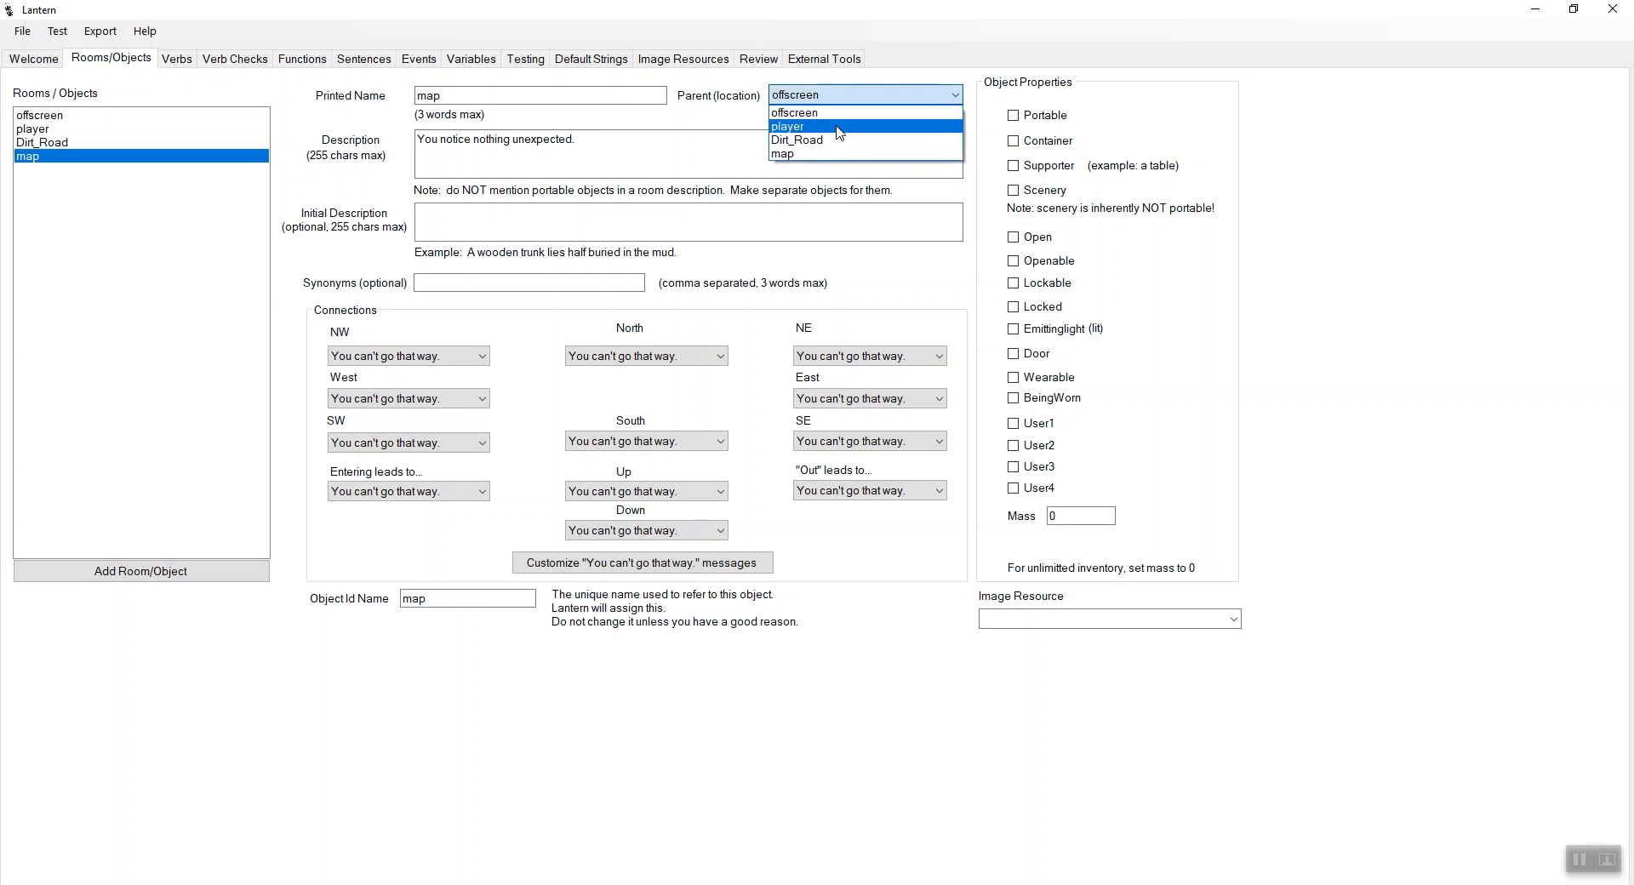
{"action": "left_click", "coordinate": [839, 125]}
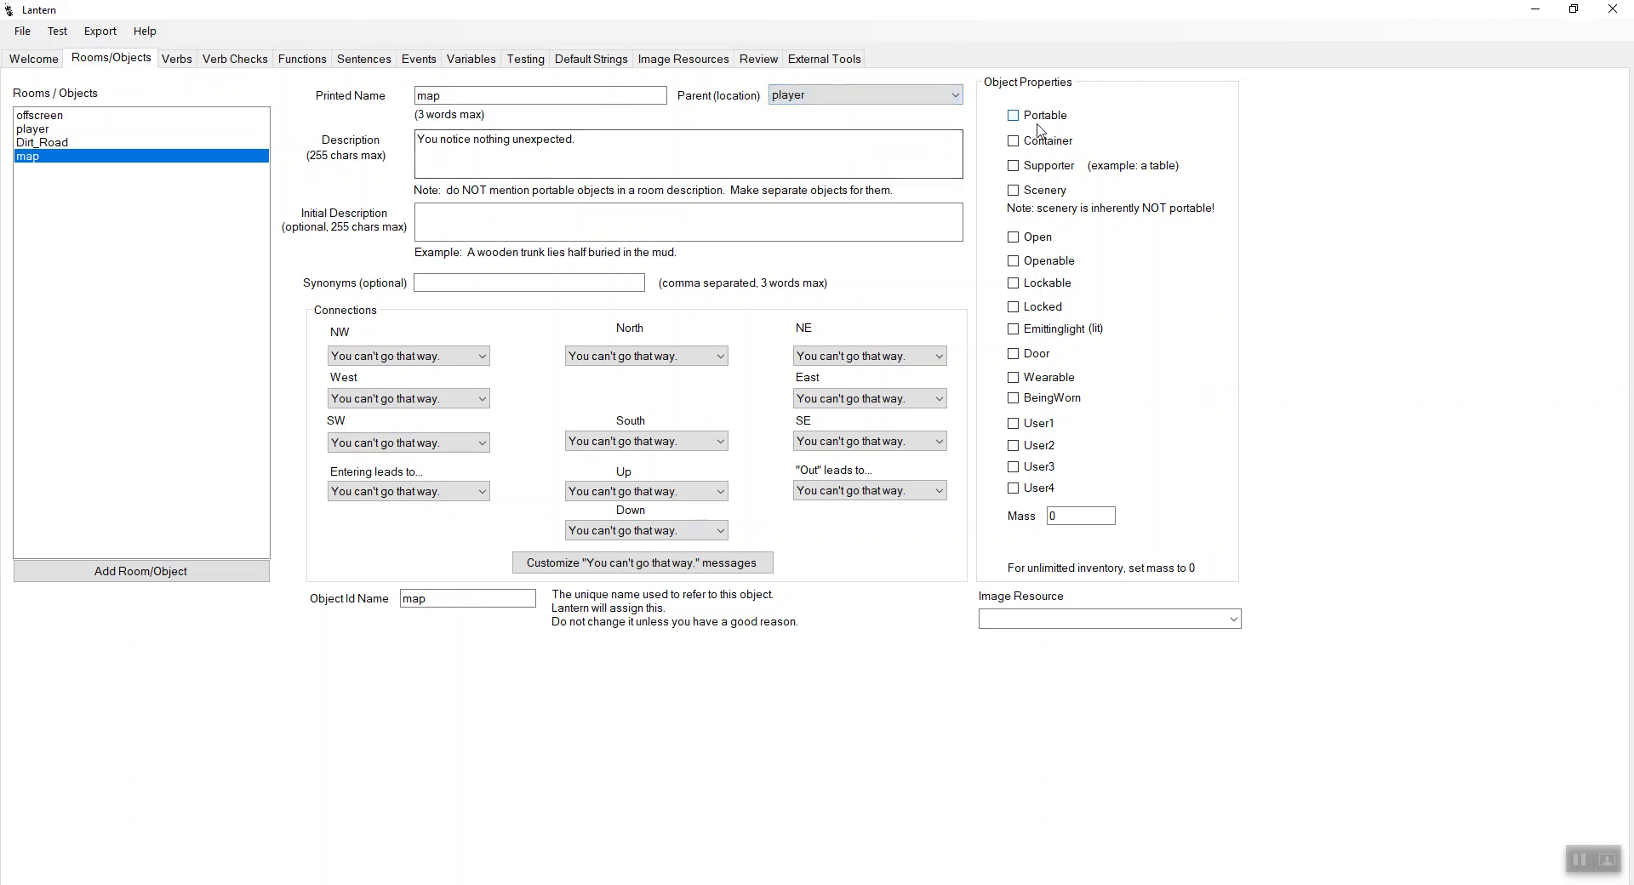
{"action": "left_click", "coordinate": [1013, 115]}
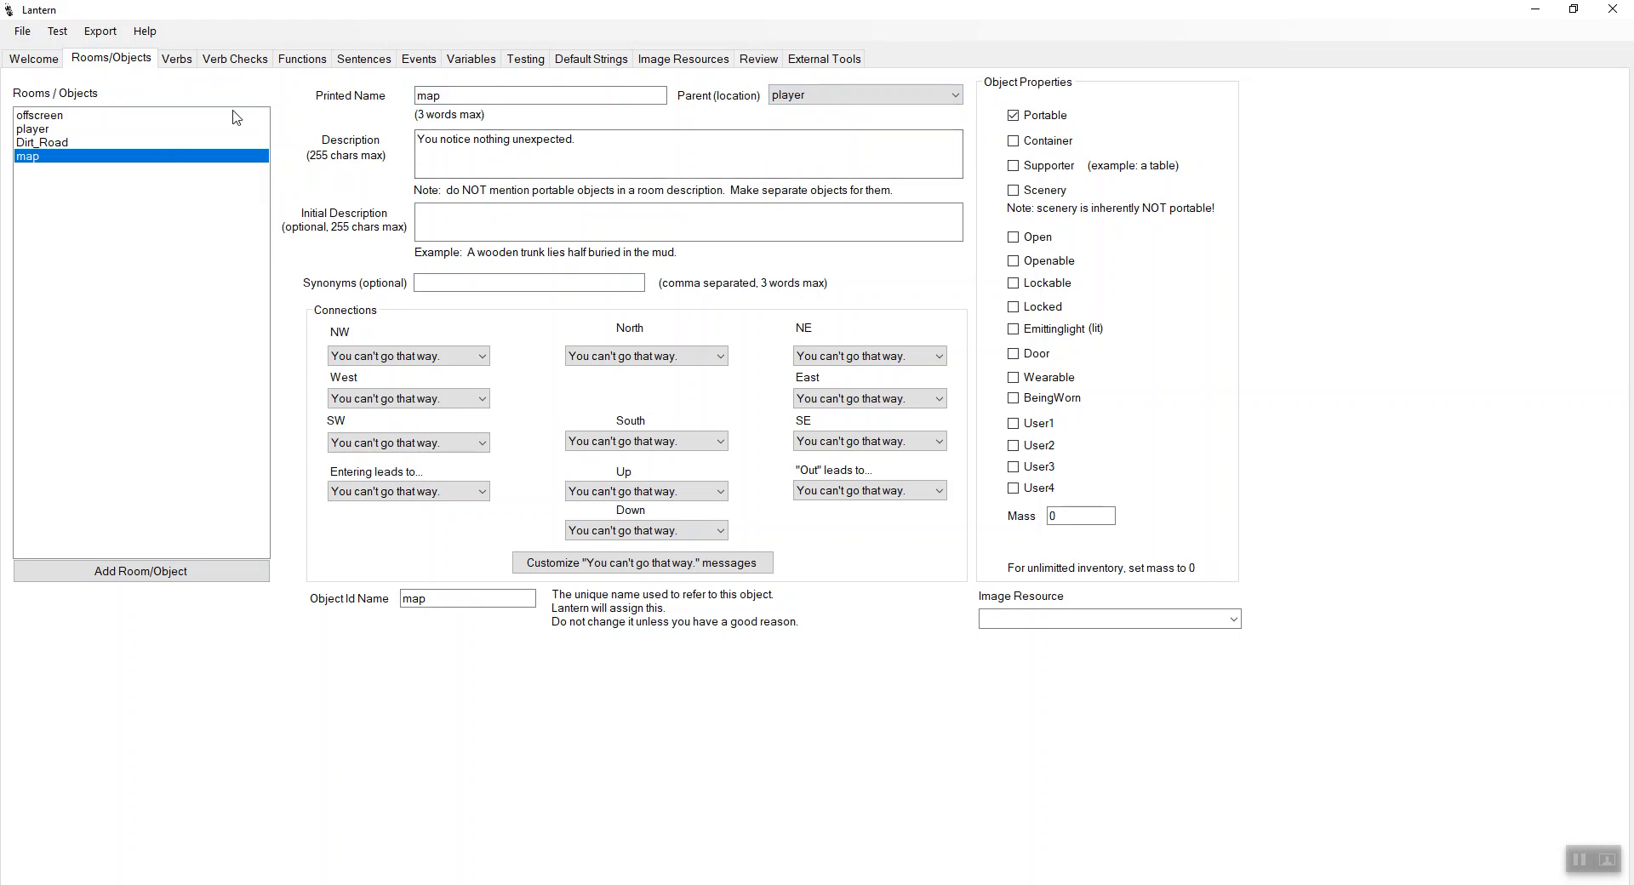
Add a sentence of type instead that maps examine with the object map to the function examine_map, and save the project.
{"action": "left_click", "coordinate": [303, 60]}
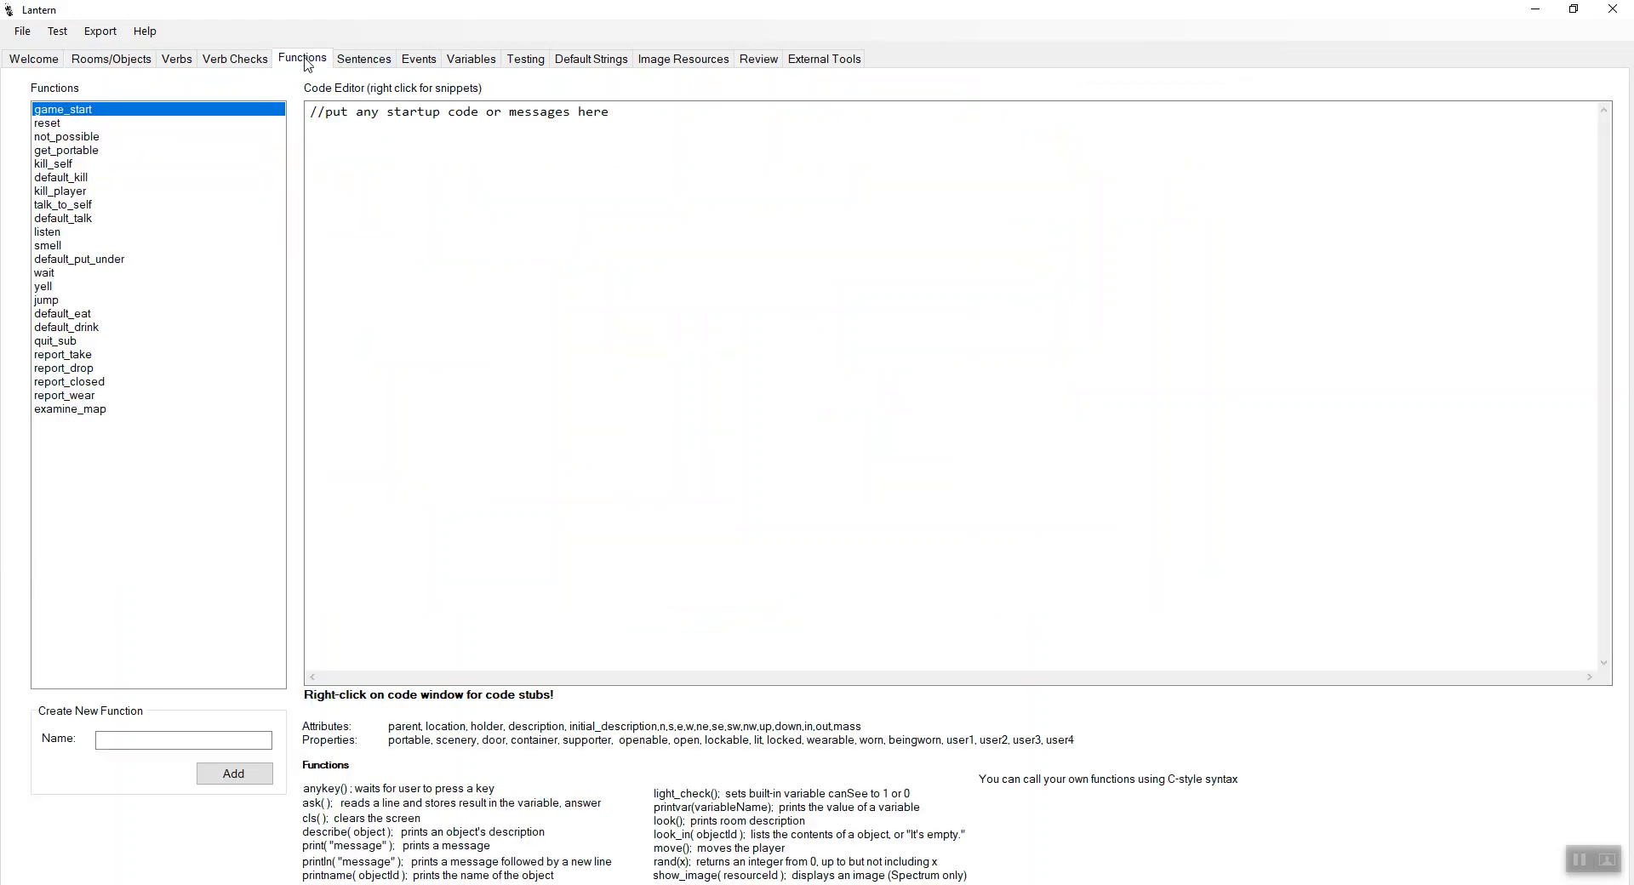
{"action": "left_click", "coordinate": [363, 62]}
{"action": "left_click", "coordinate": [192, 170]}
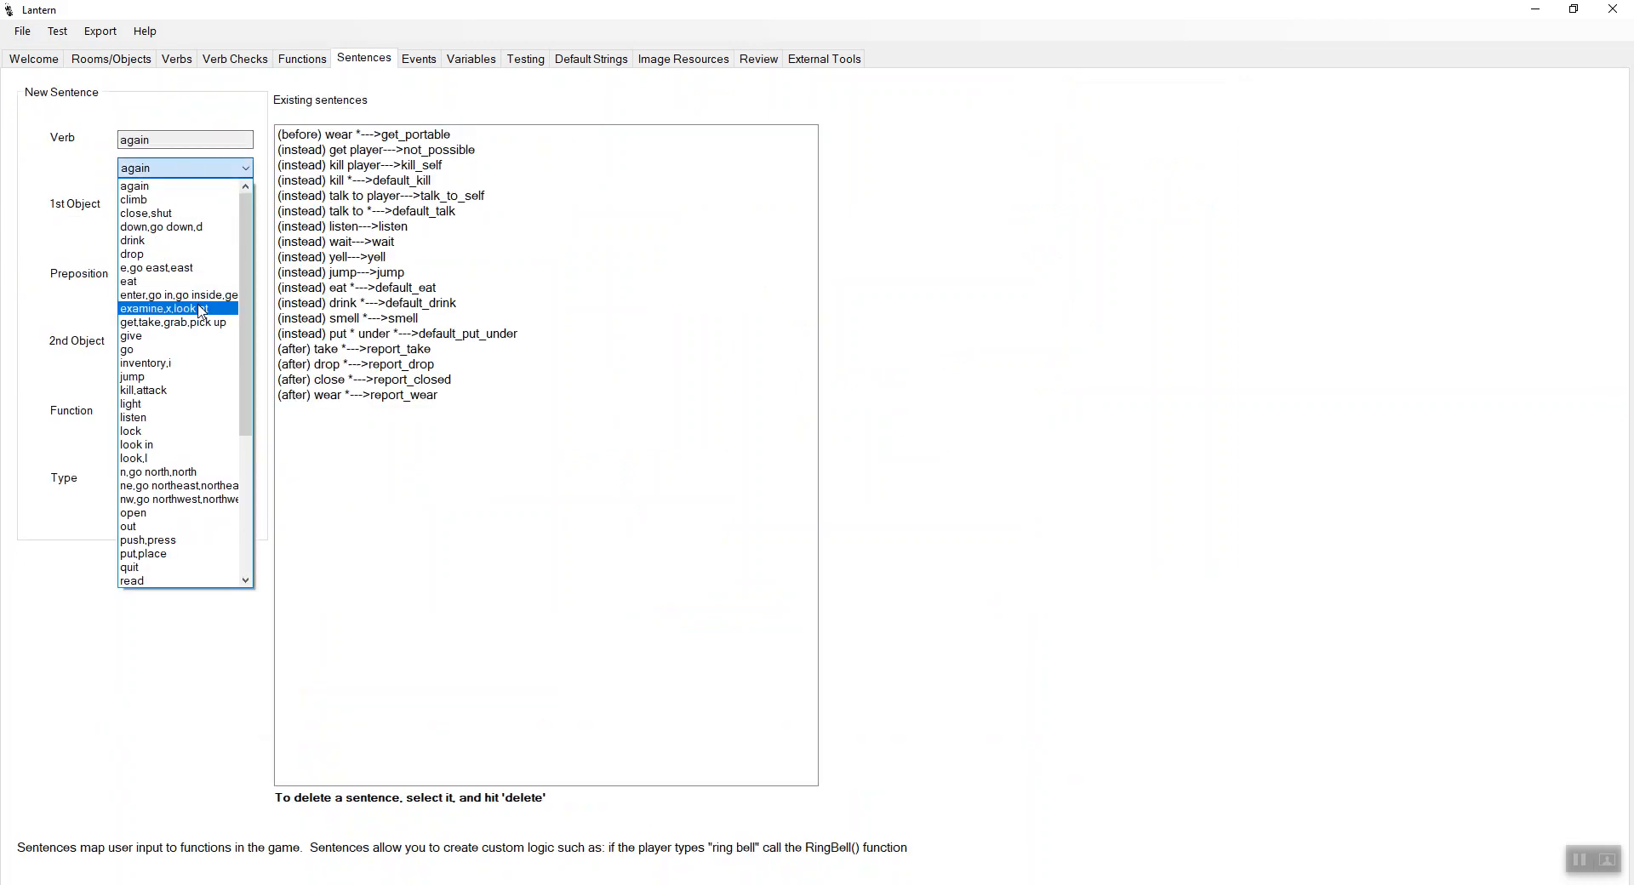
{"action": "left_click", "coordinate": [170, 308]}
{"action": "left_click", "coordinate": [170, 235]}
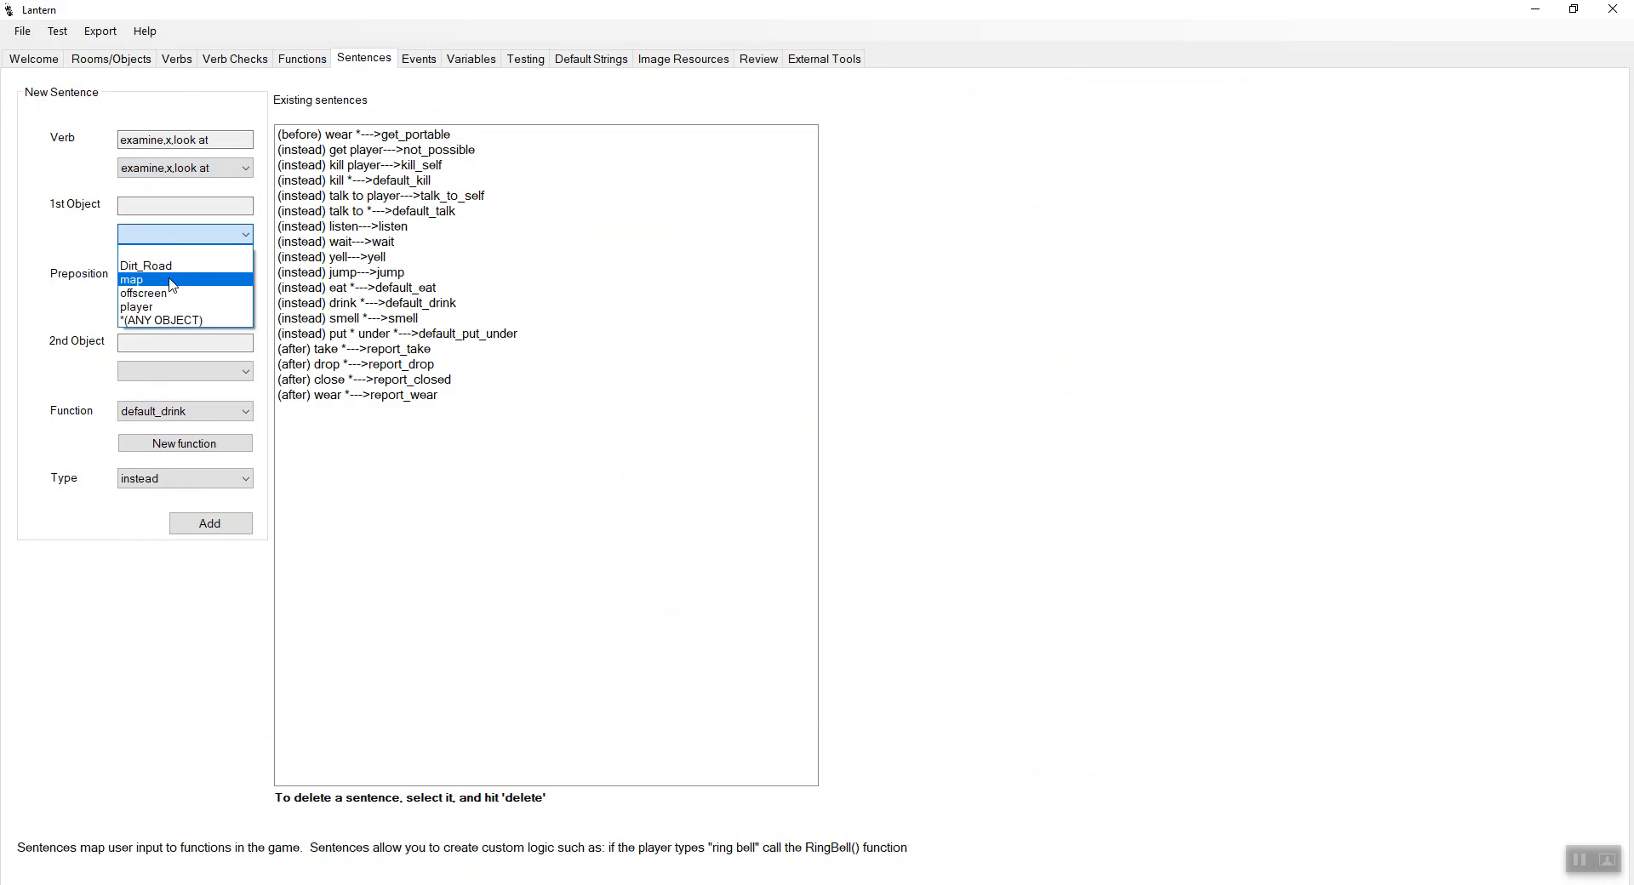
{"action": "left_click", "coordinate": [171, 277]}
{"action": "left_click", "coordinate": [162, 414]}
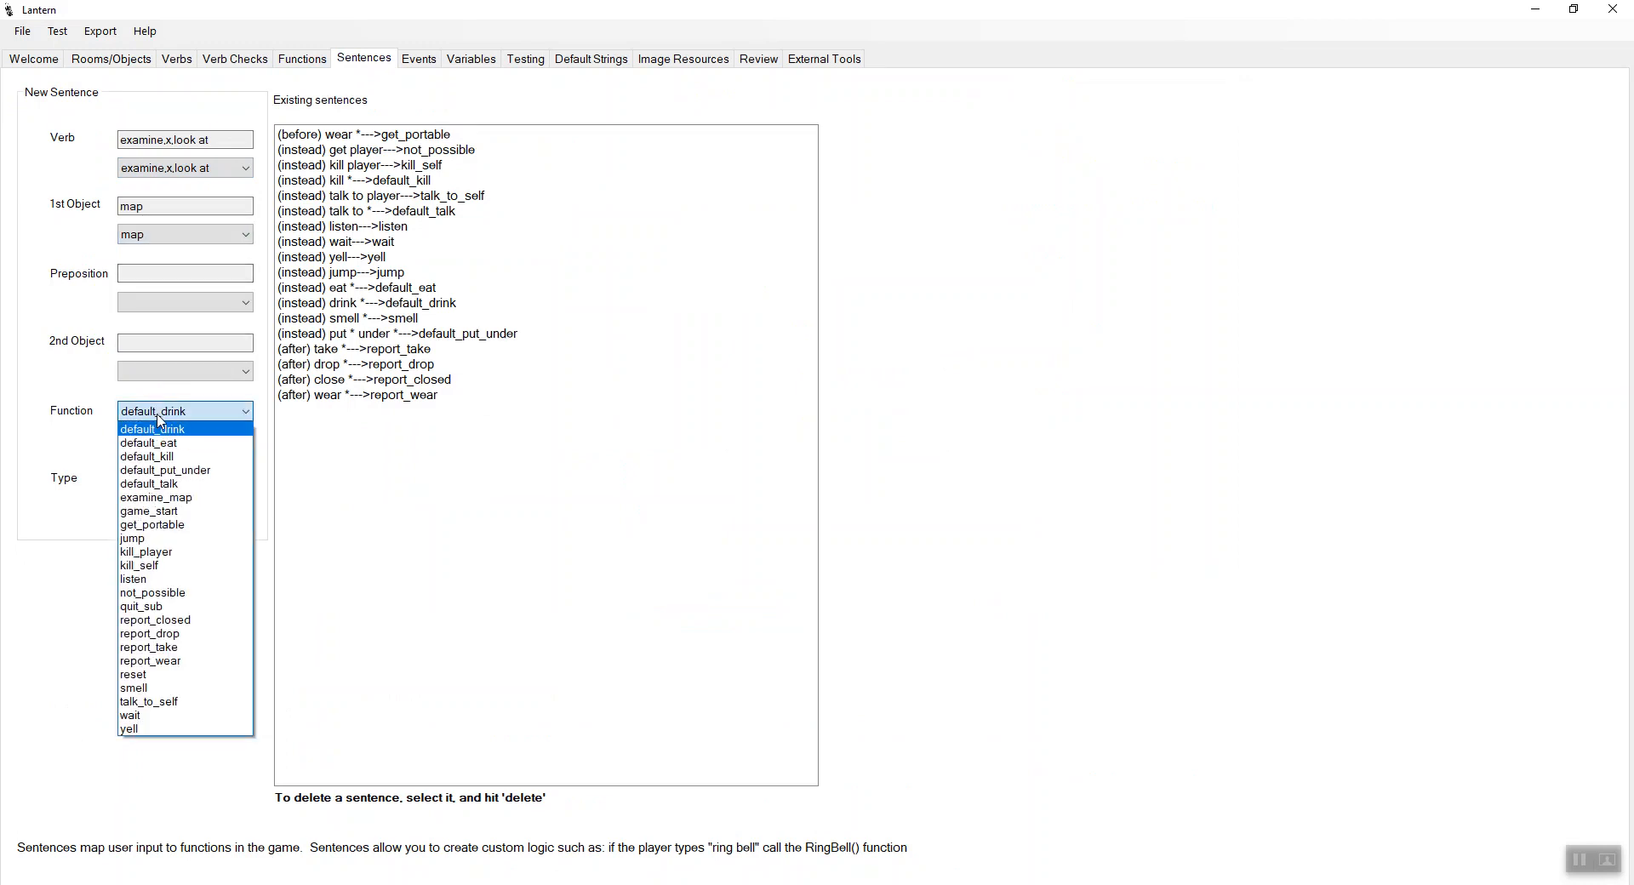
{"action": "left_click", "coordinate": [191, 498]}
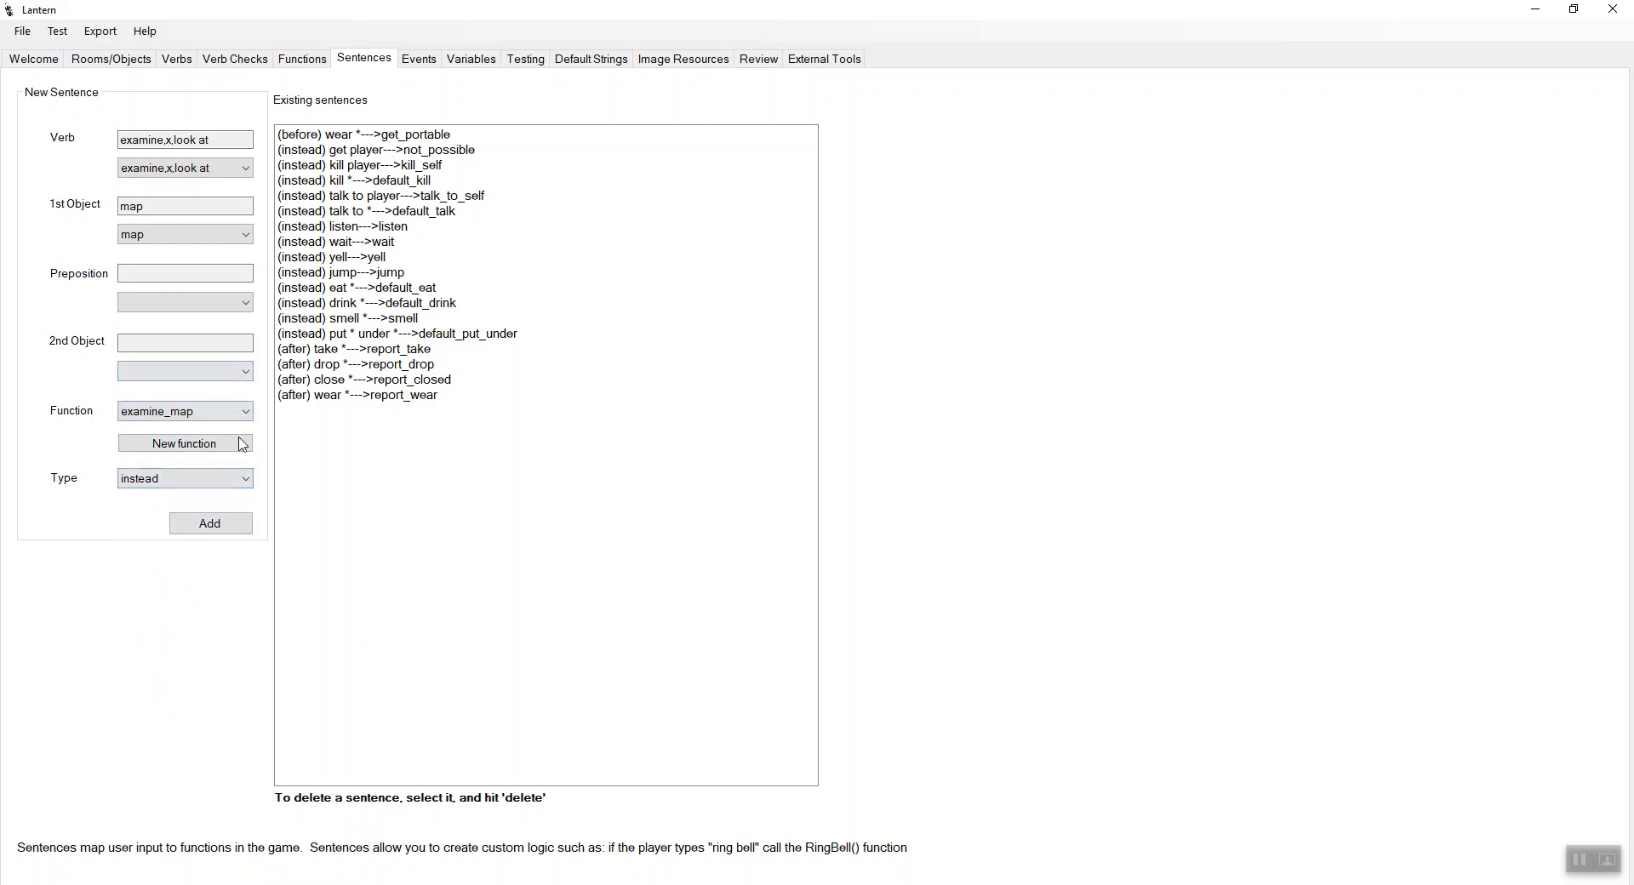
{"action": "left_click", "coordinate": [210, 525]}
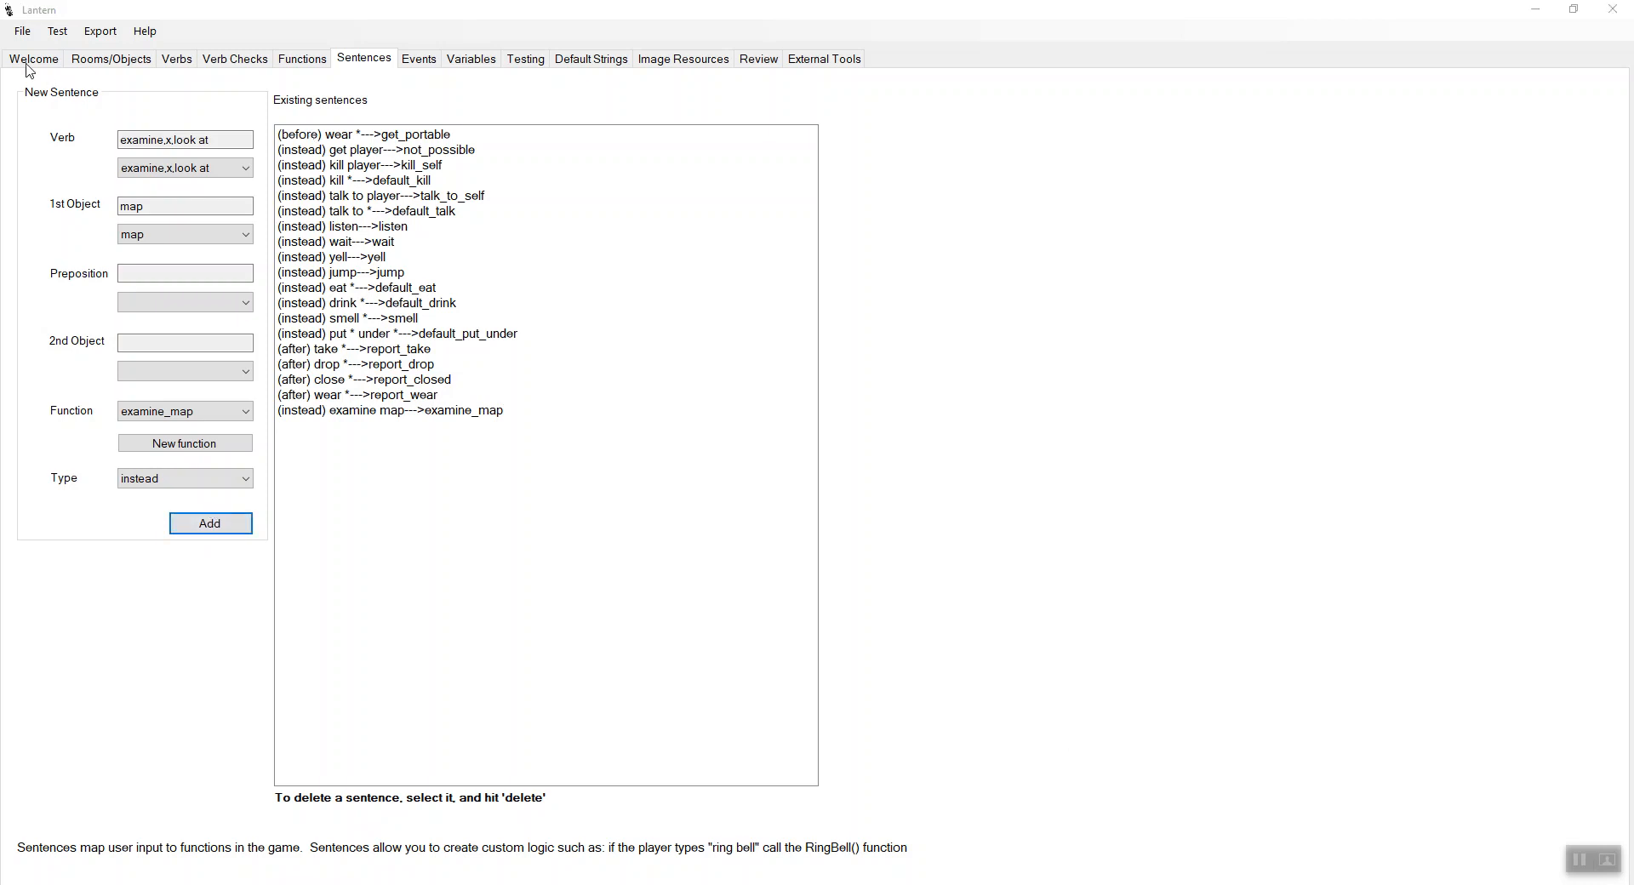
{"action": "left_click", "coordinate": [22, 30]}
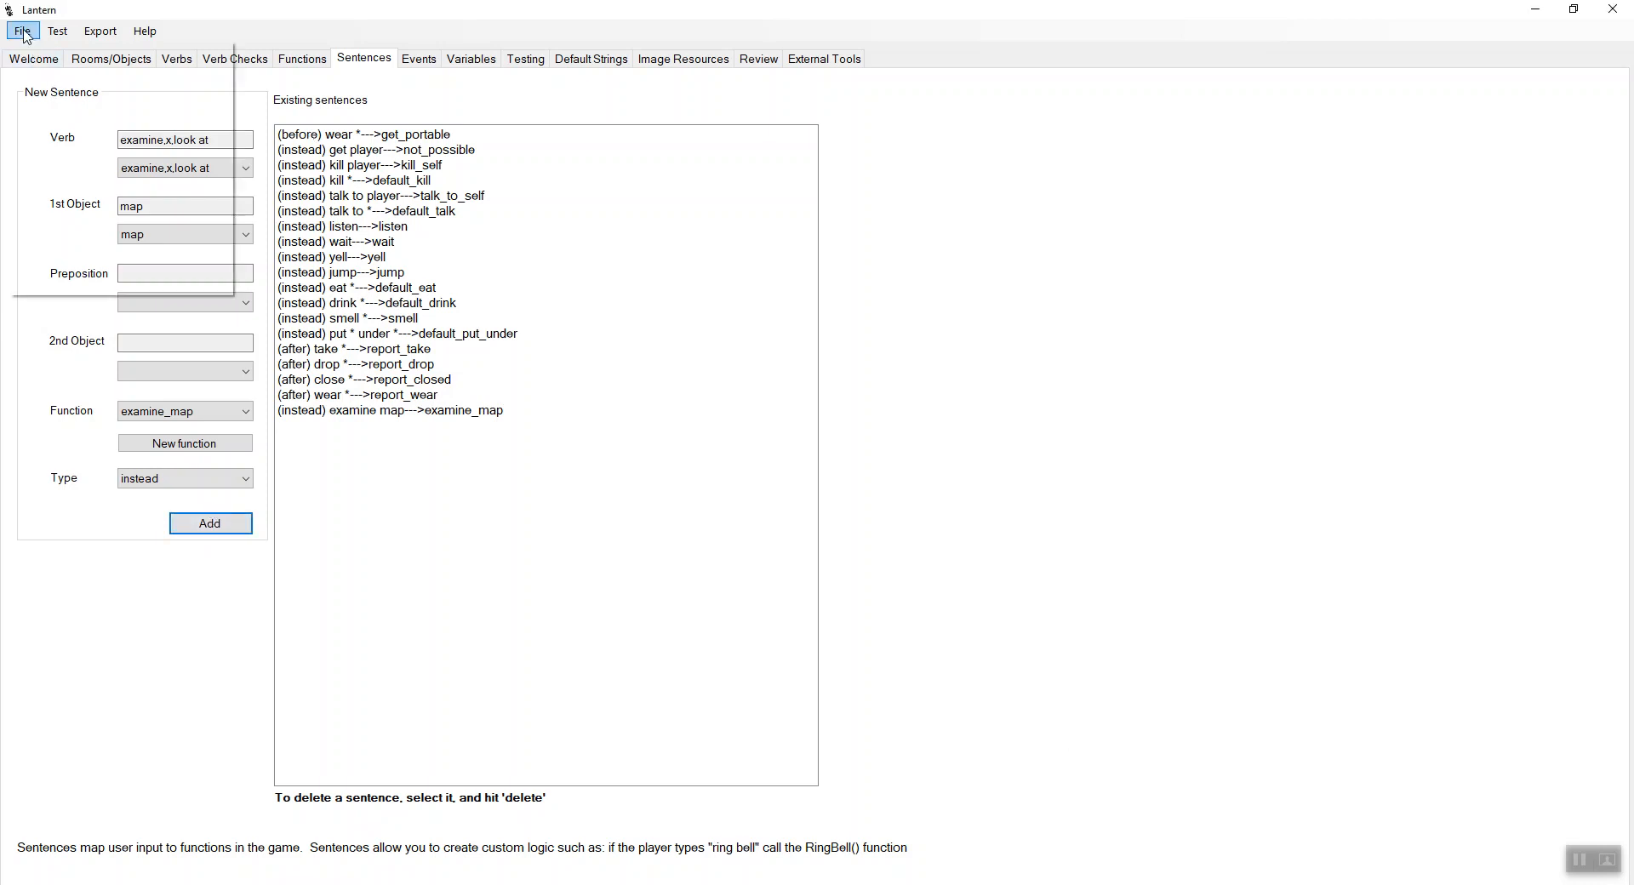
{"action": "left_click", "coordinate": [65, 124]}
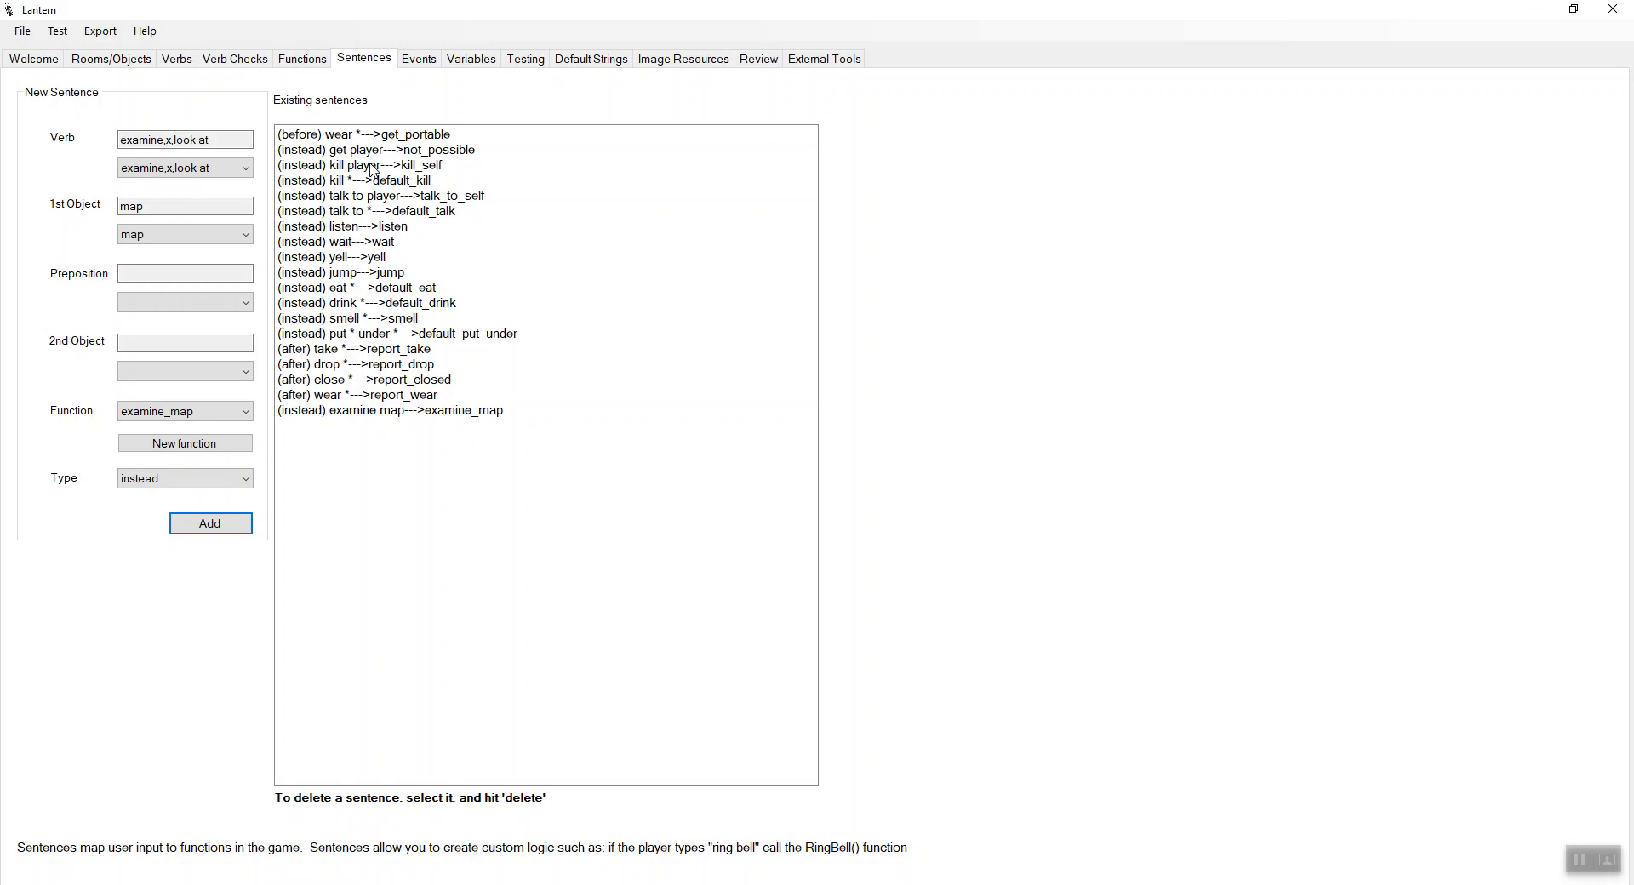
Review the show_image call in the code of the examine_map function.
{"action": "left_click", "coordinate": [305, 59]}
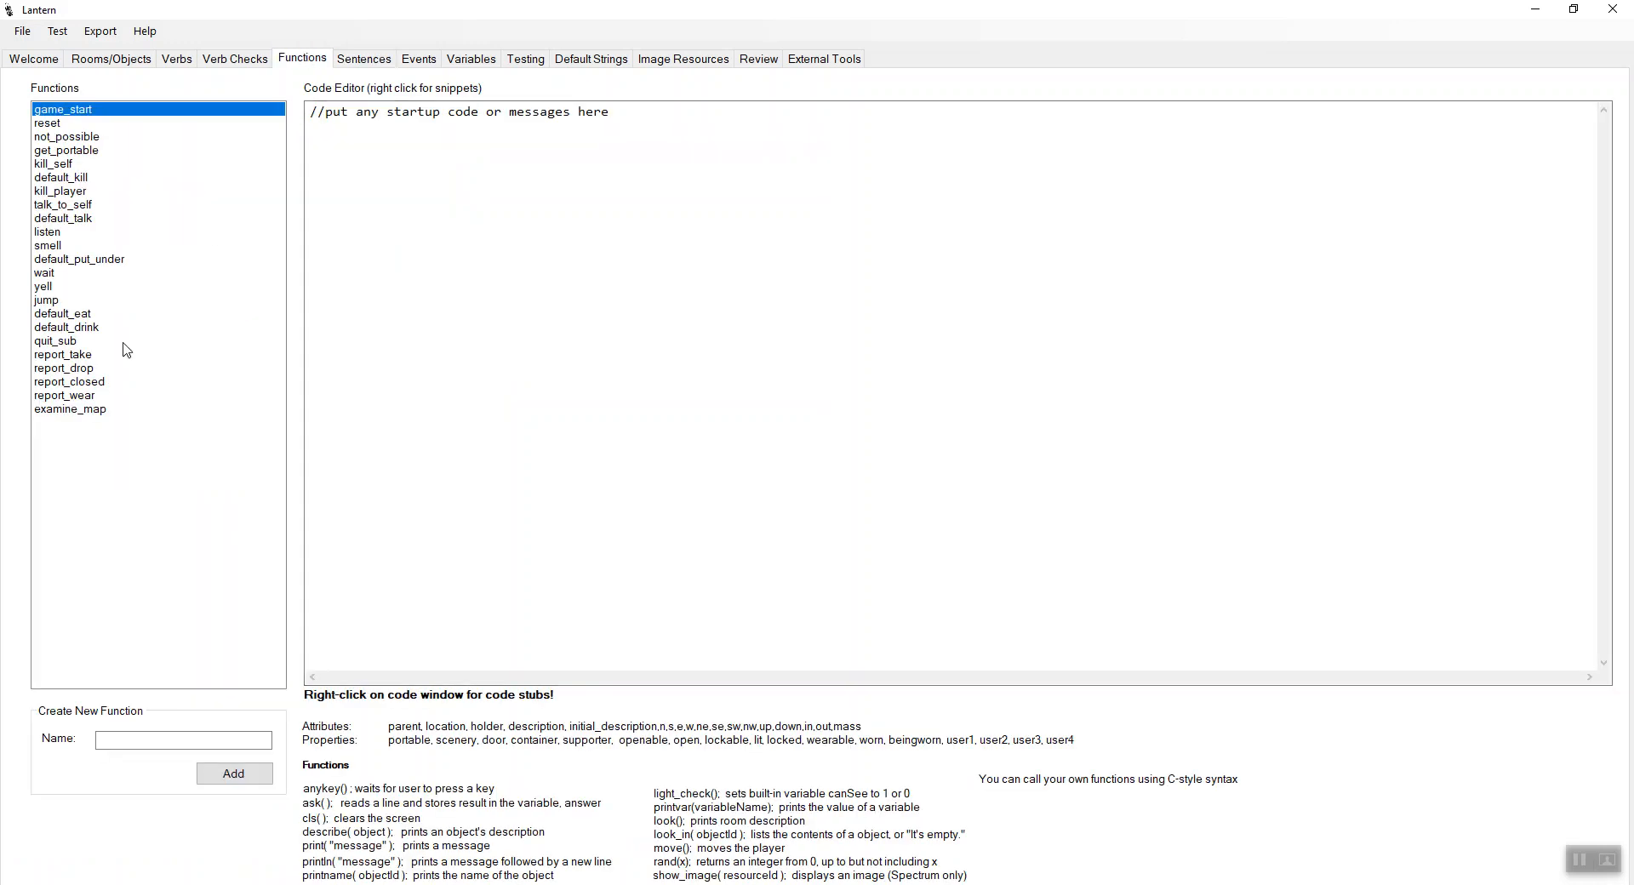
{"action": "left_click", "coordinate": [89, 409]}
{"action": "left_click", "coordinate": [490, 129]}
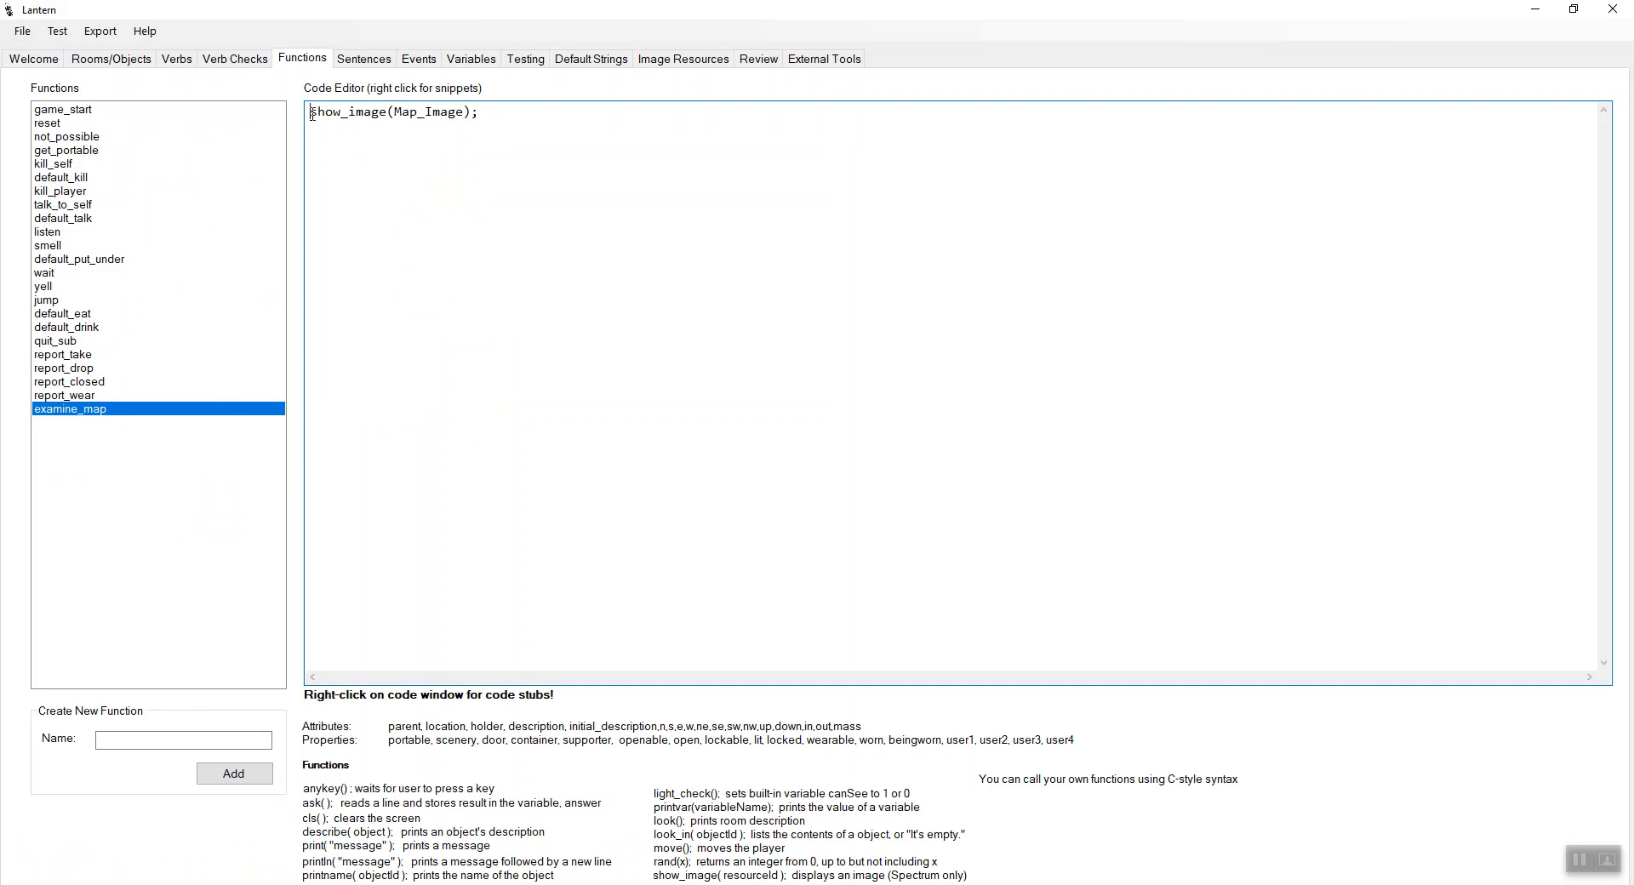
{"action": "left_click_drag", "start_coordinate": [312, 114], "coordinate": [533, 123]}
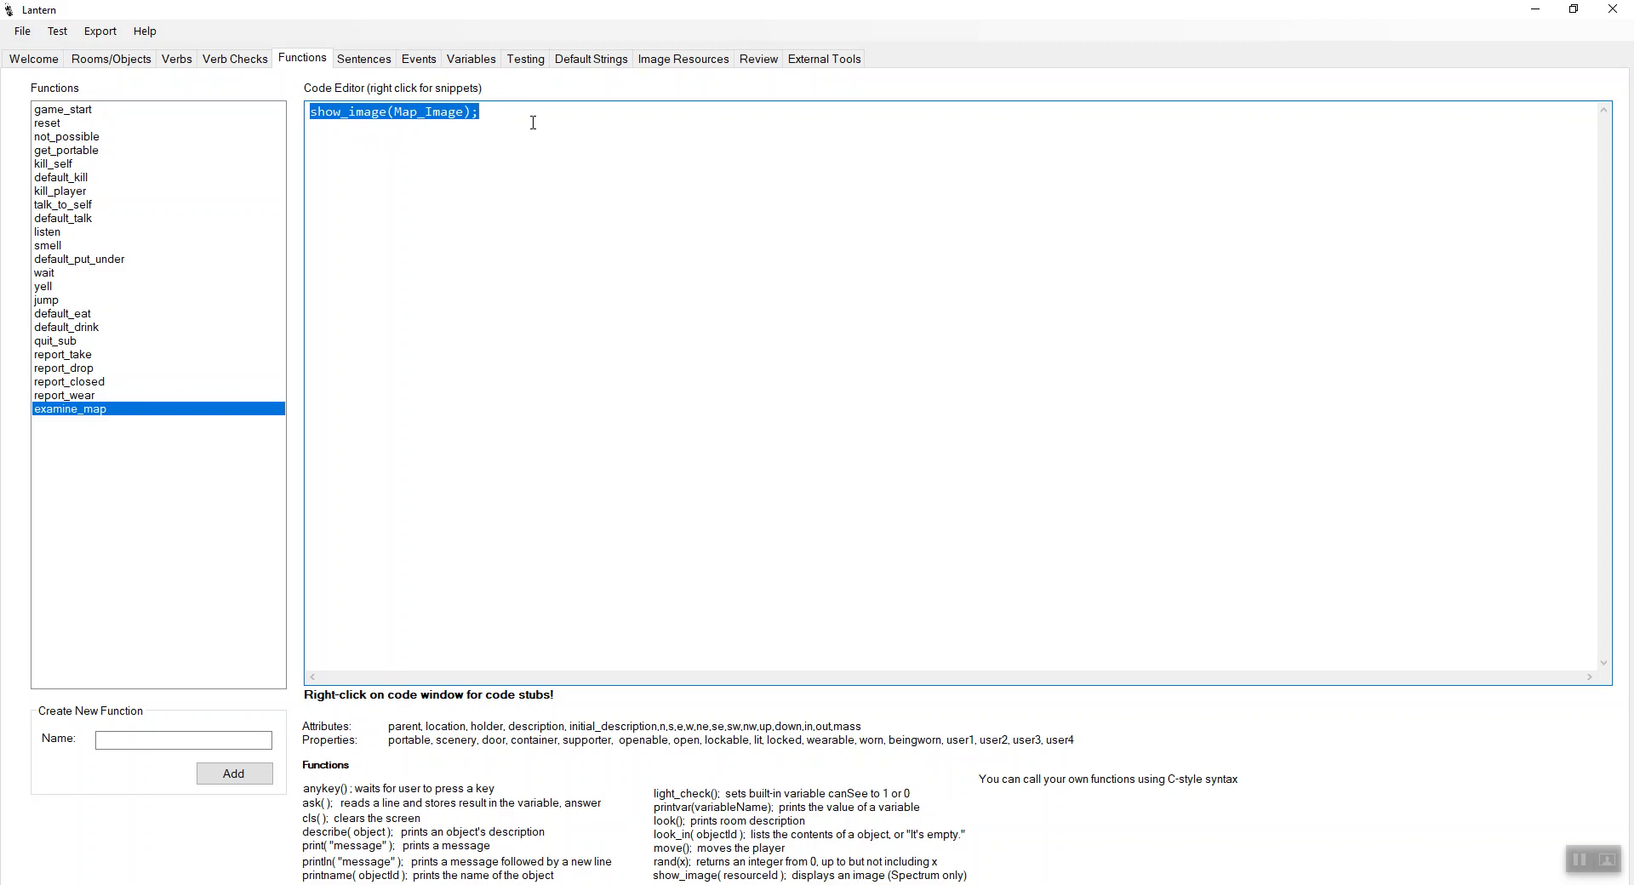
{"action": "left_click", "coordinate": [537, 122]}
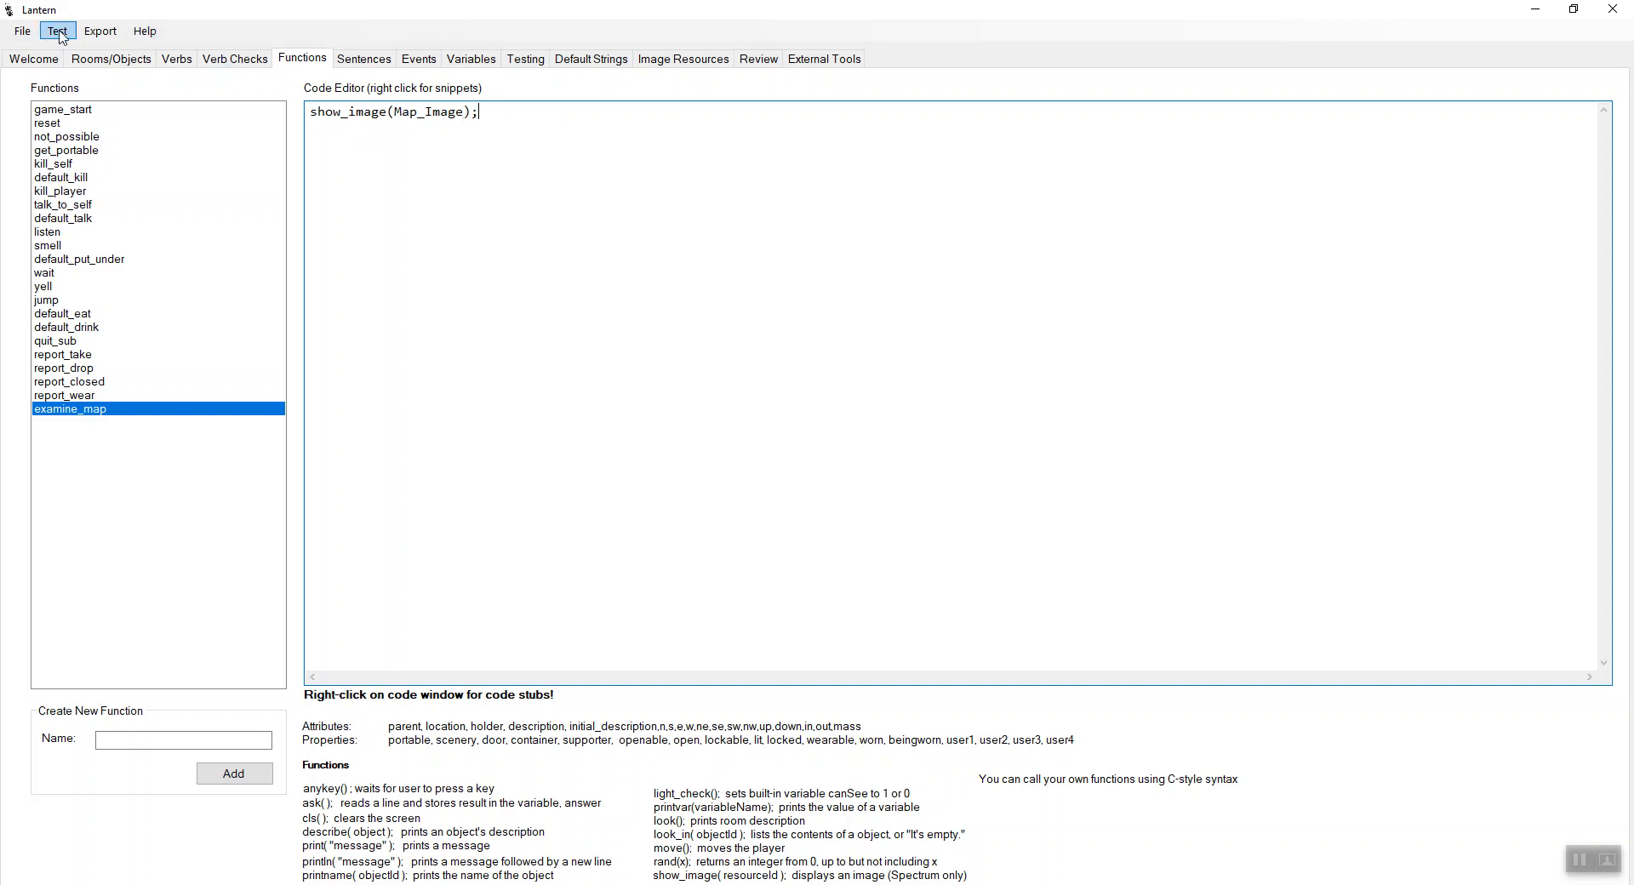
Save the project and export it for ZX Spectrum 48K, removing the breakpoint in the ShowImage constructor and resuming execution.
{"action": "left_click", "coordinate": [22, 31]}
{"action": "left_click", "coordinate": [64, 132]}
{"action": "left_click", "coordinate": [99, 30]}
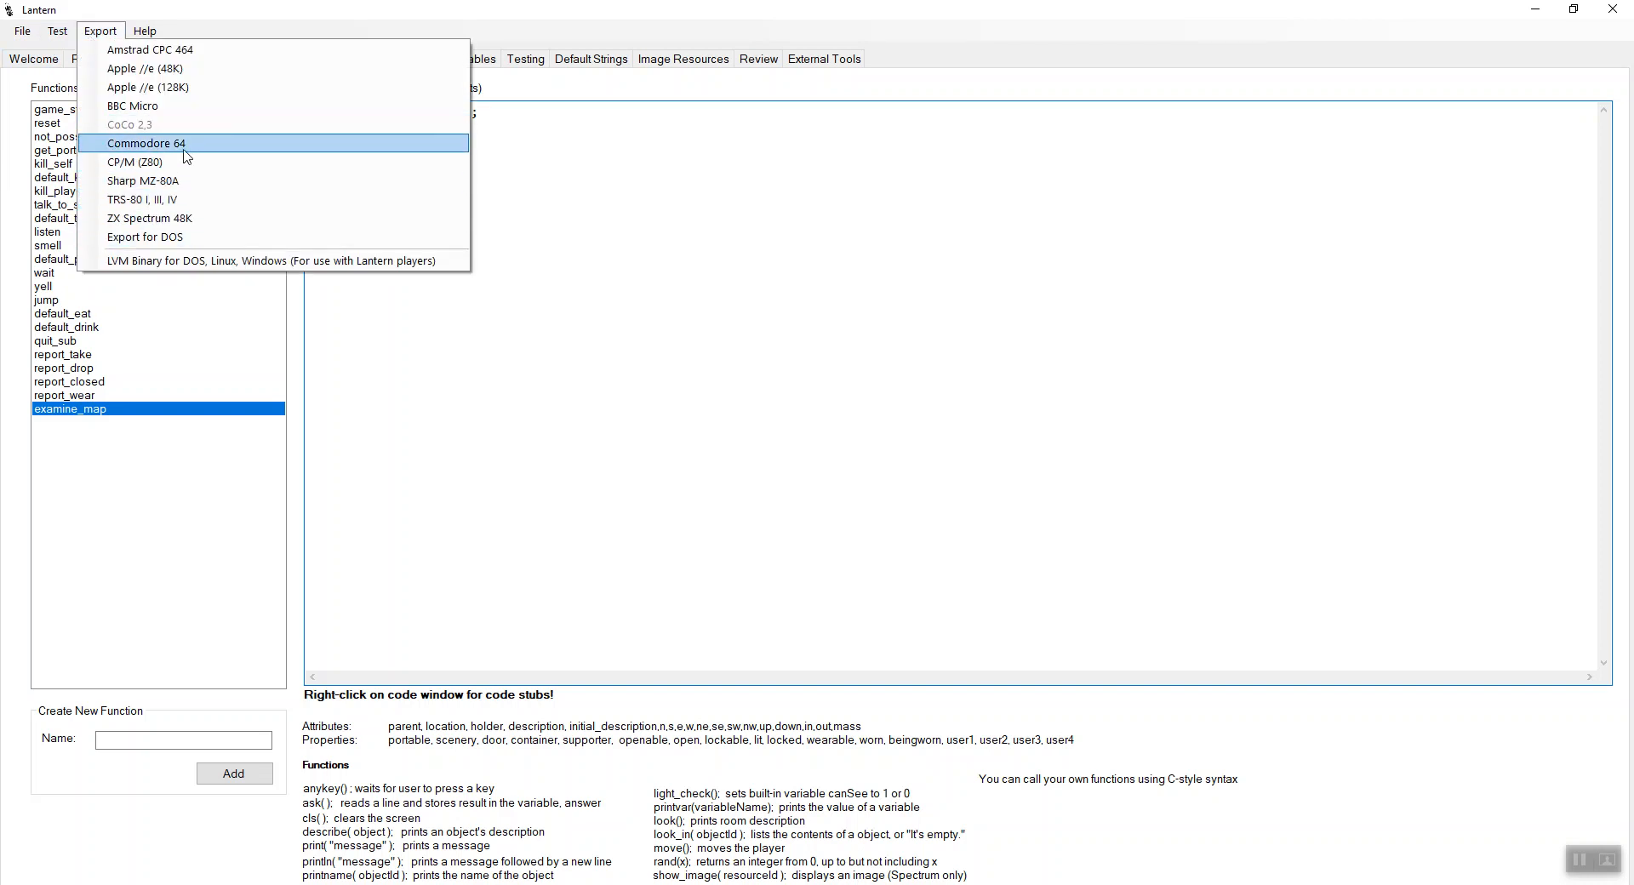
{"action": "left_click", "coordinate": [204, 219]}
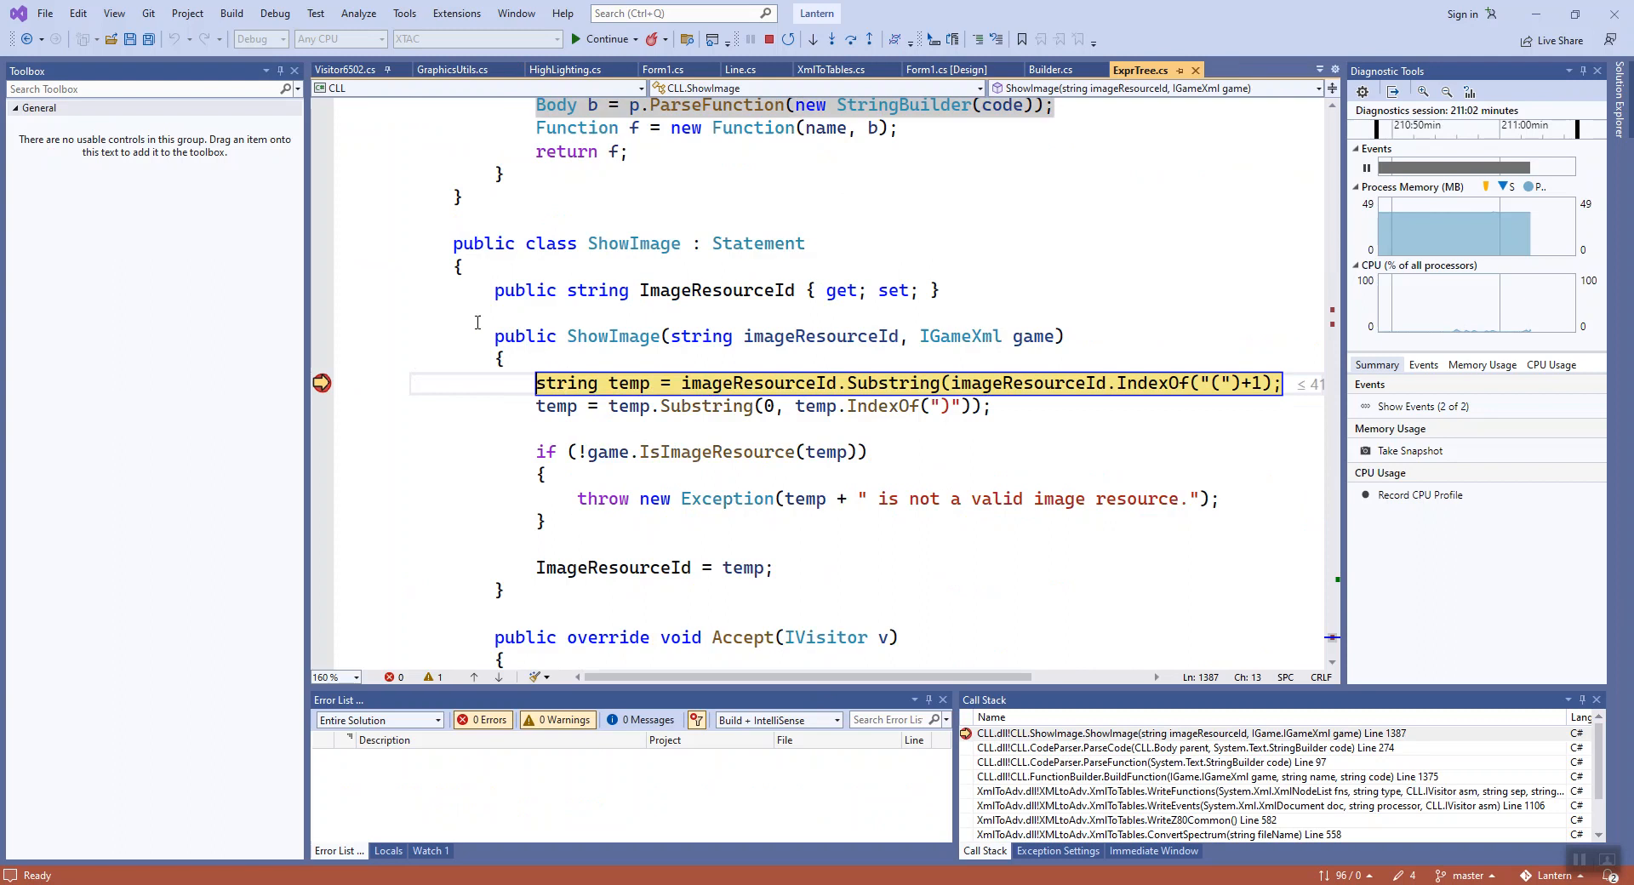
{"action": "left_click", "coordinate": [321, 381]}
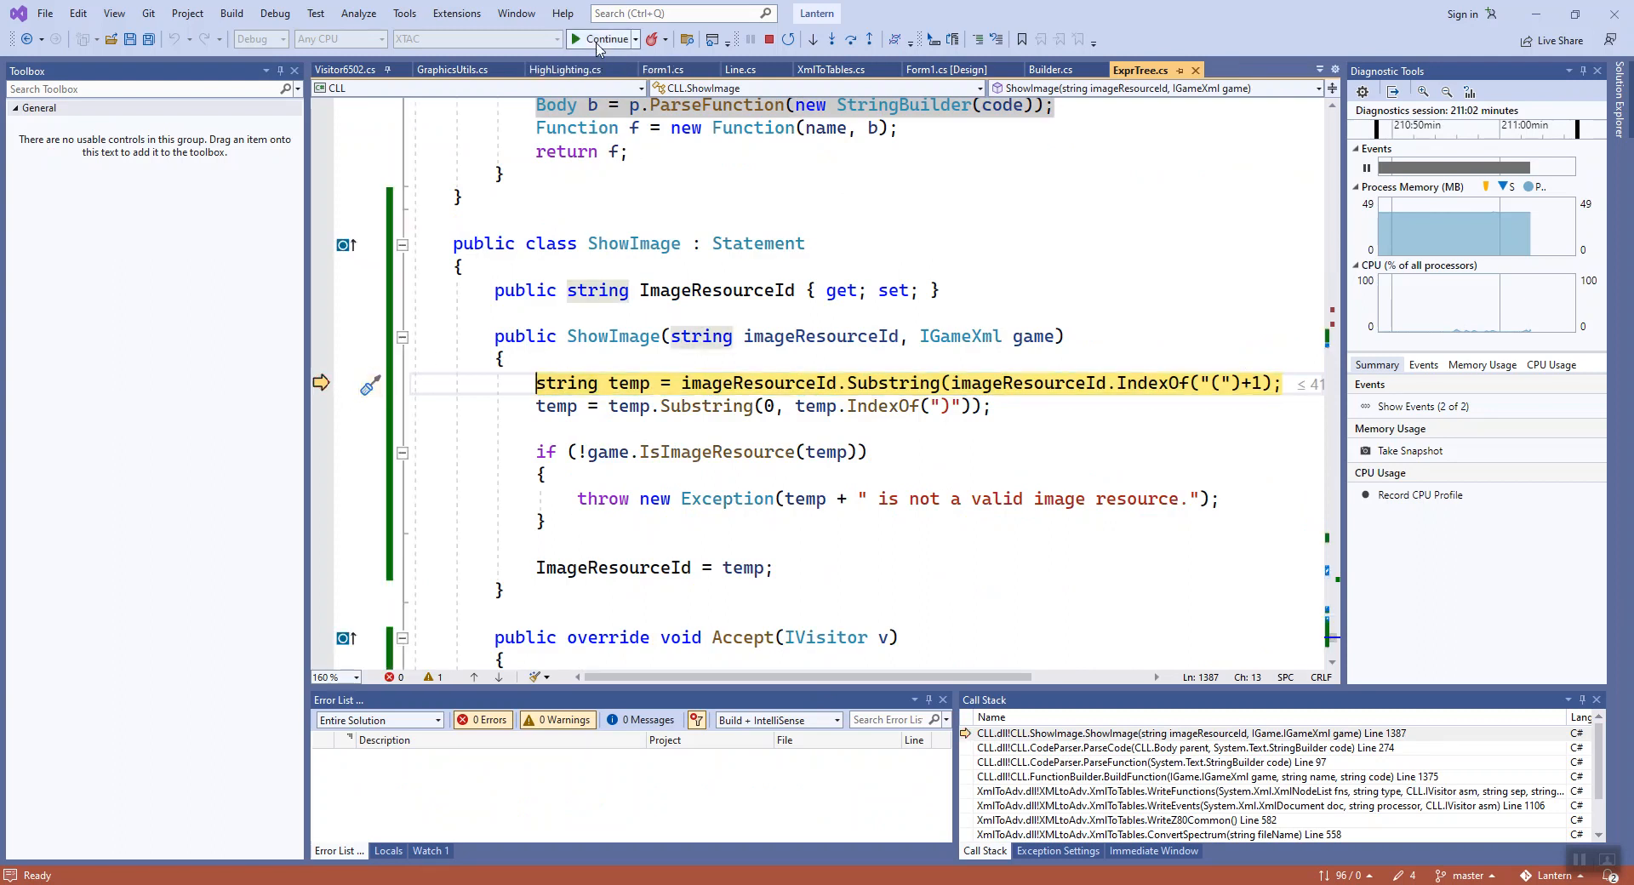
{"action": "left_click", "coordinate": [607, 39]}
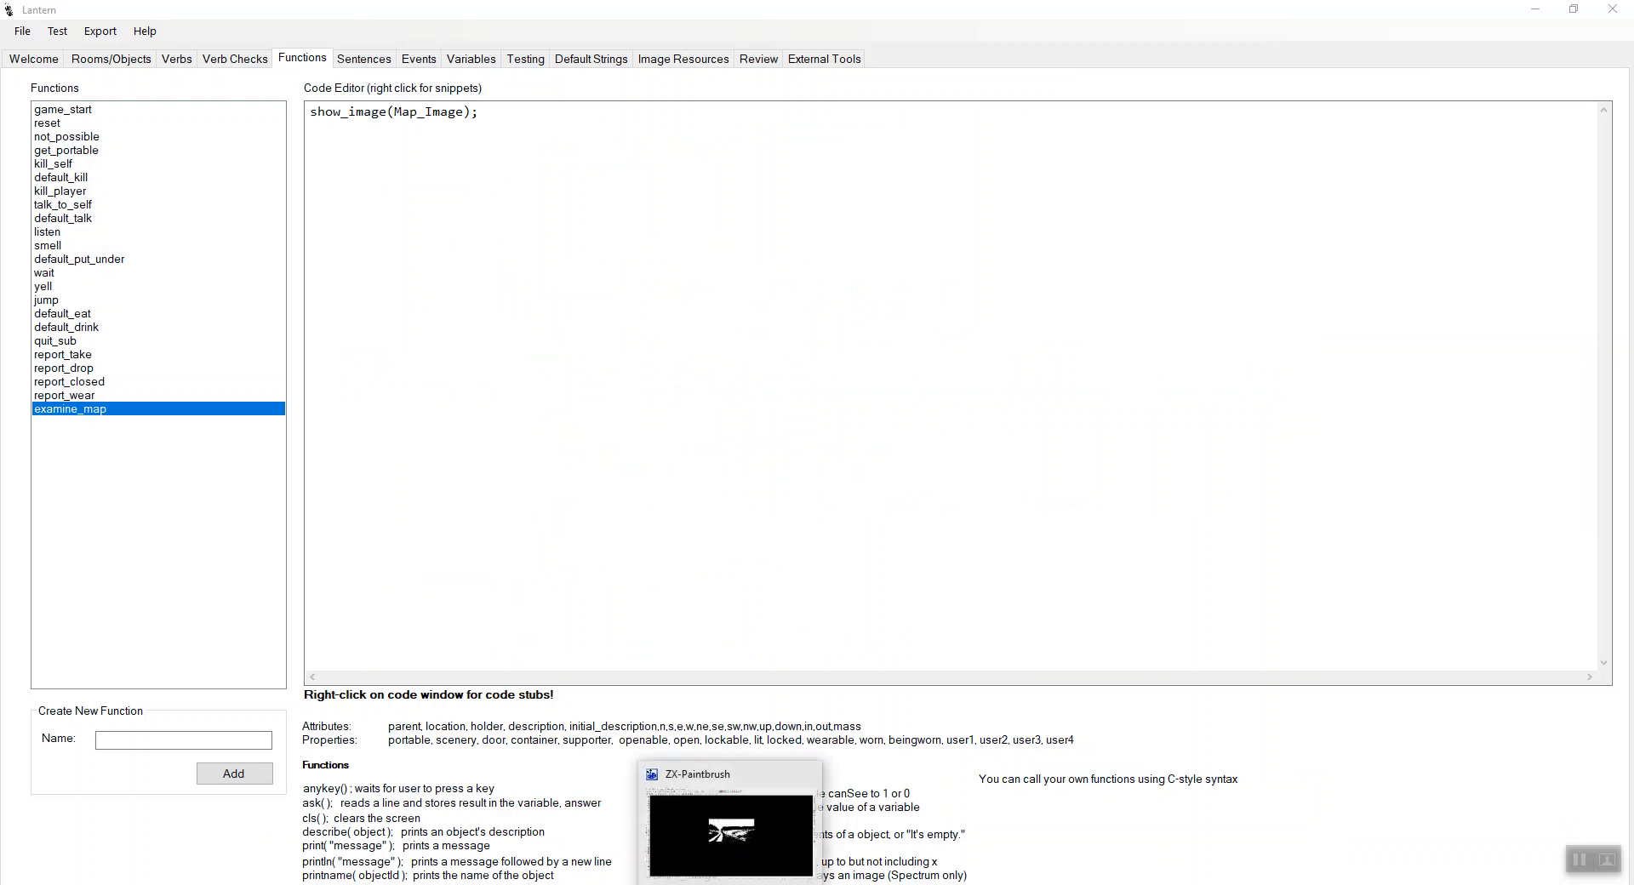
Switch to the game running in Spectaculator and list the player's inventory with the command i.
{"action": "left_click", "coordinate": [766, 884]}
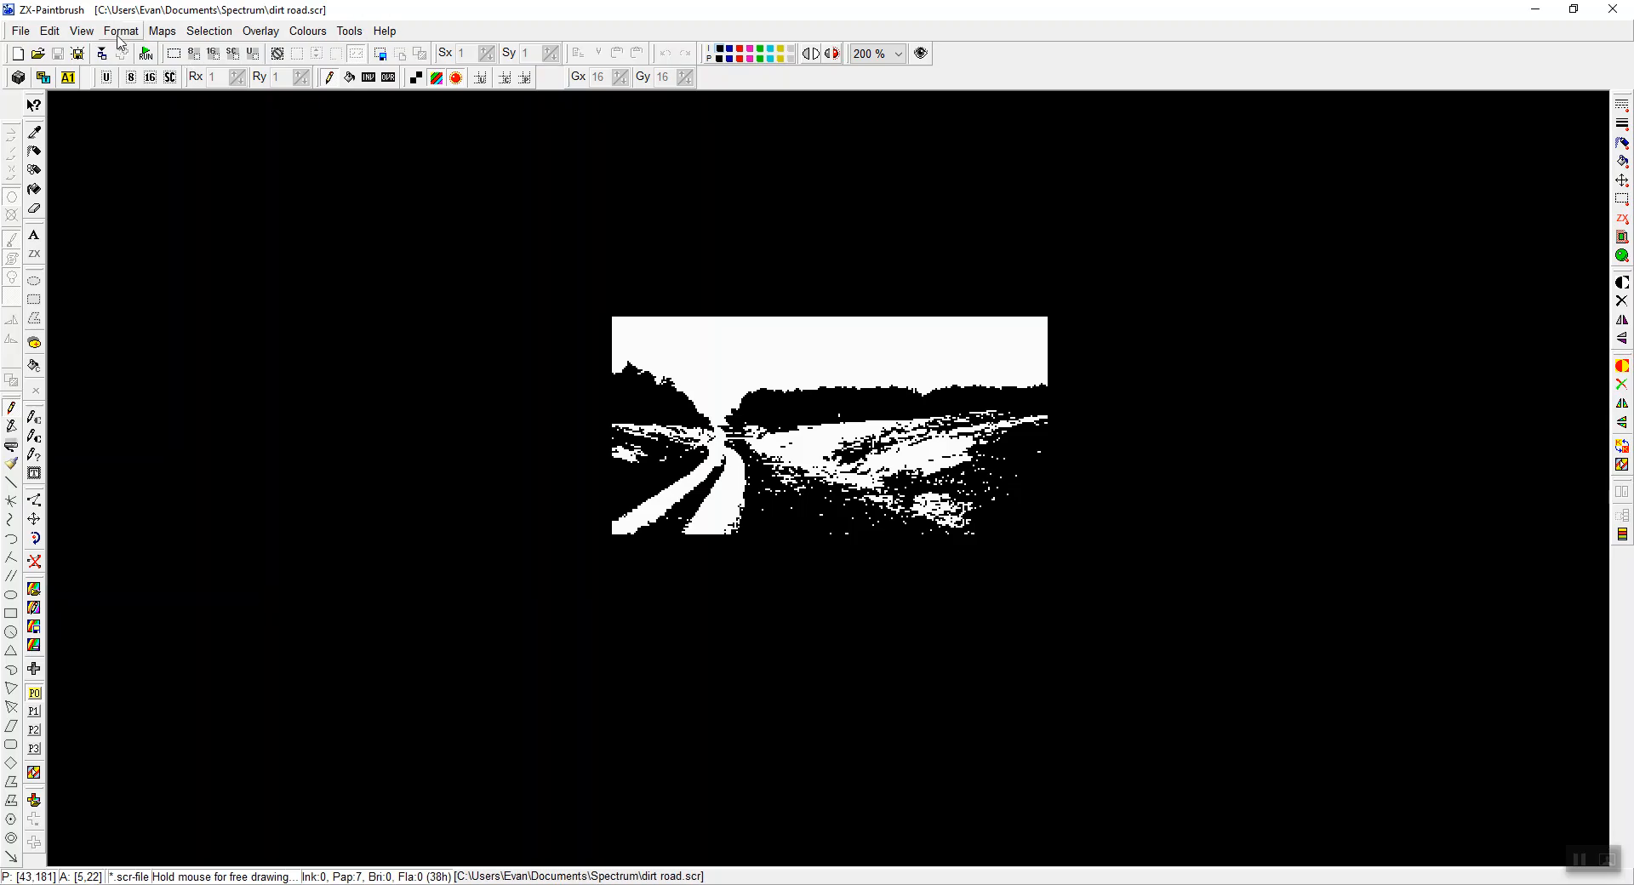
{"action": "left_click", "coordinate": [771, 884]}
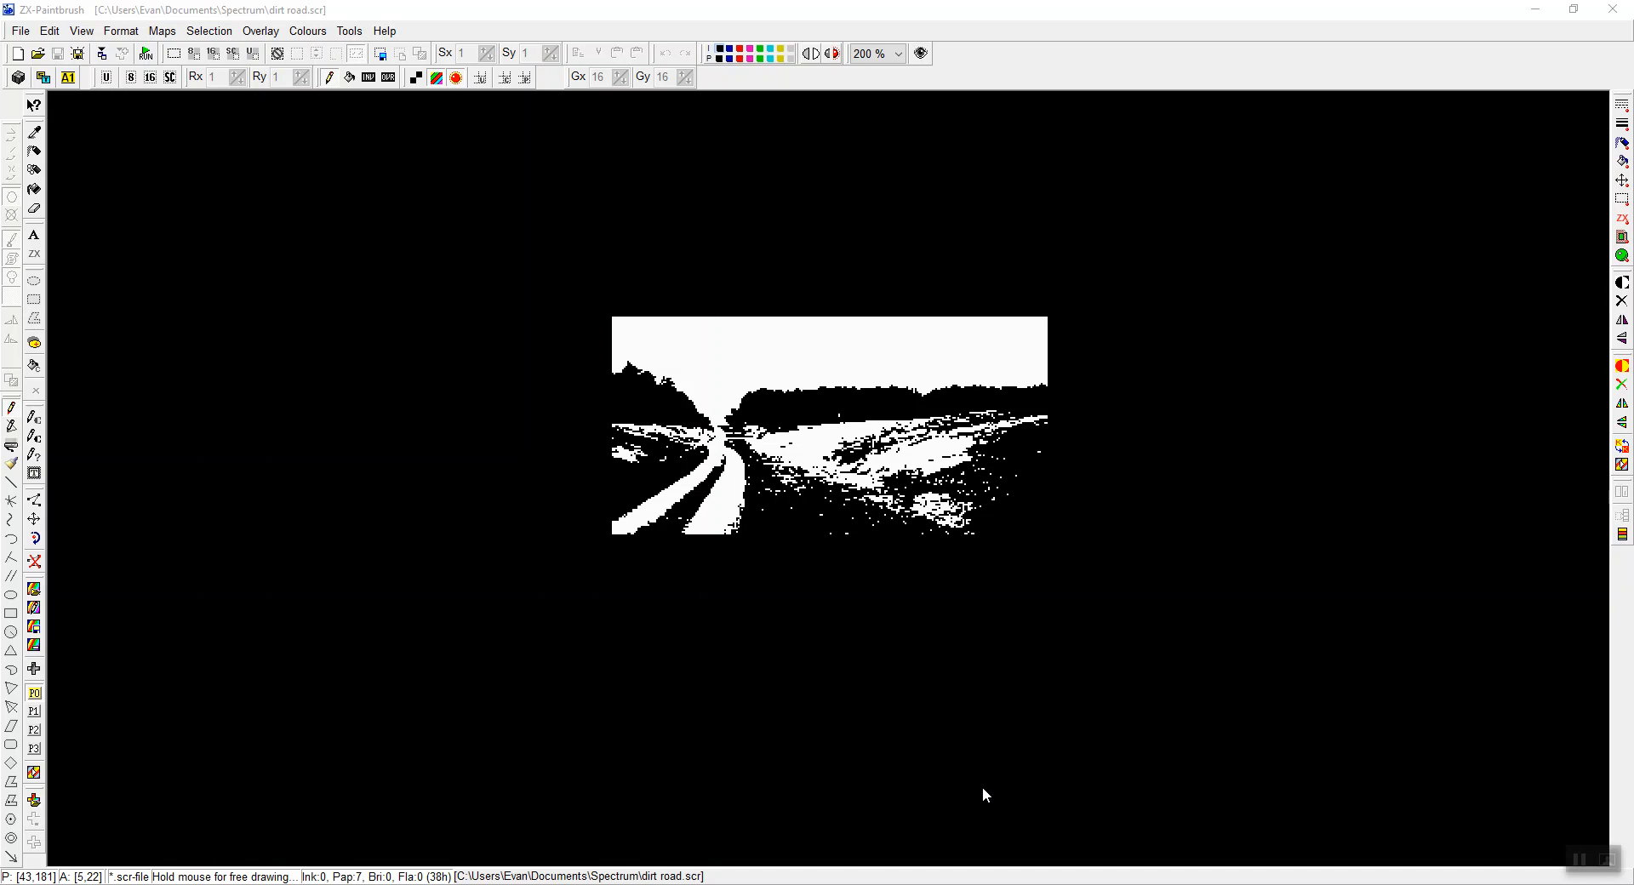
{"action": "left_click", "coordinate": [868, 553]}
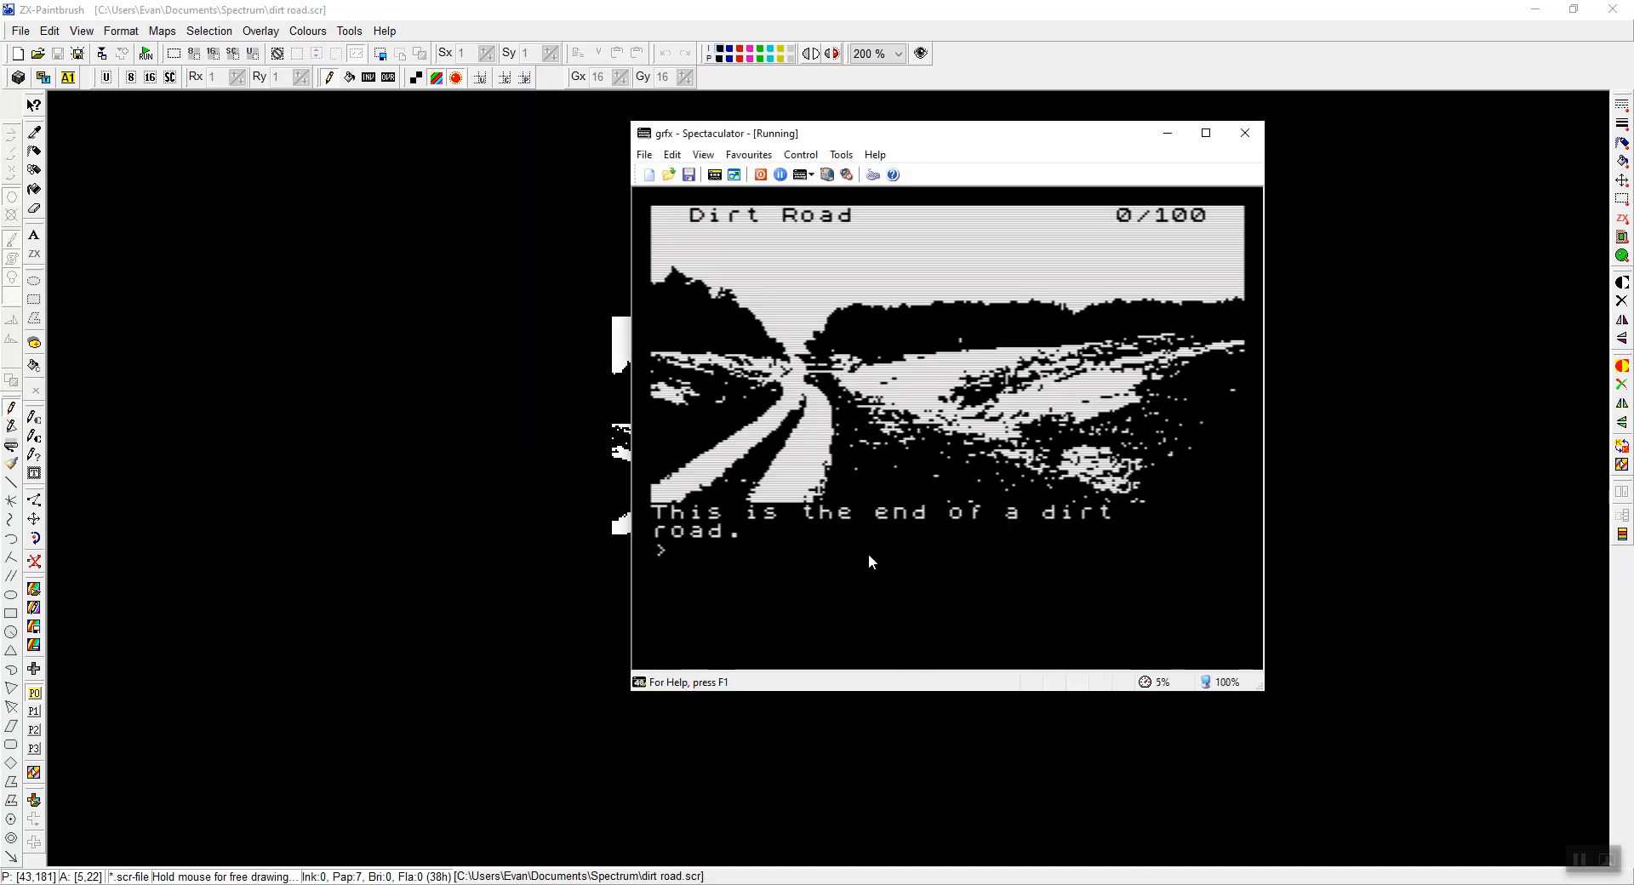
{"action": "type", "text": "i"}
{"action": "key", "text": "Return"}
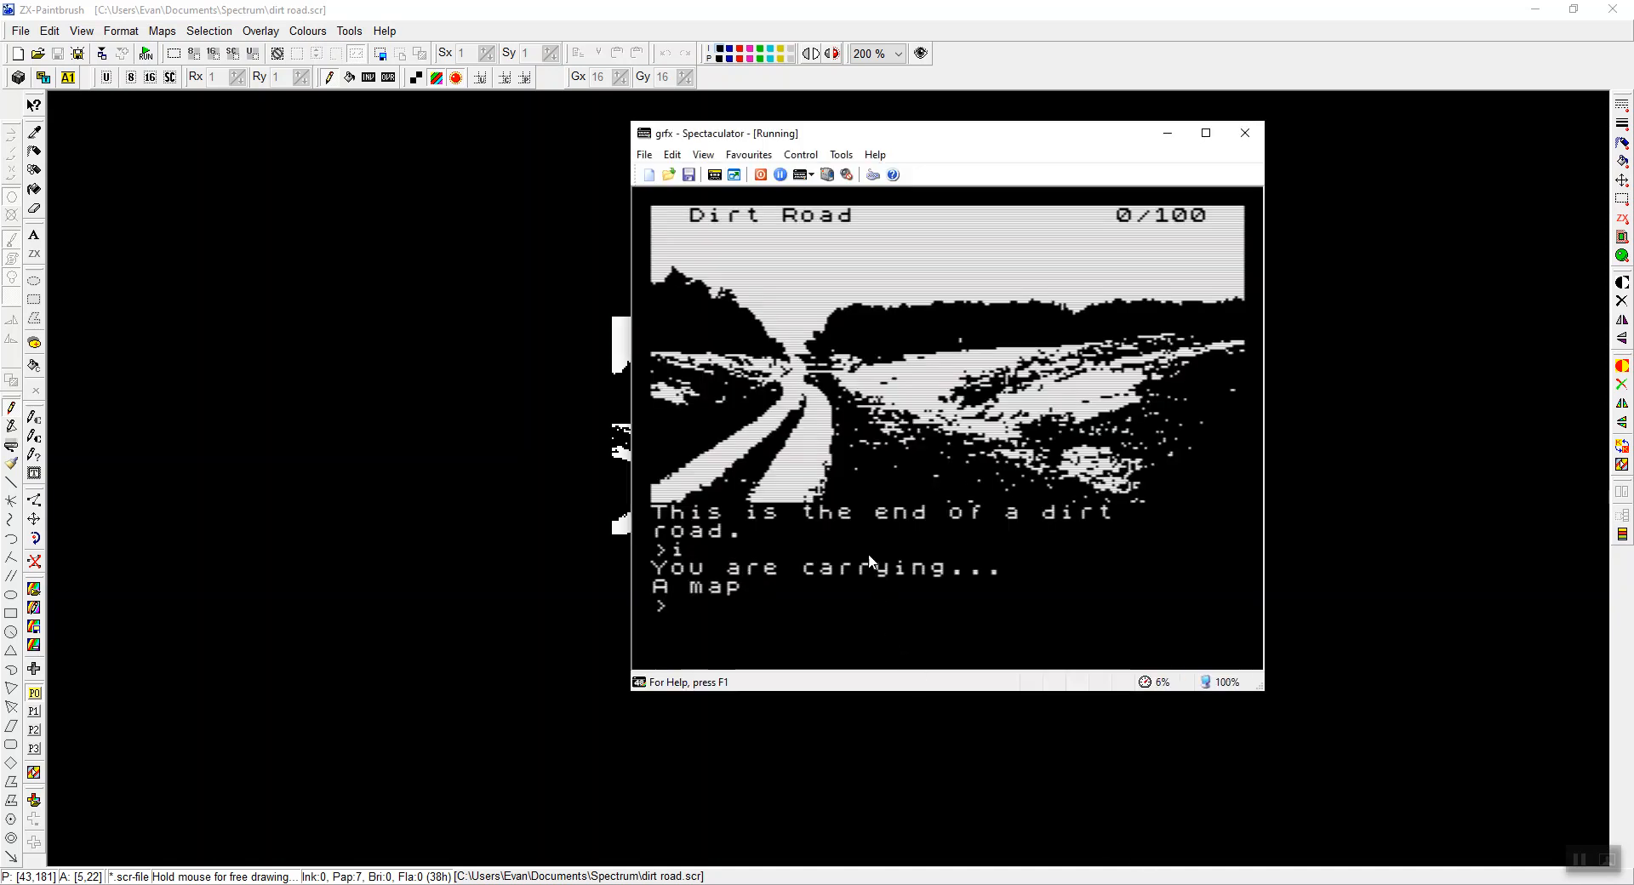
Test the map image in the game with the command x map, and enter the arbitrary text kjhkhk over it.
{"action": "type", "text": "x map"}
{"action": "key", "text": "Return"}
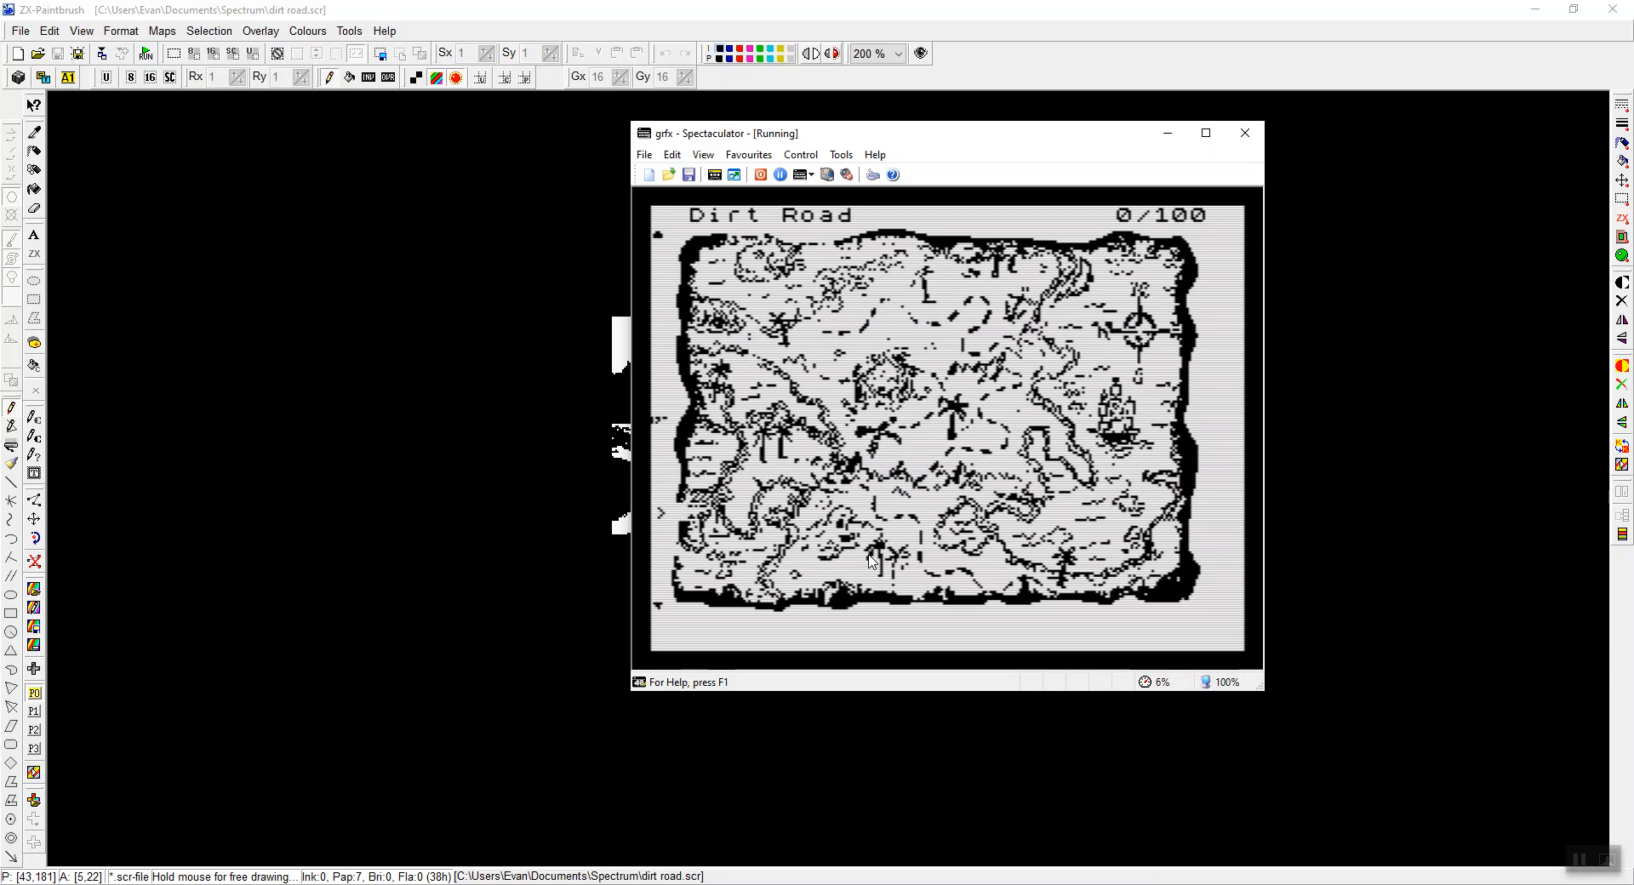
{"action": "type", "text": "kjhkhk"}
{"action": "key", "text": "Return"}
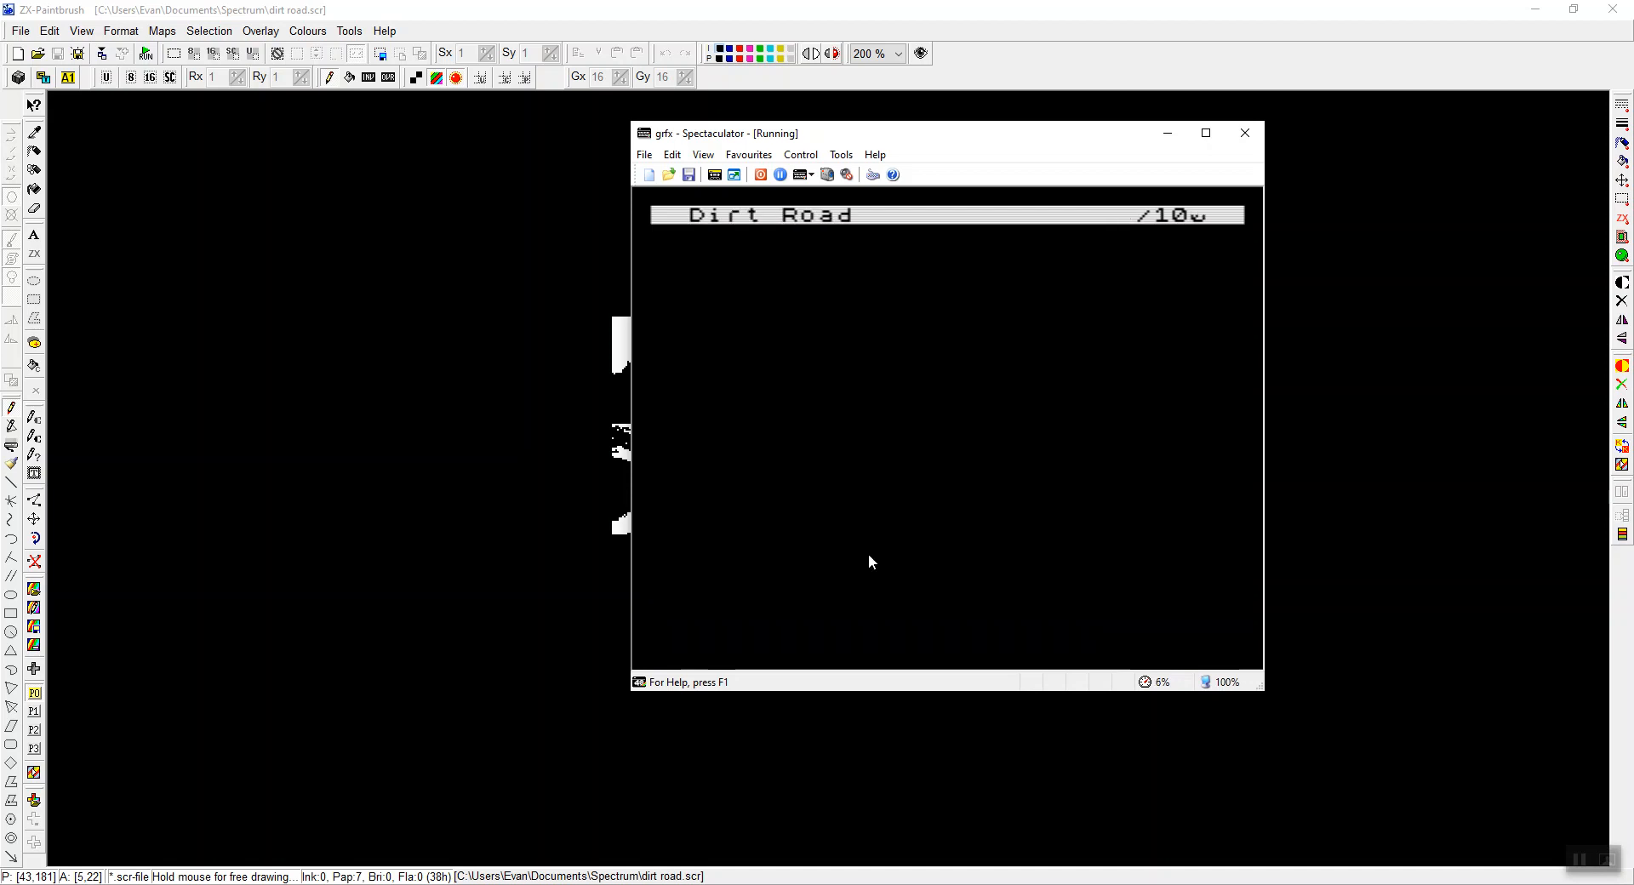
Close the running emulator session and launch Spectaculator 8.0 again.
{"action": "left_click", "coordinate": [1242, 143]}
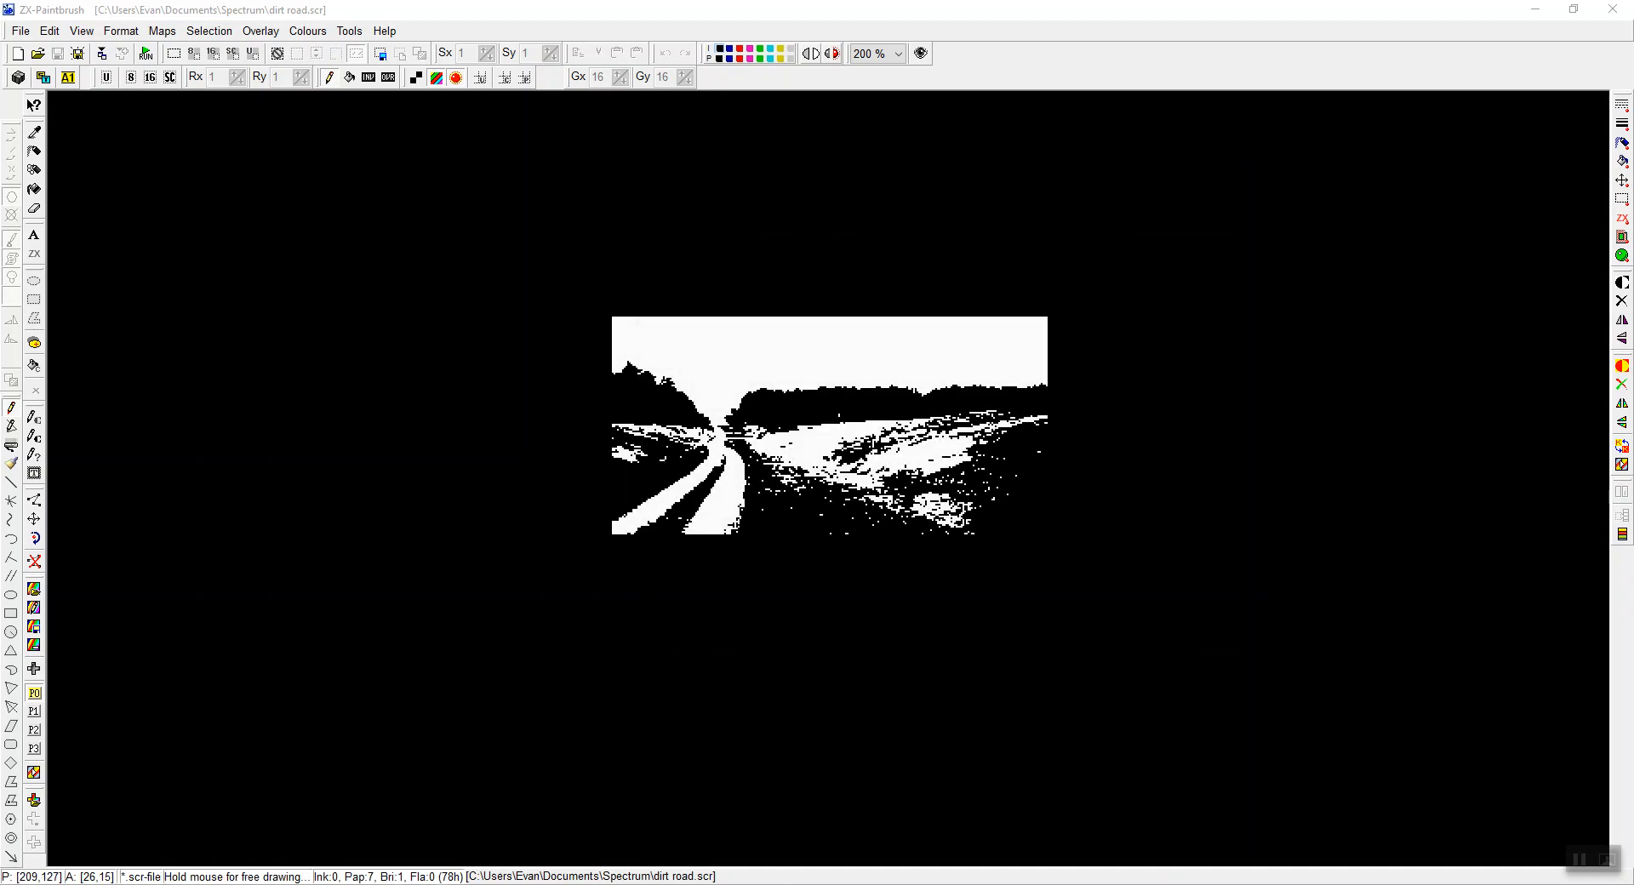
{"action": "left_click", "coordinate": [64, 884]}
{"action": "type", "text": "spec"}
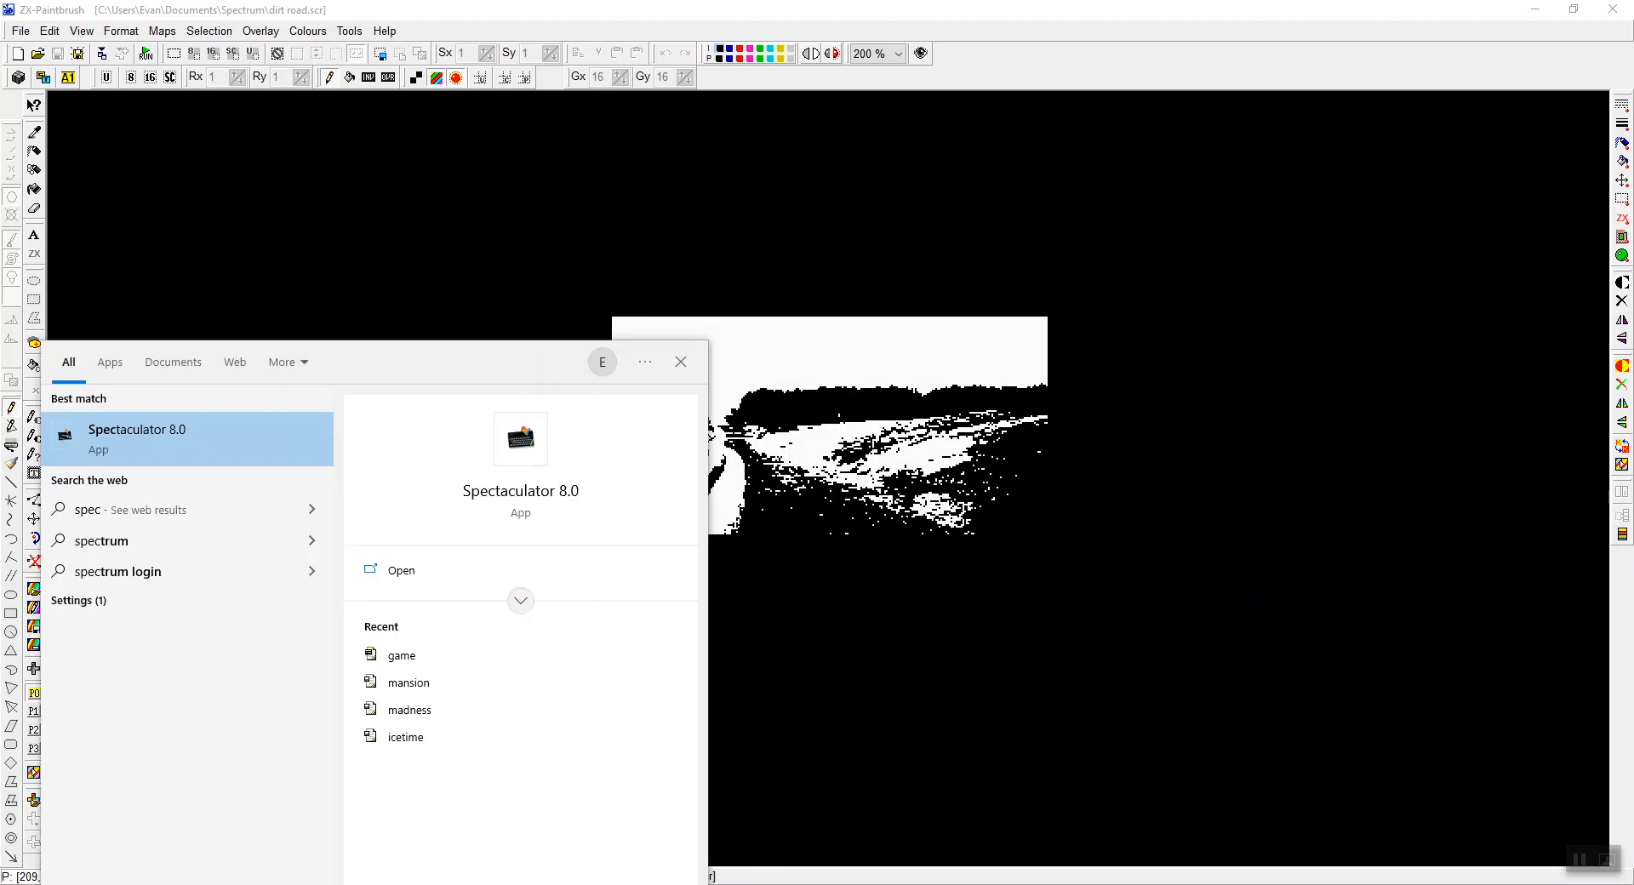
{"action": "left_click", "coordinate": [116, 446]}
Back in Lantern, add the calls anykey();, cls(); and describe(map); after the show_image call in examine_map.
{"action": "key", "text": "alt+Tab"}
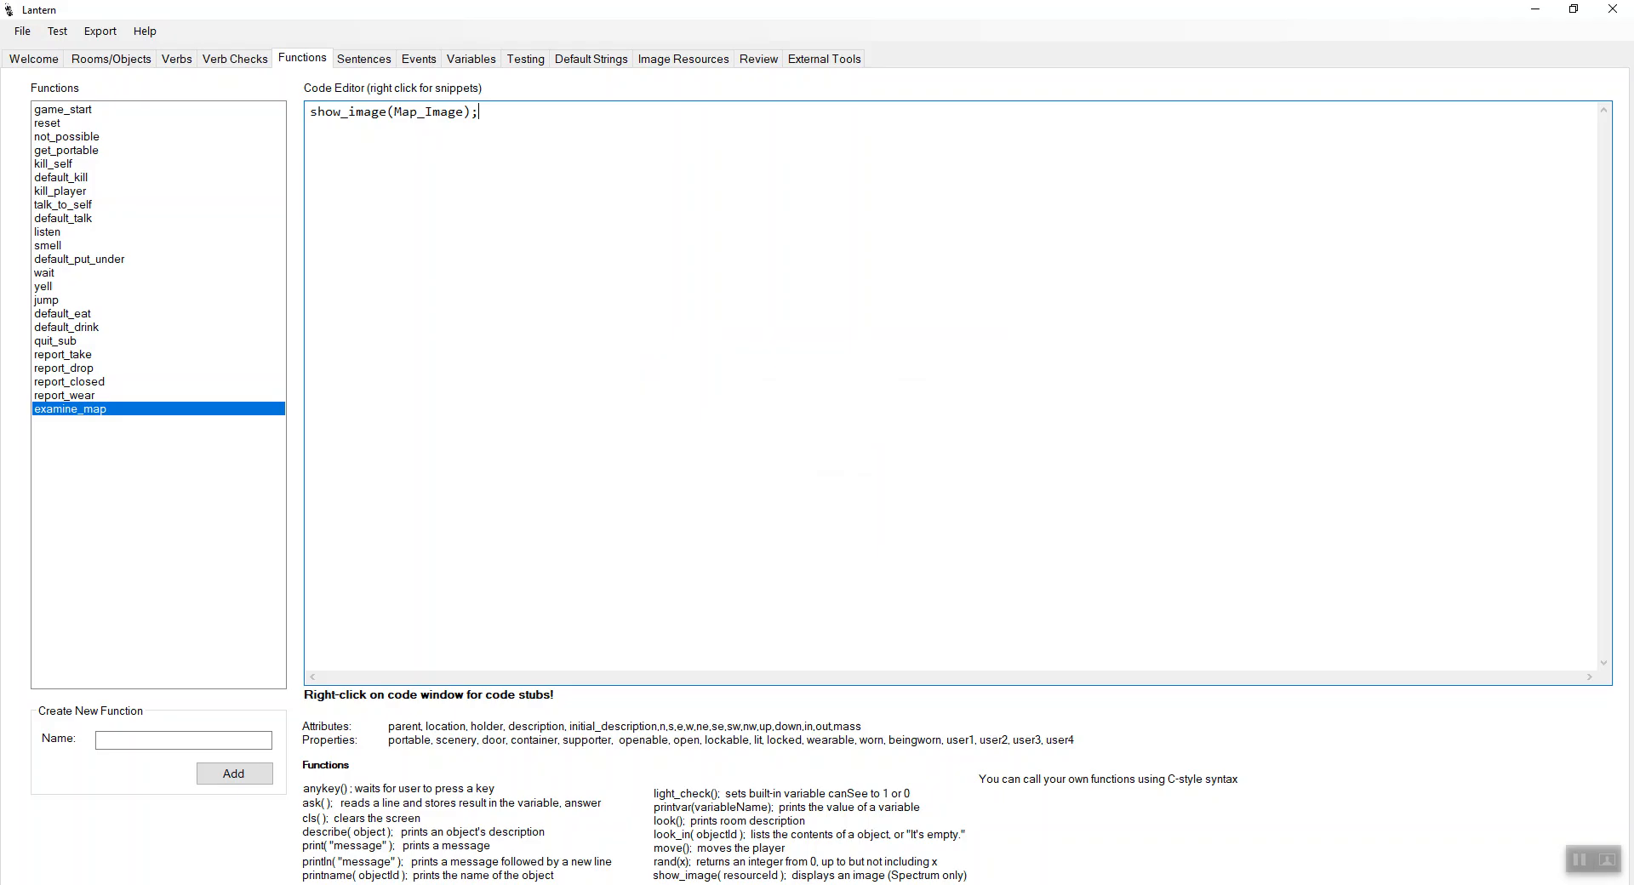
{"action": "left_click", "coordinate": [503, 121]}
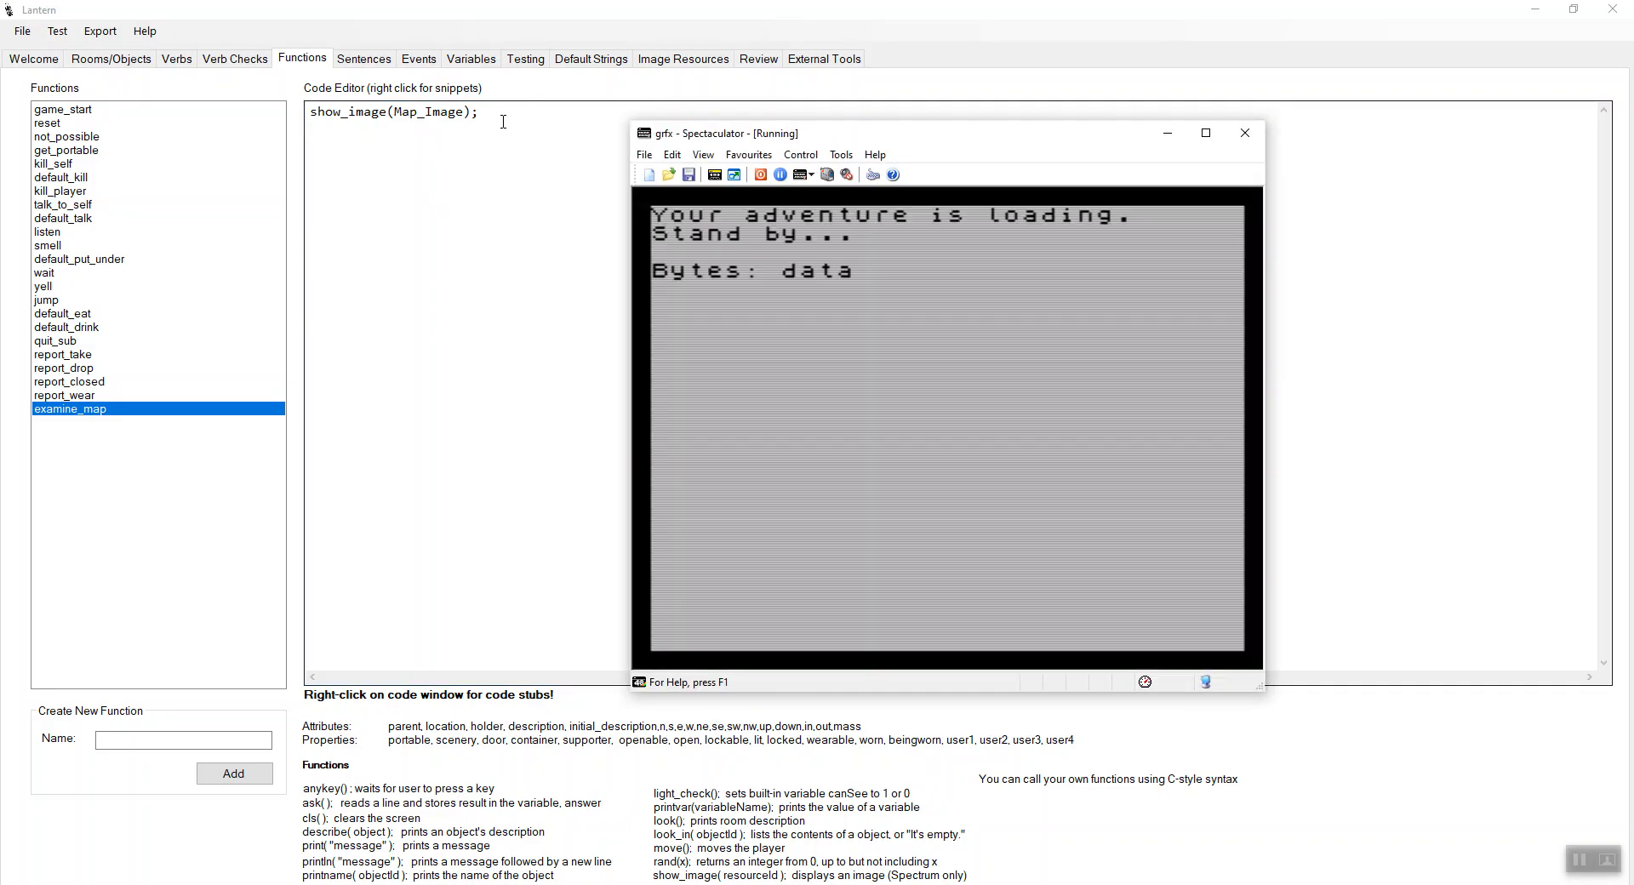
{"action": "left_click", "coordinate": [1167, 132]}
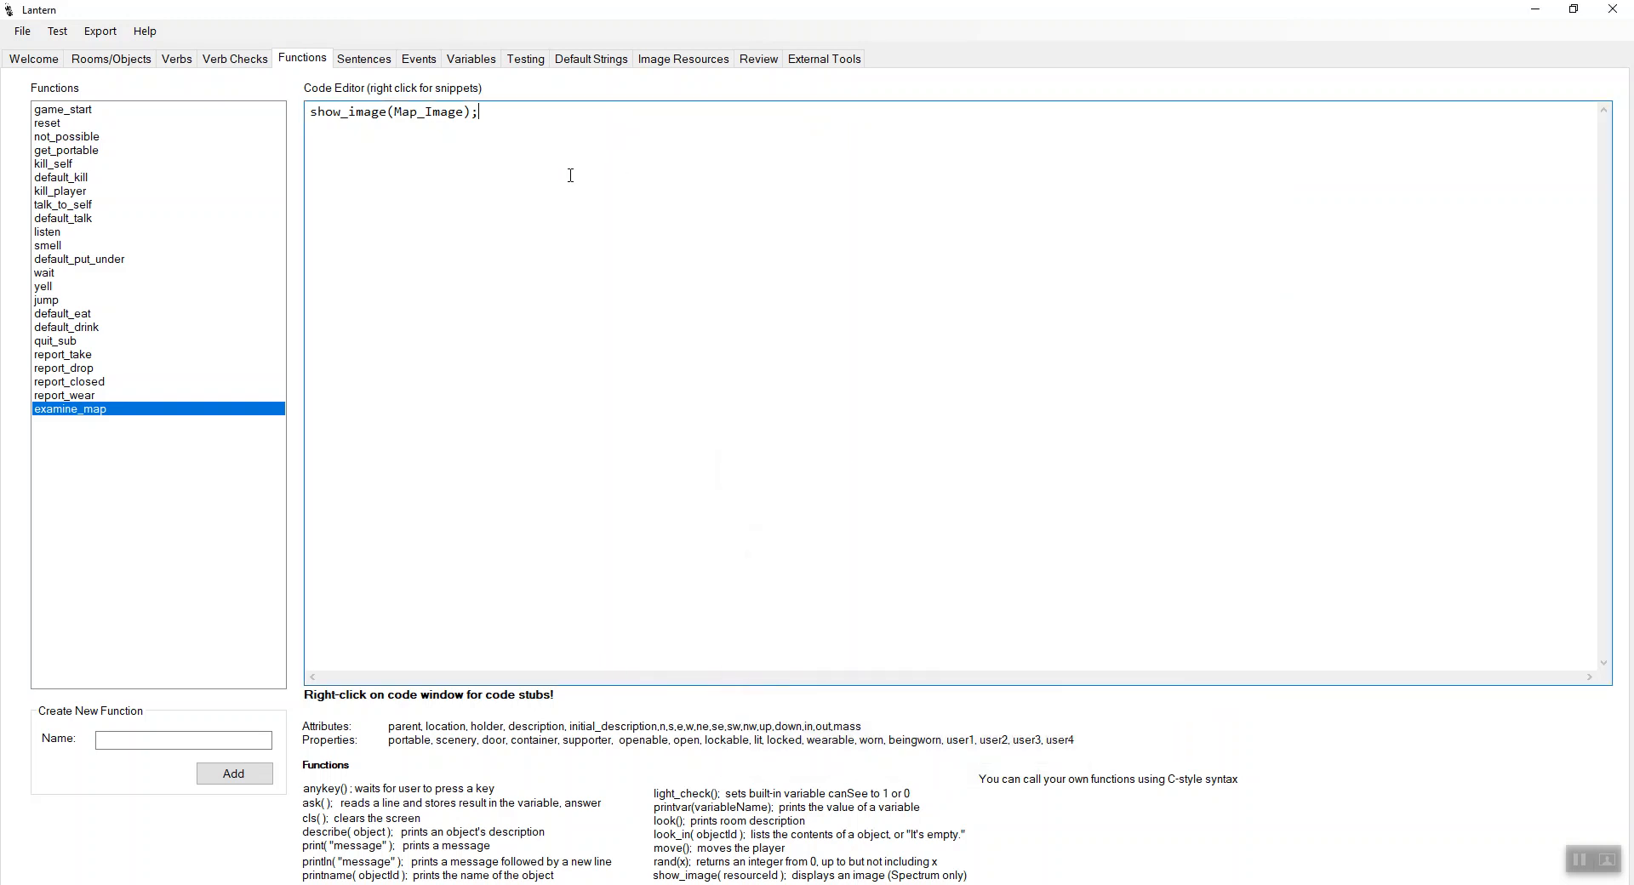
{"action": "type", "text": "anykey();"}
{"action": "type", "text": "cls();"}
{"action": "key", "text": "Return"}
{"action": "type", "text": "describe(map"}
{"action": "key", "text": "BackSpace"}
{"action": "type", "text": ");"}
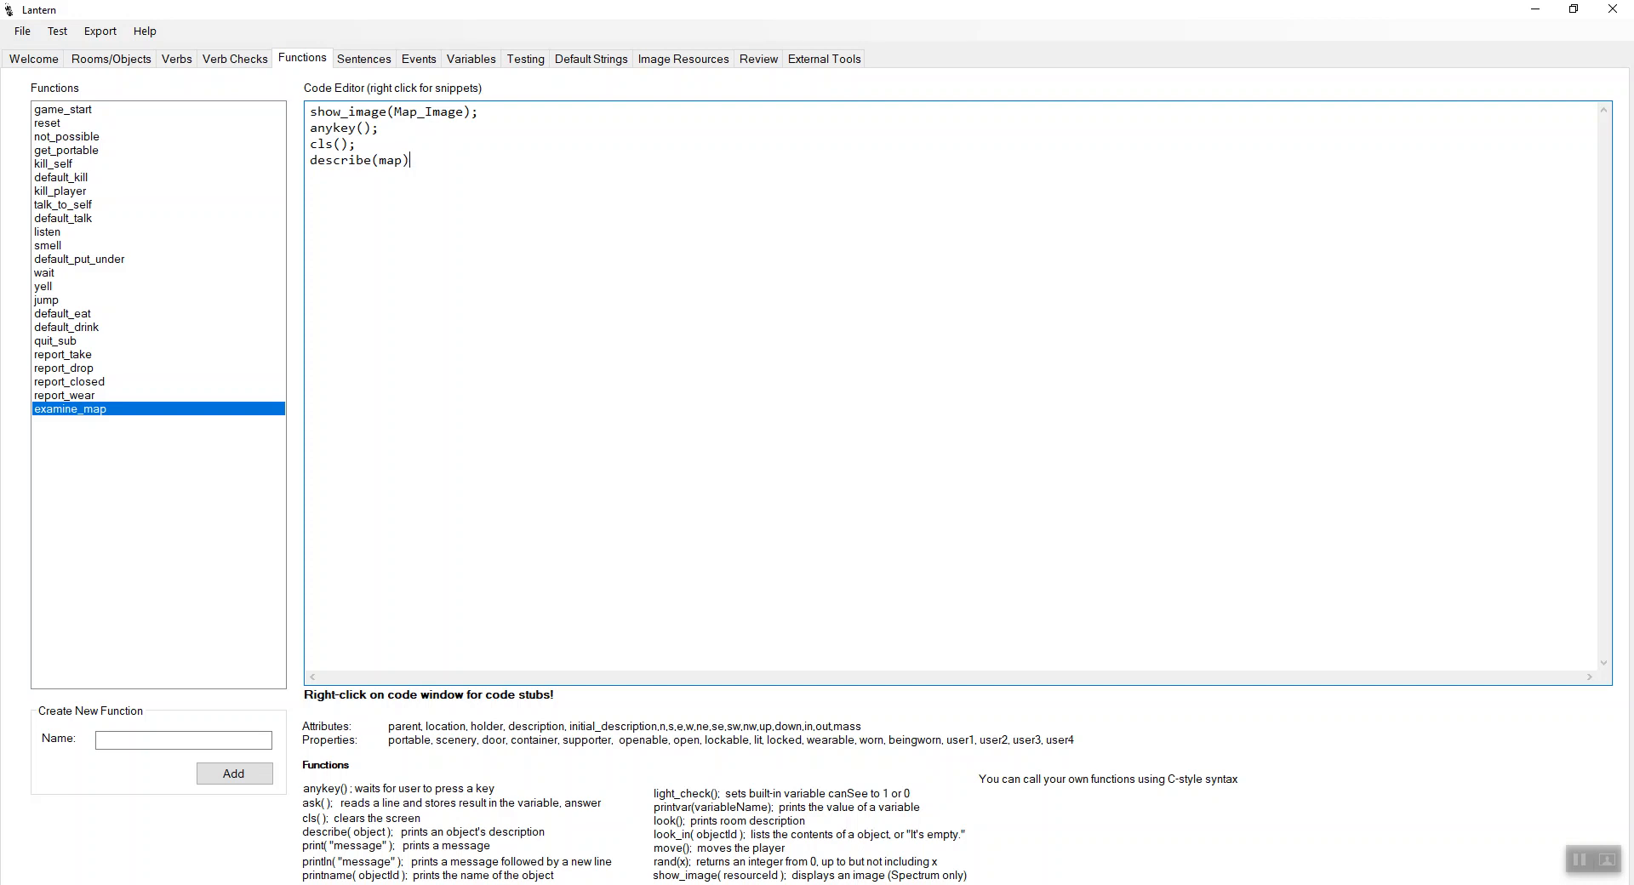
Replace the map object's description with "This is a parchment map showing .....".
{"action": "left_click", "coordinate": [128, 61]}
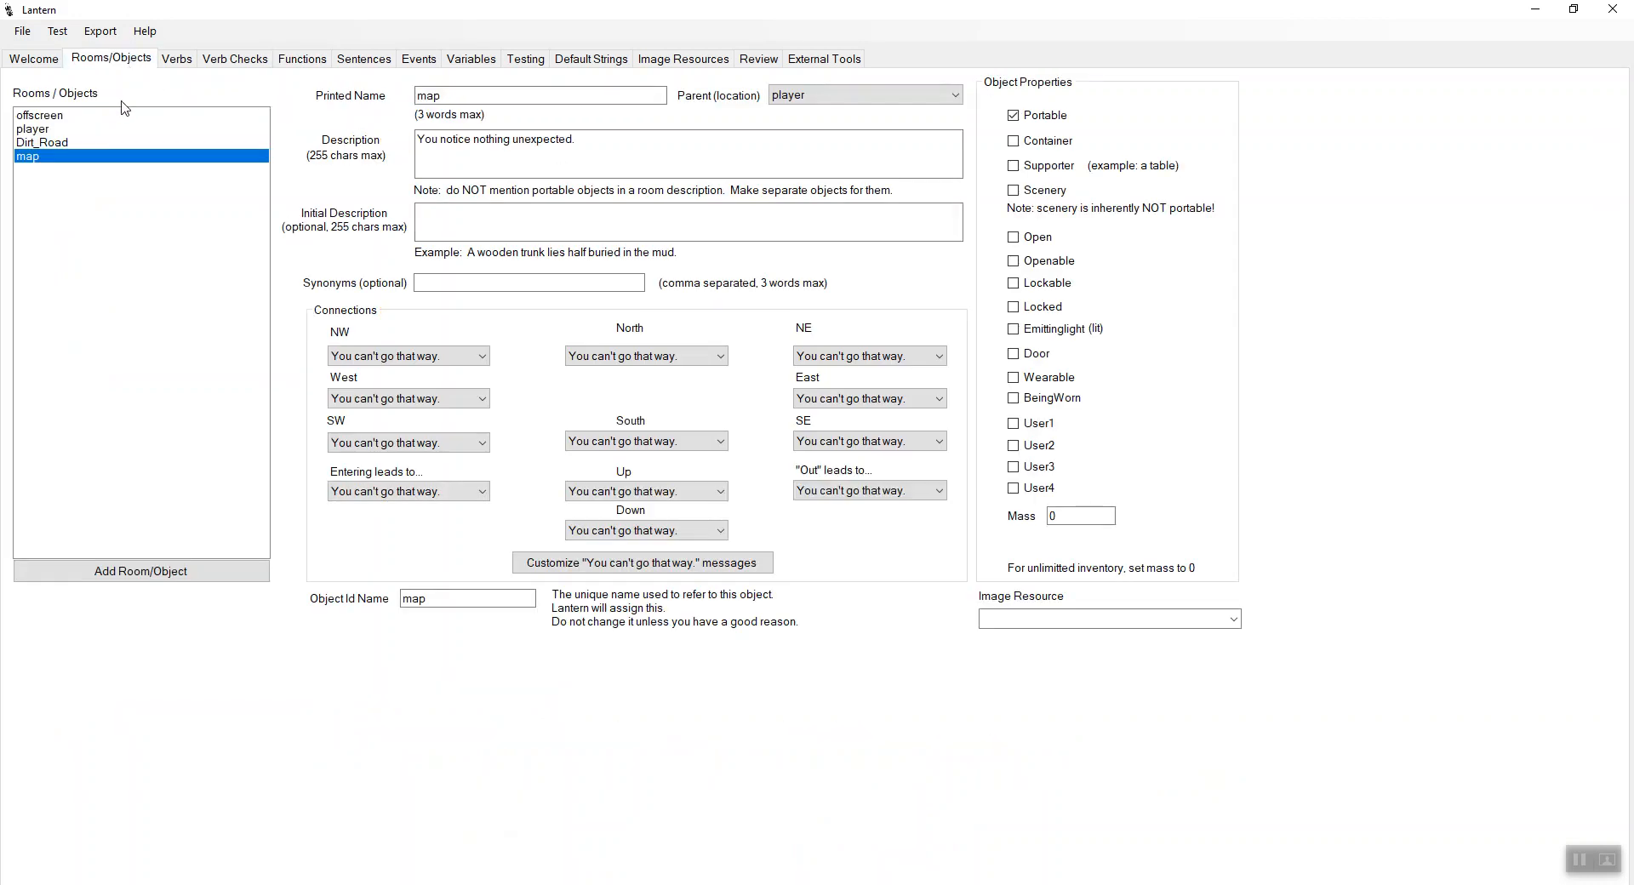
{"action": "left_click_drag", "start_coordinate": [596, 141], "coordinate": [359, 160]}
{"action": "type", "text": "T"}
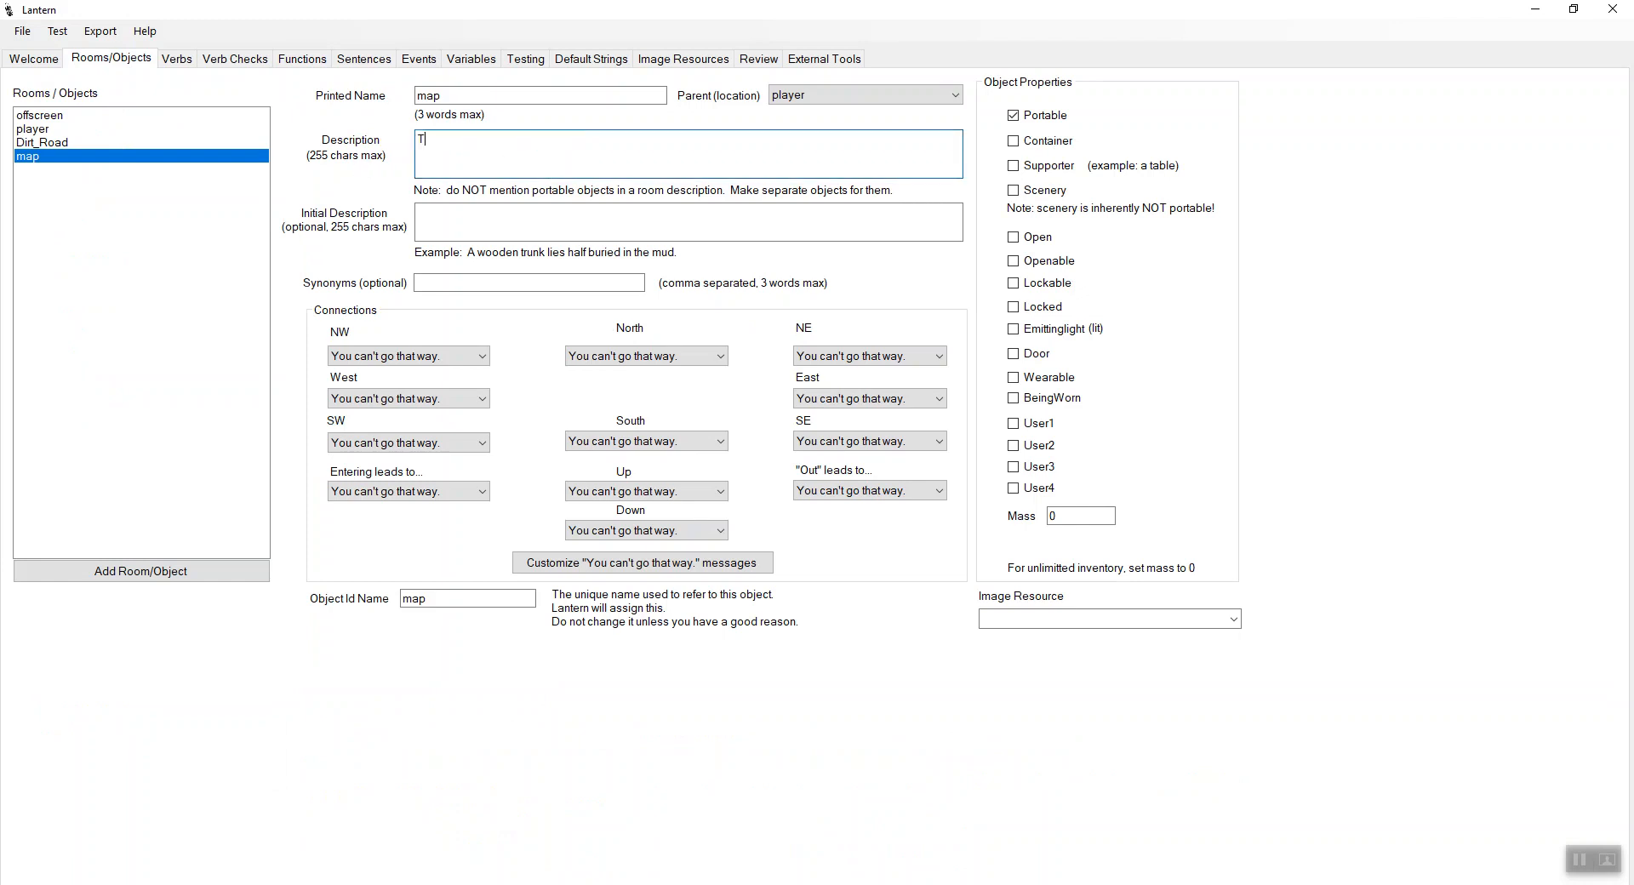
{"action": "type", "text": "he"}
{"action": "key", "text": "BackSpace"}
{"action": "type", "text": "is is a parchment show"}
{"action": "key", "text": "BackSpace"}
{"action": "key", "text": "BackSpace"}
{"action": "key", "text": "BackSpace"}
{"action": "key", "text": "BackSpace"}
{"action": "type", "text": "map showing ....."}
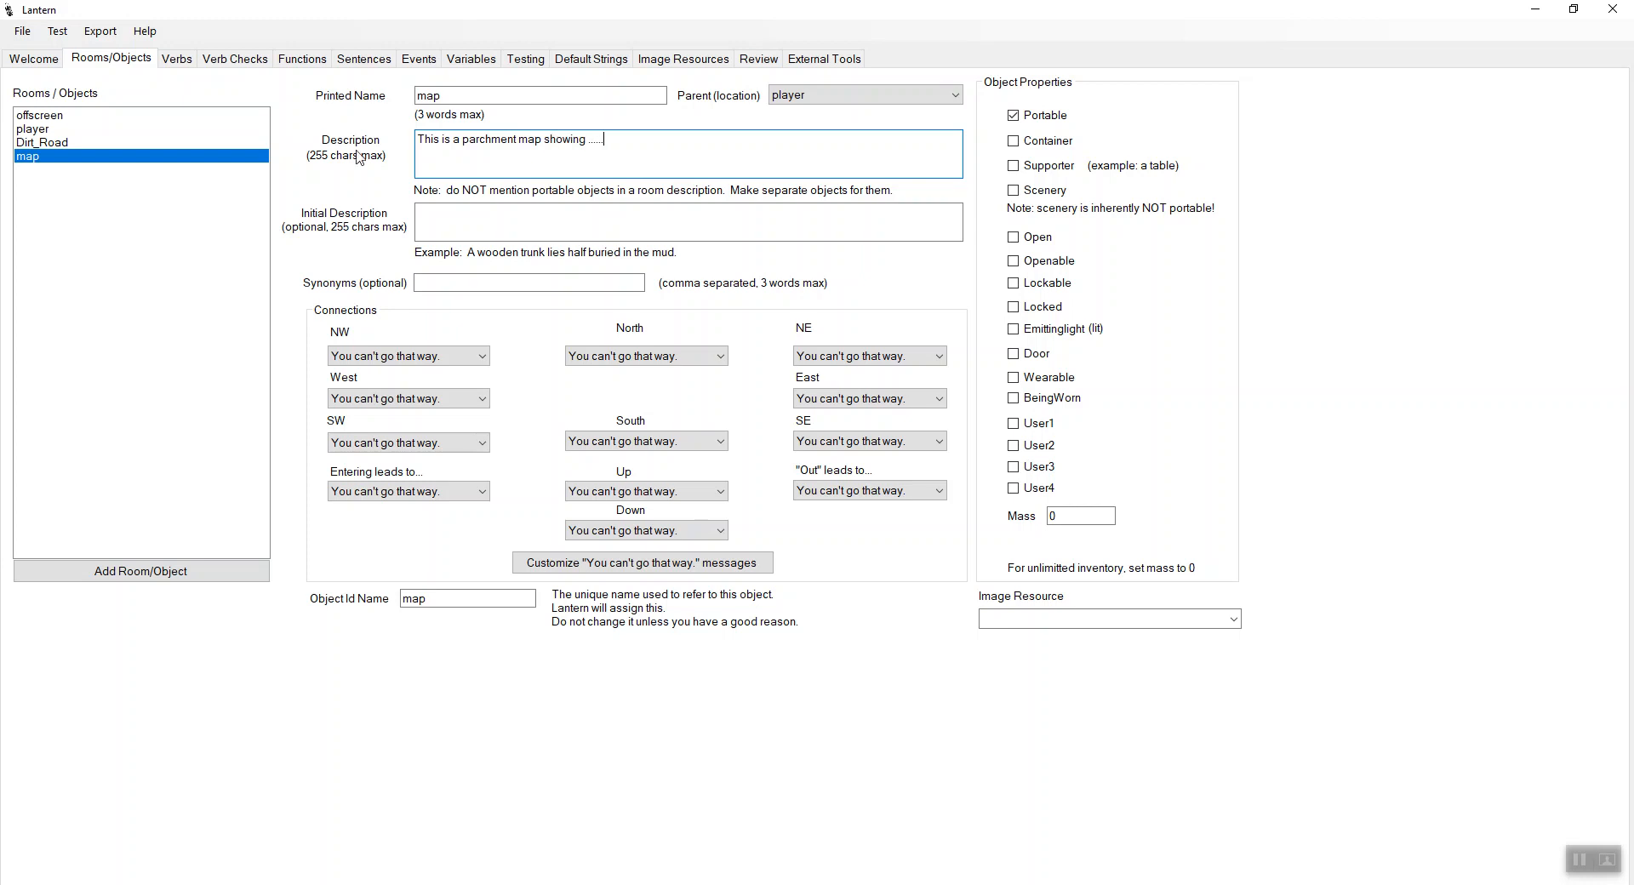
Save the project and start exporting the revised game.
{"action": "left_click", "coordinate": [22, 30]}
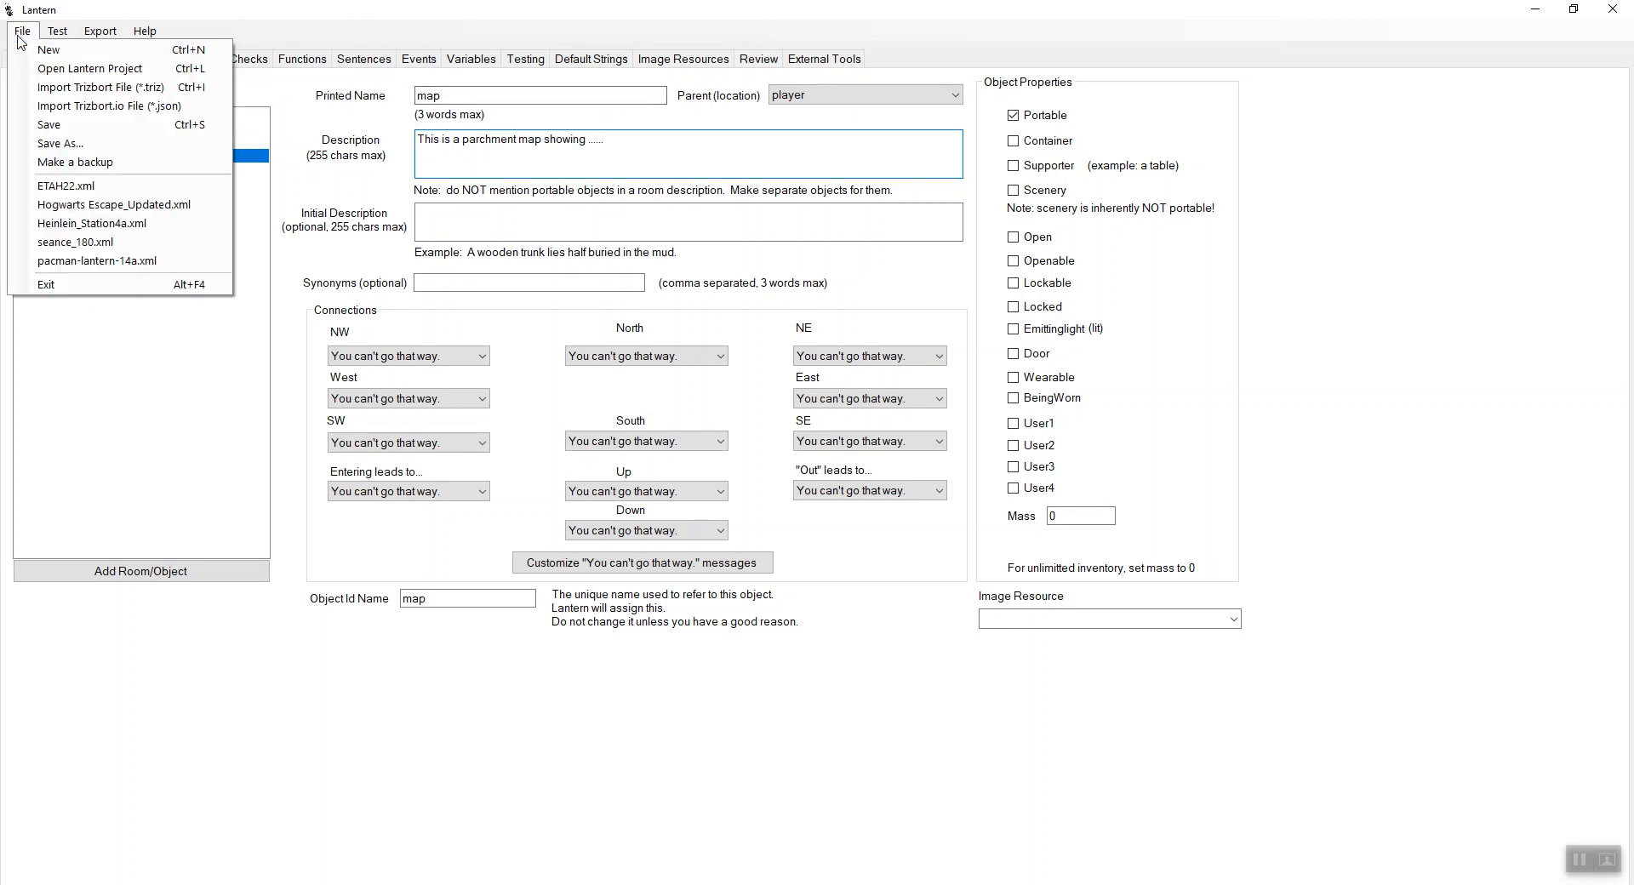
{"action": "left_click", "coordinate": [58, 124]}
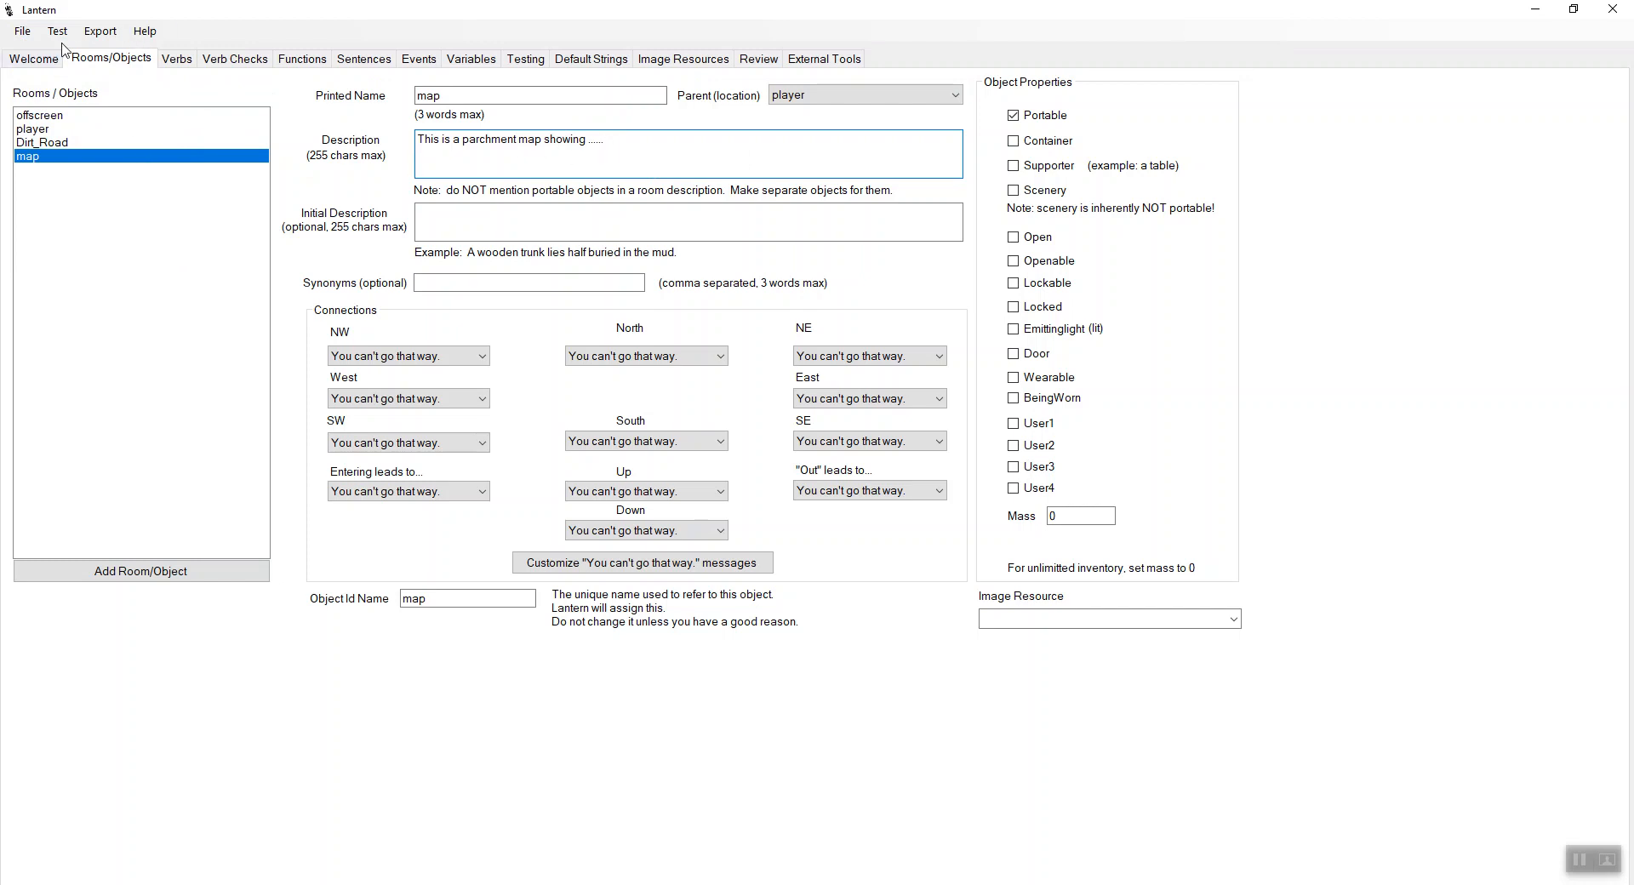
{"action": "left_click", "coordinate": [97, 36]}
{"action": "mouse_move", "coordinate": [23, 33]}
{"action": "left_click", "coordinate": [62, 125]}
{"action": "left_click", "coordinate": [94, 38]}
{"action": "left_click", "coordinate": [95, 39]}
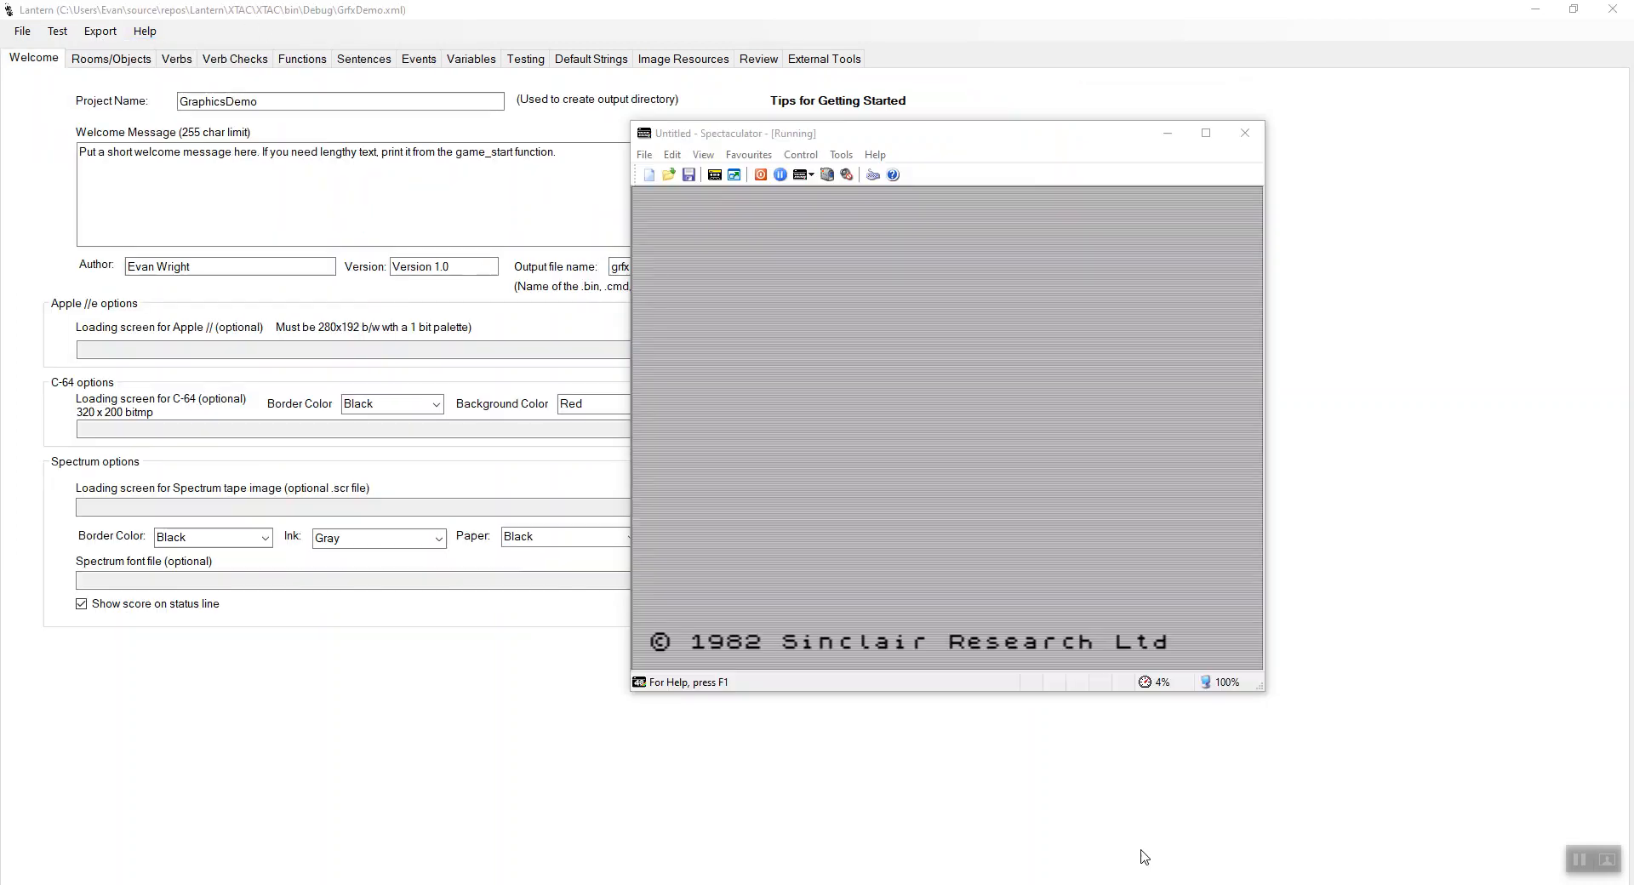
Load the exported grfx game in Spectaculator, test the map with "x map", continue past its image to the description, and close the emulator.
{"action": "left_click", "coordinate": [644, 154]}
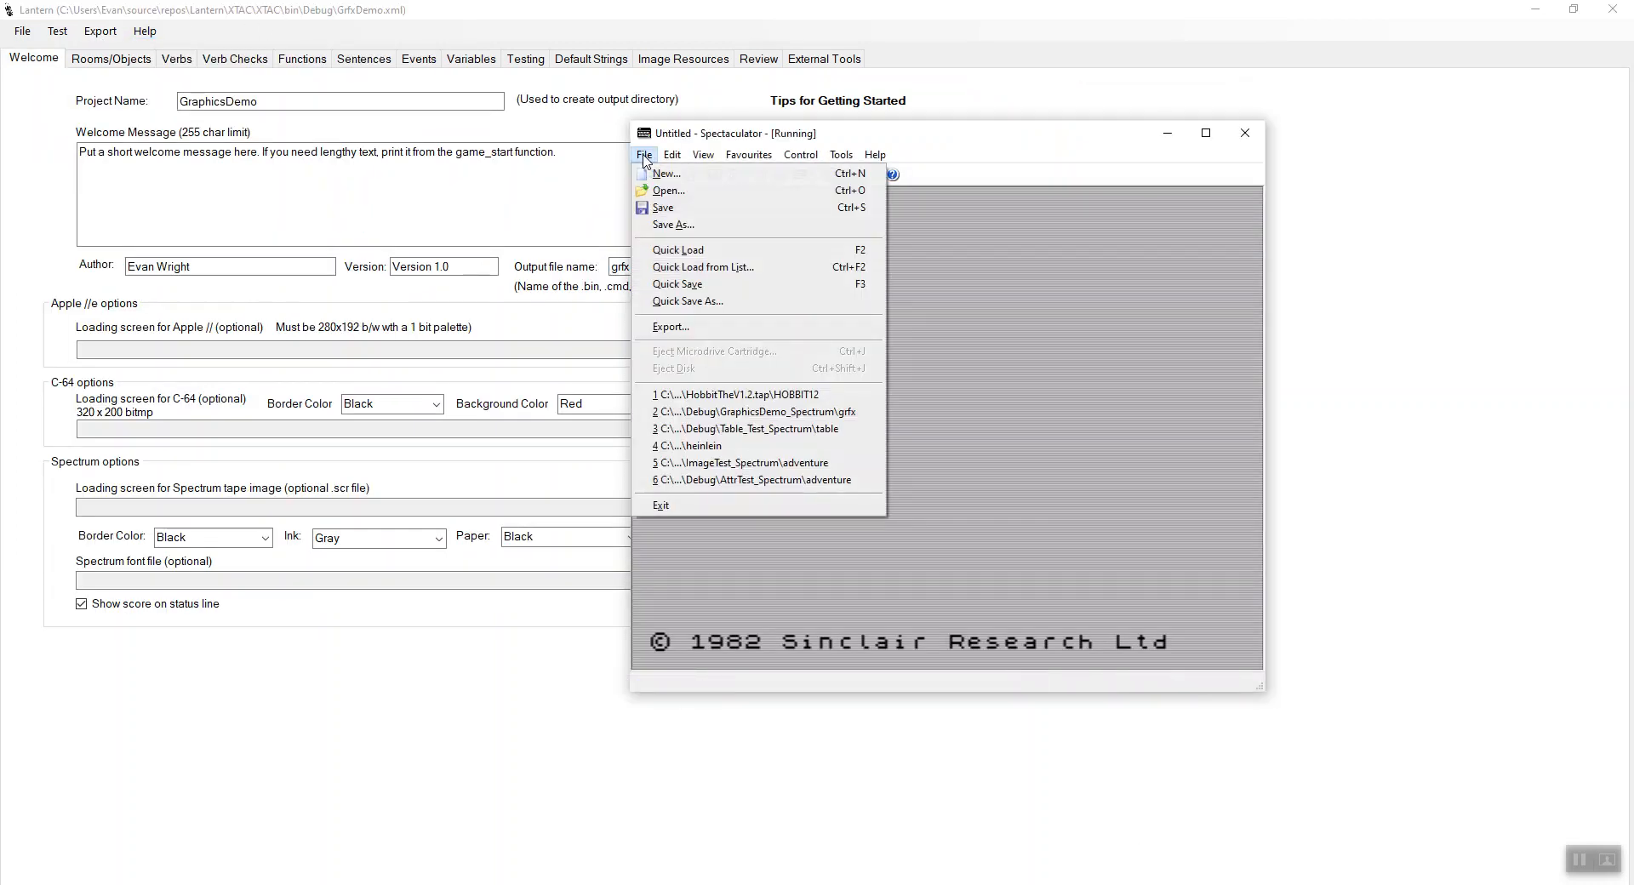
{"action": "left_click", "coordinate": [865, 412]}
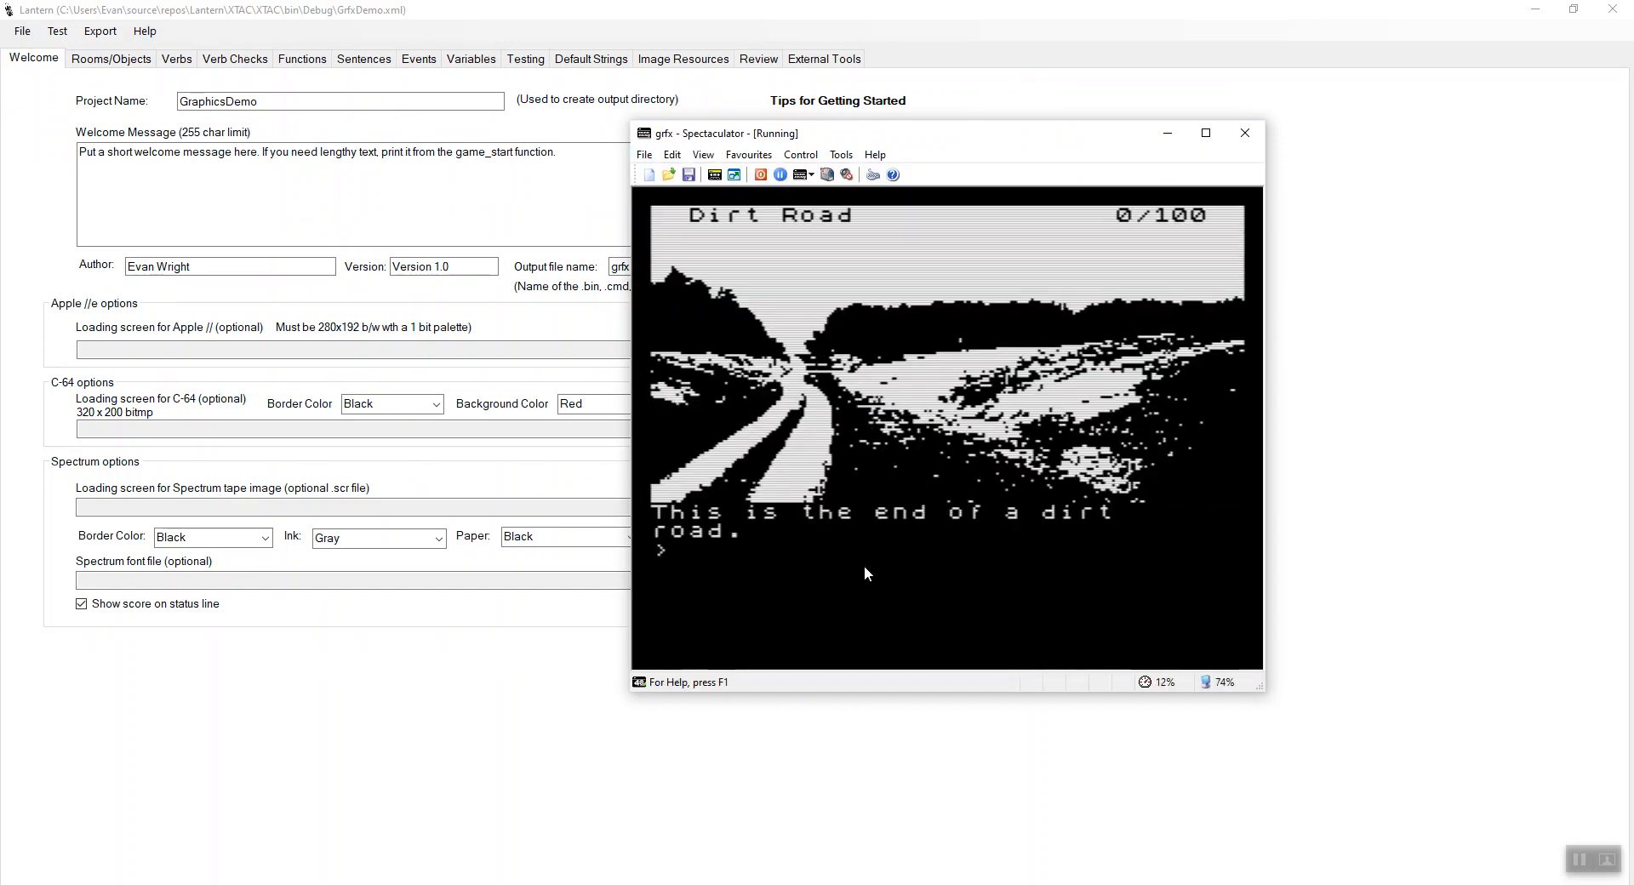
{"action": "type", "text": "x map"}
{"action": "key", "text": "Return"}
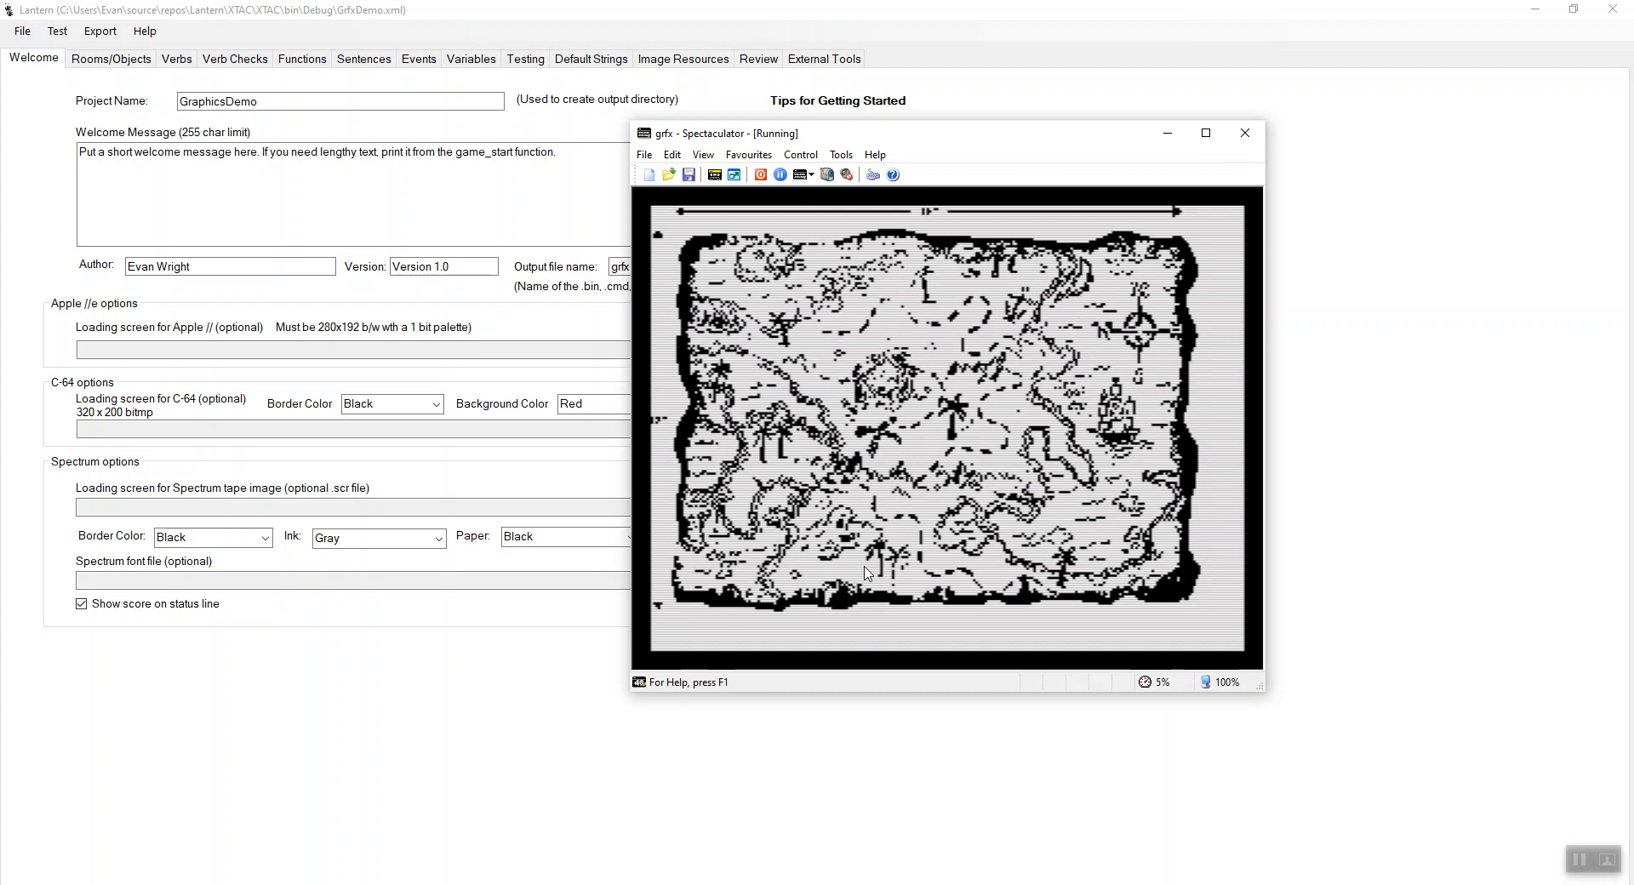
{"action": "key", "text": "Return"}
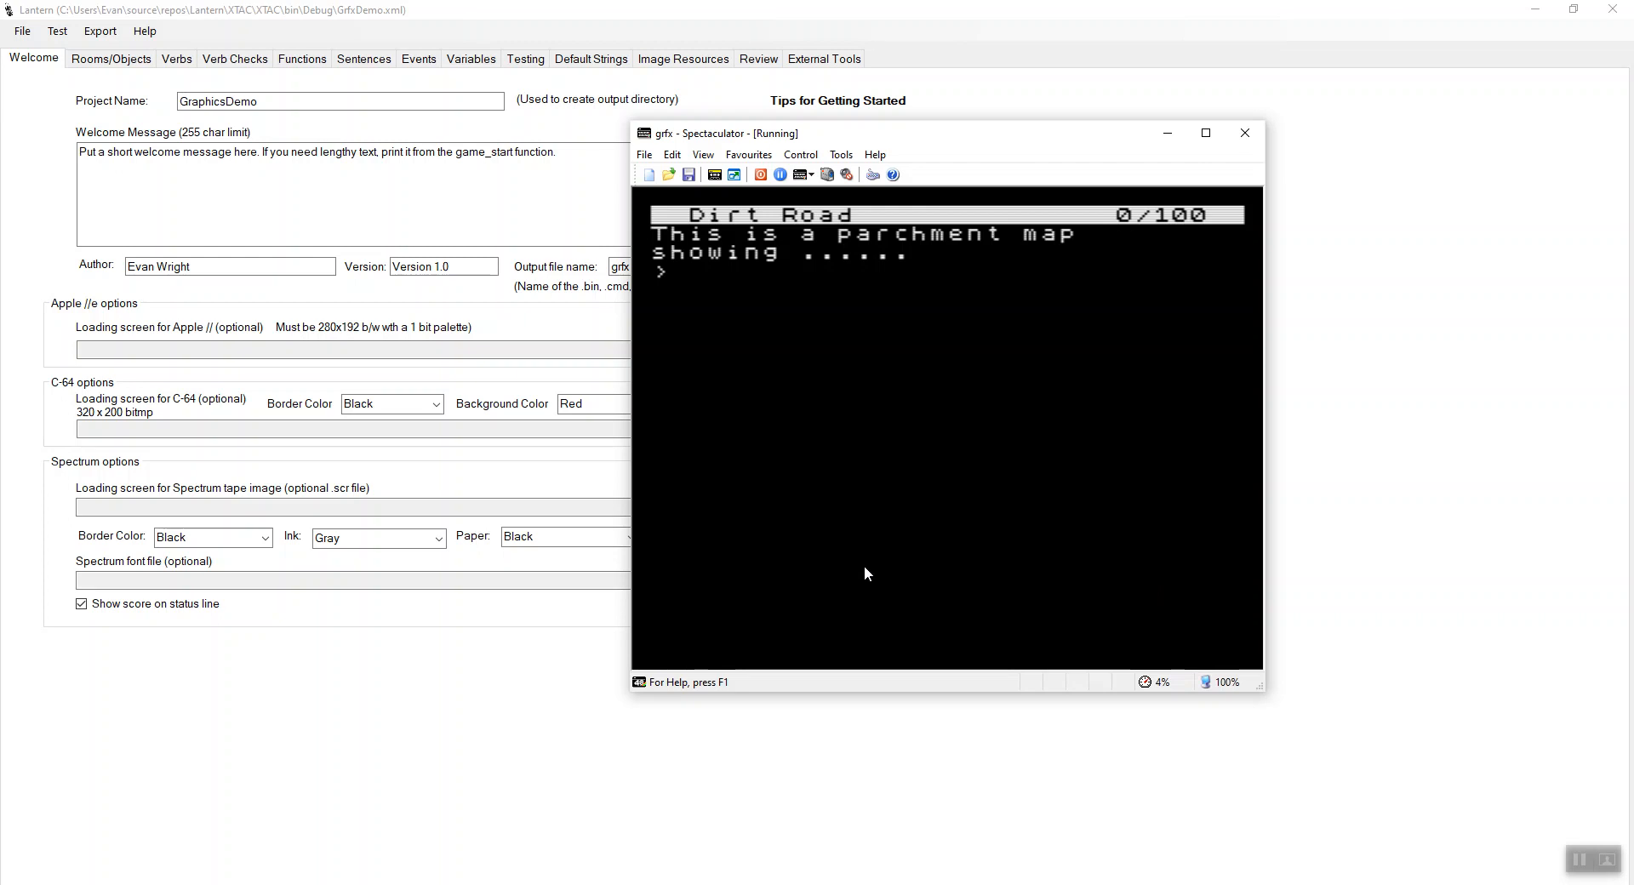
{"action": "left_click", "coordinate": [1244, 128]}
Back in Lantern, review the code of the examine_map function, from the show_image call through the anykey, cls and describe calls.
{"action": "left_click", "coordinate": [365, 59]}
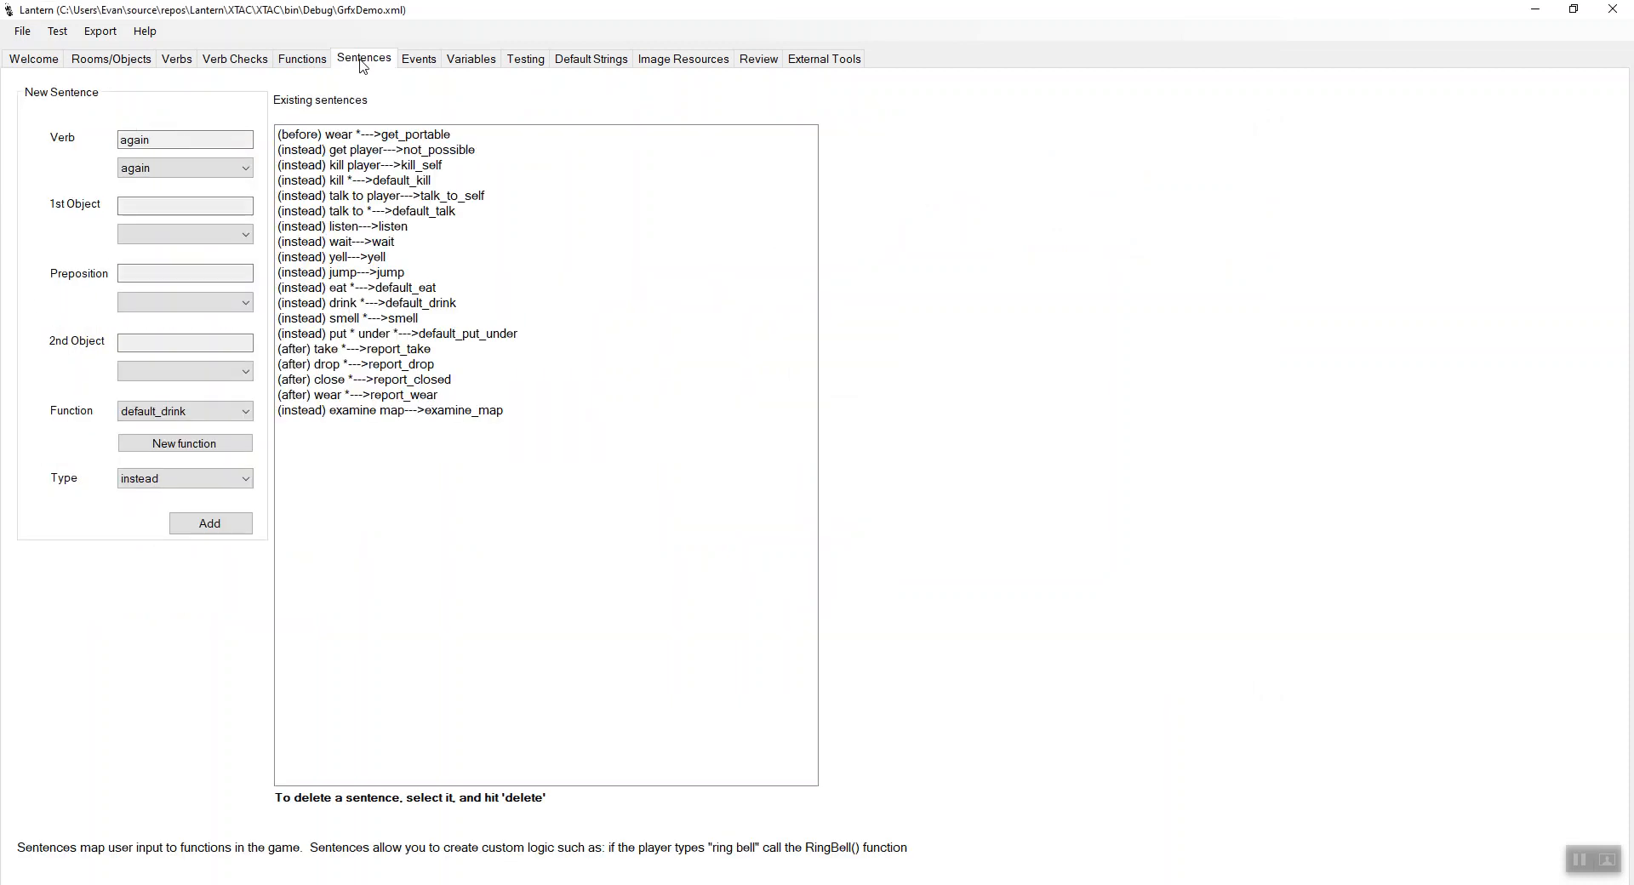
{"action": "left_click", "coordinate": [305, 60]}
{"action": "left_click", "coordinate": [124, 408]}
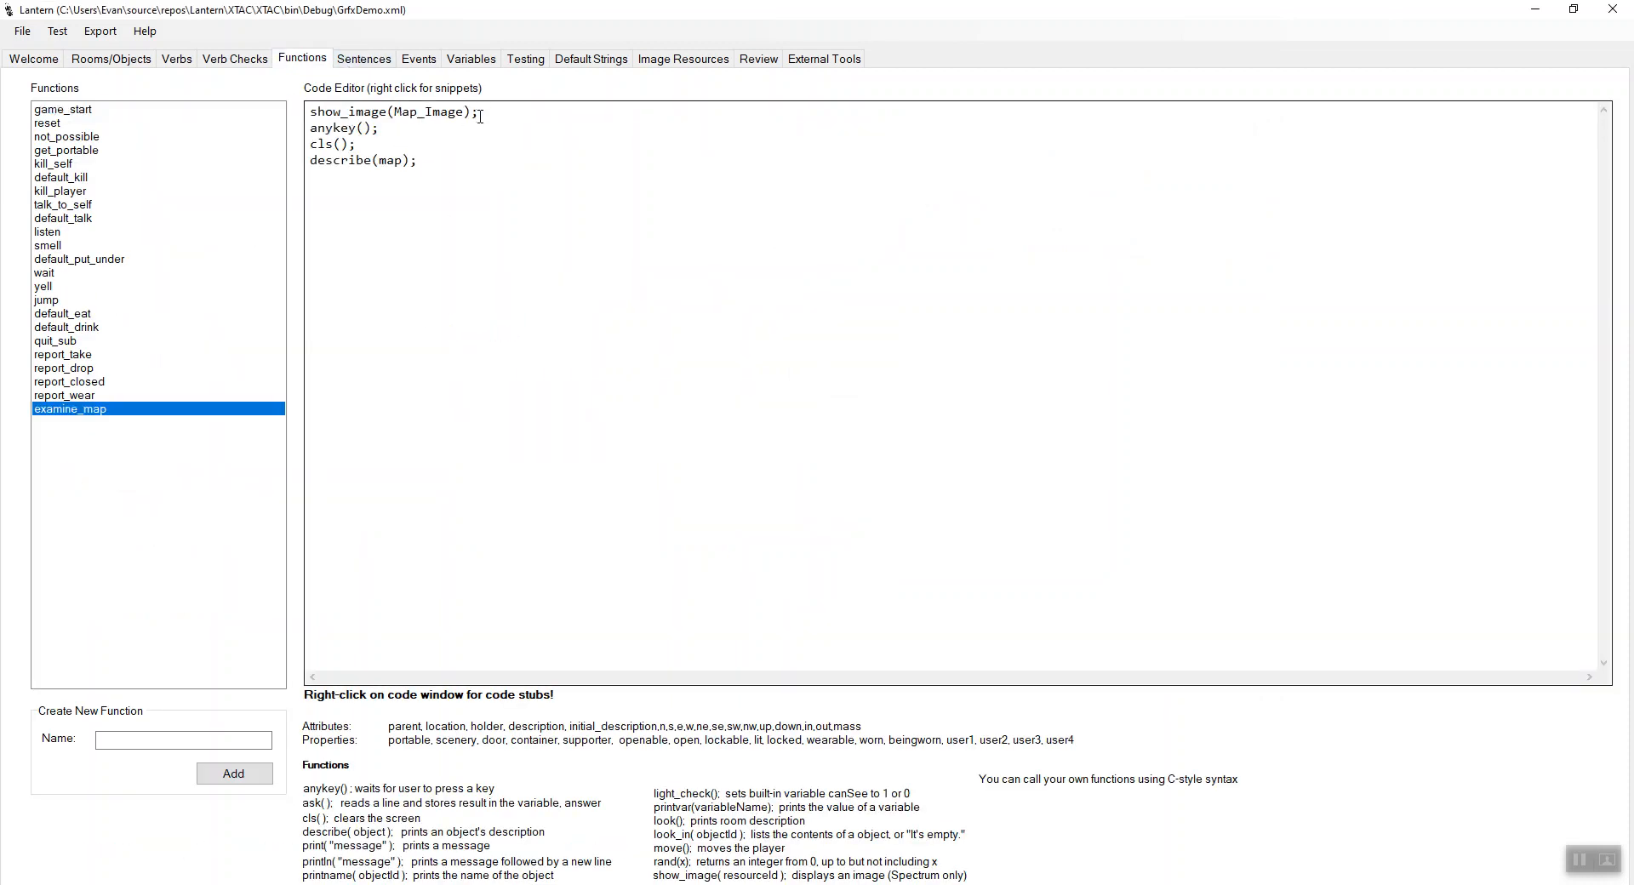
{"action": "left_click_drag", "start_coordinate": [310, 112], "coordinate": [521, 108]}
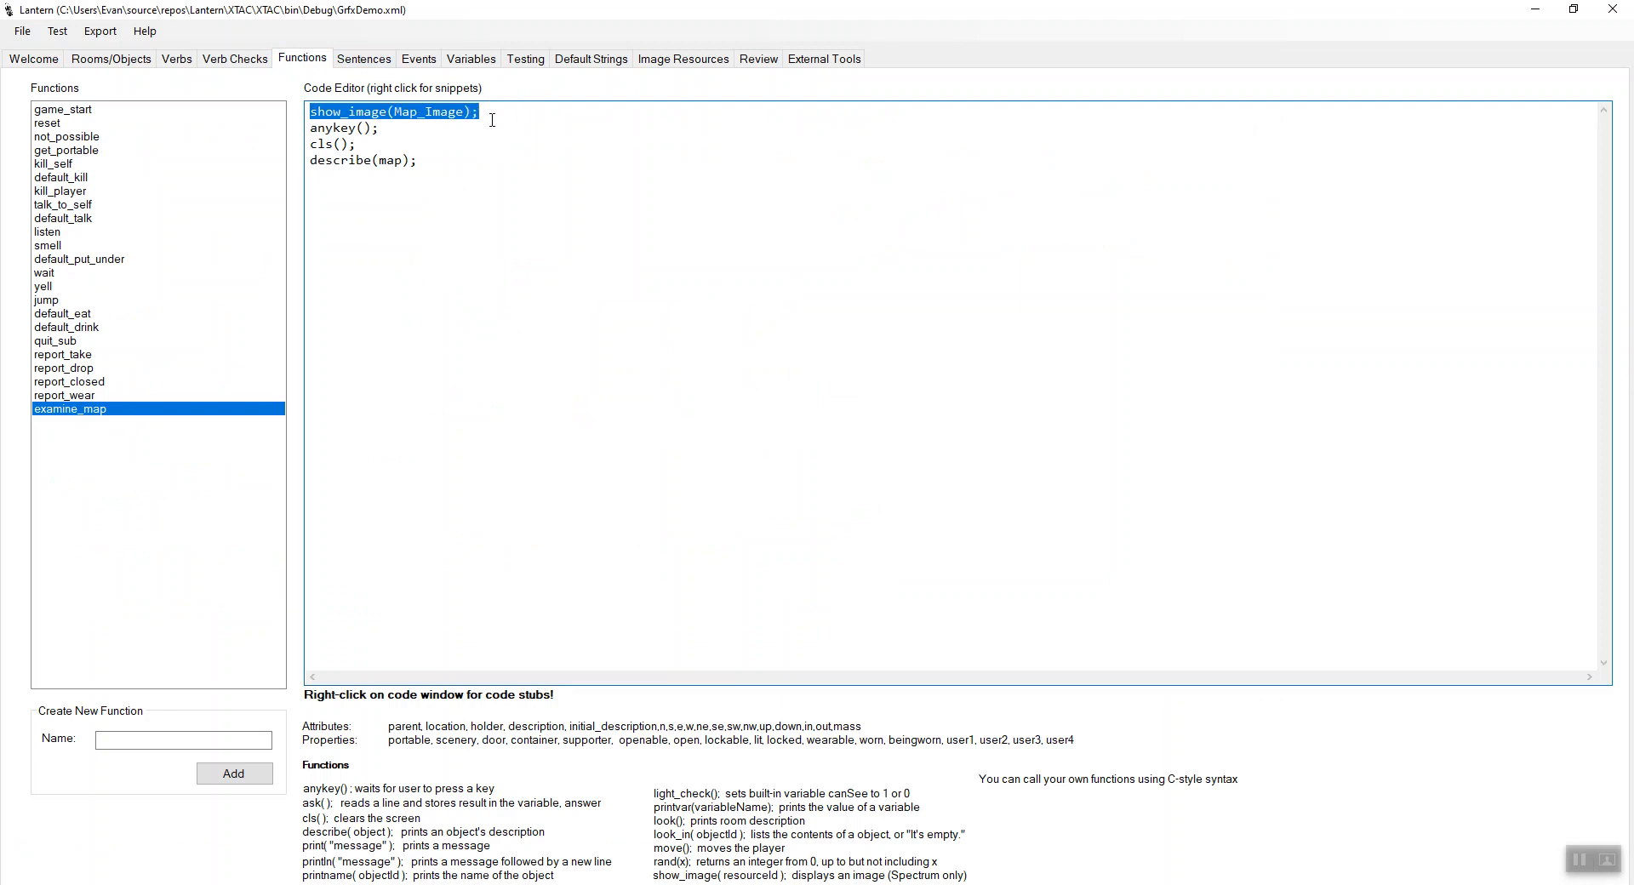
{"action": "left_click_drag", "start_coordinate": [388, 130], "coordinate": [292, 129]}
{"action": "left_click", "coordinate": [416, 151]}
{"action": "left_click", "coordinate": [427, 132]}
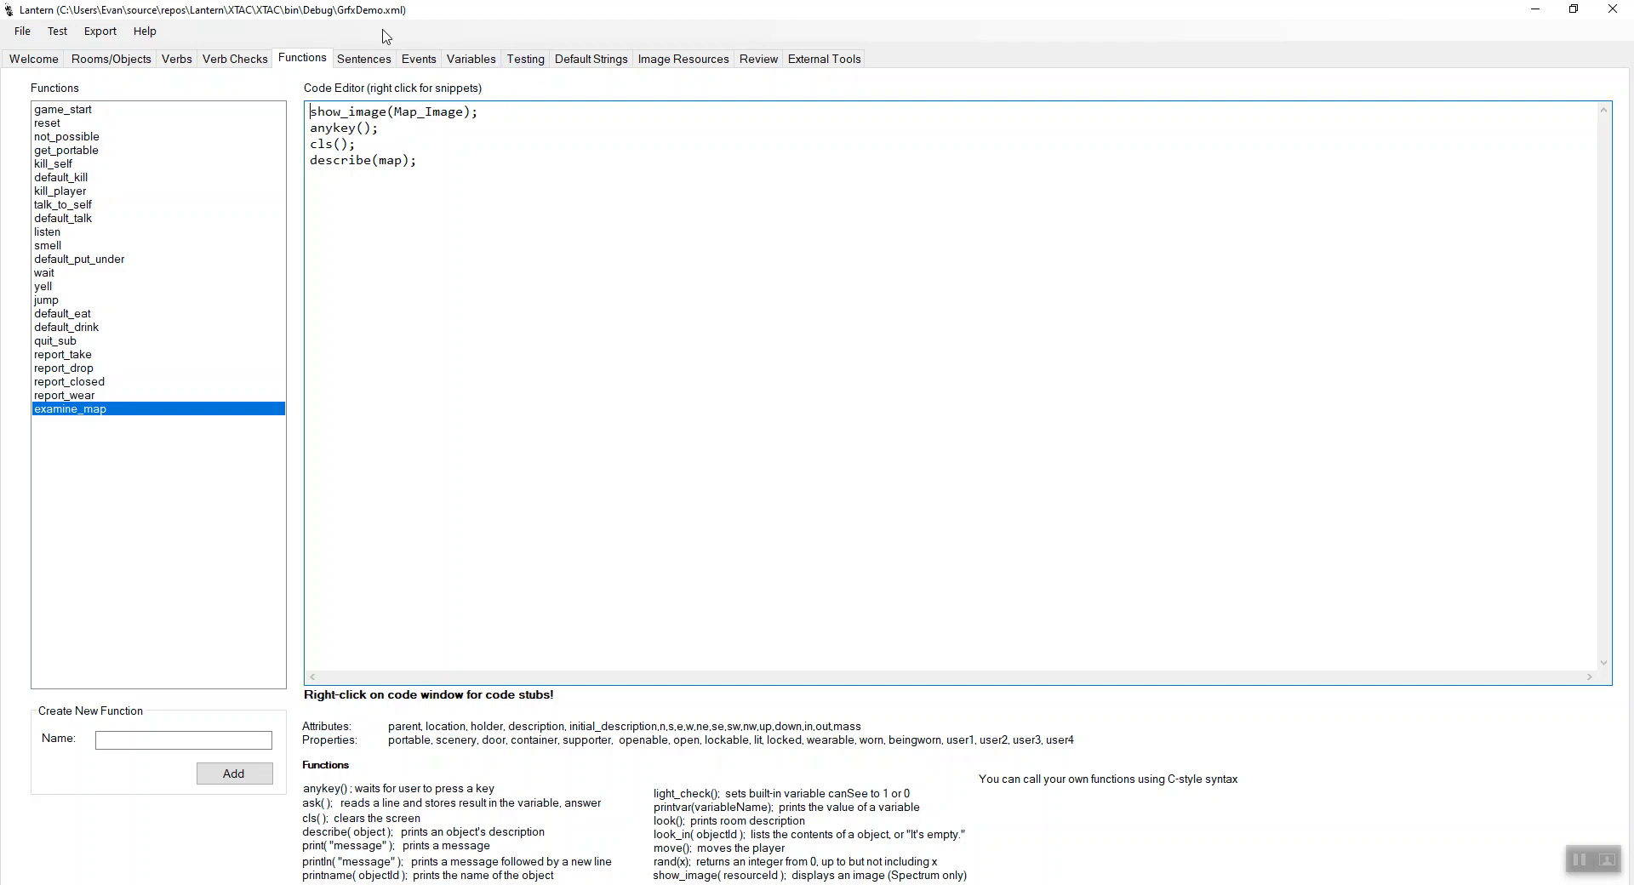
{"action": "left_click", "coordinate": [126, 61]}
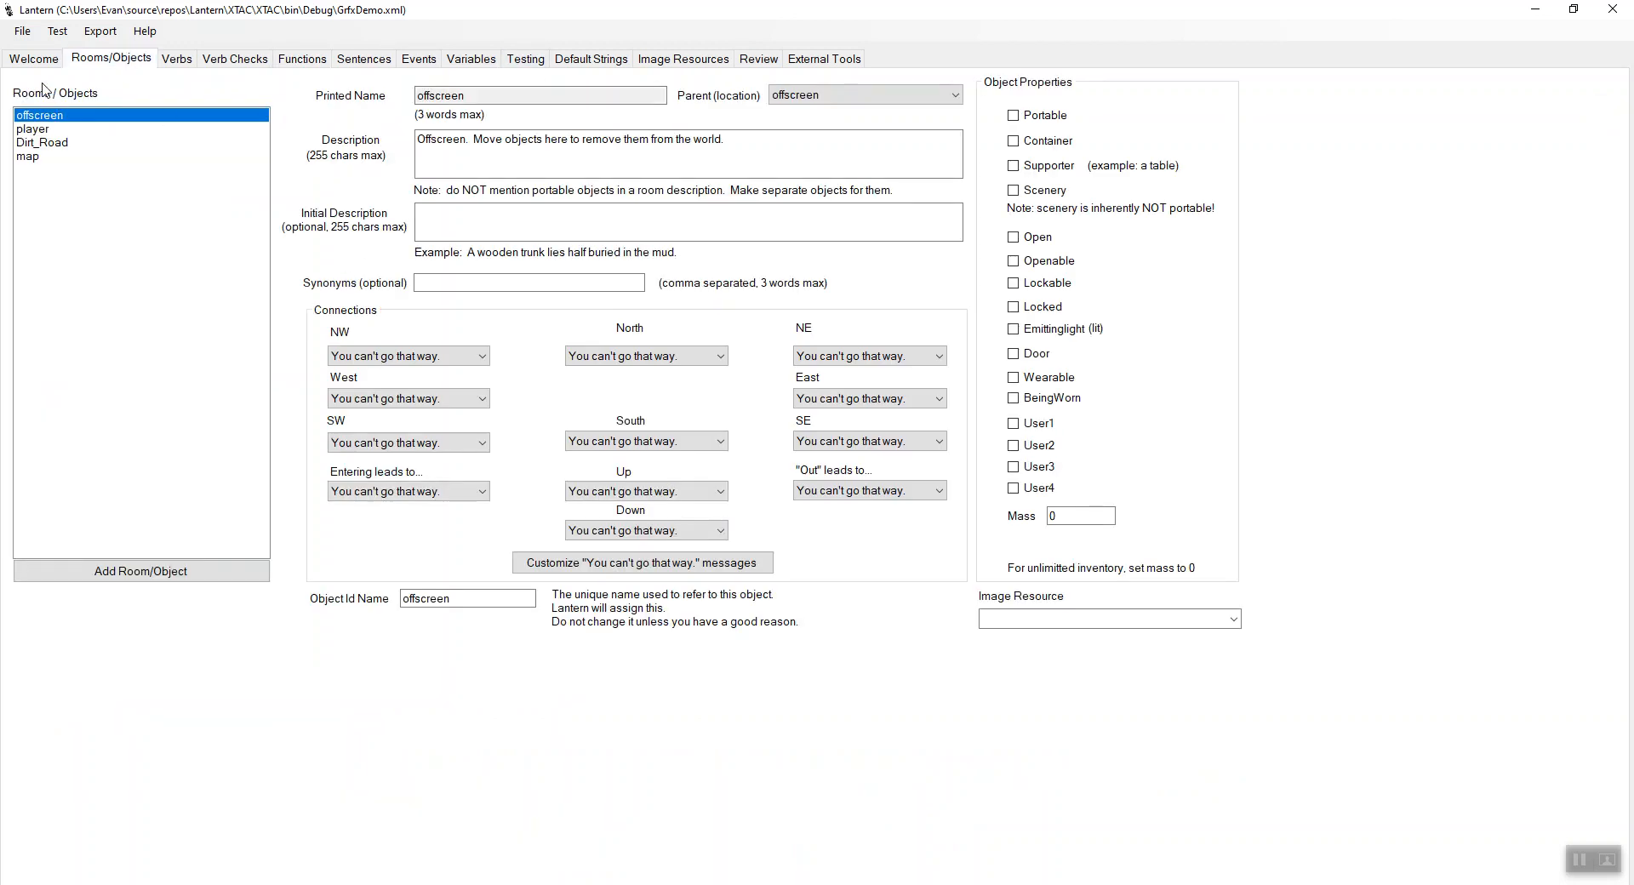
{"action": "left_click", "coordinate": [34, 59]}
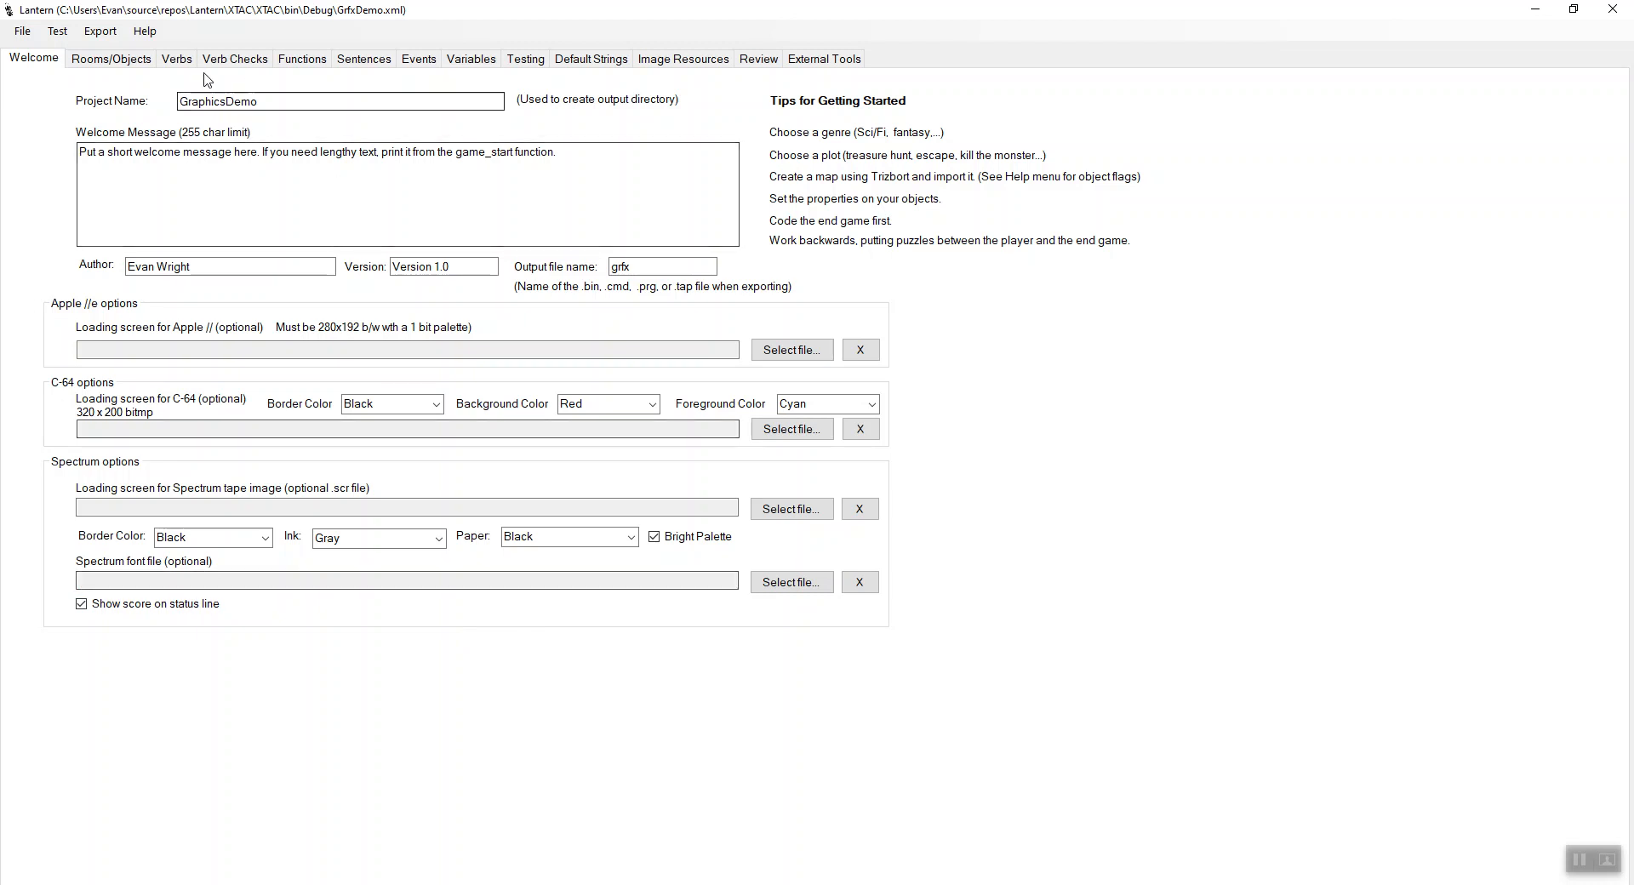
{"action": "left_click", "coordinate": [124, 64]}
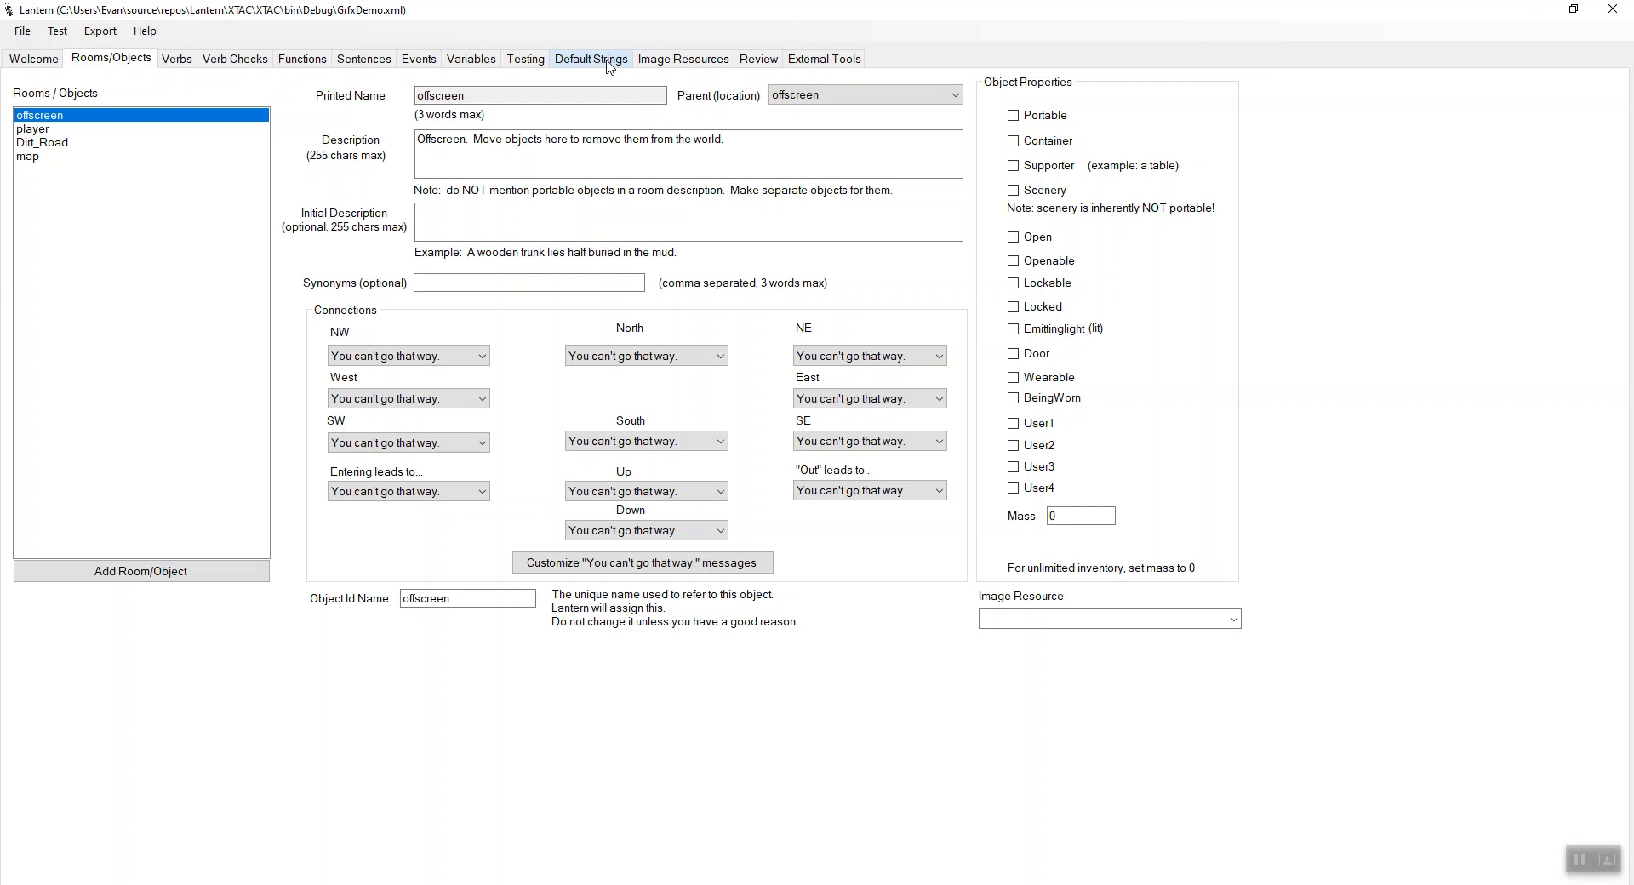
Review the Dirt_Road image resource's file and height options, and check which image resource is assigned to the Dirt_Road room.
{"action": "left_click", "coordinate": [658, 61]}
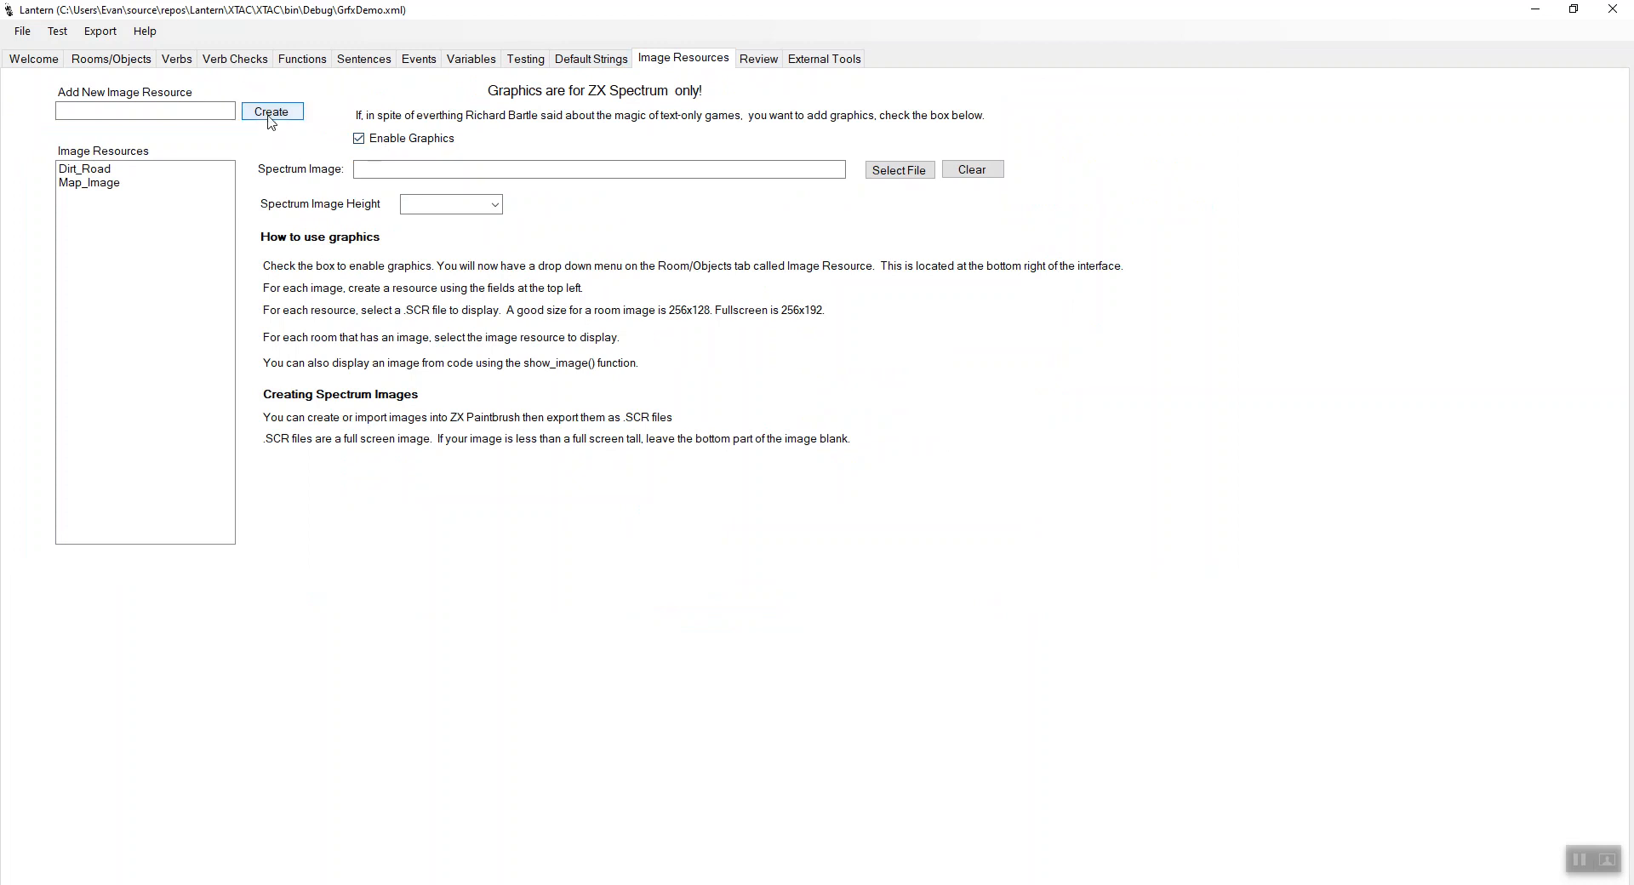
{"action": "left_click", "coordinate": [144, 170]}
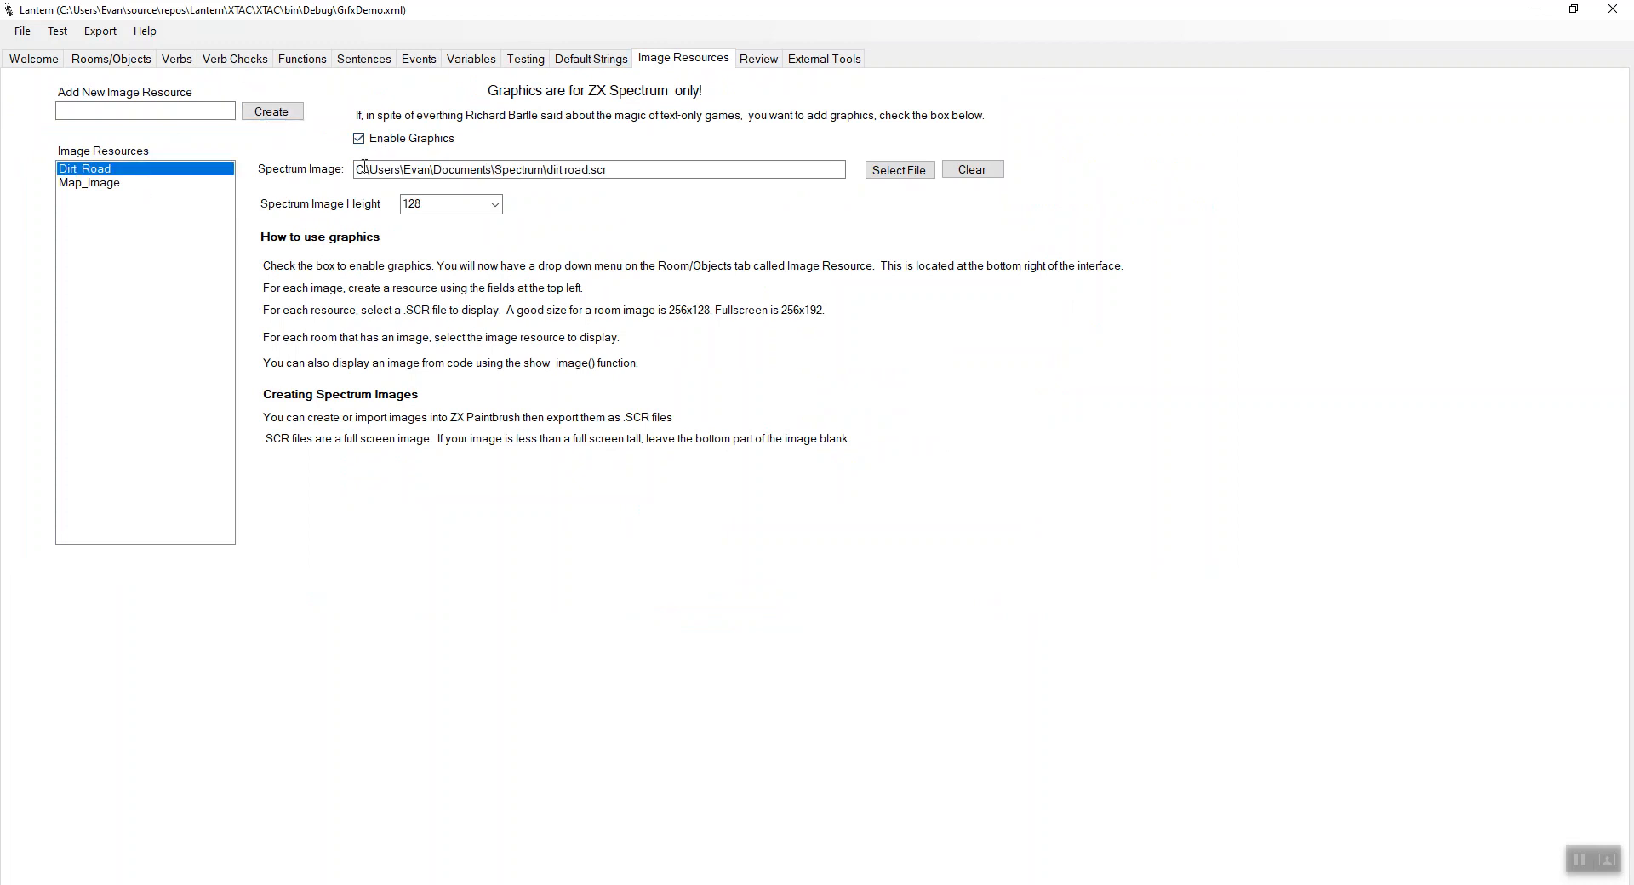
{"action": "left_click", "coordinate": [497, 206]}
{"action": "left_click", "coordinate": [589, 220]}
{"action": "left_click", "coordinate": [137, 64]}
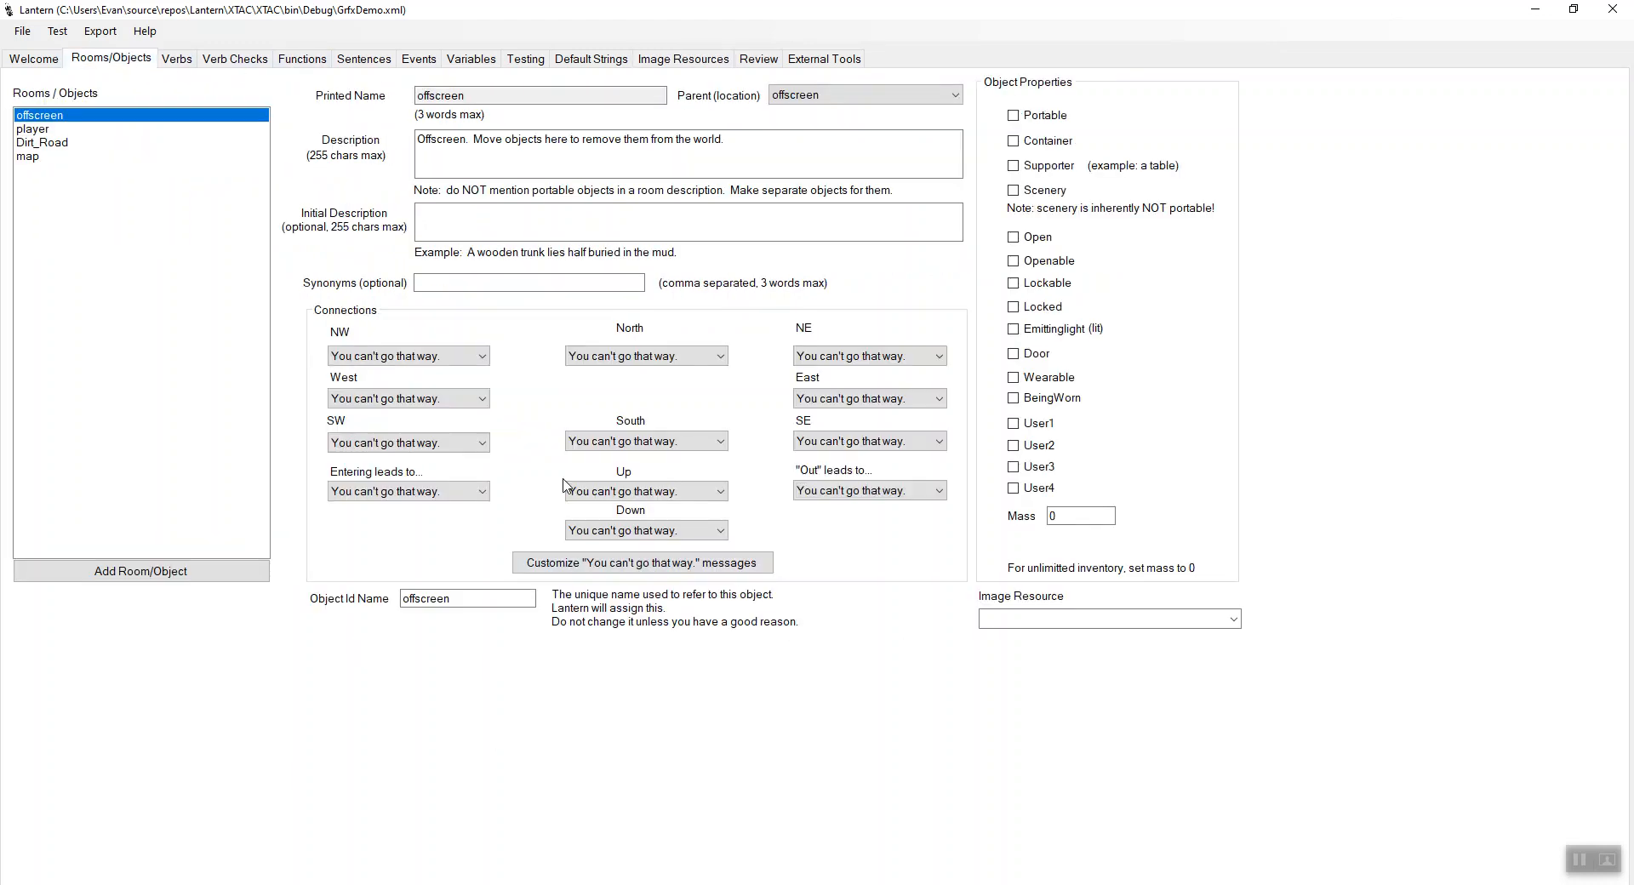
{"action": "left_click", "coordinate": [64, 143]}
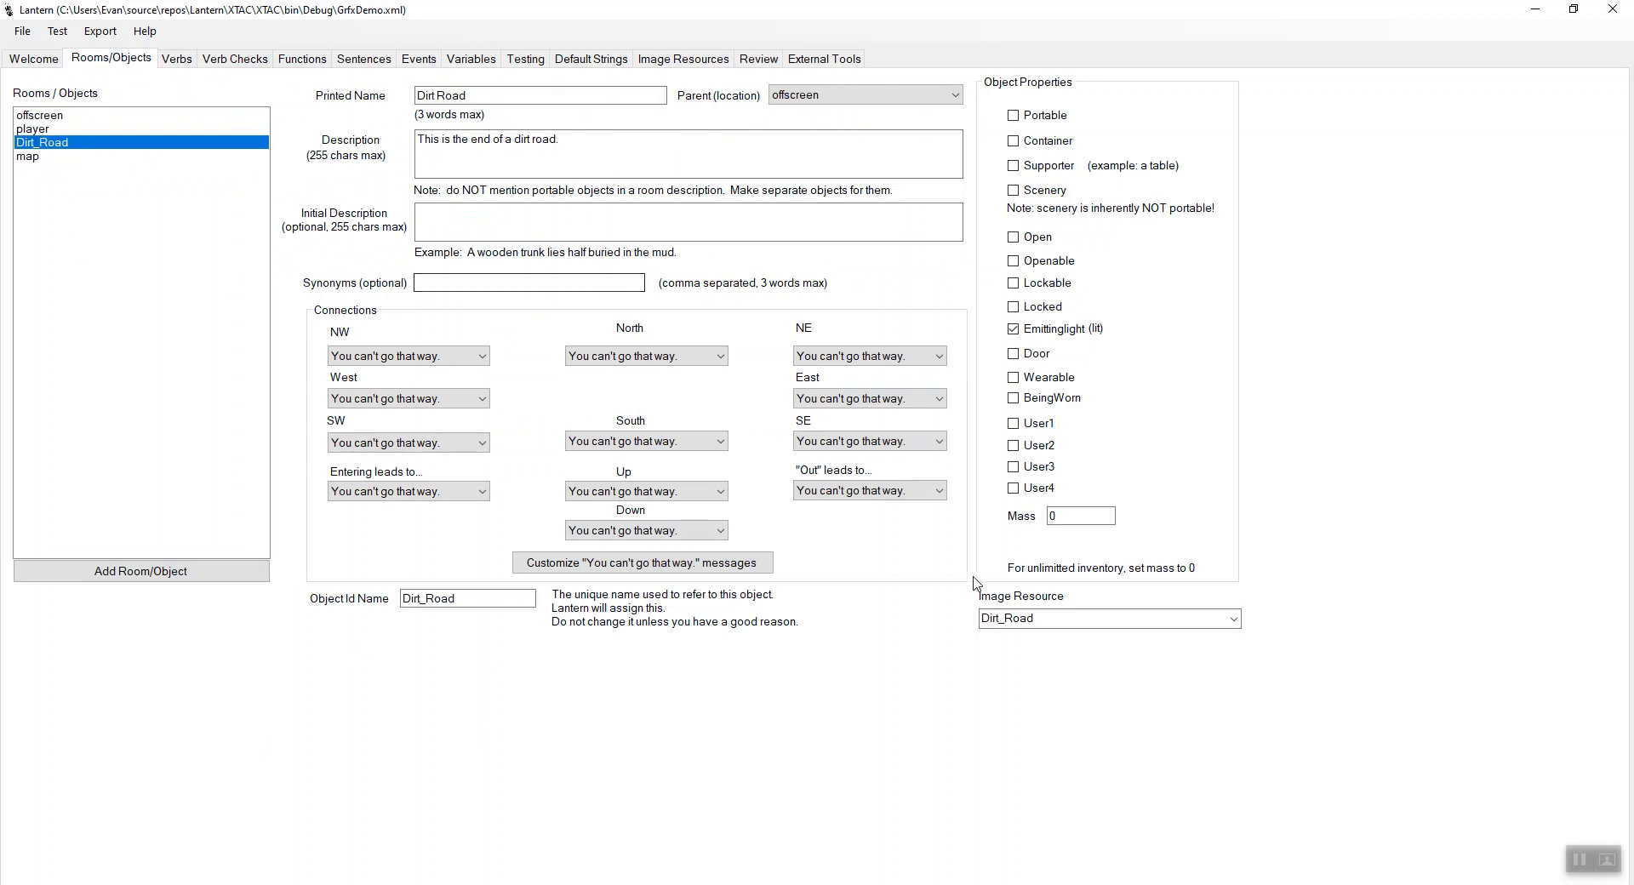